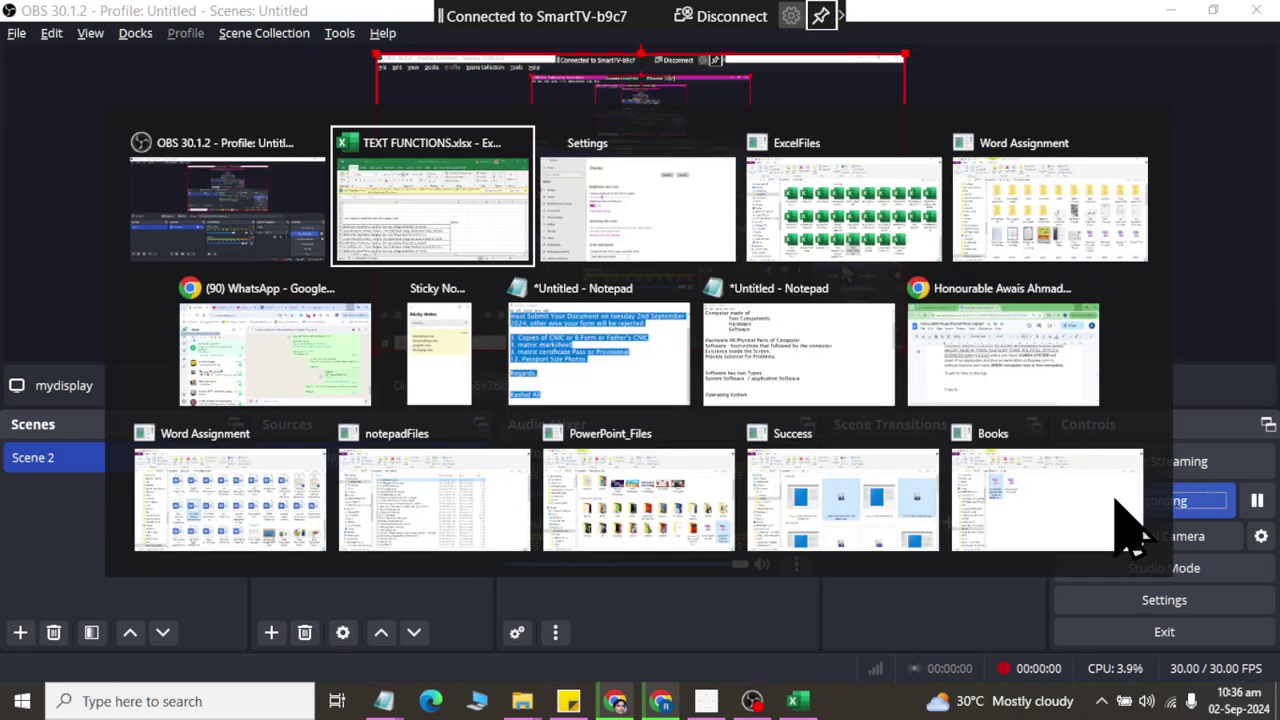
On Sheet1, select the old formula results in C5:G13 beside the Full Name list
left_click(120, 642)
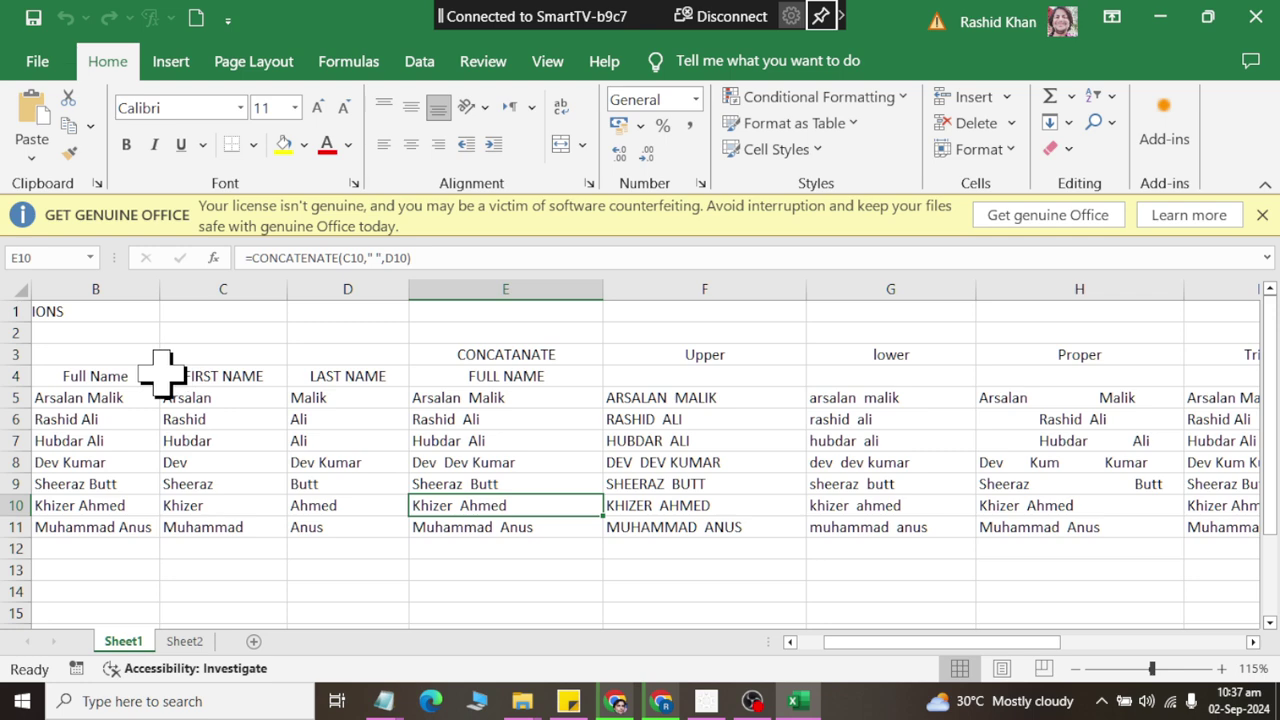
left_click_drag(100, 376, 40, 376)
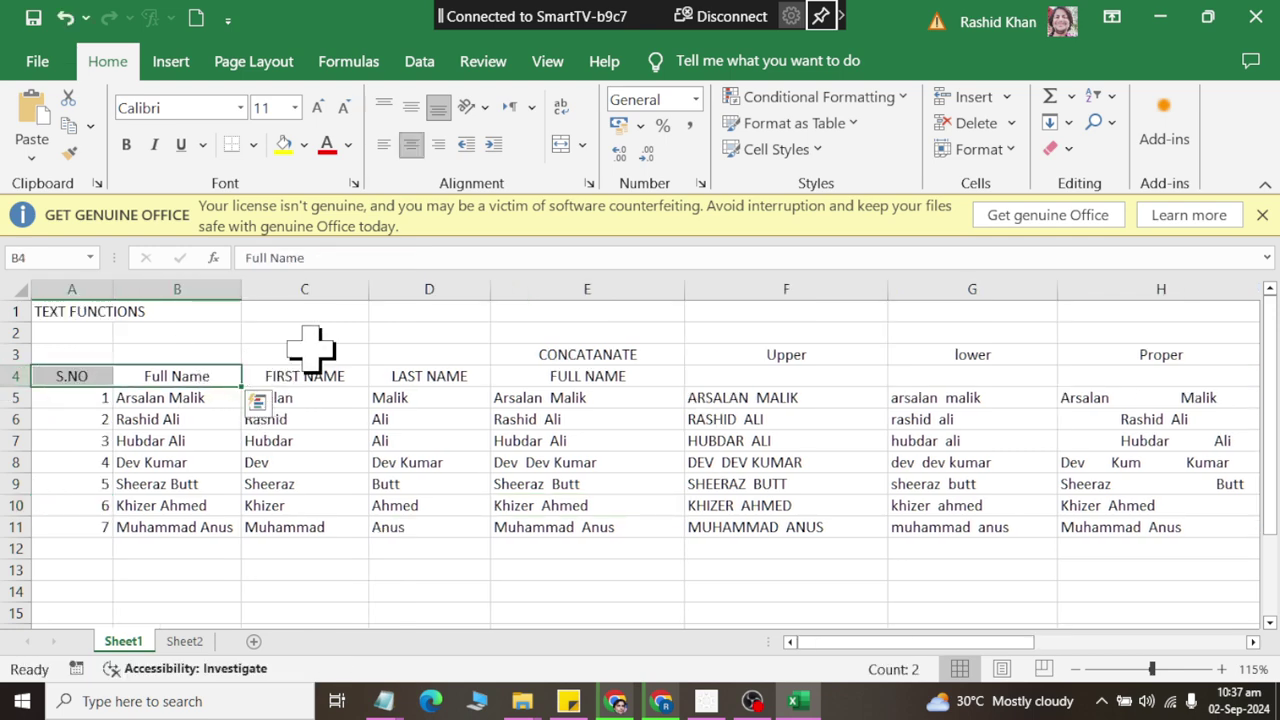
scroll(320, 405, "up", 2, "ctrl")
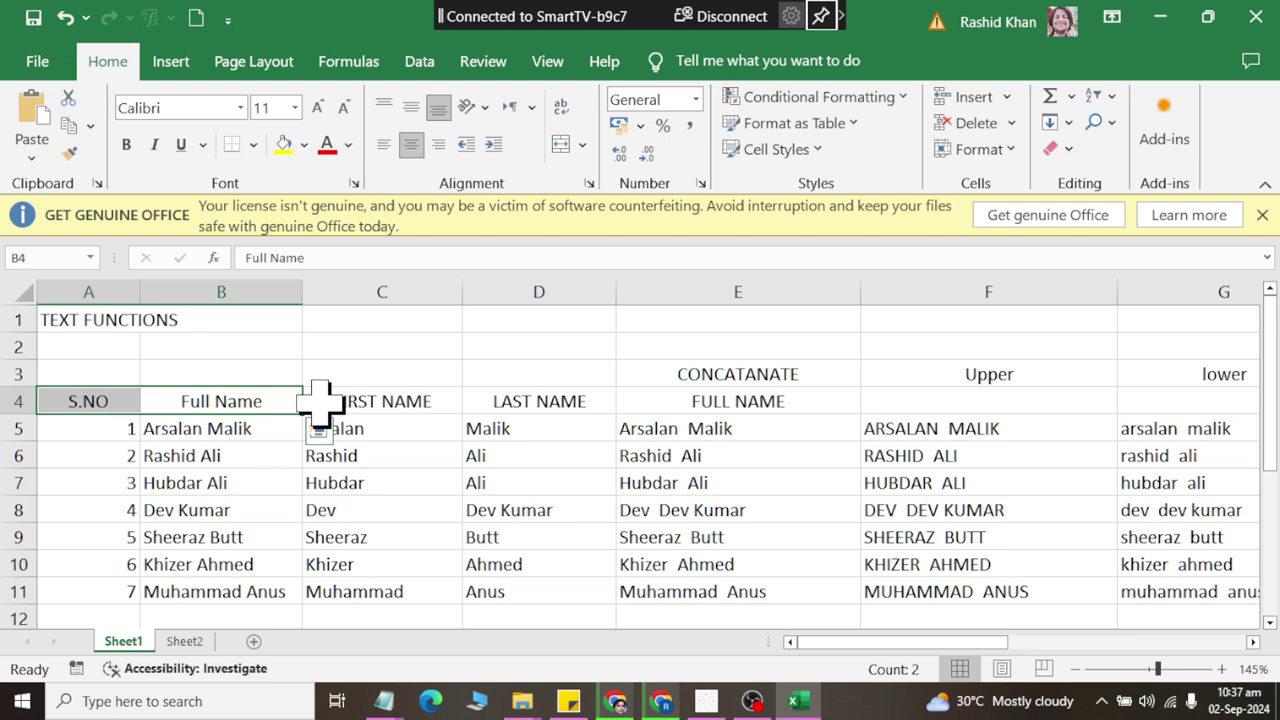
mouse_move(357, 429)
left_mouse_down()
mouse_move(1265, 592)
mouse_move(268, 615)
left_mouse_up()
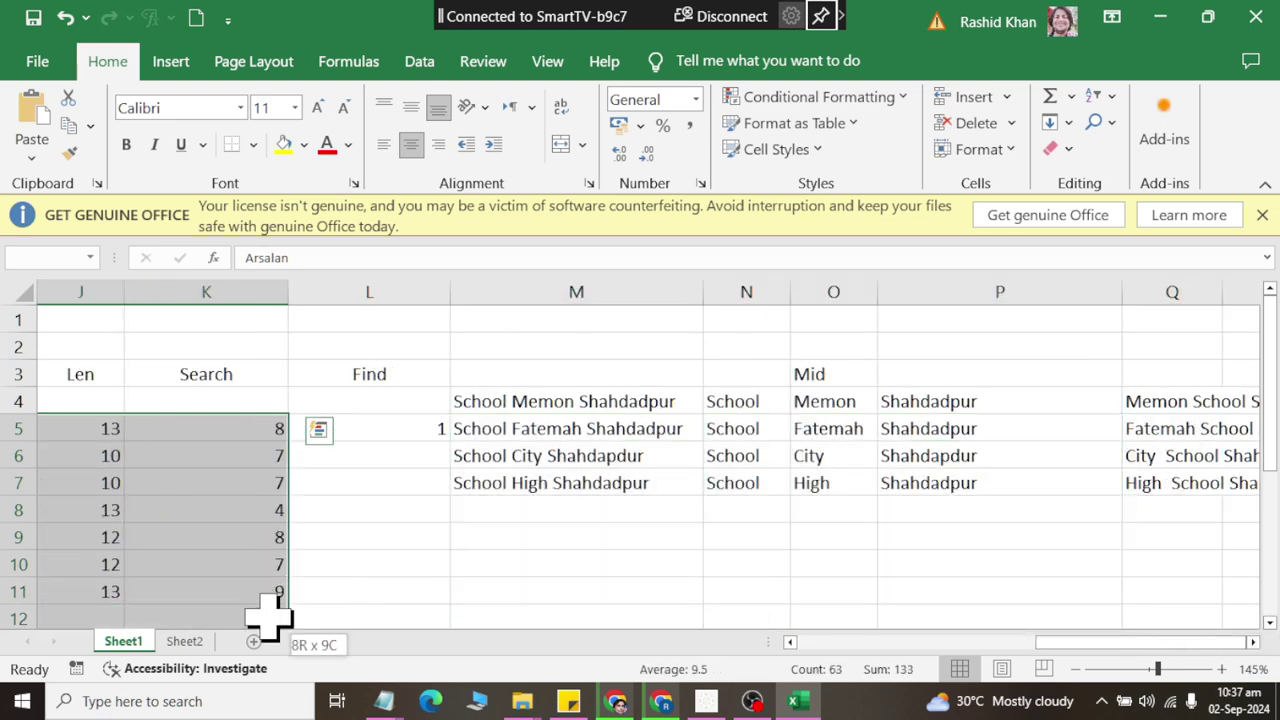
left_click_drag(268, 615, 285, 665)
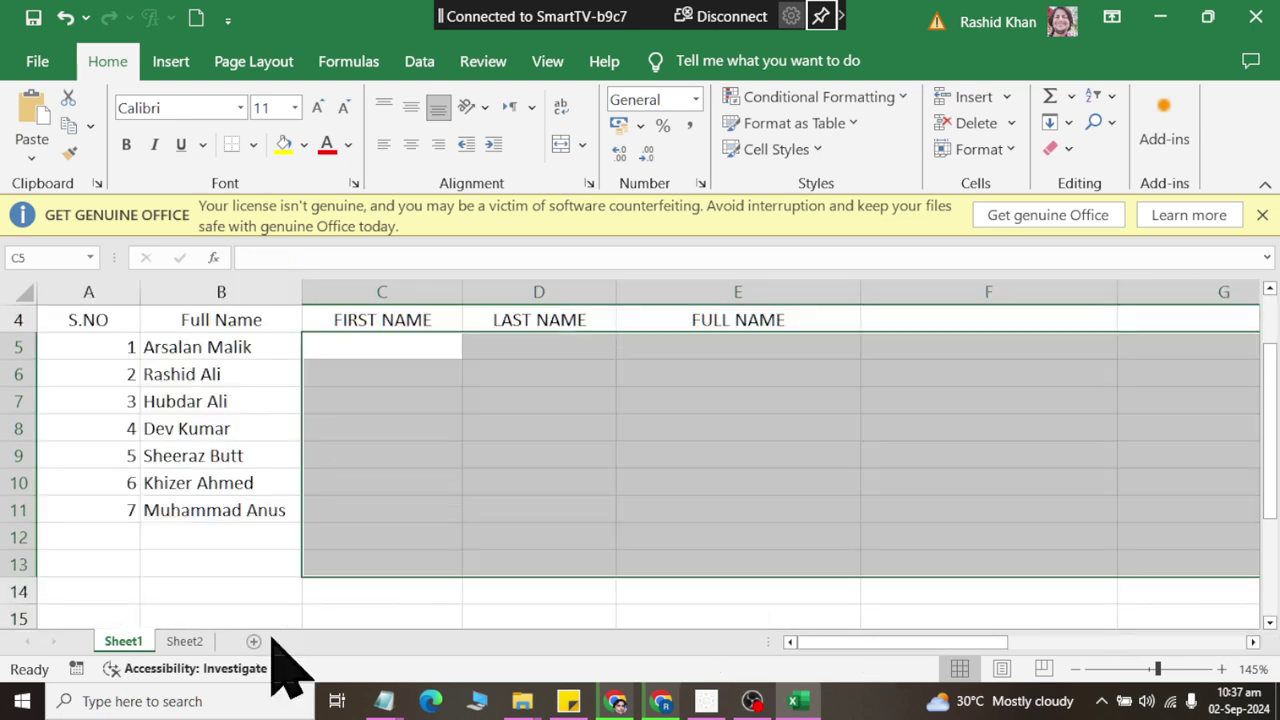
Clear the selected old results and return to the top of the sheet
key("Home")
key("Up")
key("Up")
key("Up")
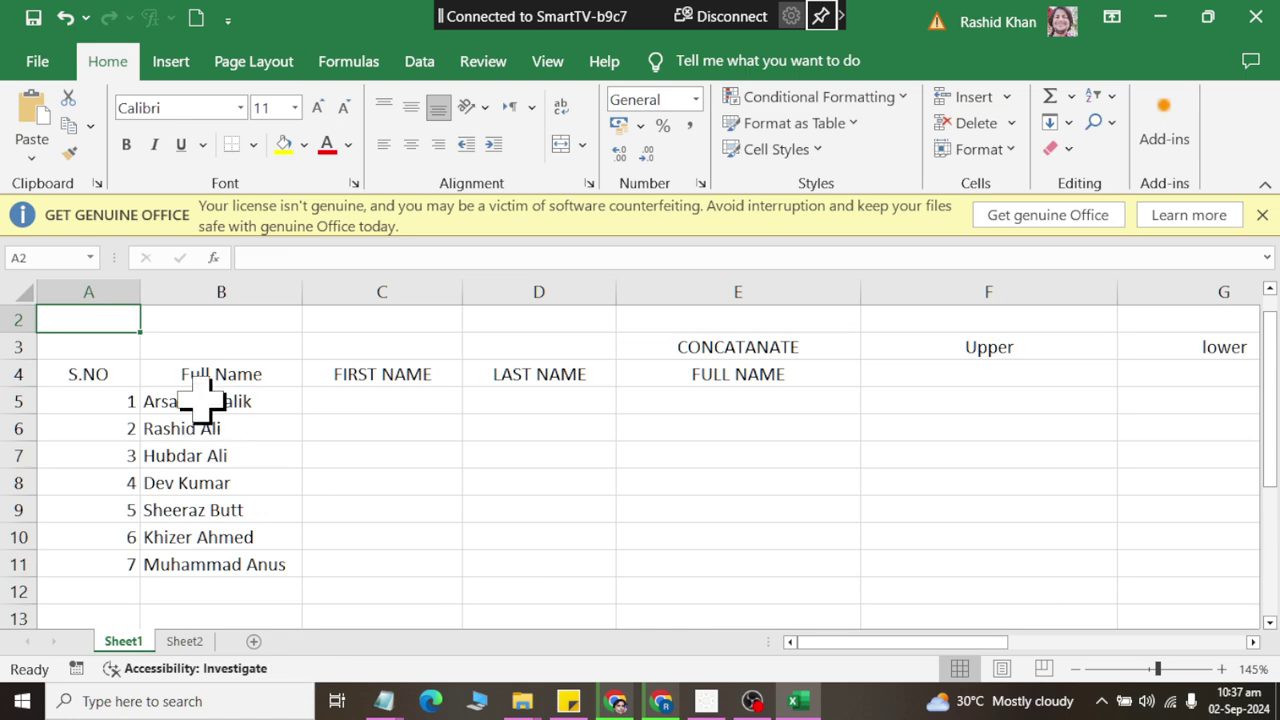
scroll(200, 400, "up", 2, "ctrl")
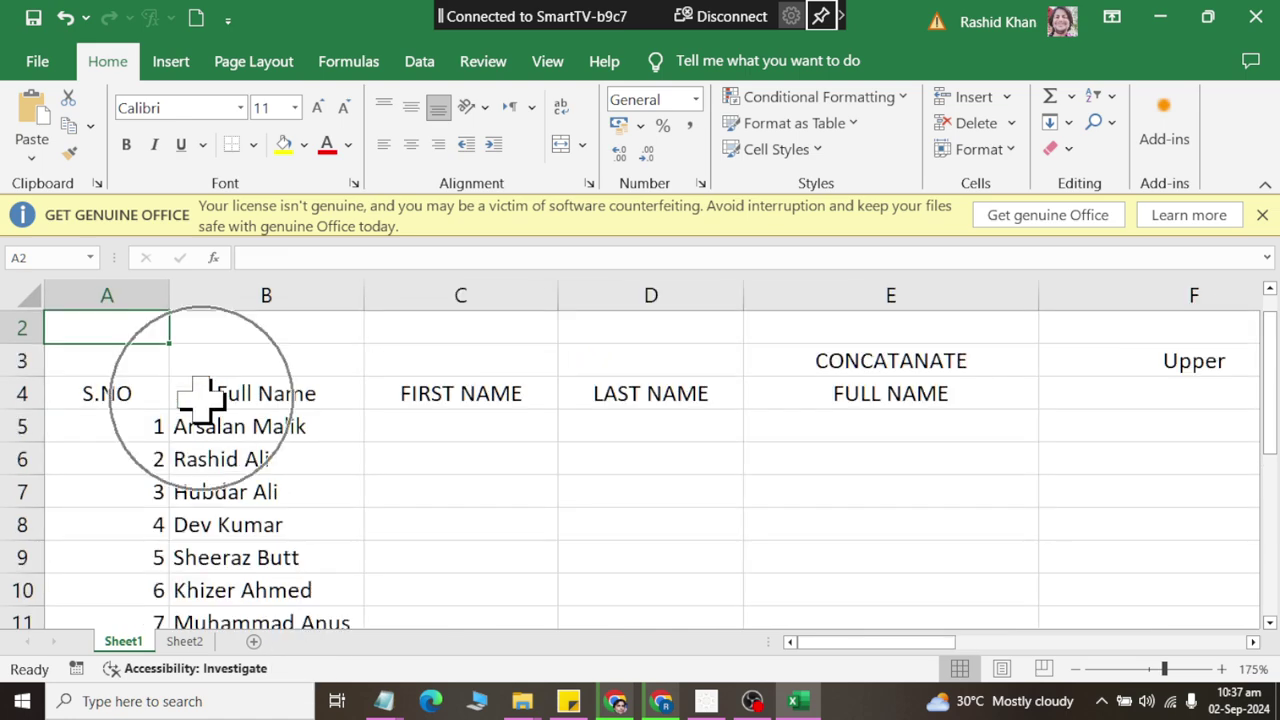
Type 'Left' in C3 and 'Right' in D3 above the FIRST NAME and LAST NAME columns
left_click(449, 400)
left_click(654, 392)
left_click(501, 350)
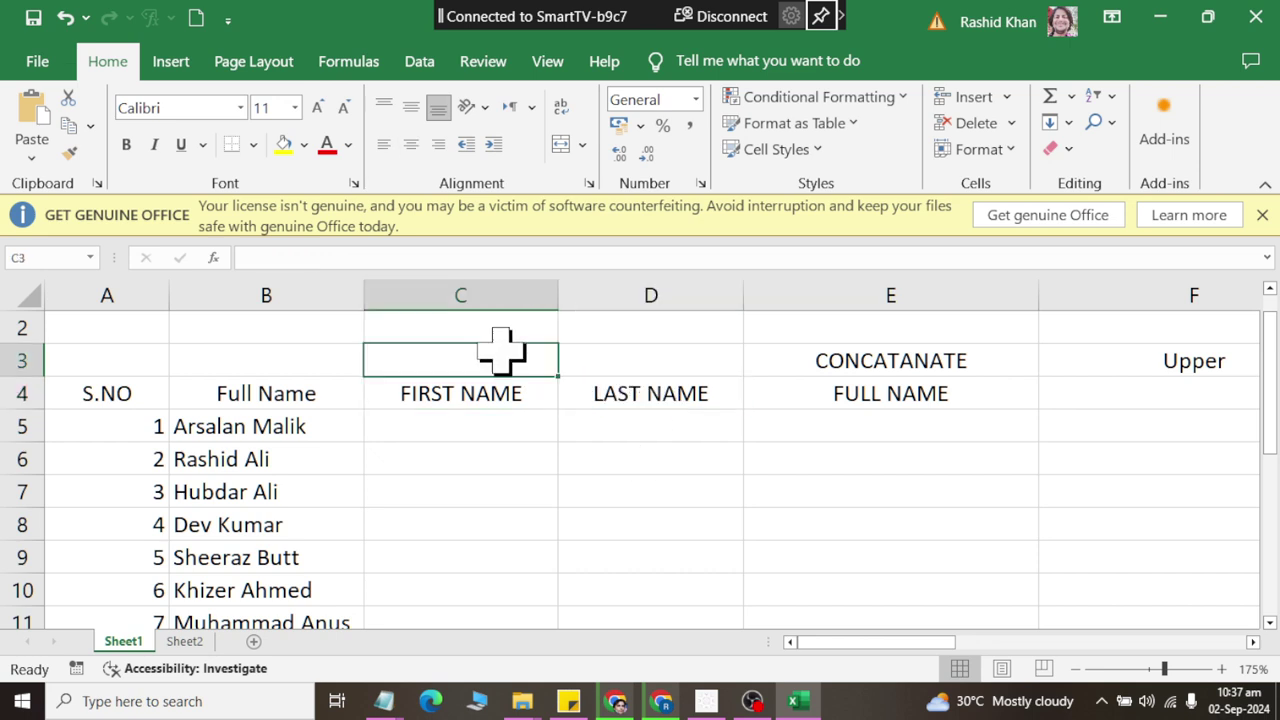
type("rIG")
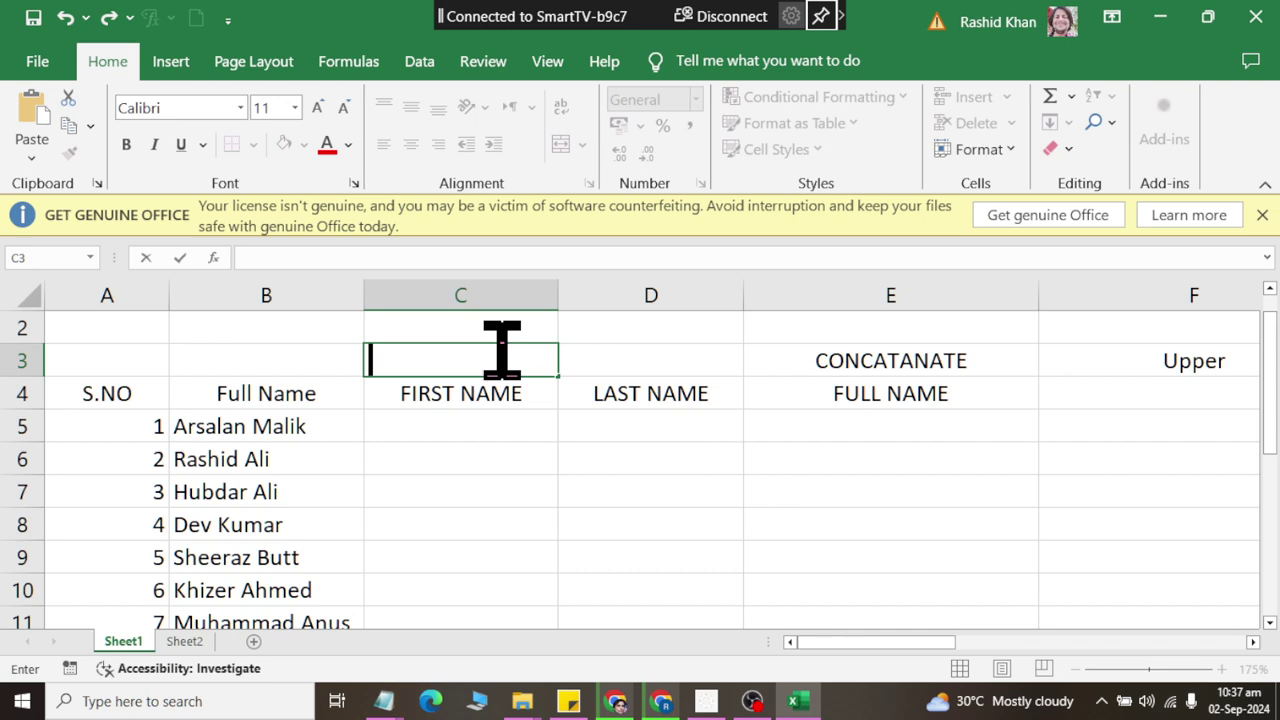
key("Tab")
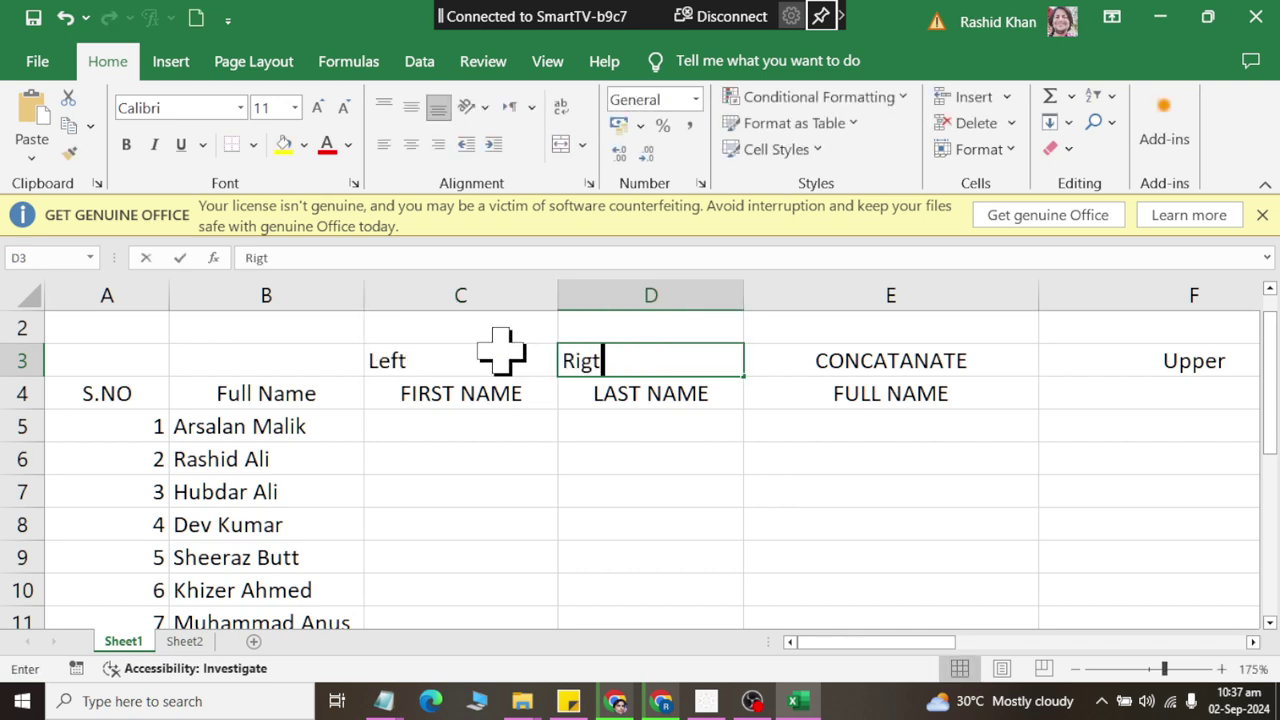
type("h")
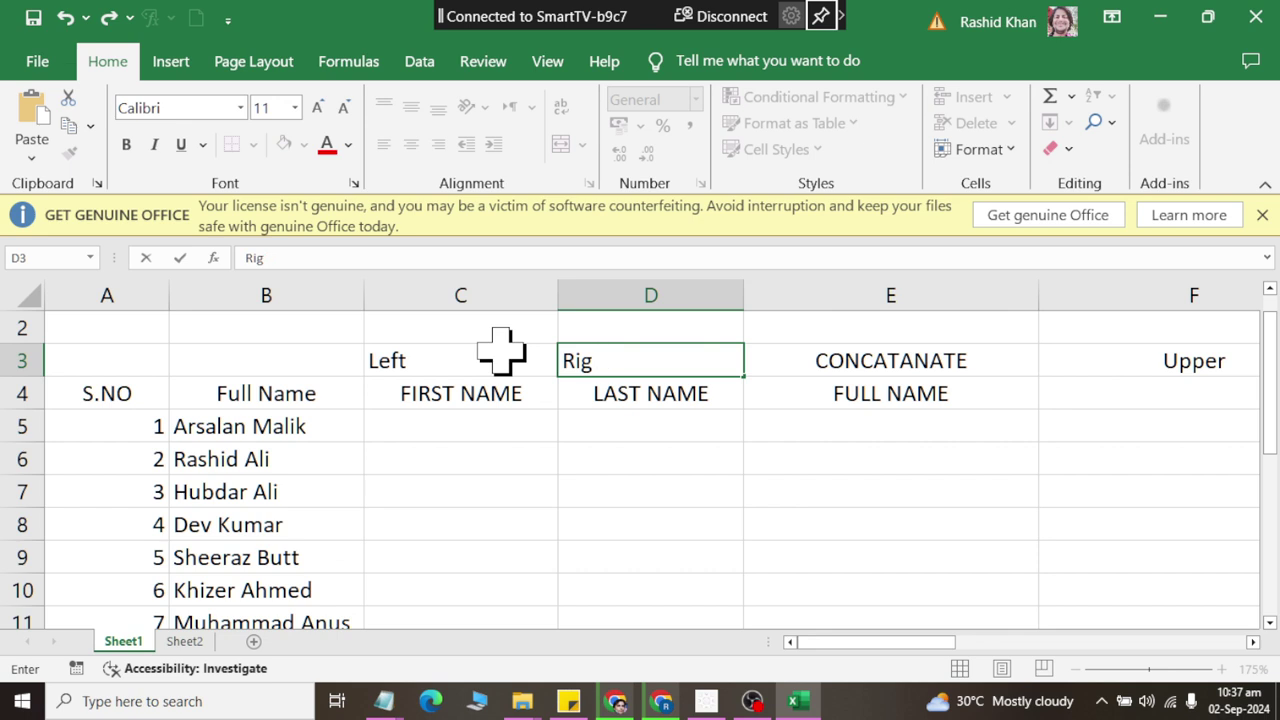
key("Return")
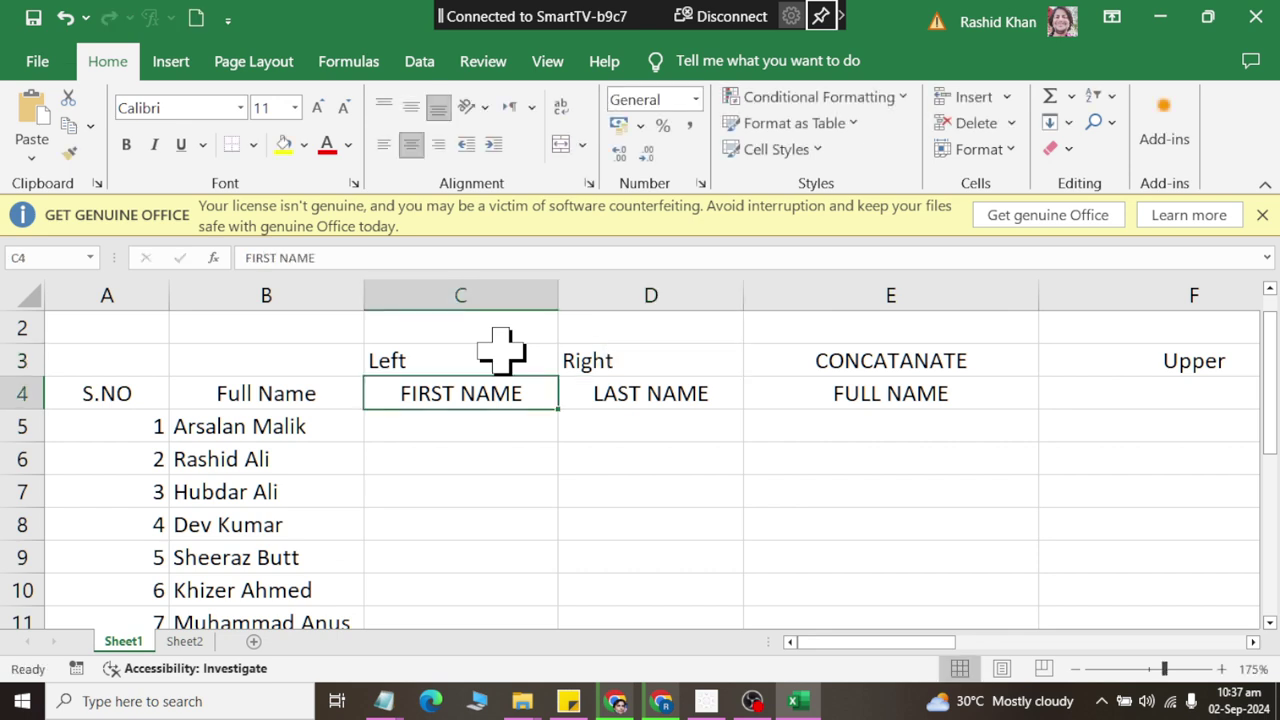
Overwrite the full names in B5, B6 and B7 with new sample names, then move to C5
left_click(410, 436)
left_click(266, 429)
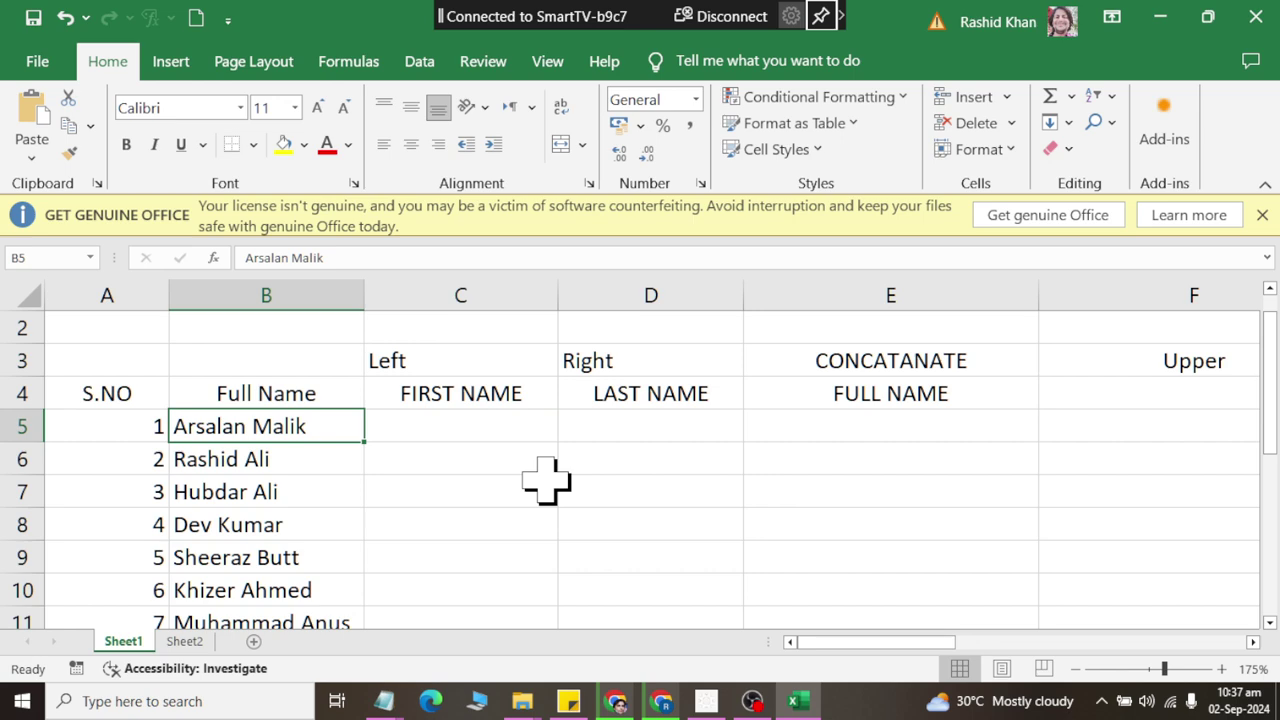
type("Sajid Ali")
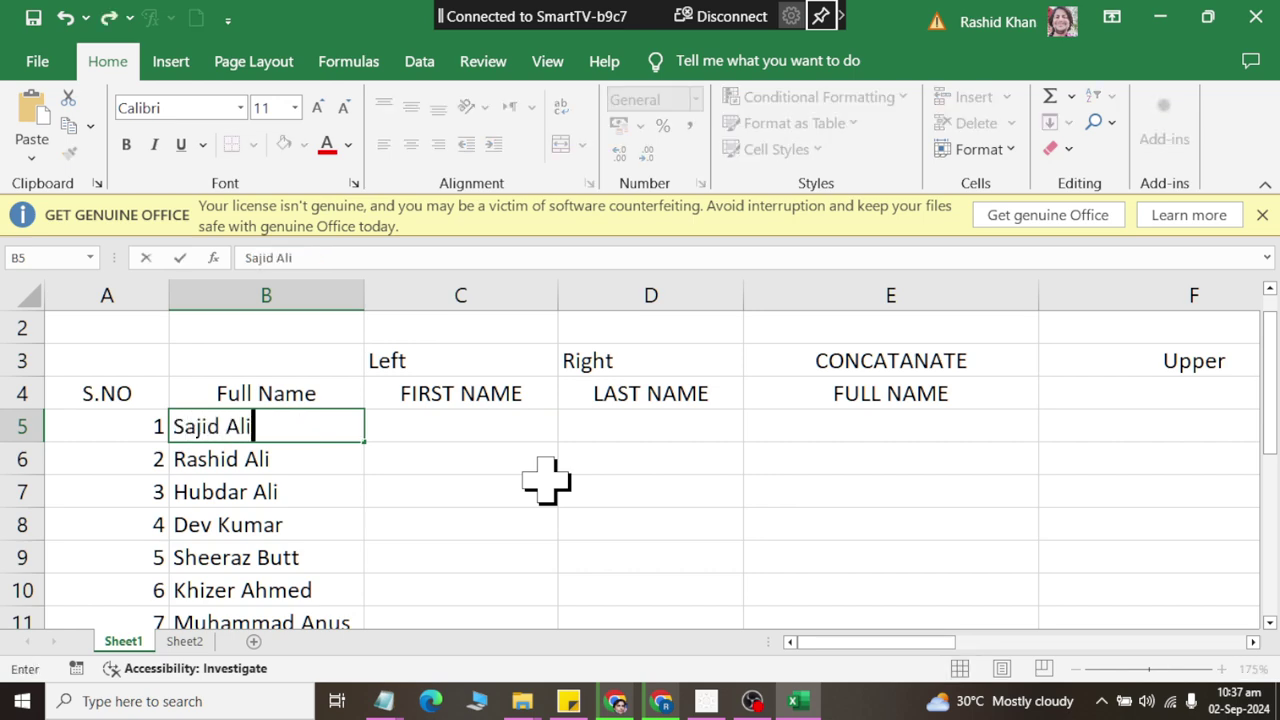
key("Return")
type("Jat")
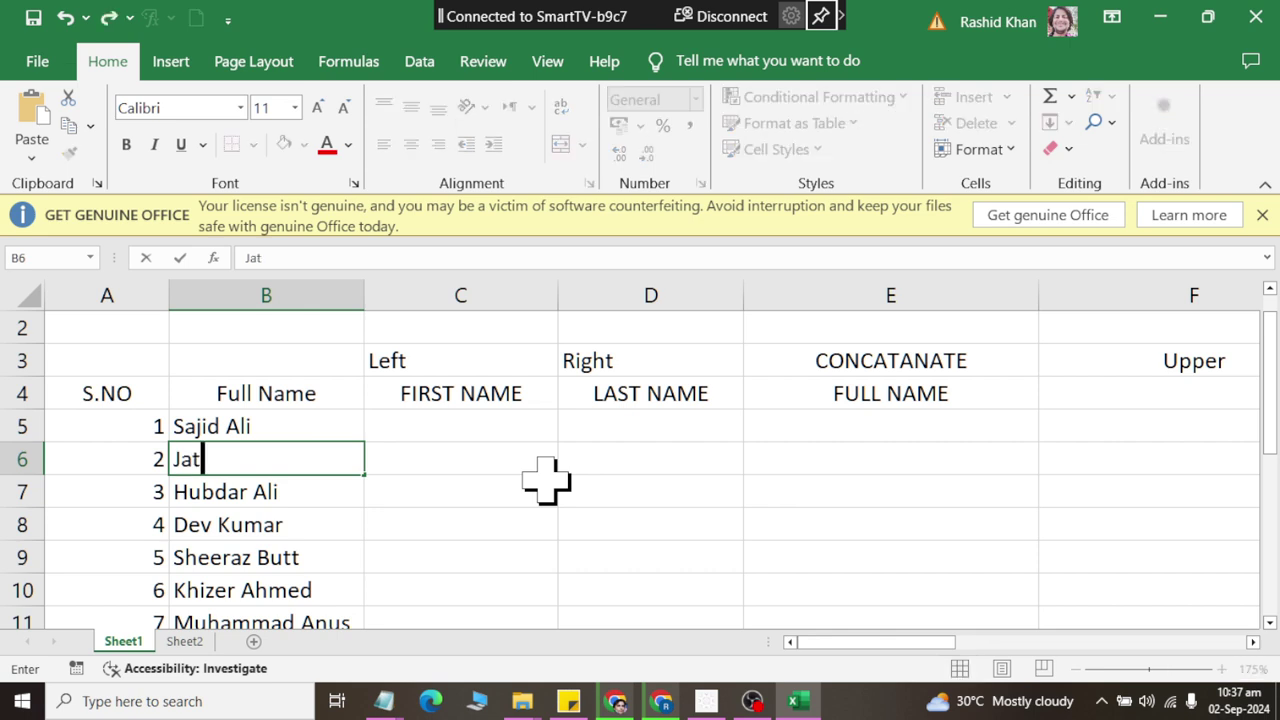
type("r")
key("Return")
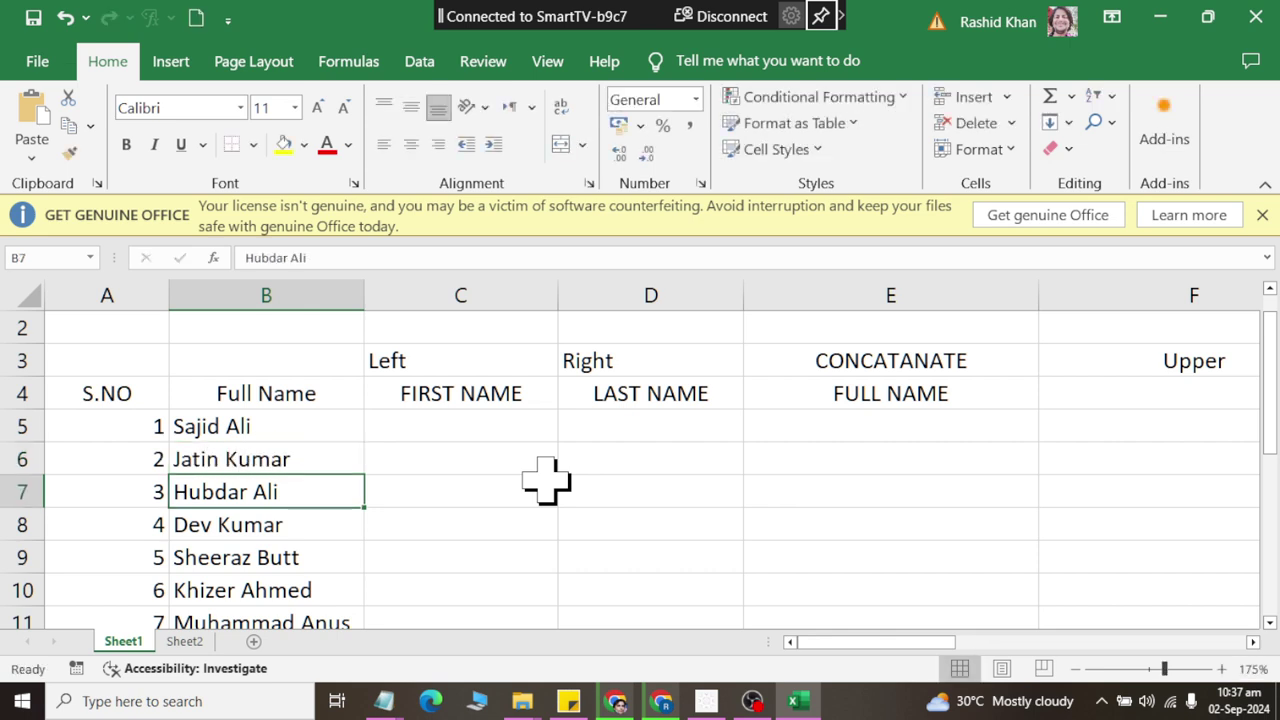
type("S")
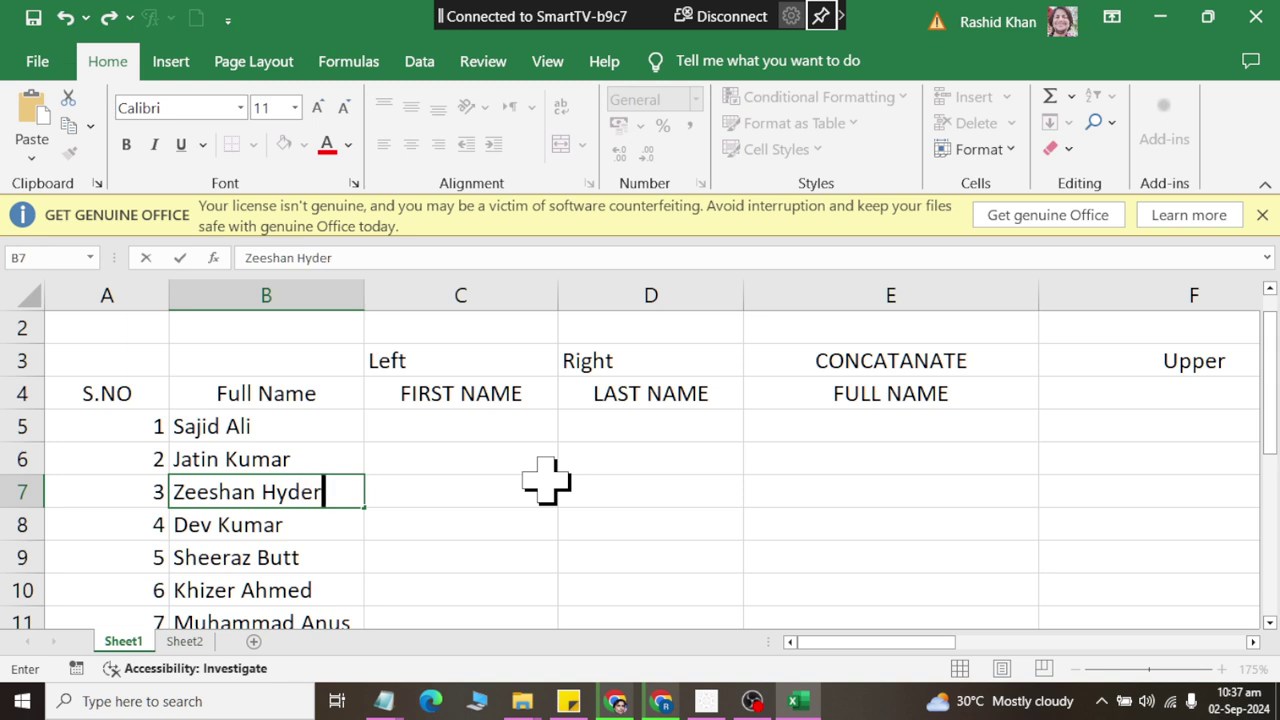
key("Return")
key("Up")
key("Up")
key("Up")
key("Right")
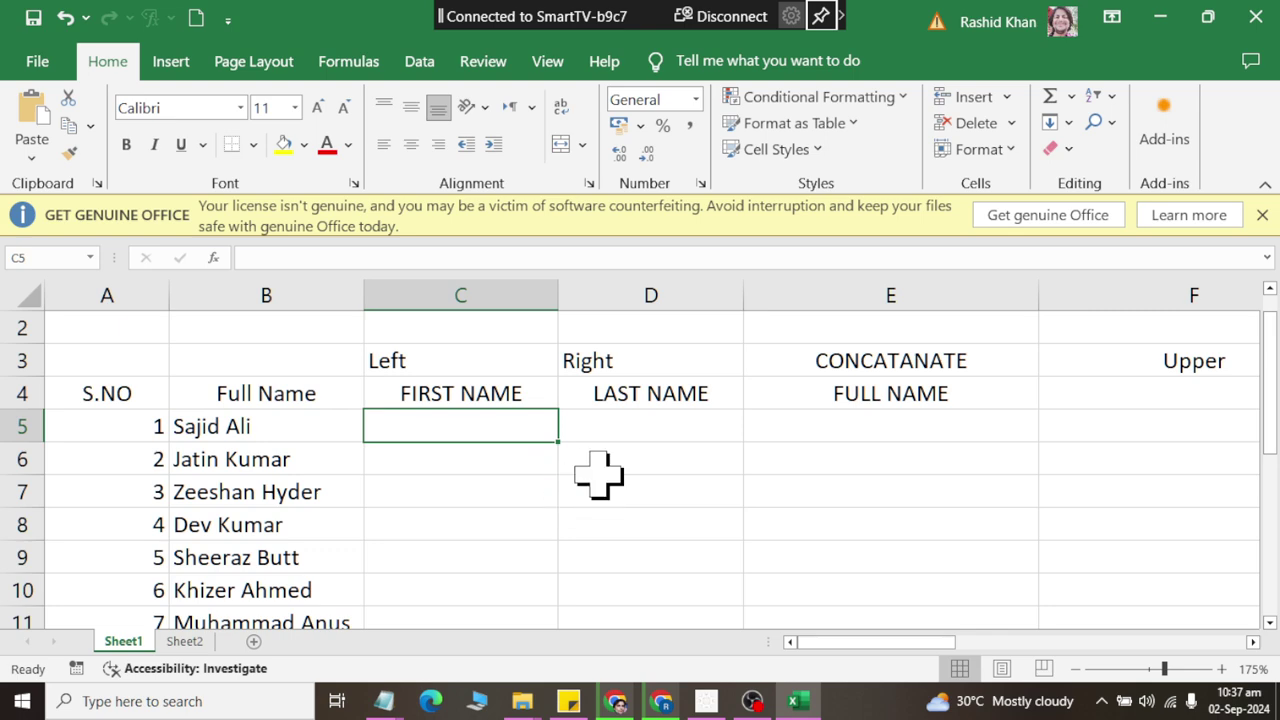
Enter =LEFT(B5,5) in C5 to extract the first five characters of the full name
scroll(215, 436, "up", 1, "ctrl")
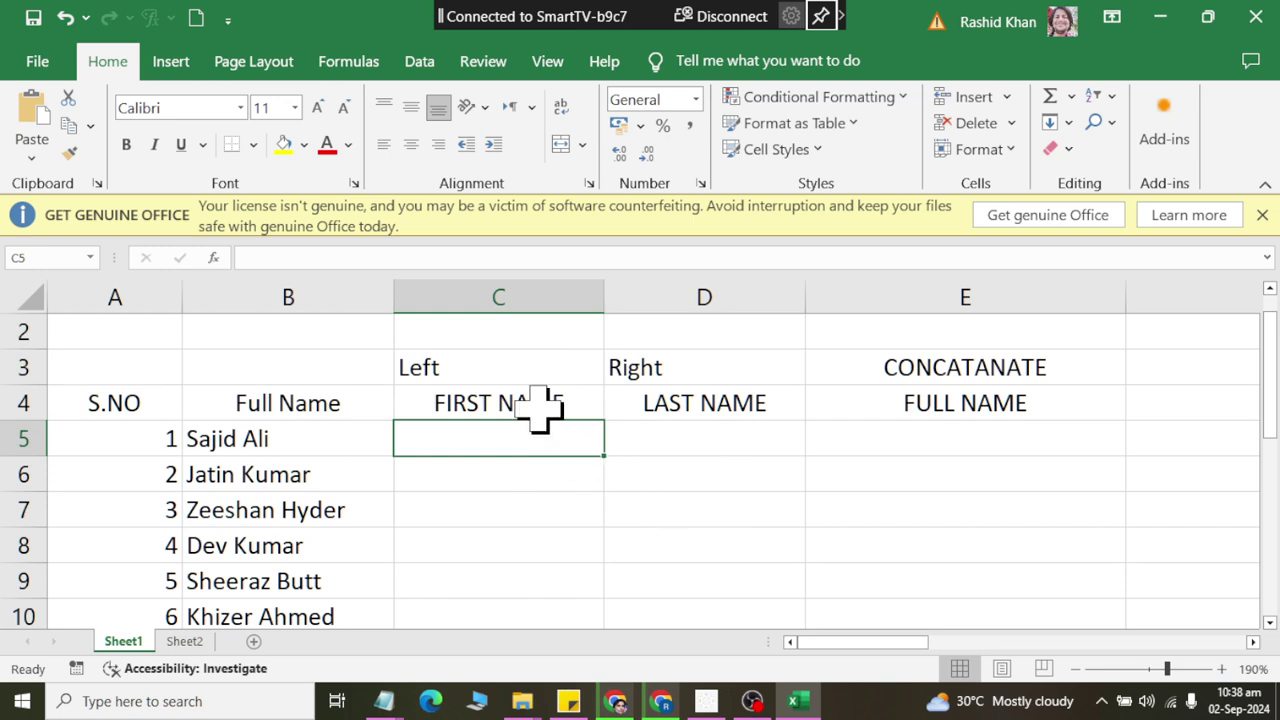
left_click(502, 372)
left_click(680, 378)
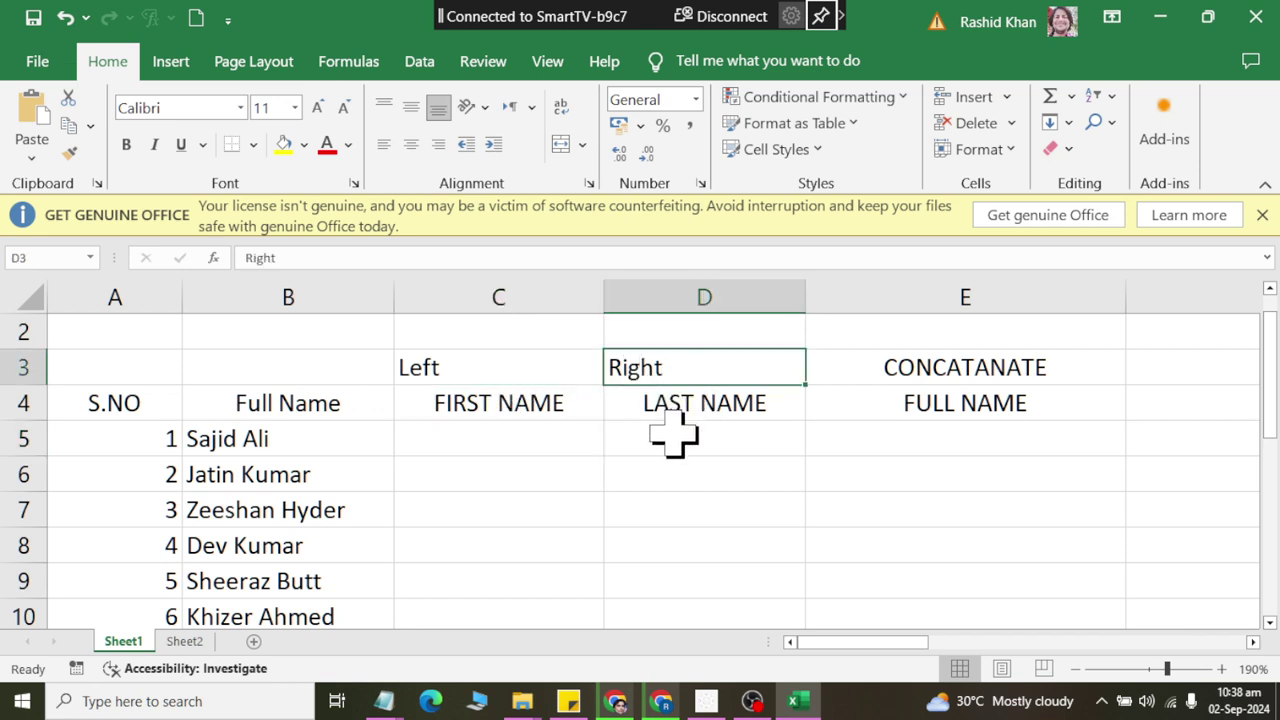
left_click(529, 451)
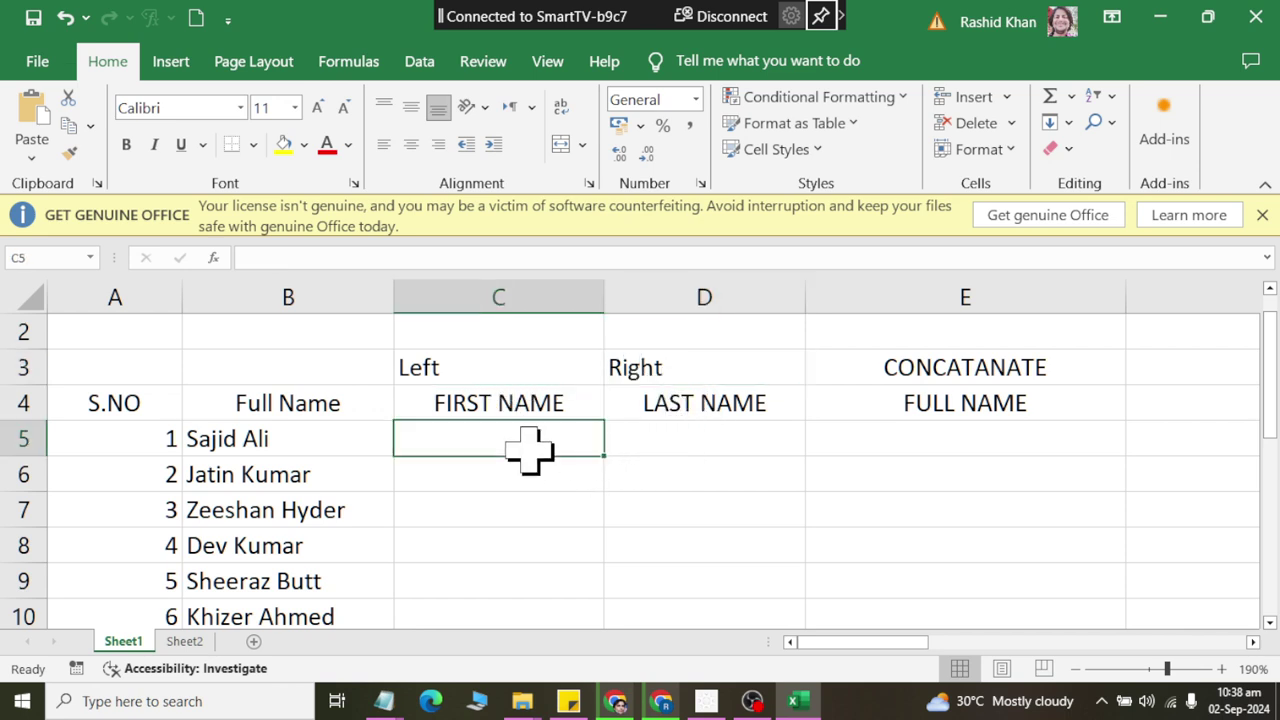
left_click(330, 68)
left_click(250, 130)
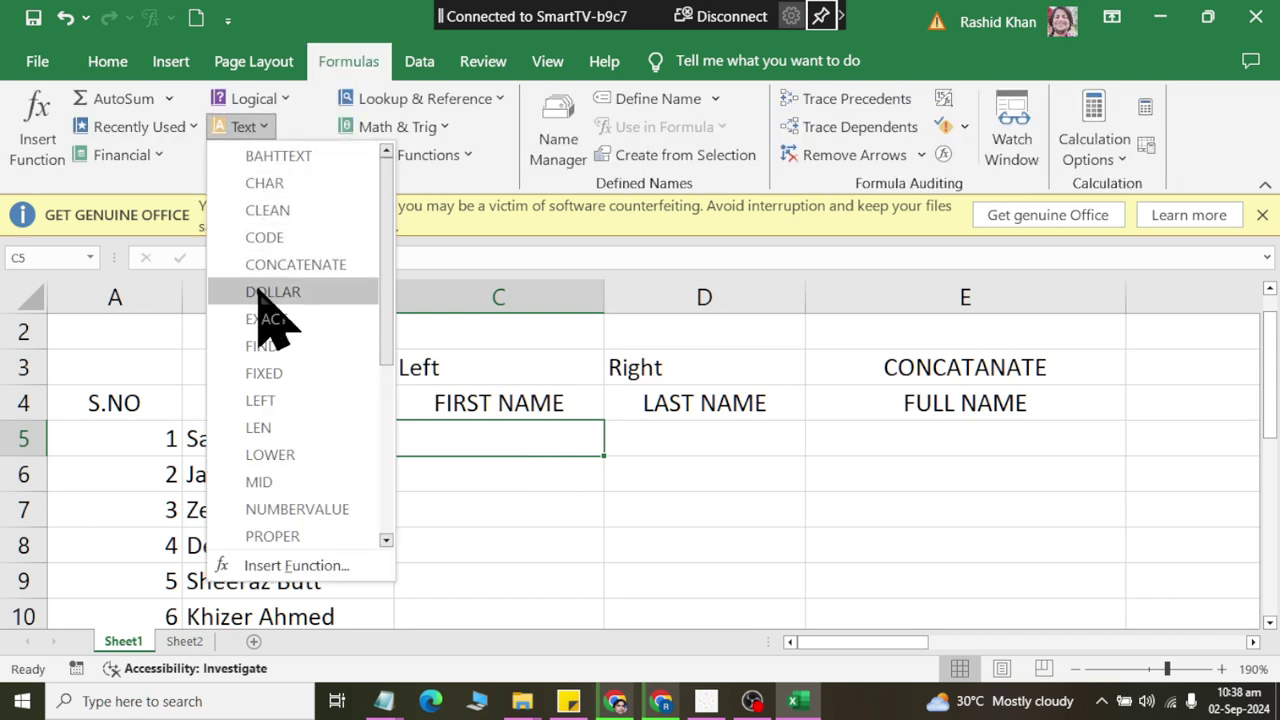
left_click(260, 400)
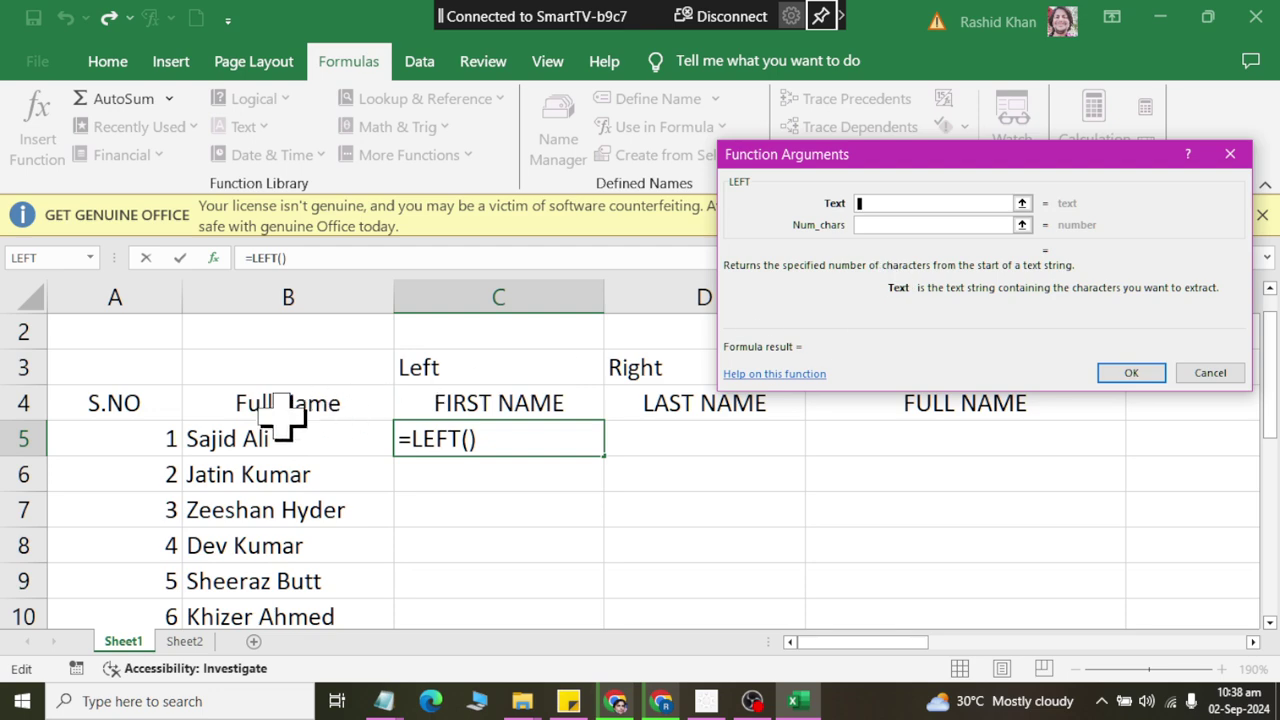
left_click(243, 434)
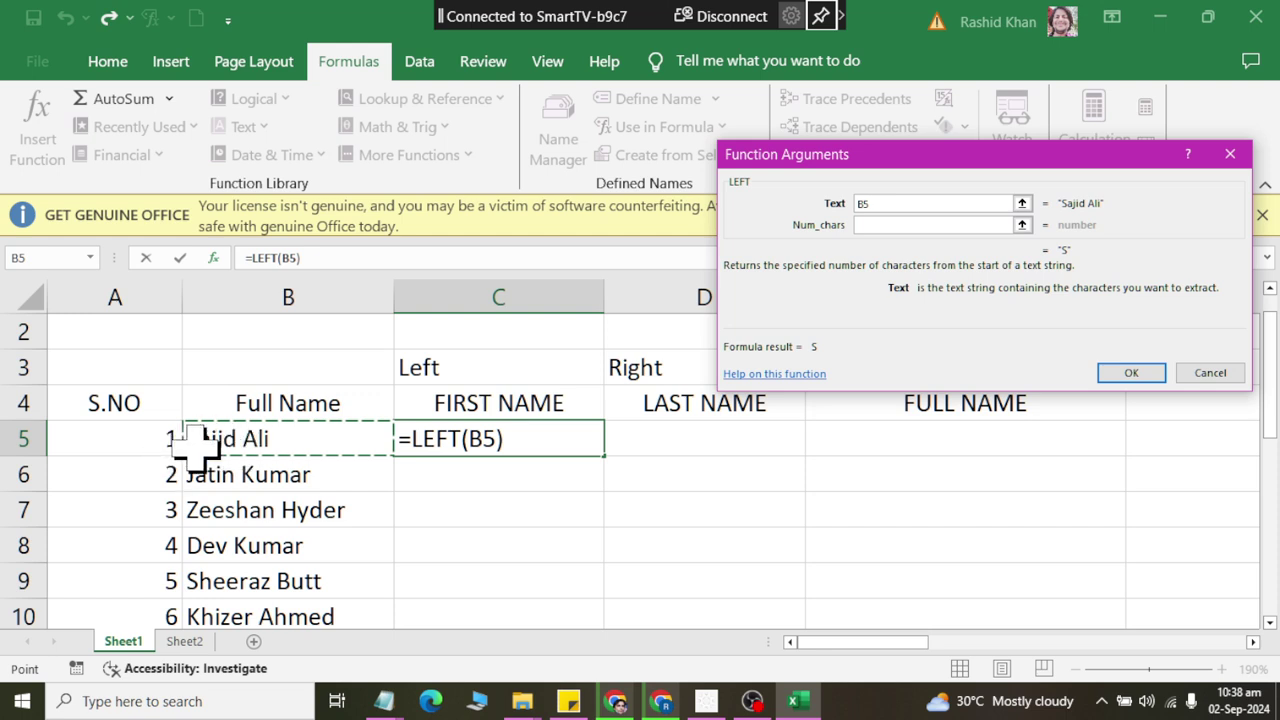
left_click(903, 225)
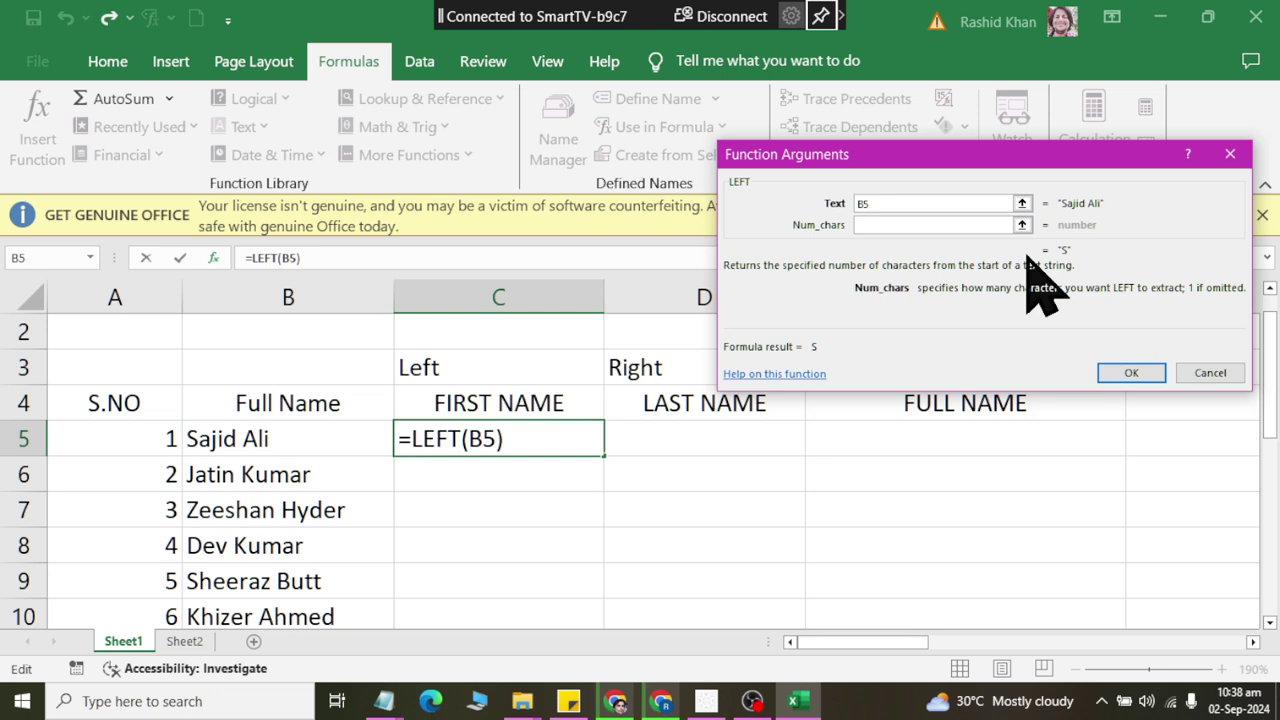
type("5")
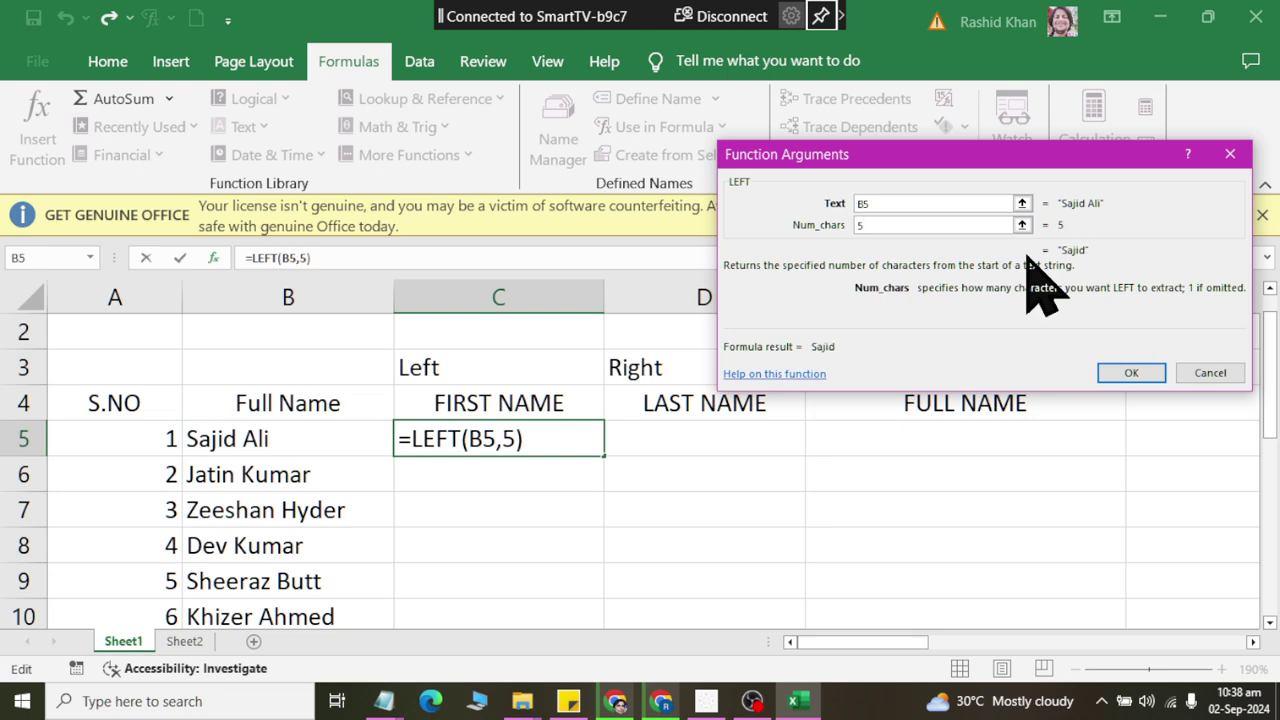
left_click(1135, 375)
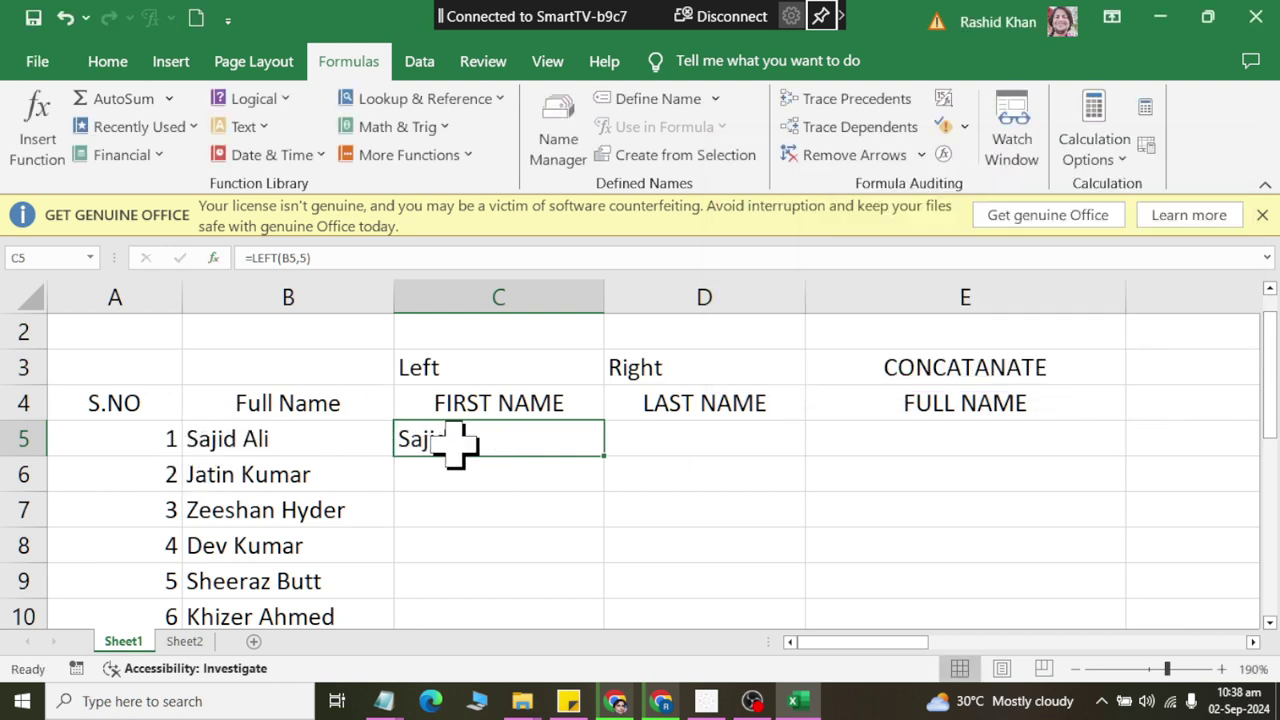
Enter =RIGHT(B5,3) in D5 to extract the last three characters as the last name
left_click(686, 443)
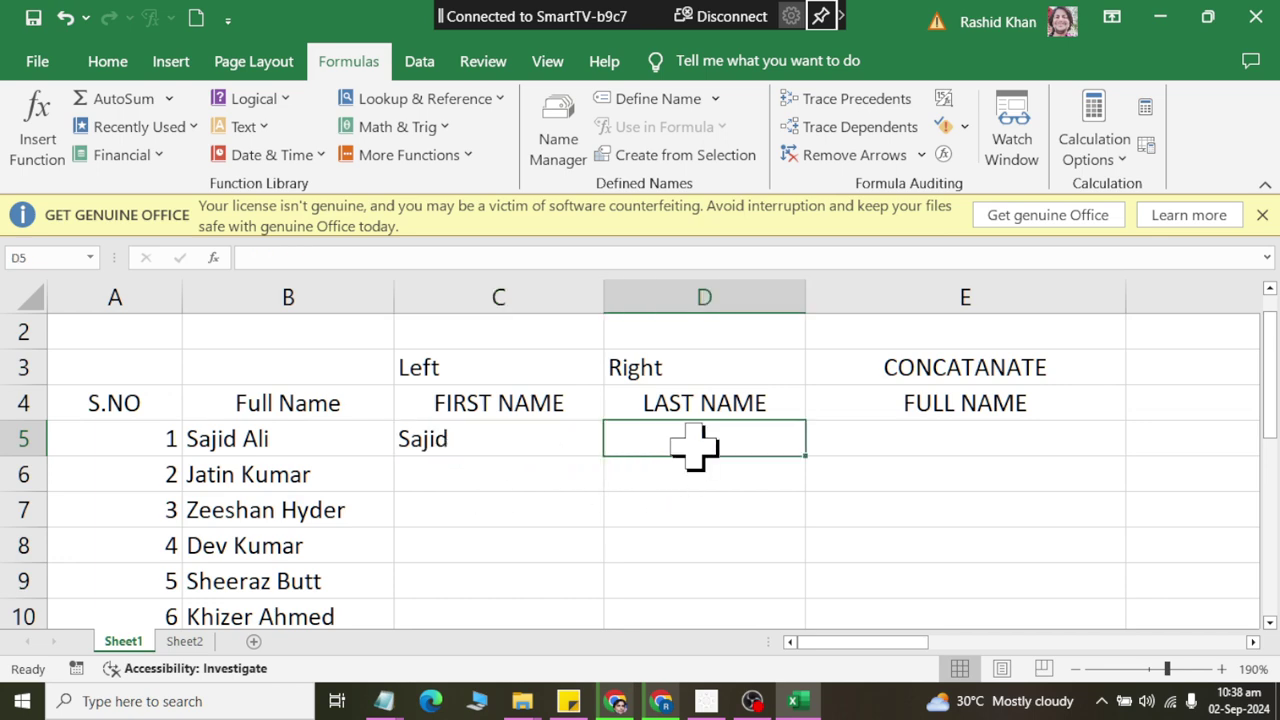
left_click(262, 128)
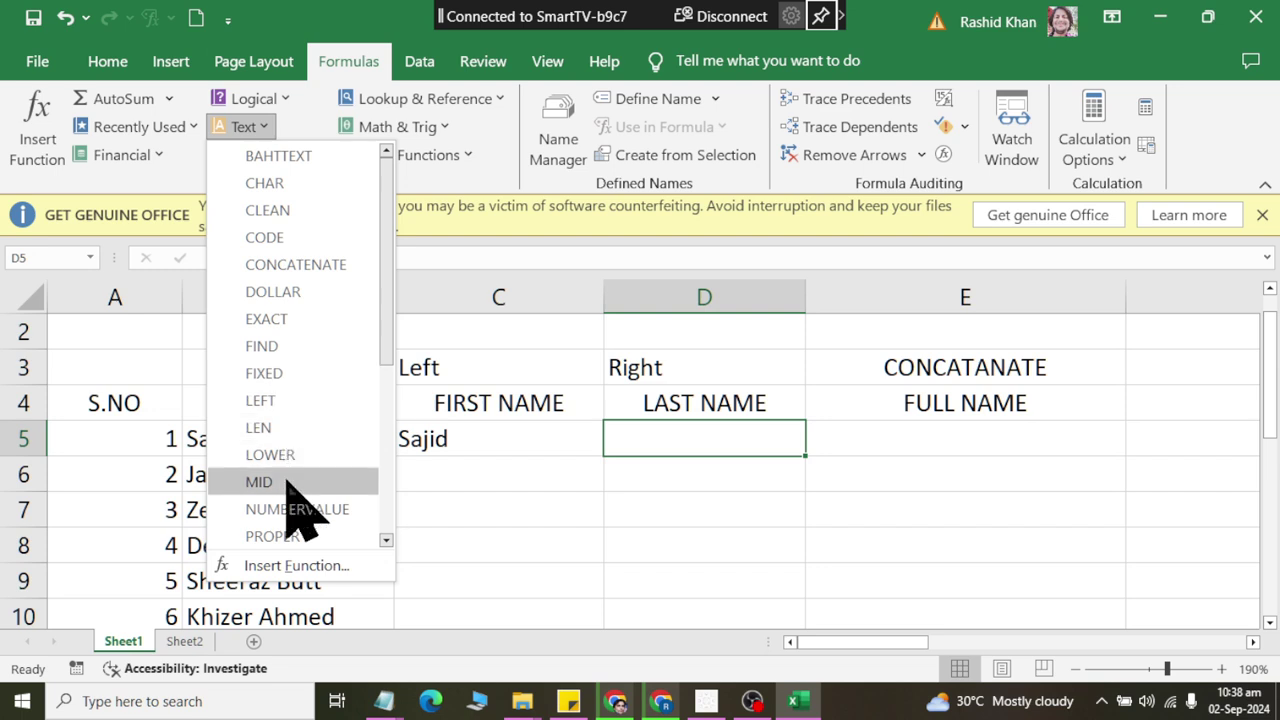
scroll(300, 505, "down", 4)
left_click(295, 292)
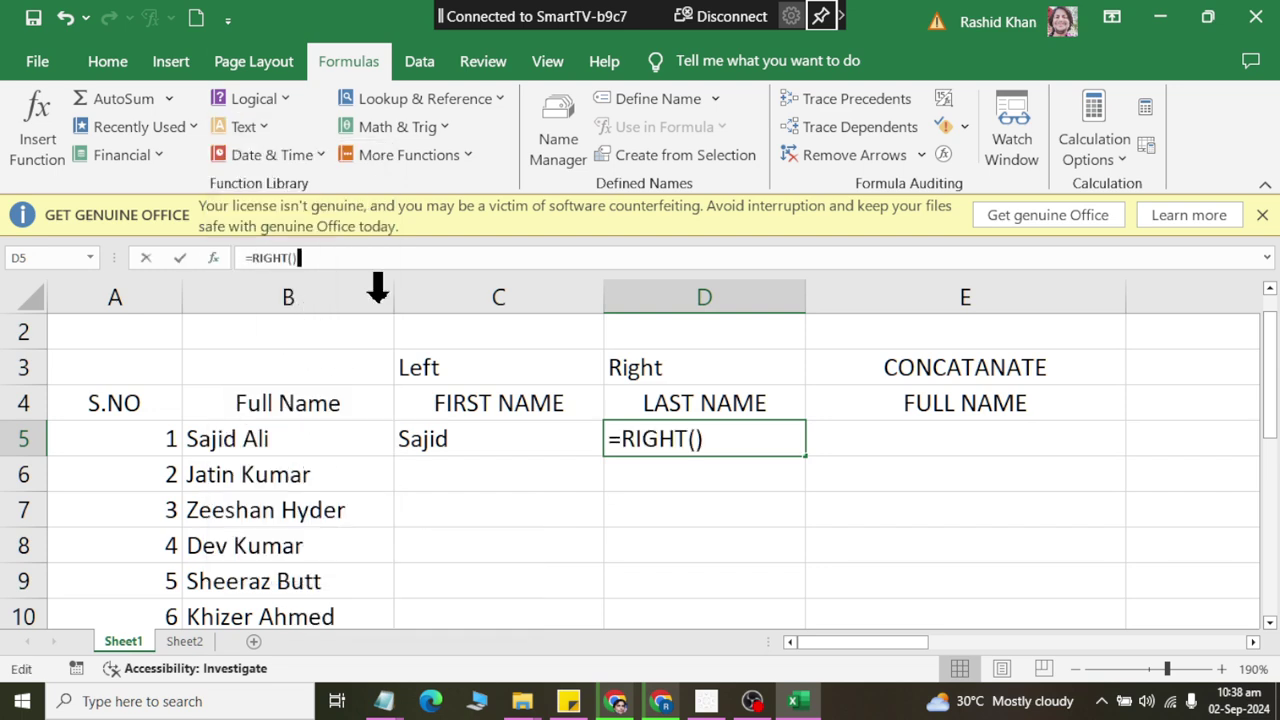
left_click(280, 440)
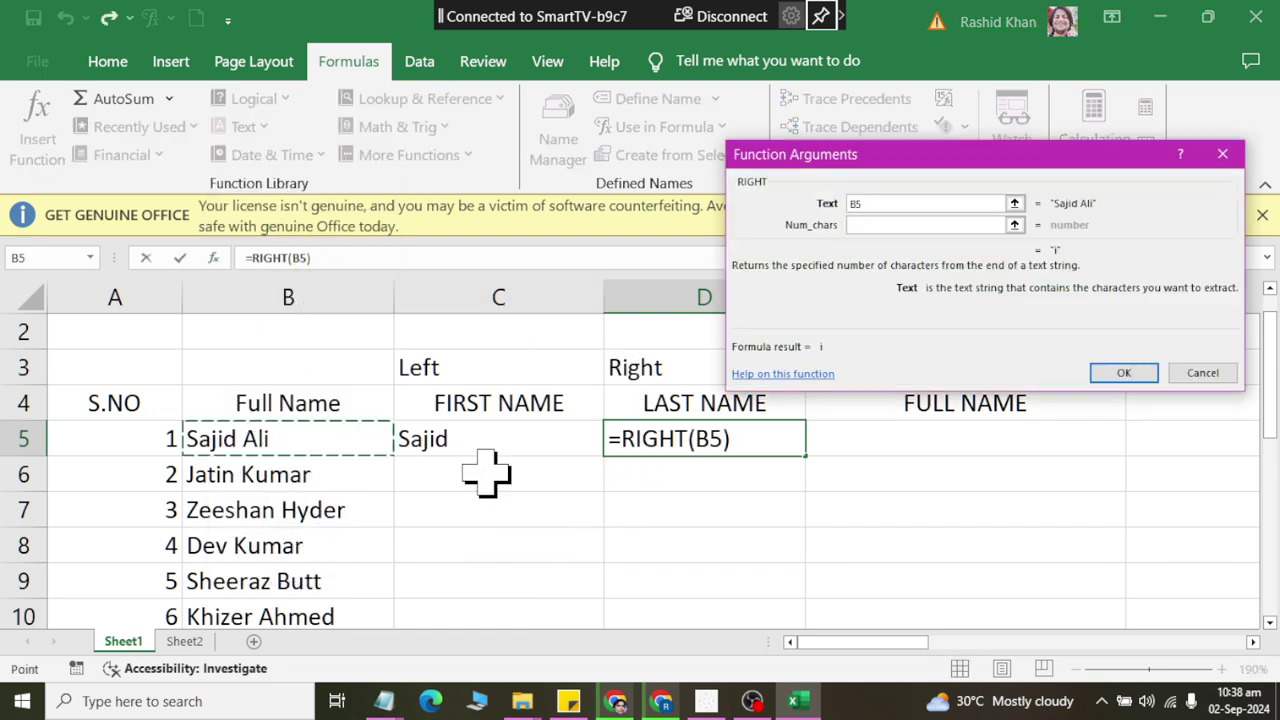
left_click(860, 224)
type("3")
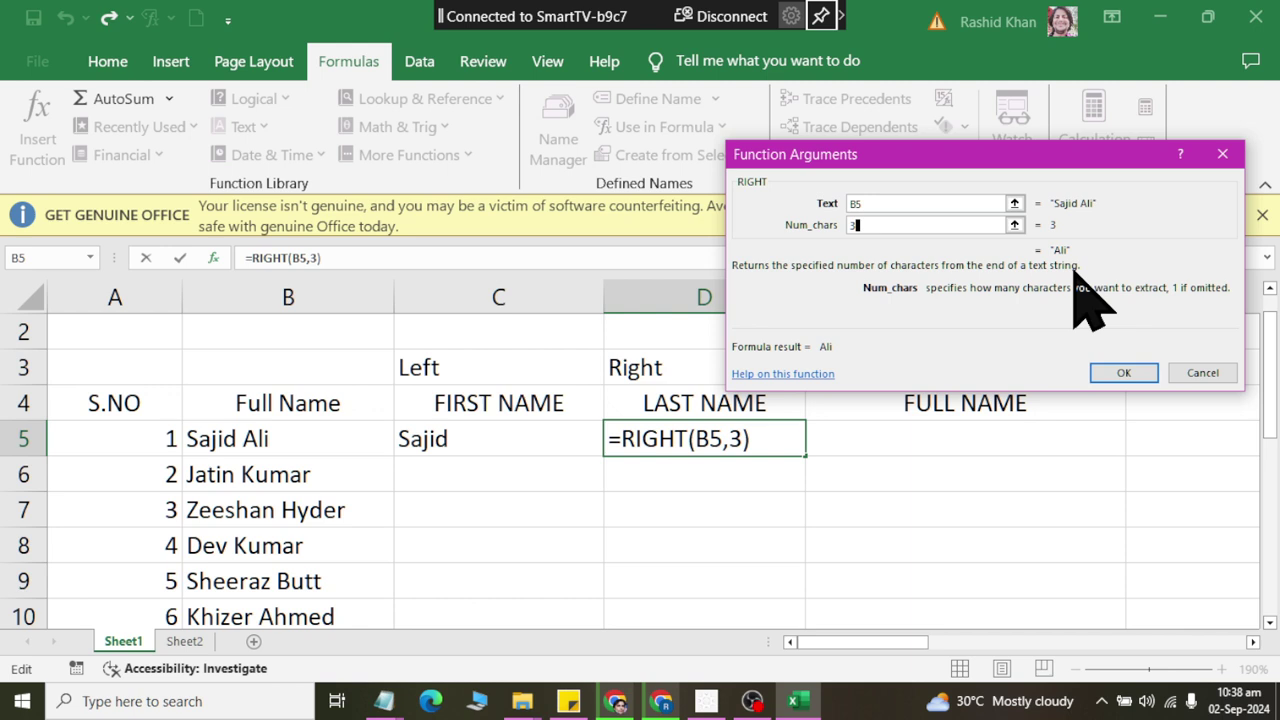
left_click(1125, 372)
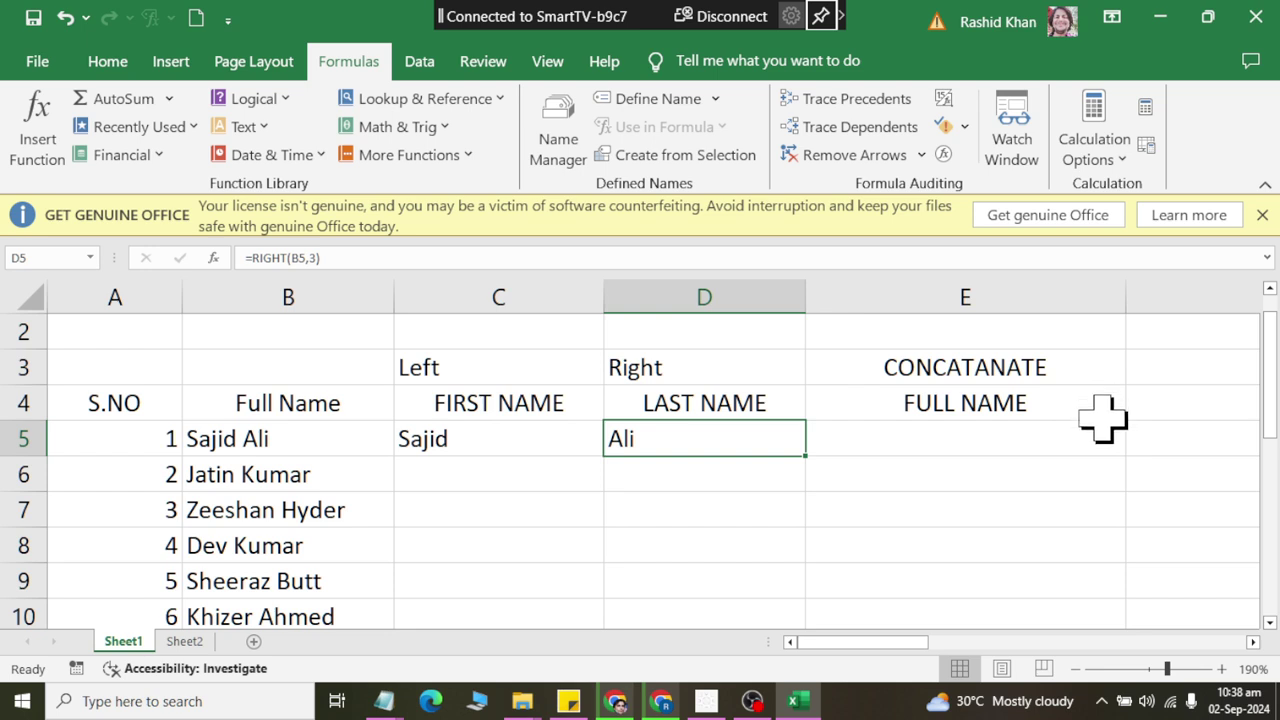
Fill the LEFT formula in C5 and the RIGHT formula in D5 down to row 7
left_click(565, 447)
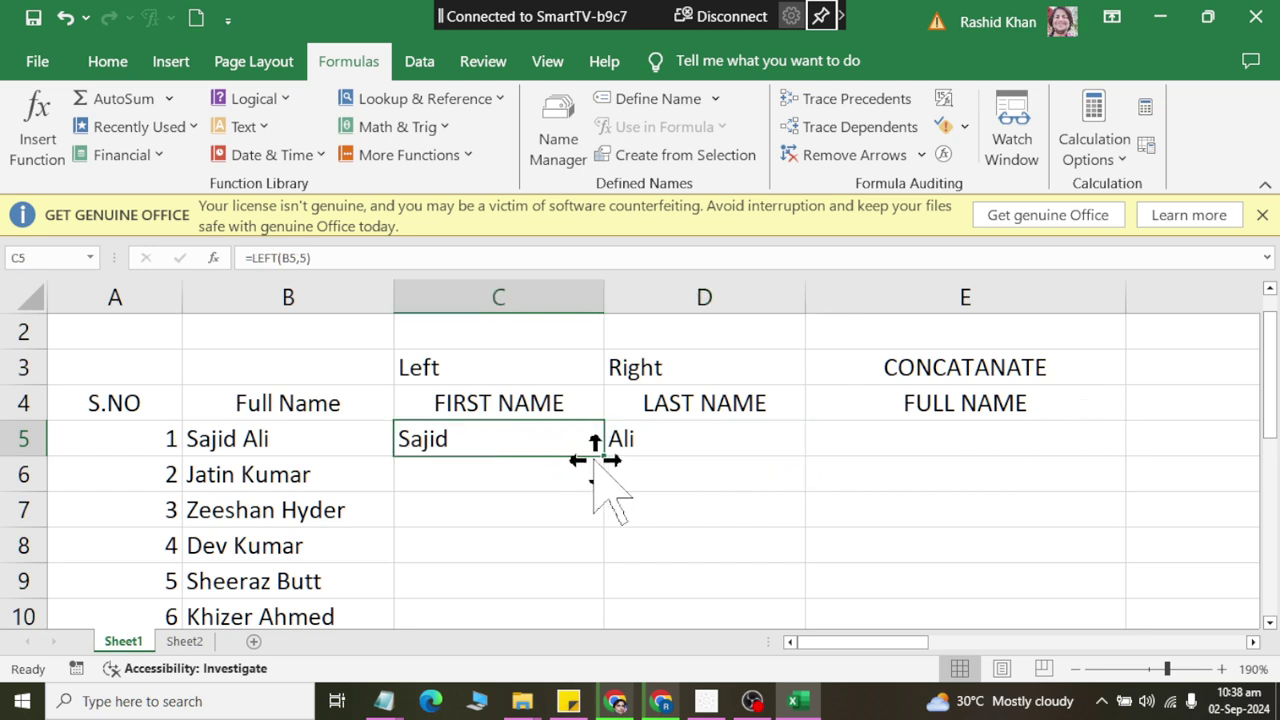
left_click_drag(603, 457, 606, 485)
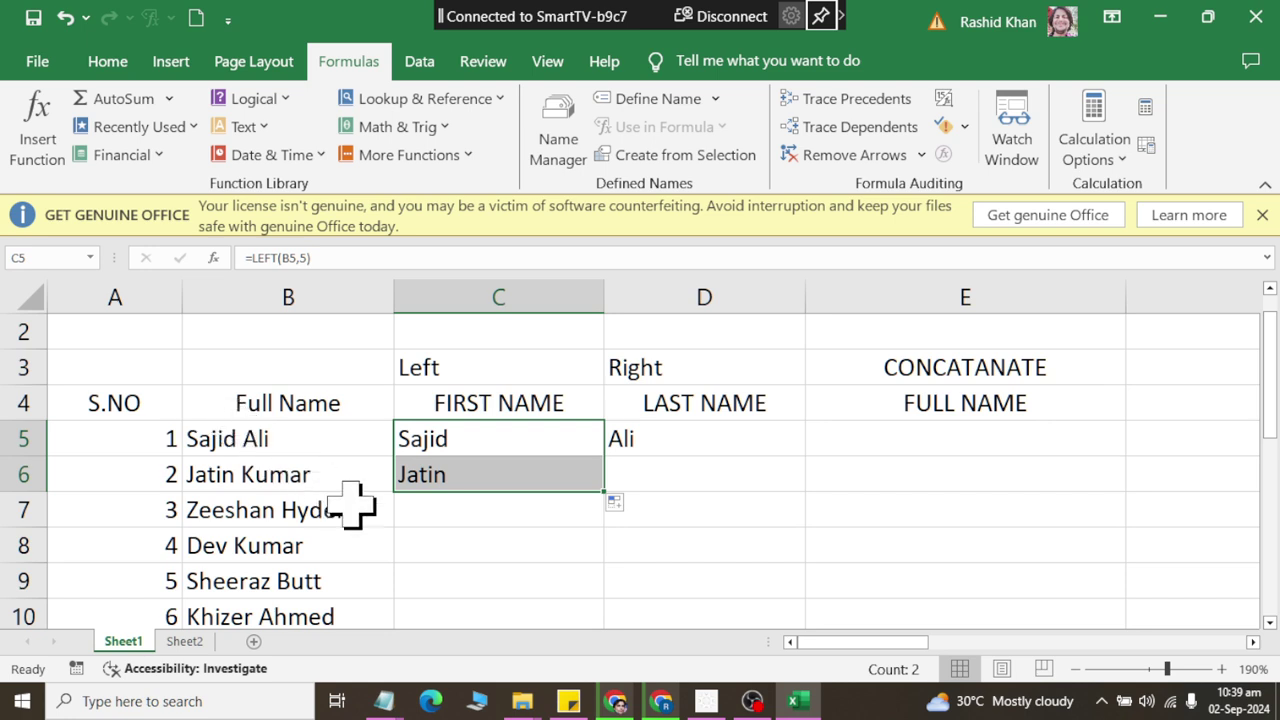
left_click_drag(605, 491, 600, 542)
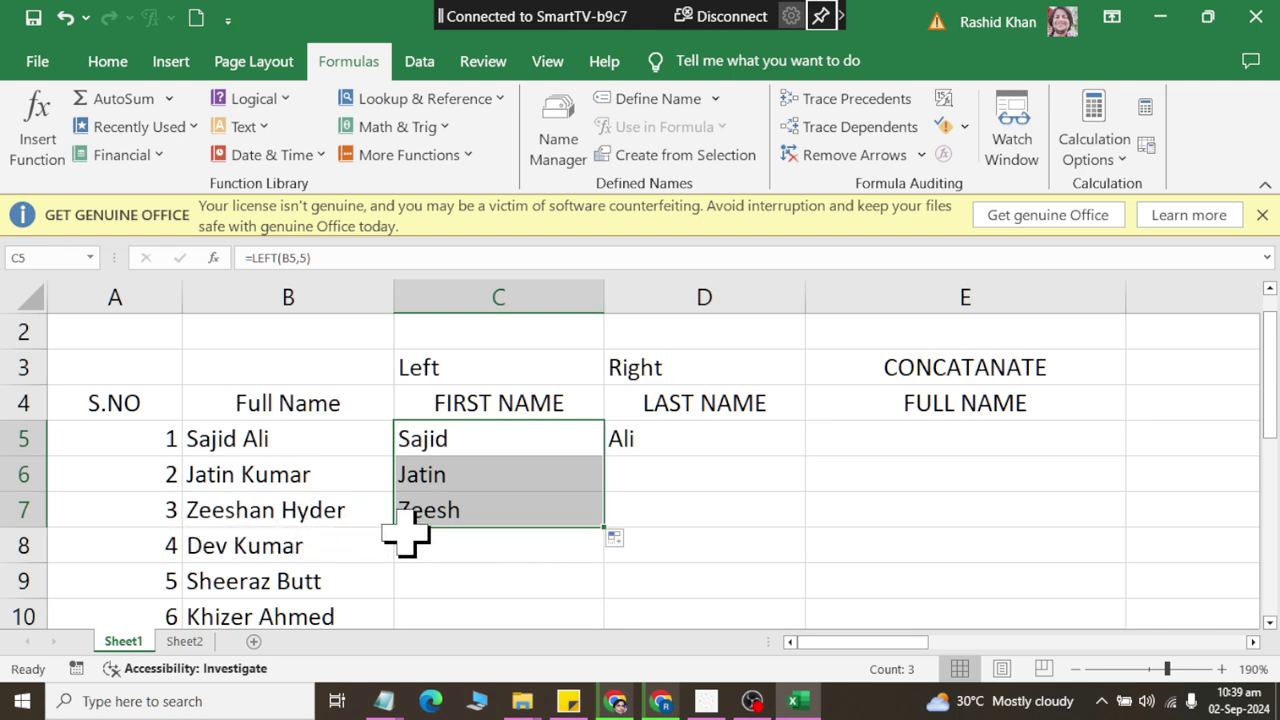
left_click(712, 436)
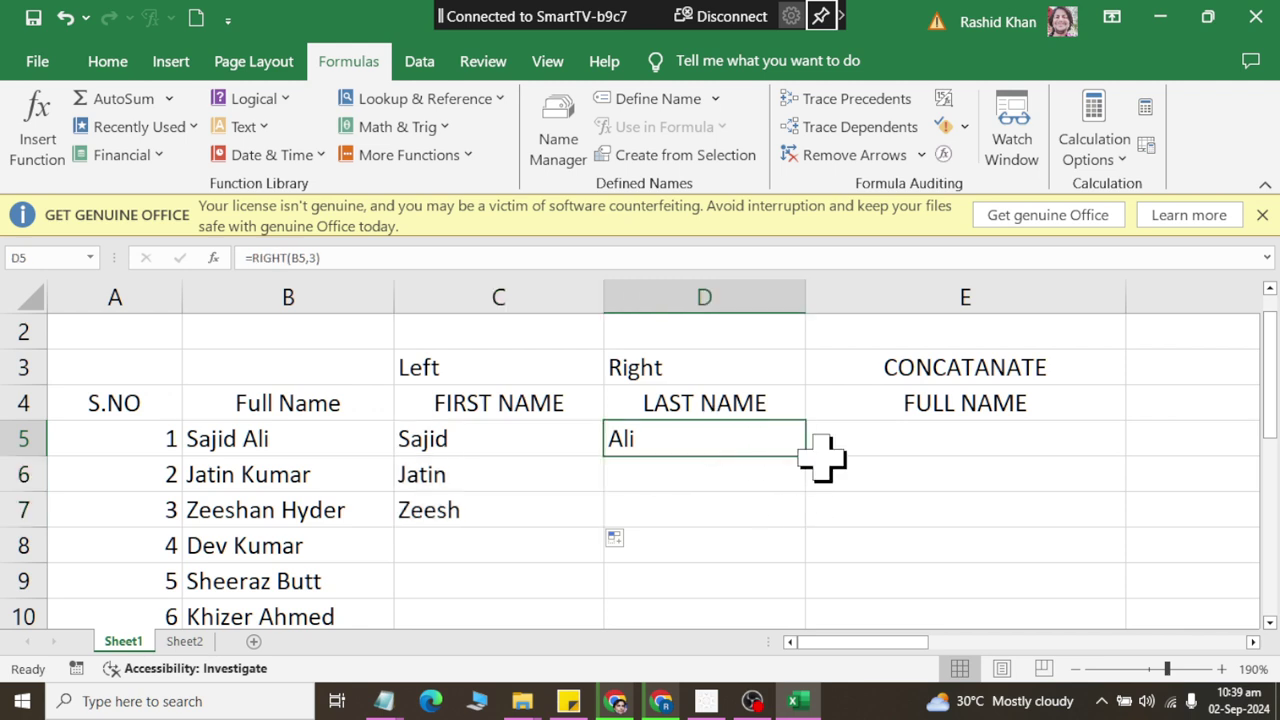
left_click_drag(808, 457, 805, 528)
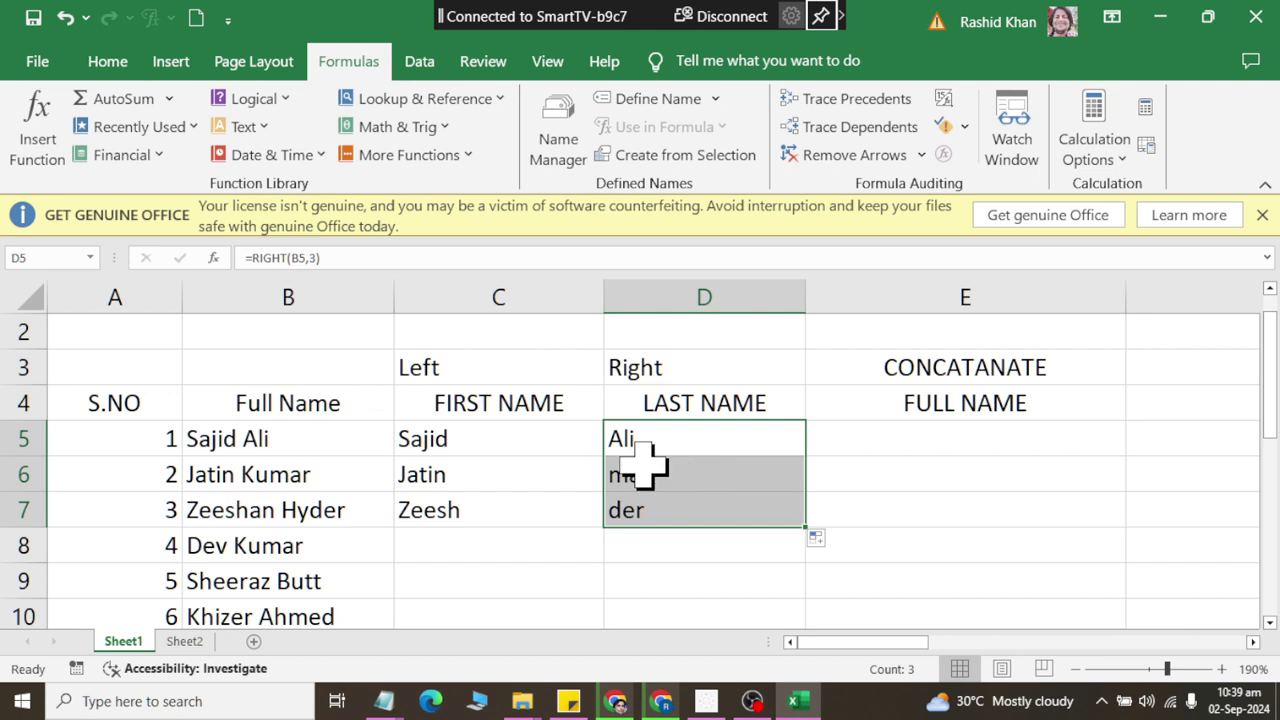
Adjust the LEFT character count in C7 so it returns the complete first name
double_click(500, 510)
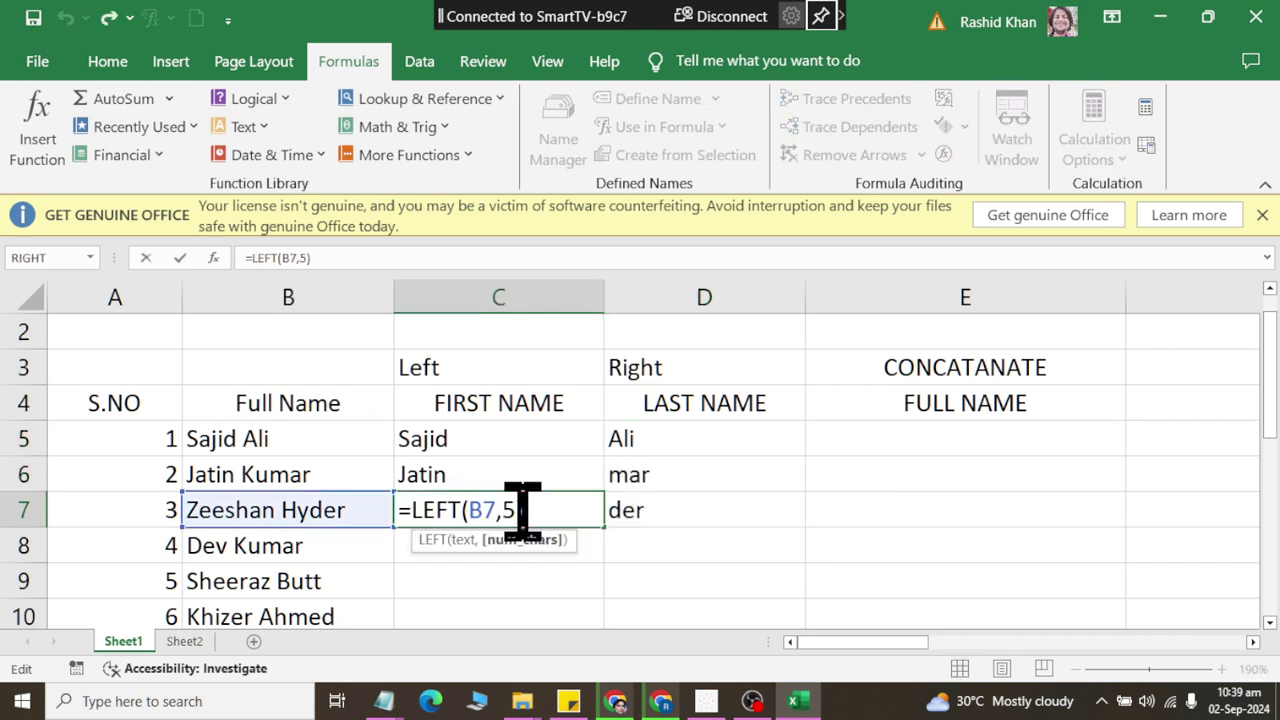
left_click(522, 510)
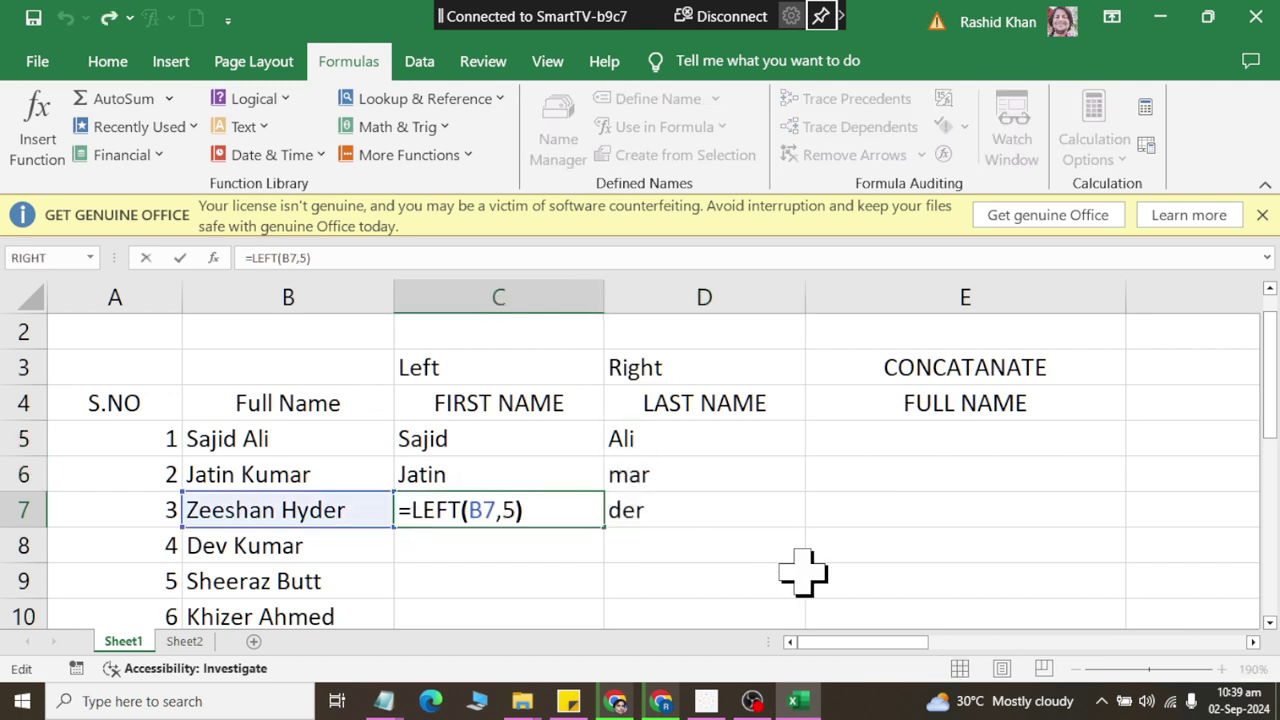
key("Left")
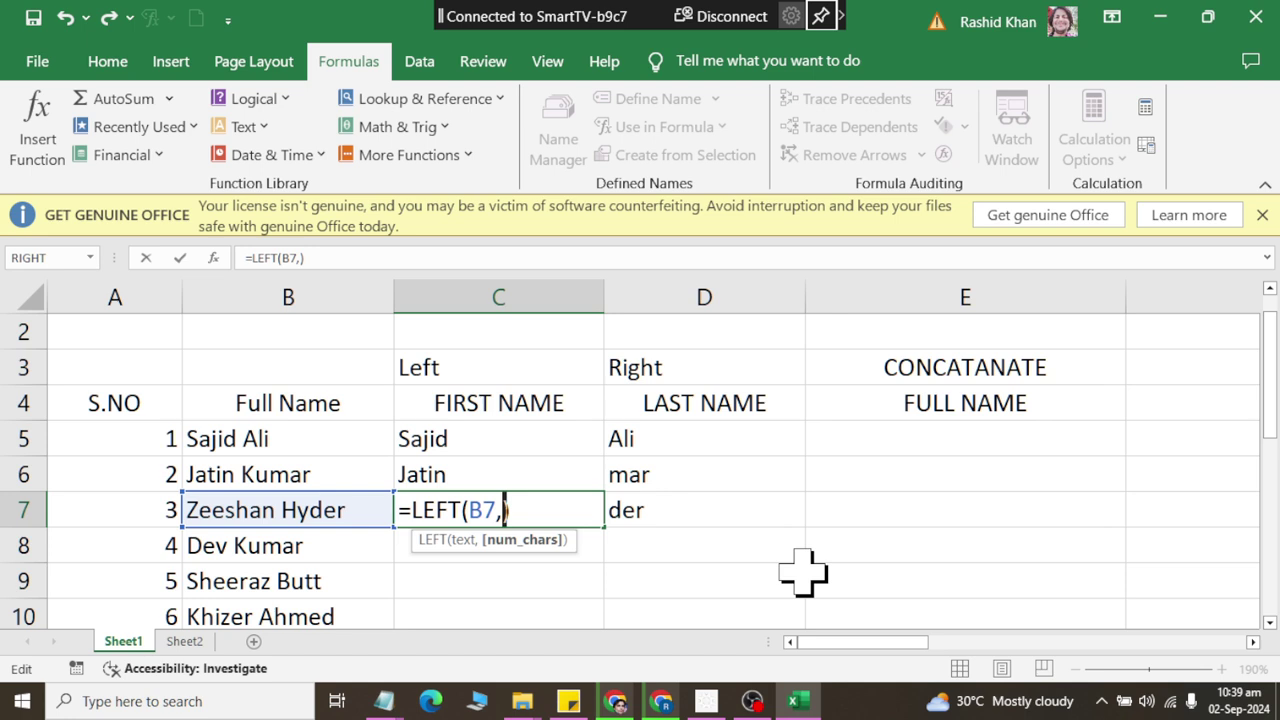
key("Return")
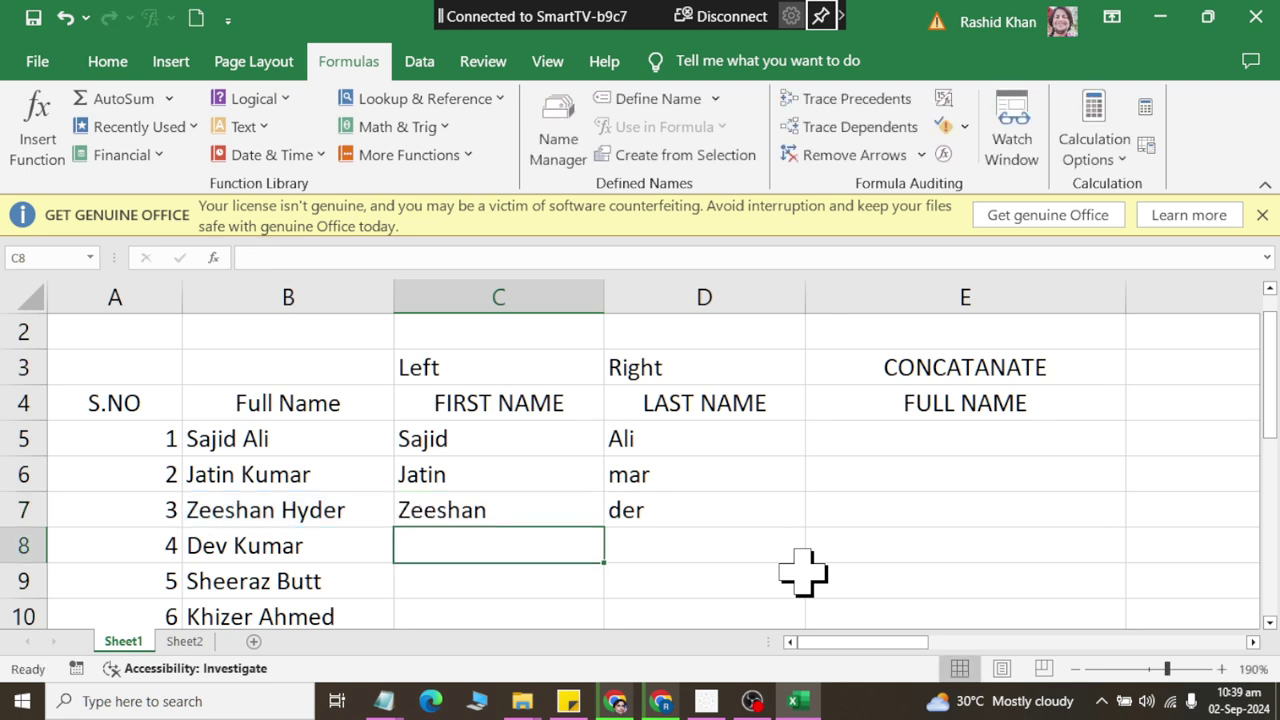
Change D7's RIGHT character count from 3 to 5 so it returns the complete last name
key("Up")
key("Right")
key("F2")
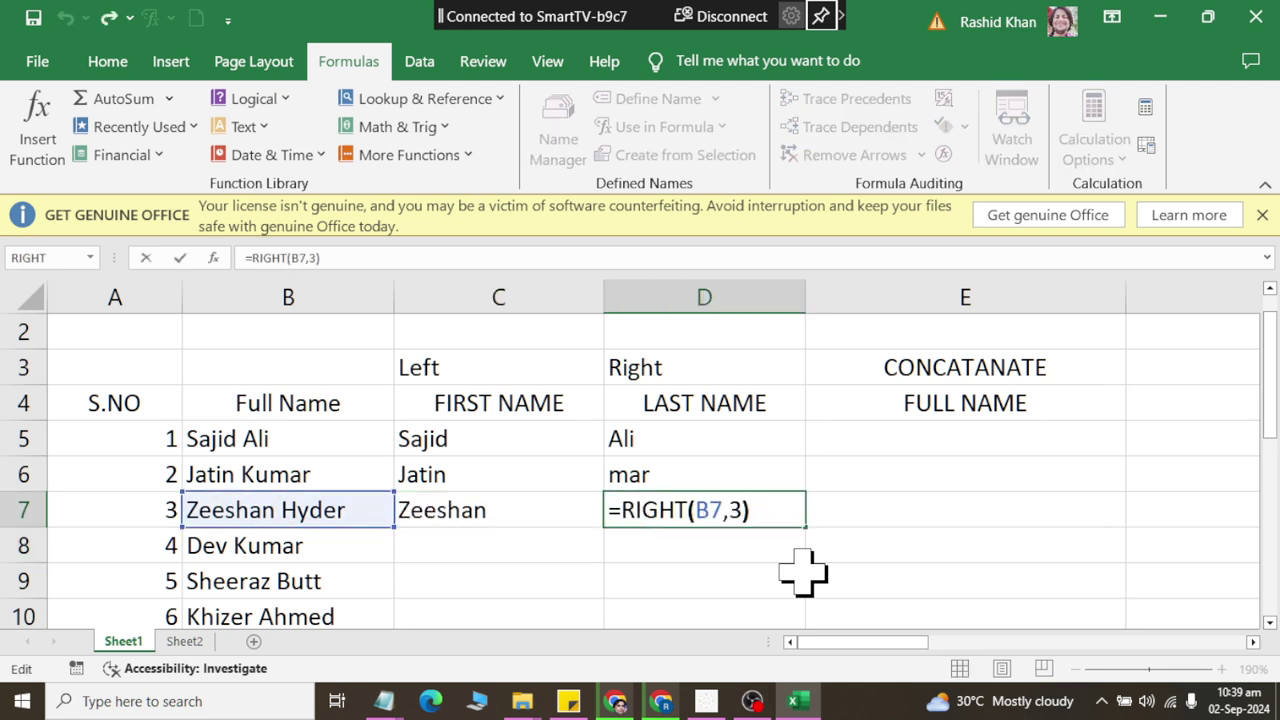
key("Left")
key("BackSpace")
type("5")
key("Return")
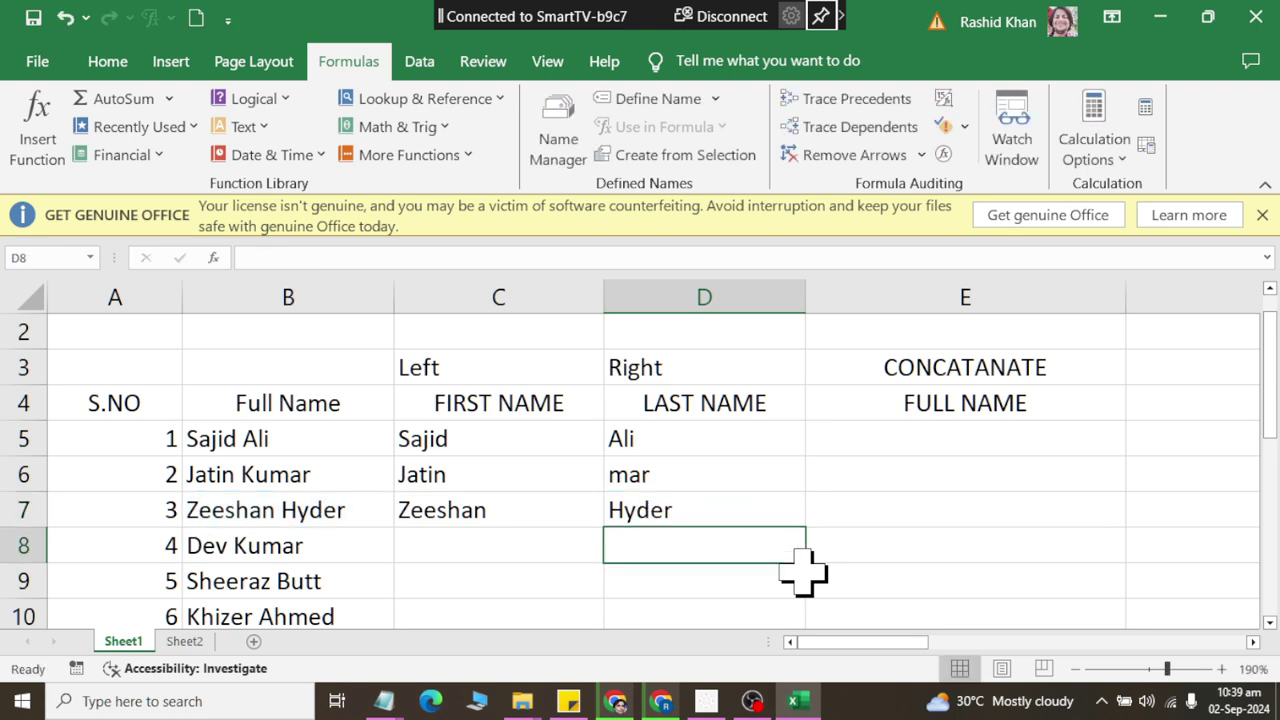
Delete the extracted first and last names from C5:D8
left_click_drag(462, 447, 654, 555)
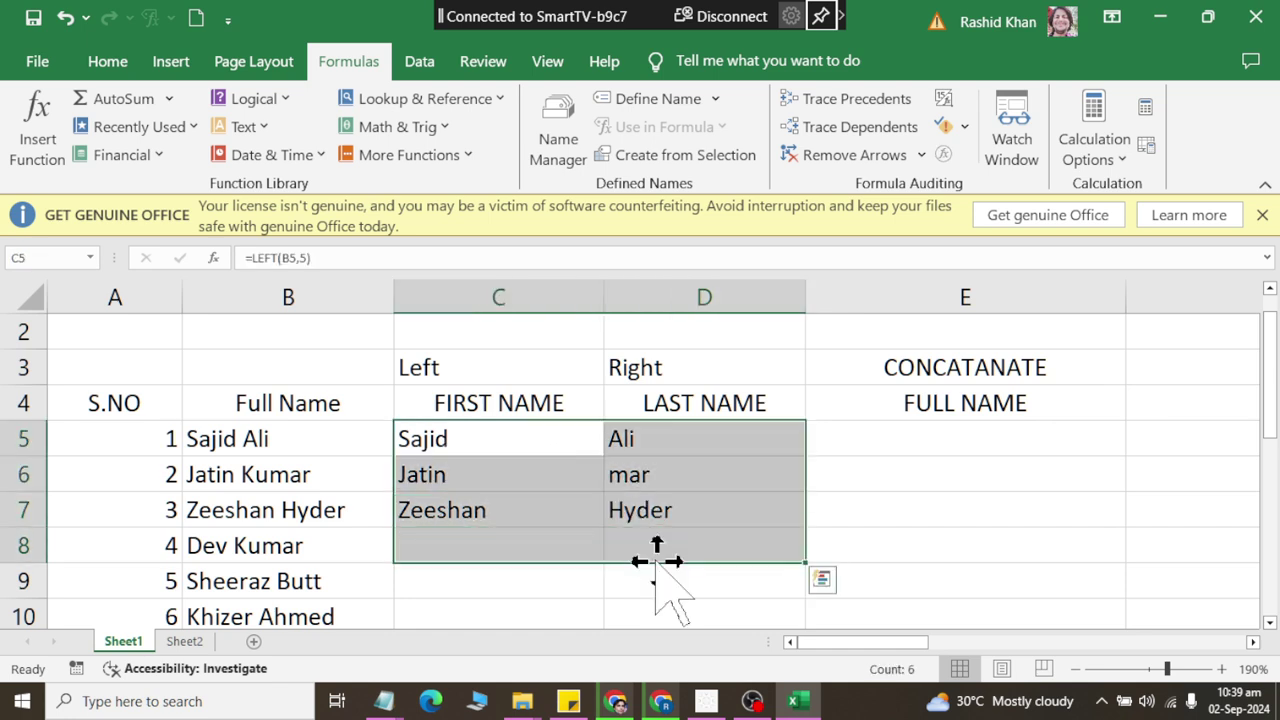
key("Delete")
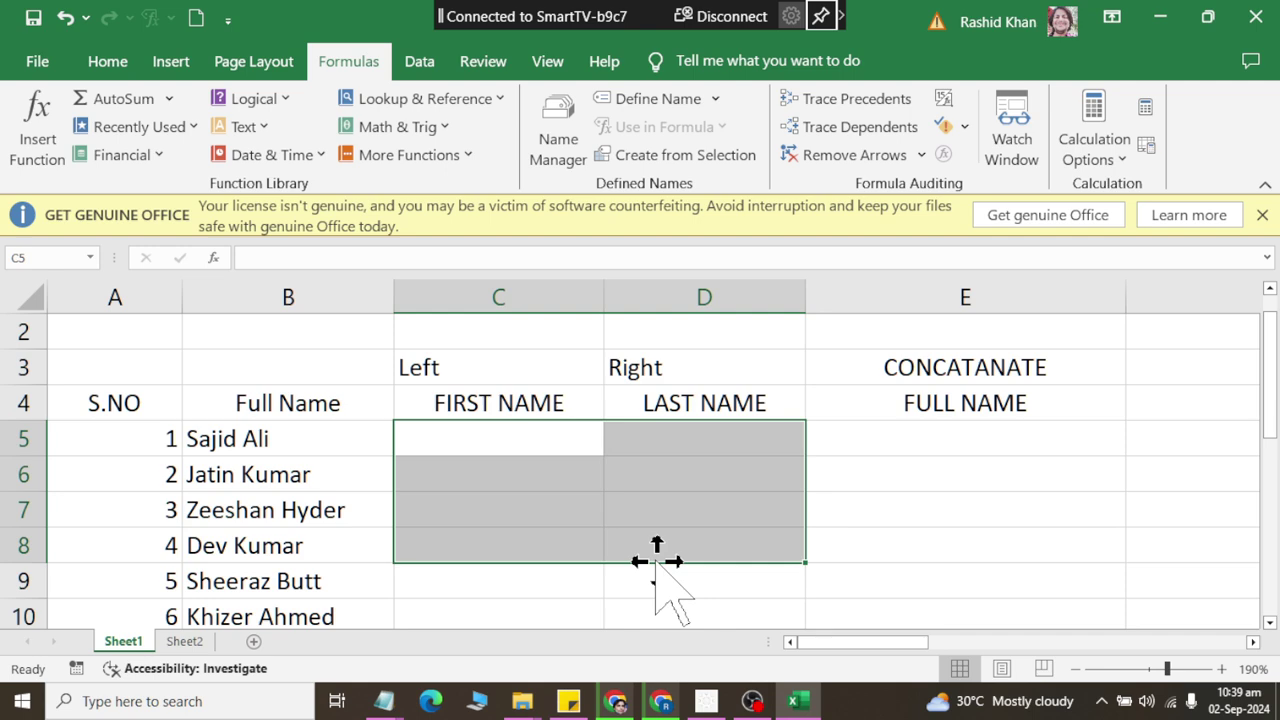
left_click_drag(971, 471, 862, 474)
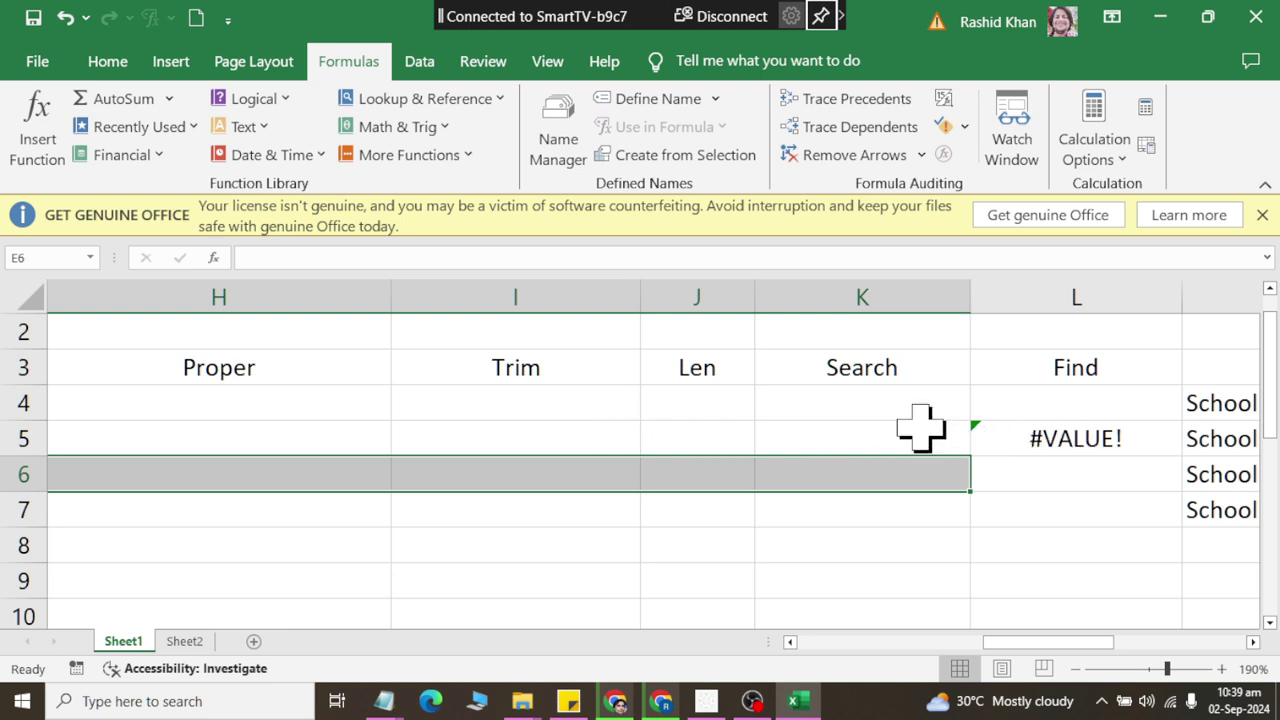
left_click(801, 367)
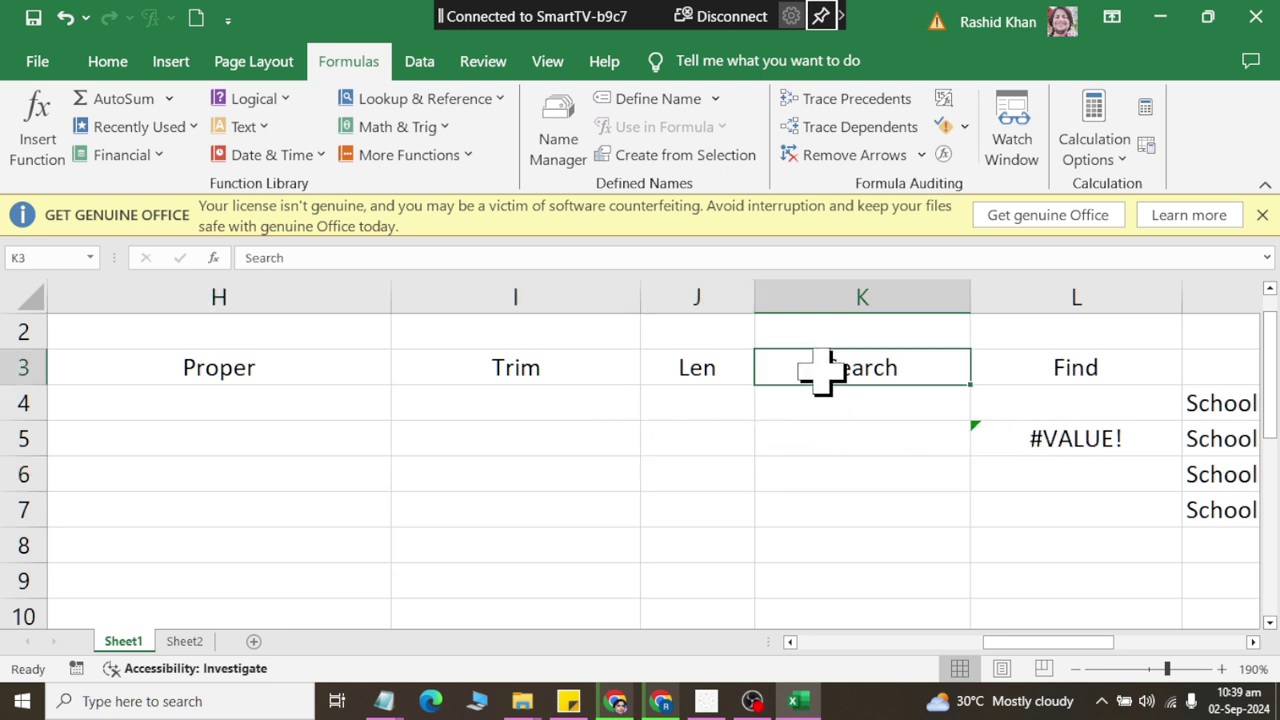
Select the header block from the CONCATANATE heading in E3 across to column I
left_click_drag(842, 480, 733, 477)
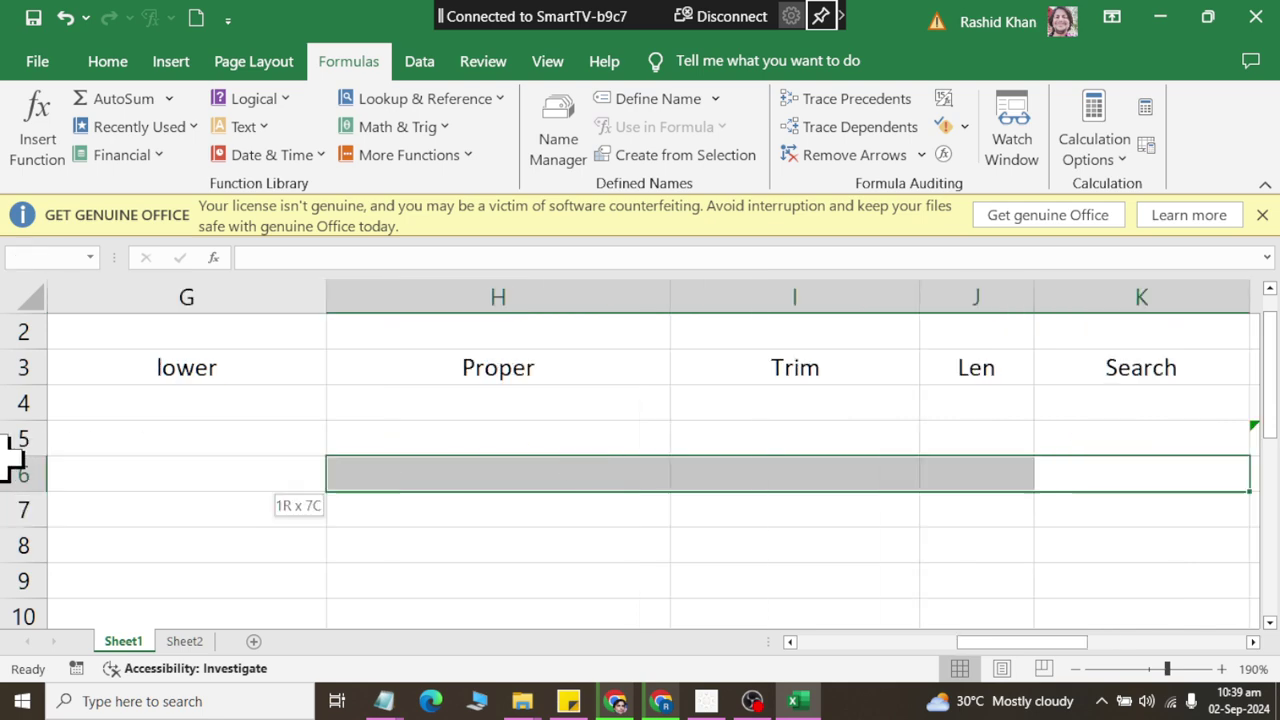
left_click(553, 408)
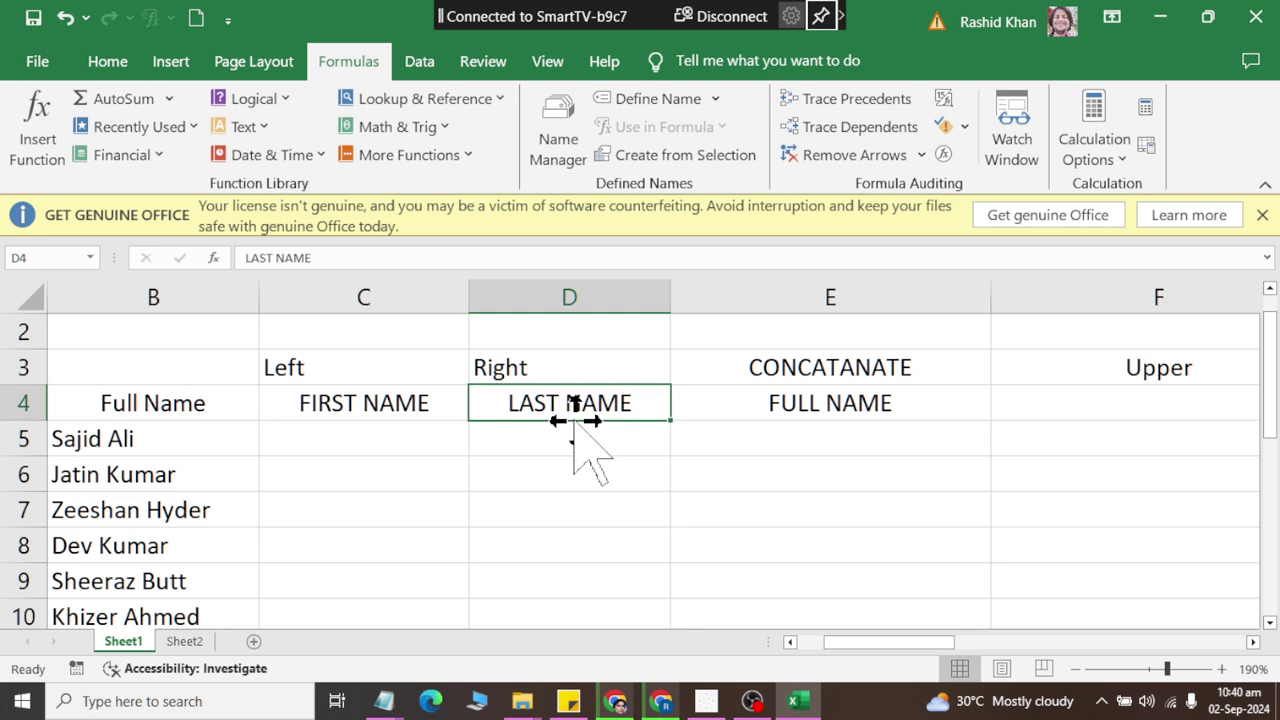
left_click(771, 368)
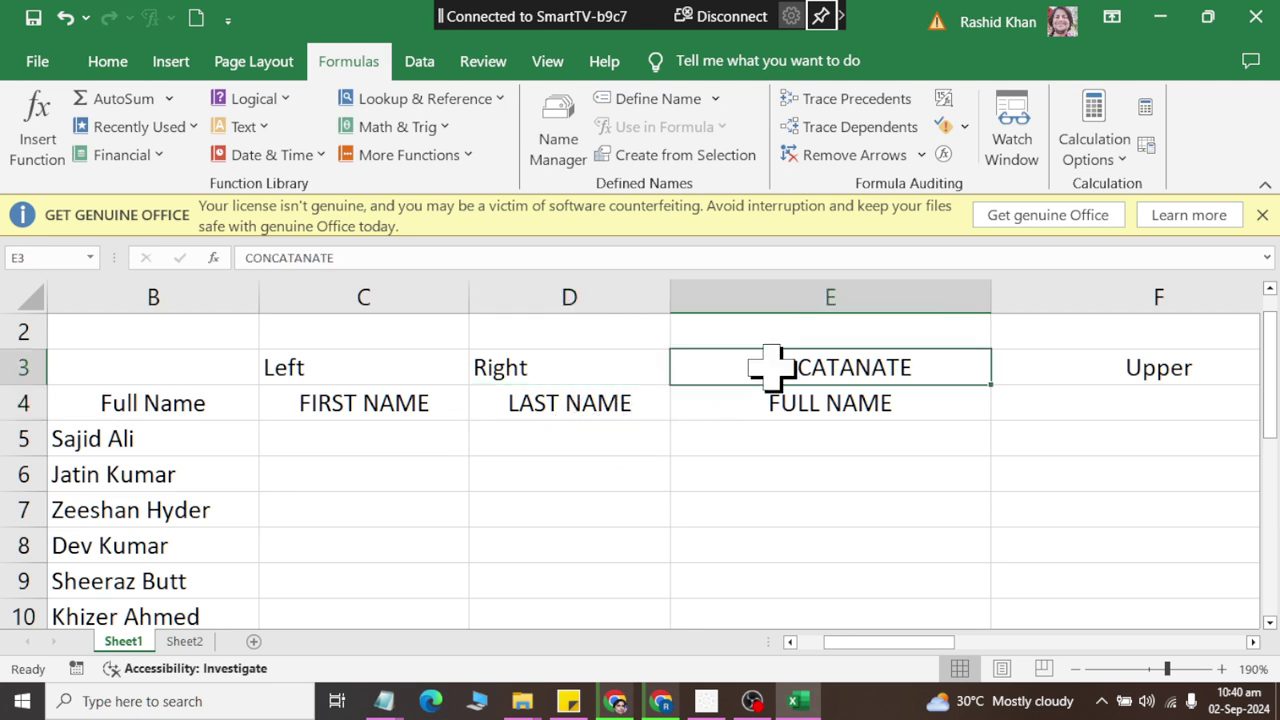
mouse_move(771, 368)
left_mouse_down()
mouse_move(771, 390)
mouse_move(1074, 360)
mouse_move(577, 343)
mouse_move(800, 360)
left_mouse_up()
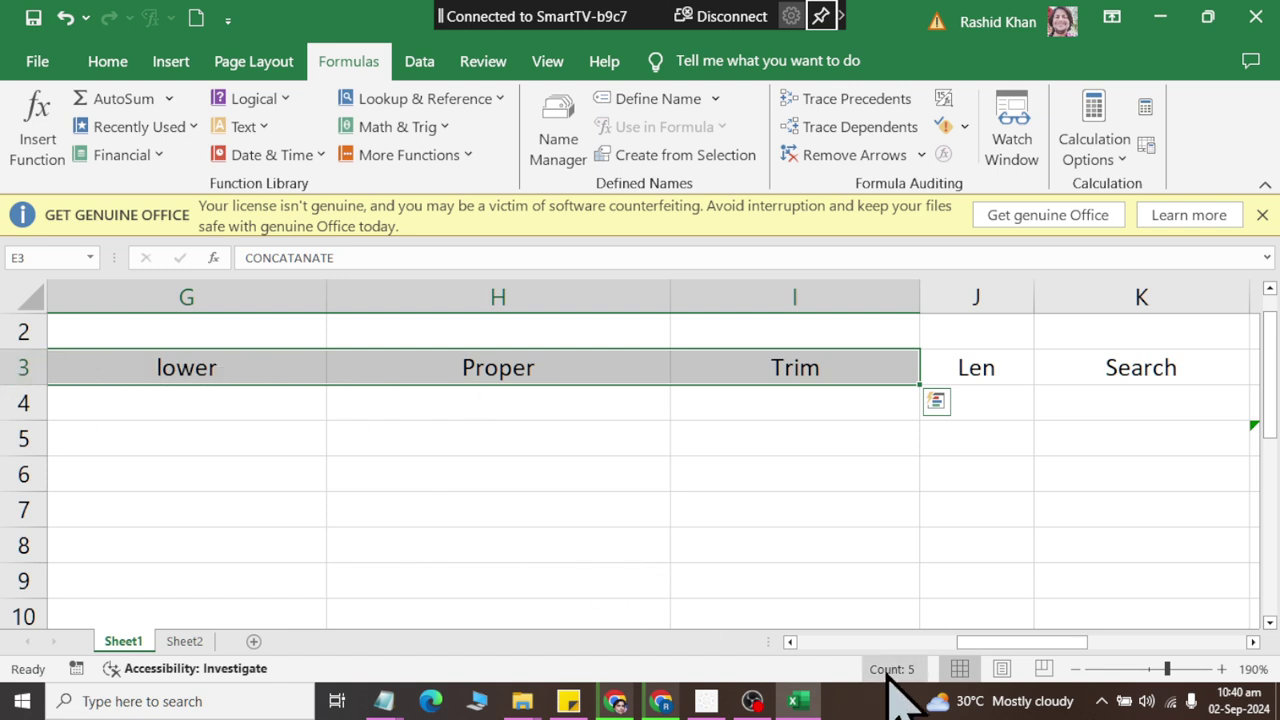
left_click(792, 643)
double_click(792, 643)
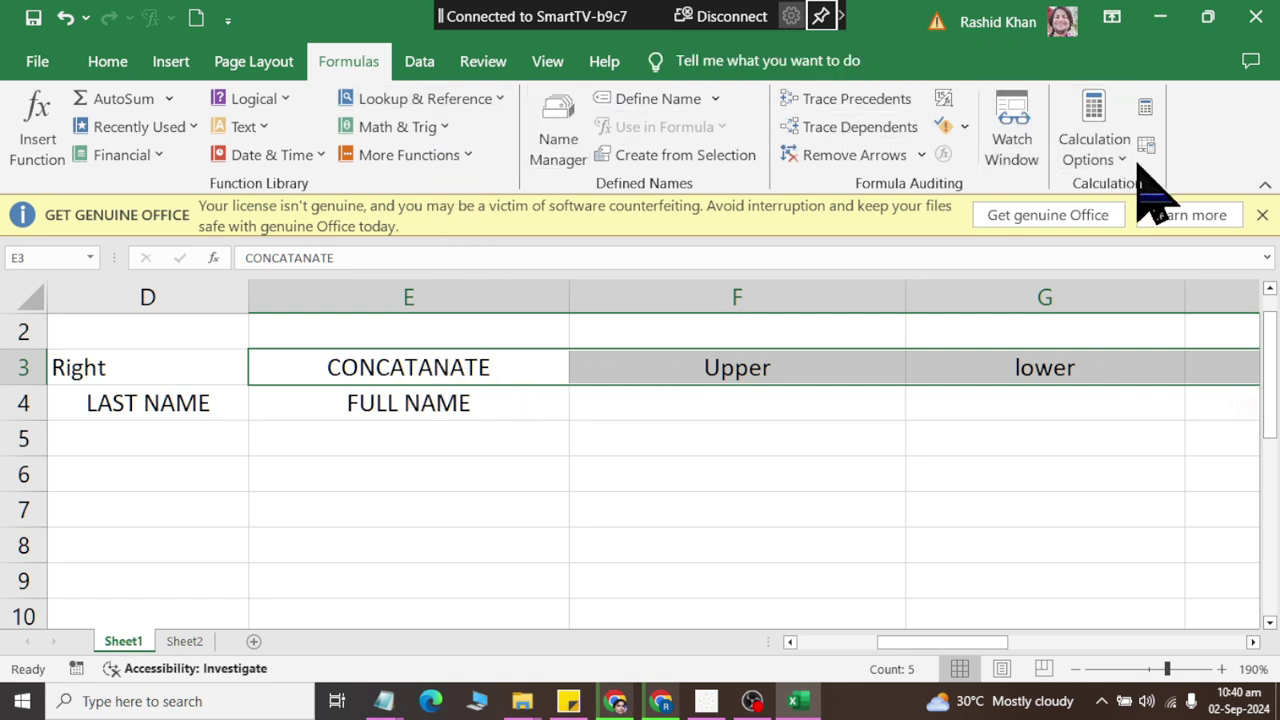
left_click(421, 64)
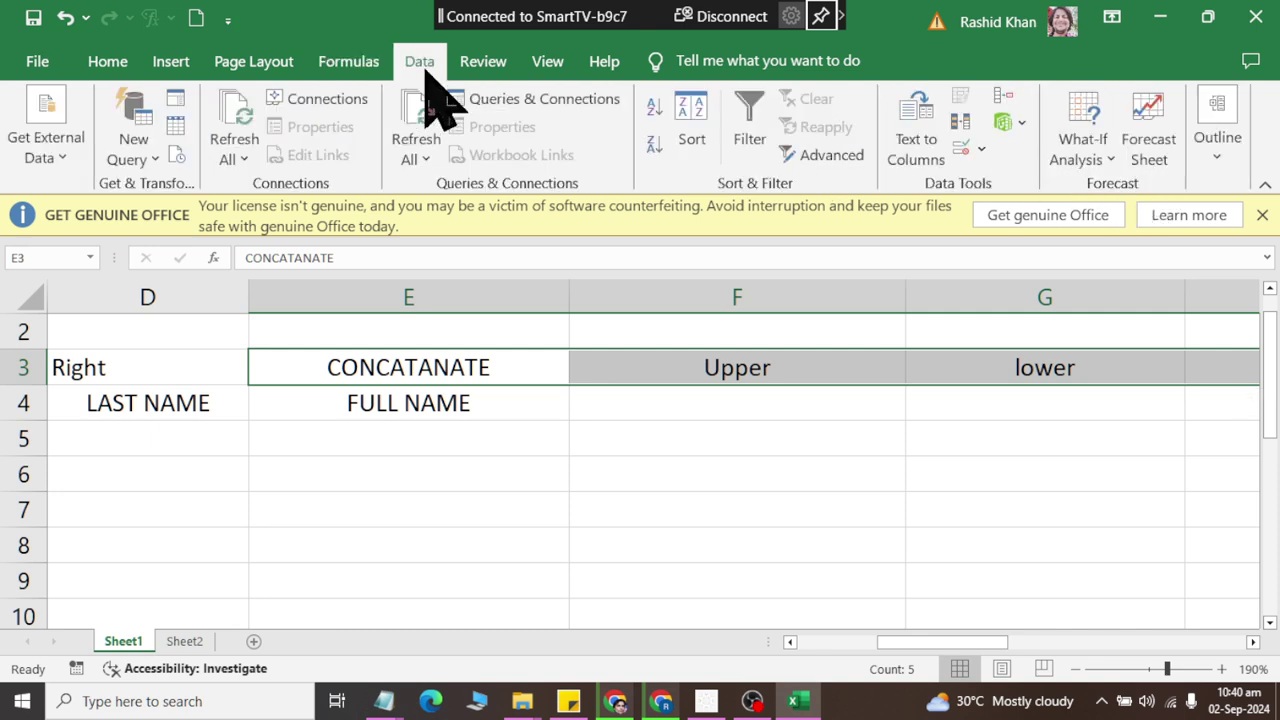
left_click(1230, 165)
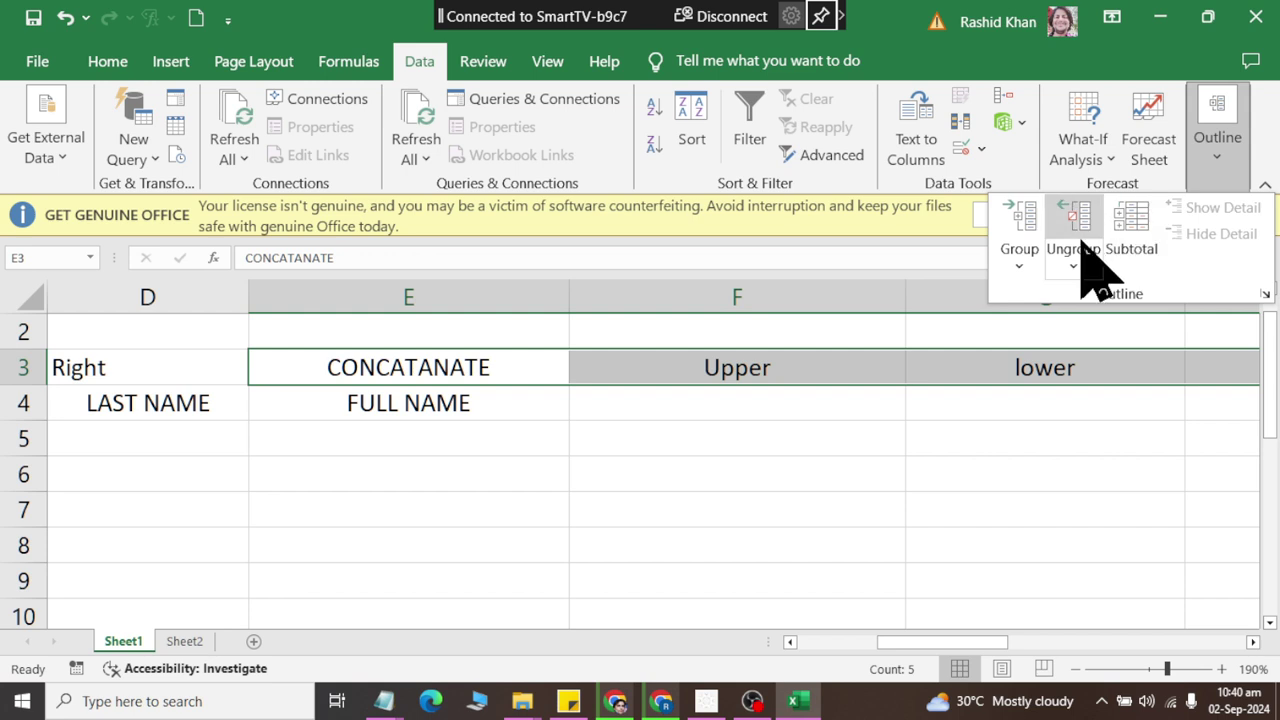
left_click(1018, 262)
left_click(1030, 300)
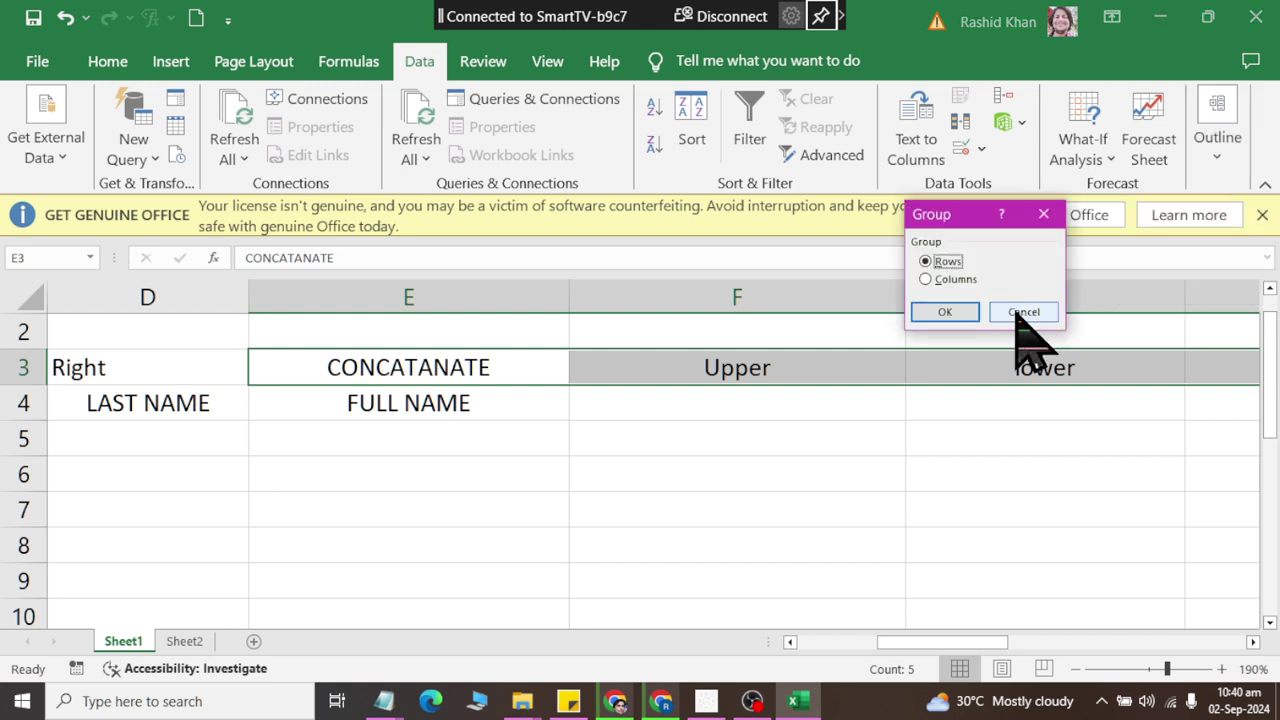
left_click(935, 279)
left_click(945, 312)
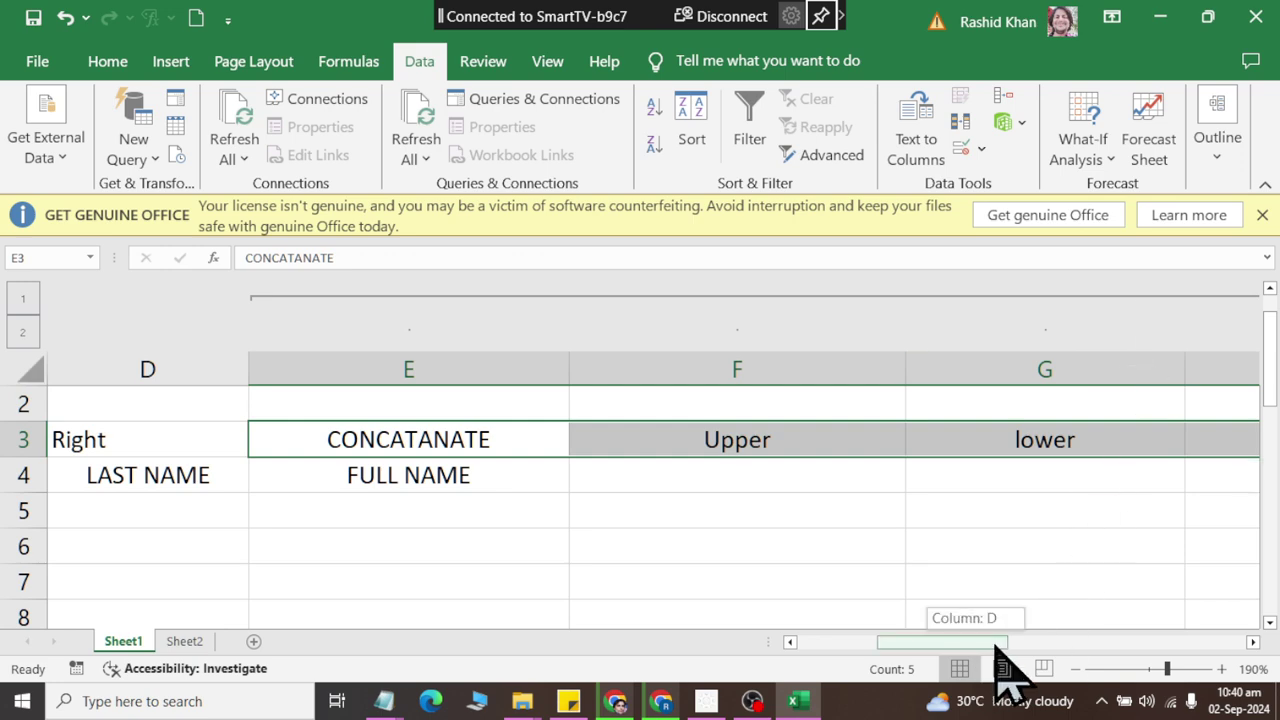
left_click_drag(945, 642, 1086, 645)
left_click(697, 299)
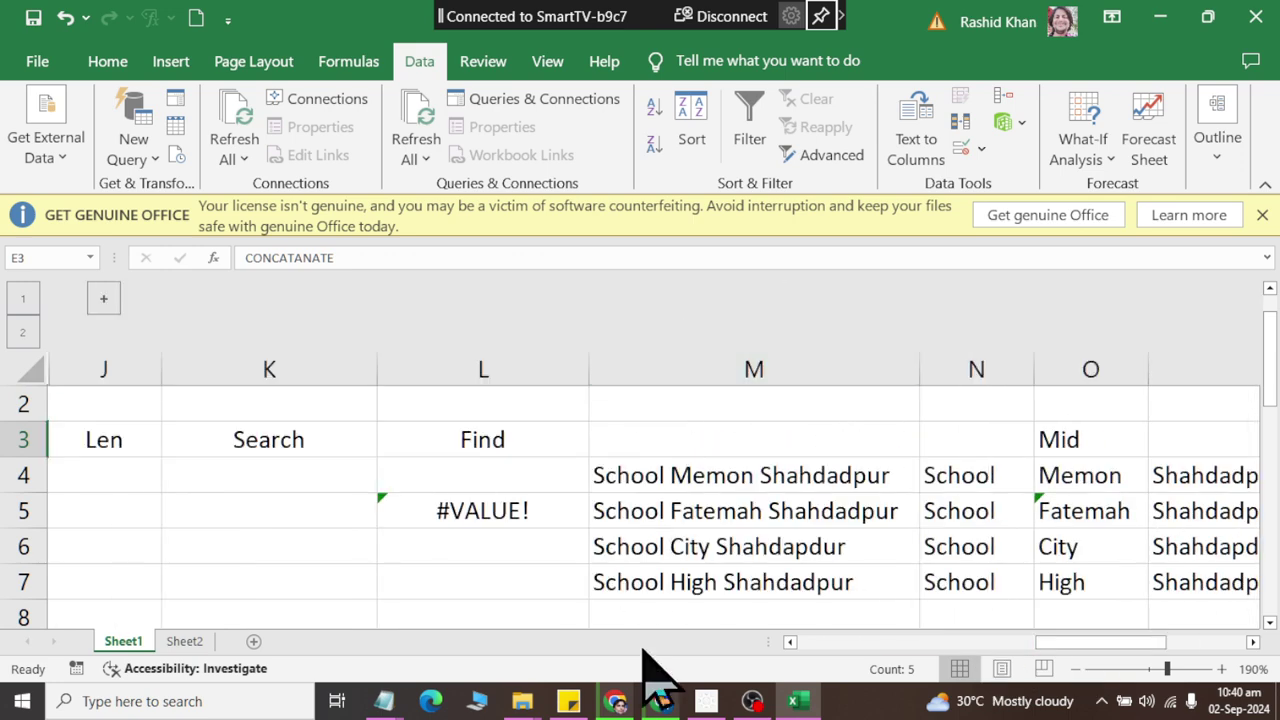
left_click_drag(1012, 641, 777, 643)
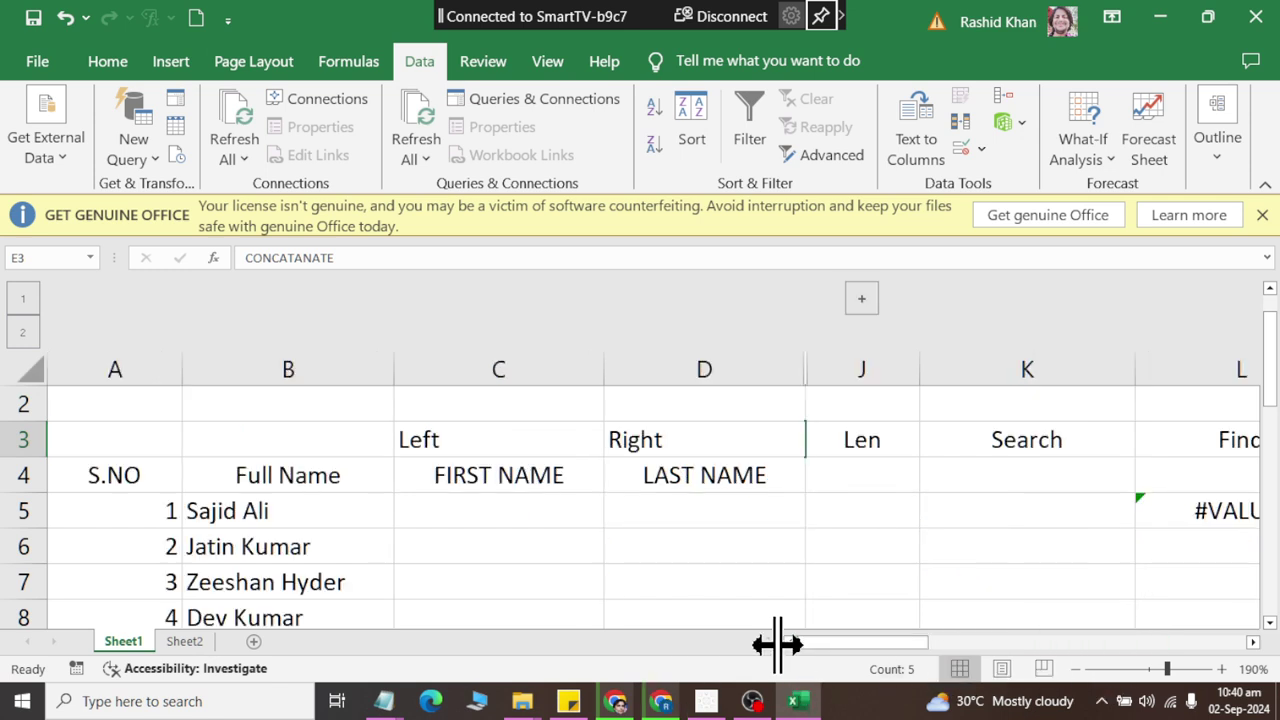
left_click(890, 440)
left_click(1030, 445)
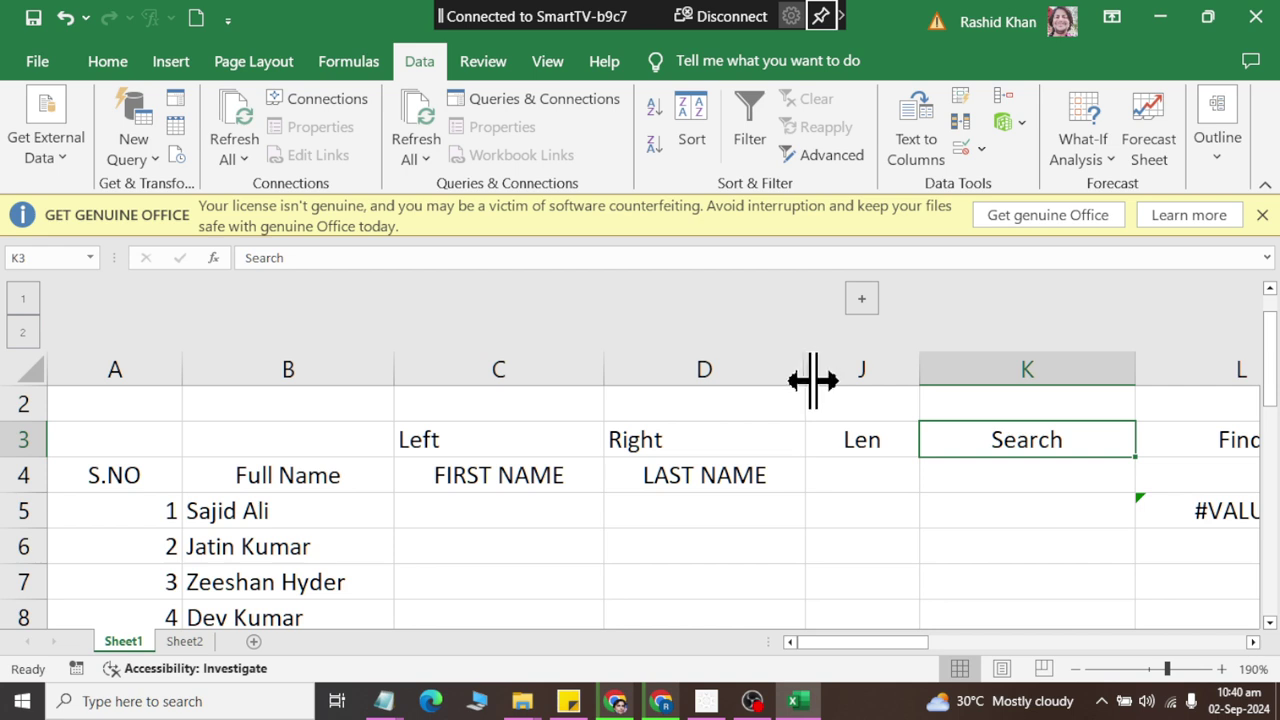
left_click(861, 299)
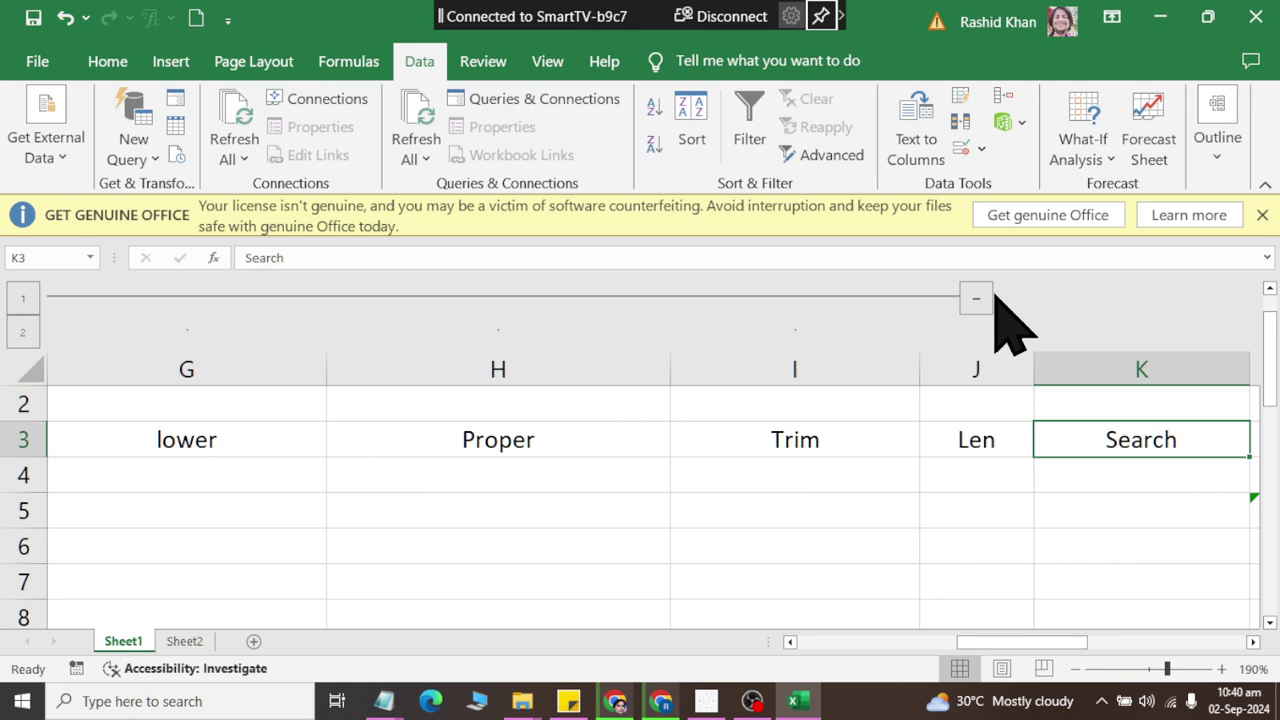
left_click(977, 298)
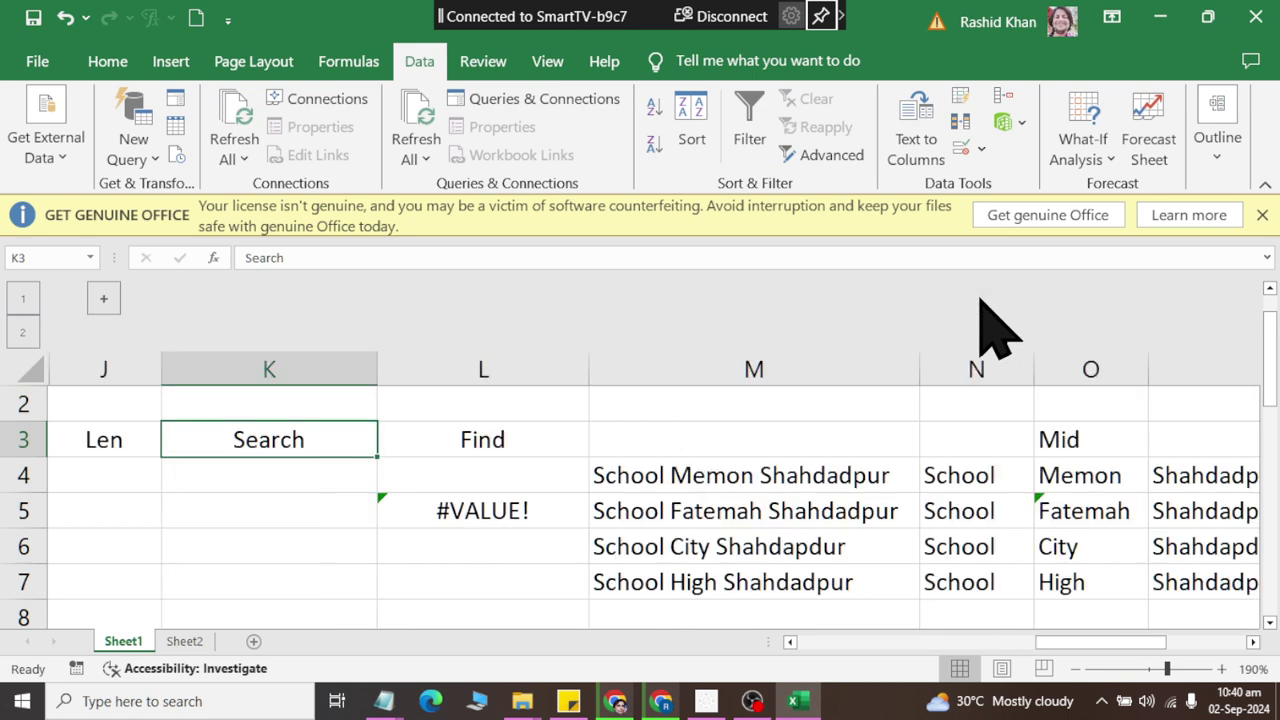
left_click_drag(149, 506, 8, 474)
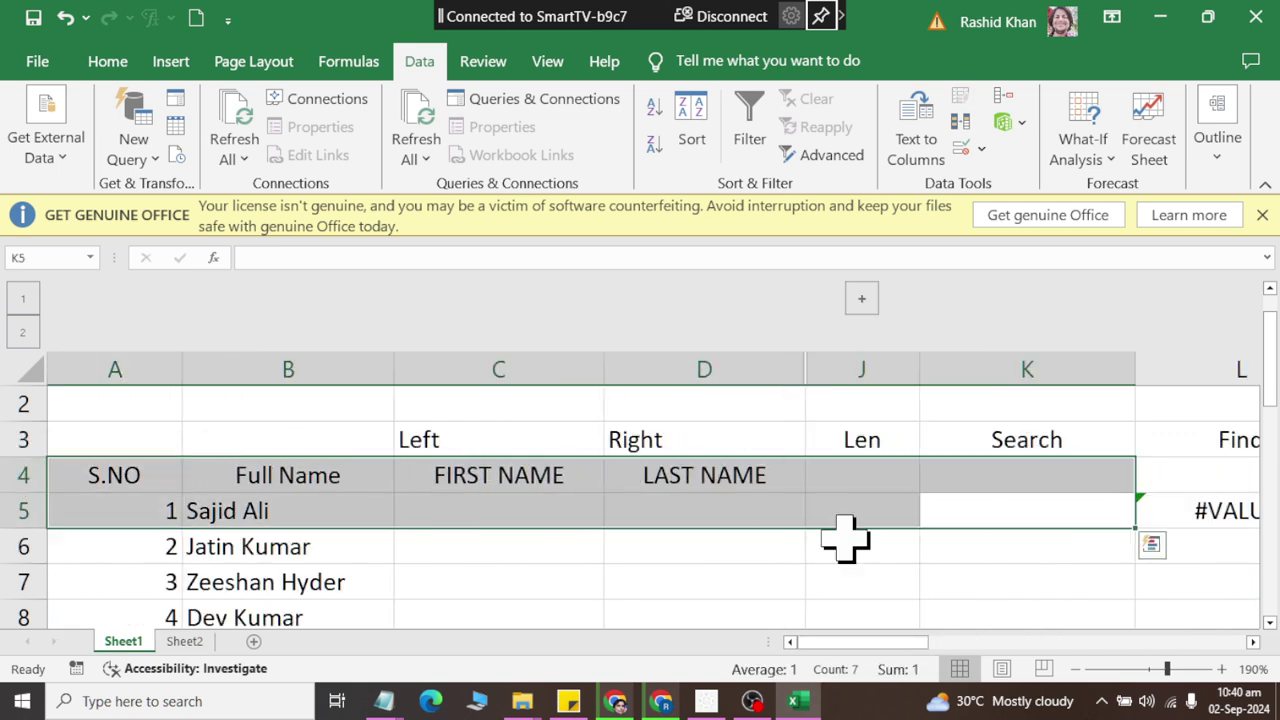
left_click(1022, 582)
left_click(1020, 474)
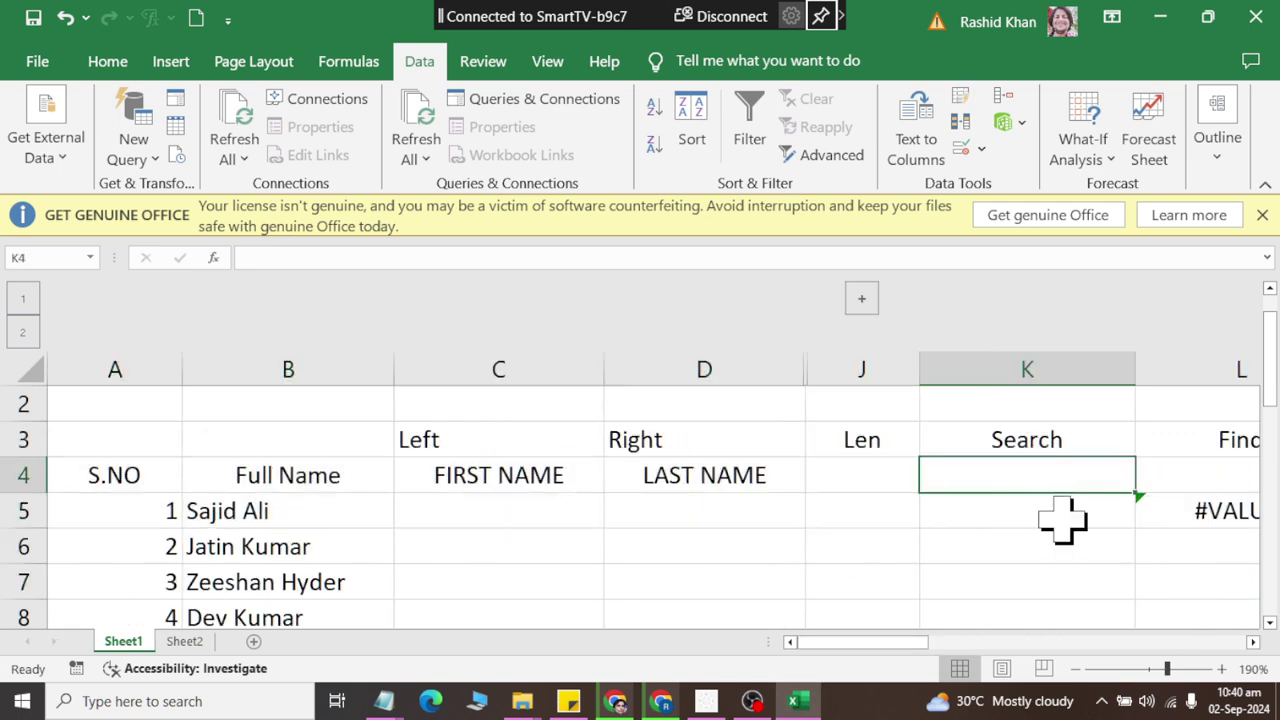
left_click(890, 476)
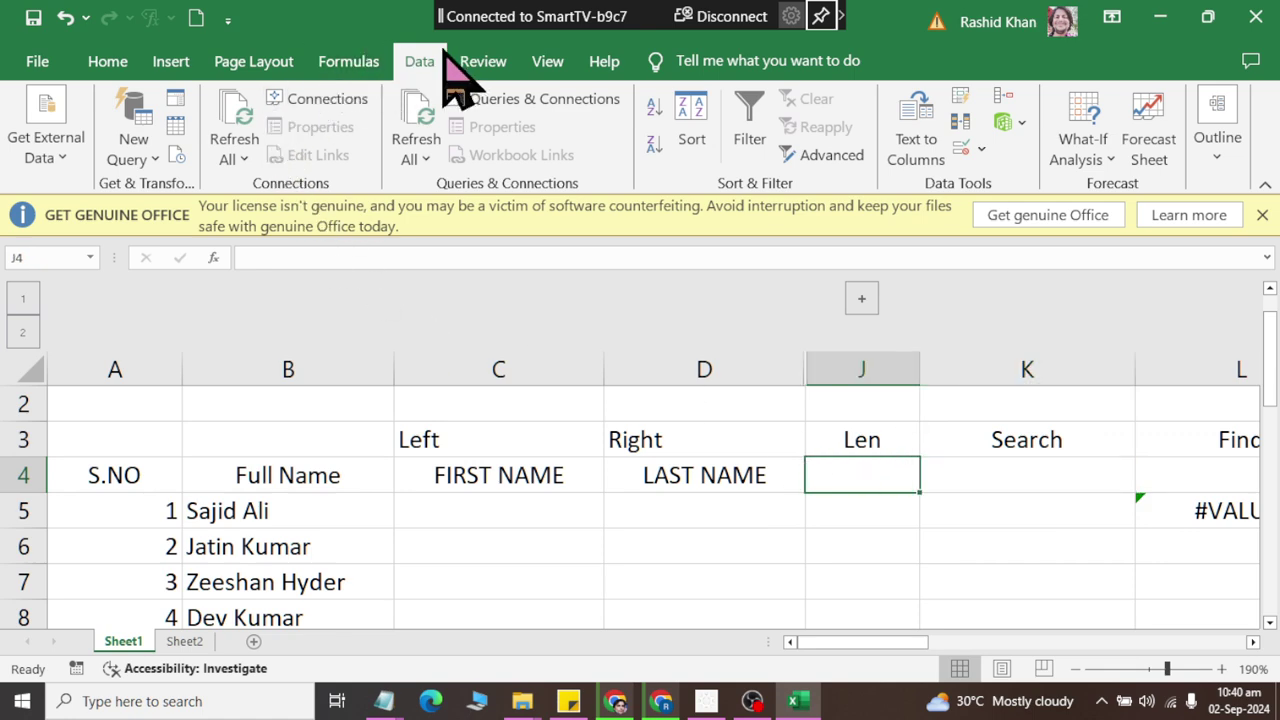
Enter =LEN(B5) in J5 to count the first full name's characters, giving 9
left_click(352, 66)
left_click(266, 127)
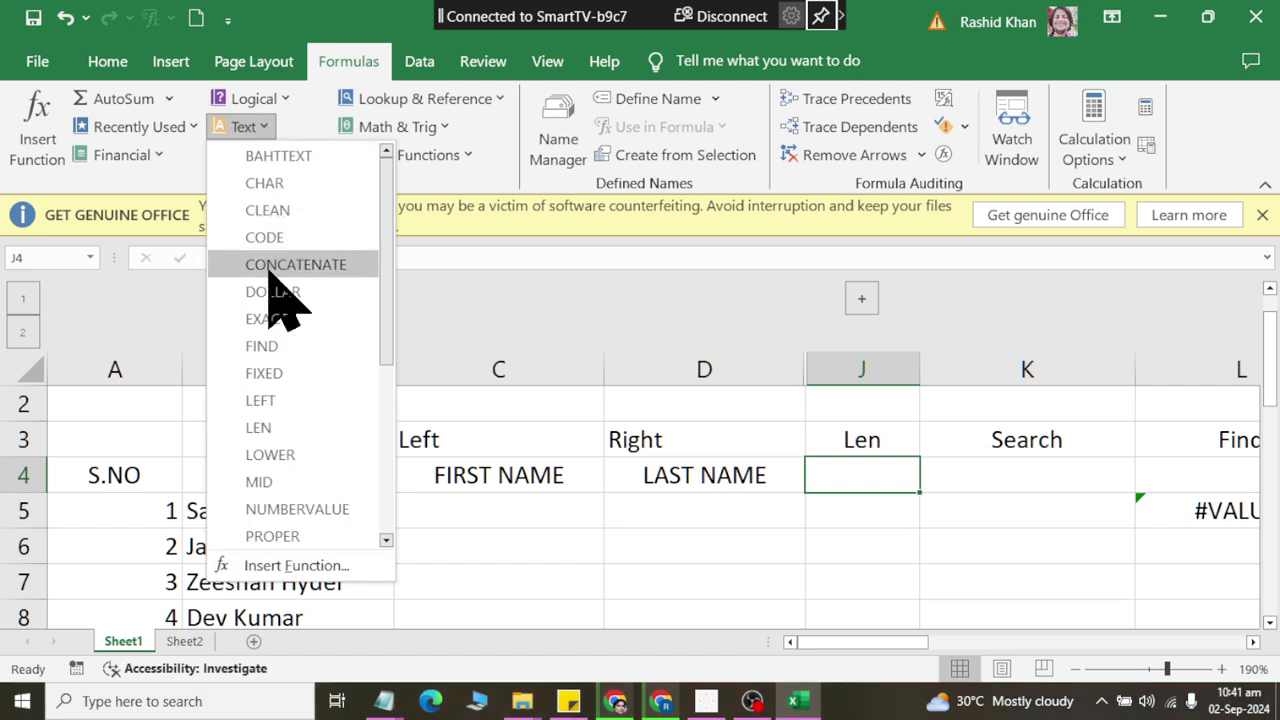
left_click(320, 428)
key("Escape")
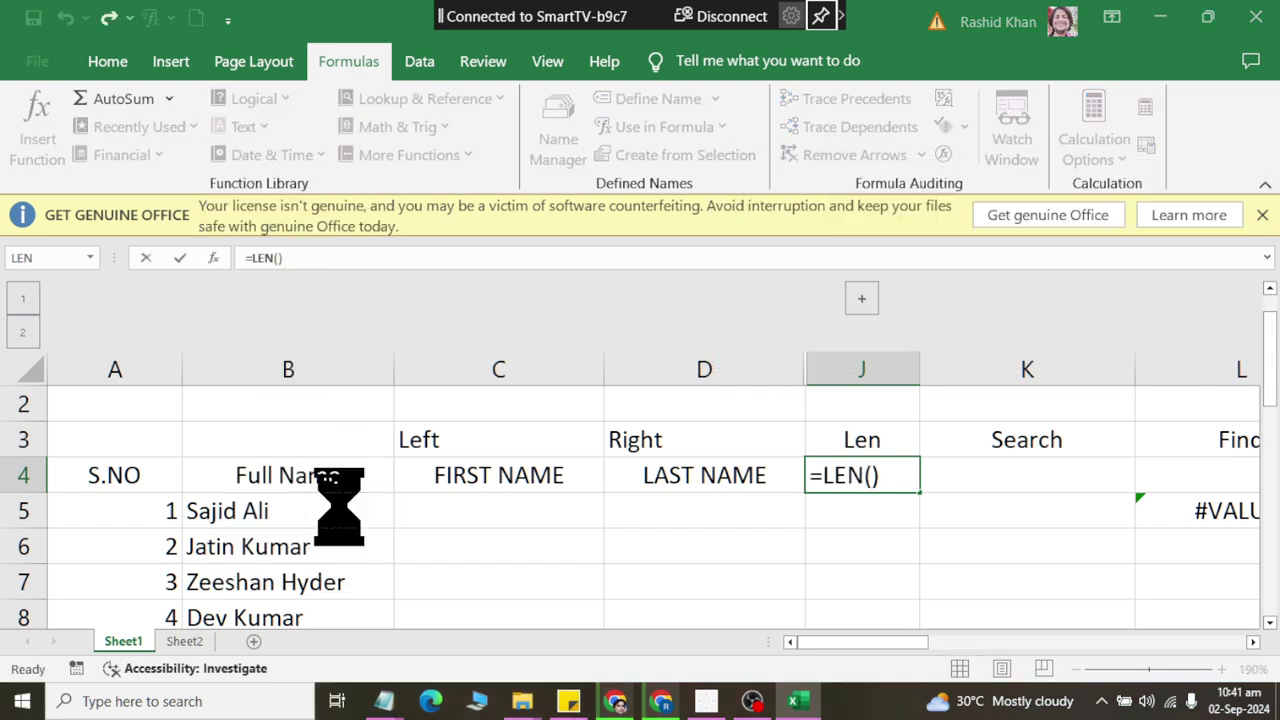
left_click(830, 510)
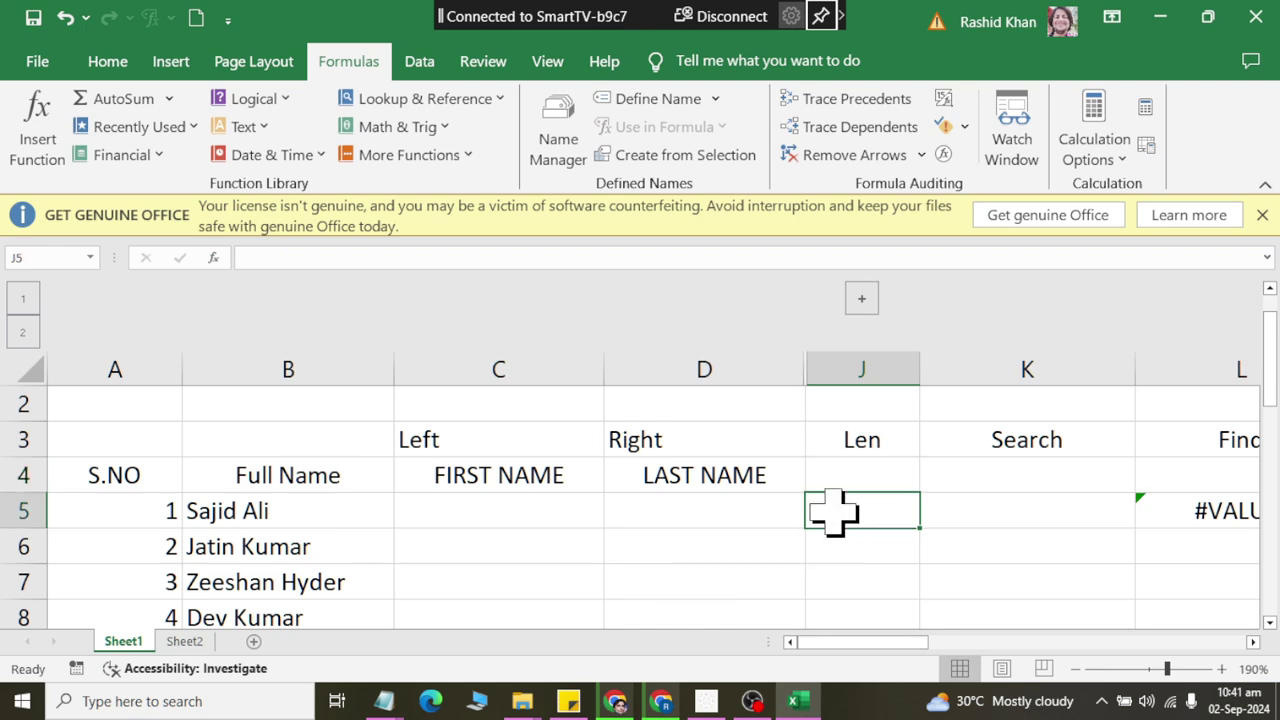
left_click(246, 127)
left_click(314, 427)
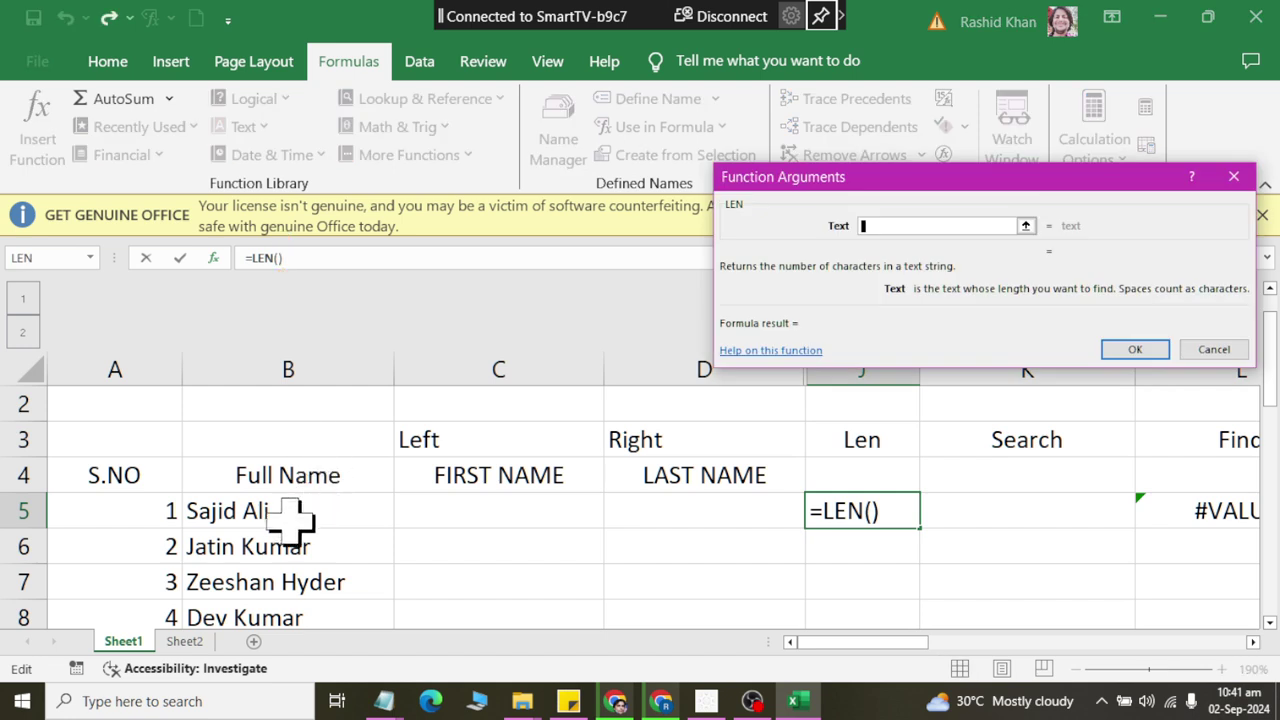
left_click(279, 514)
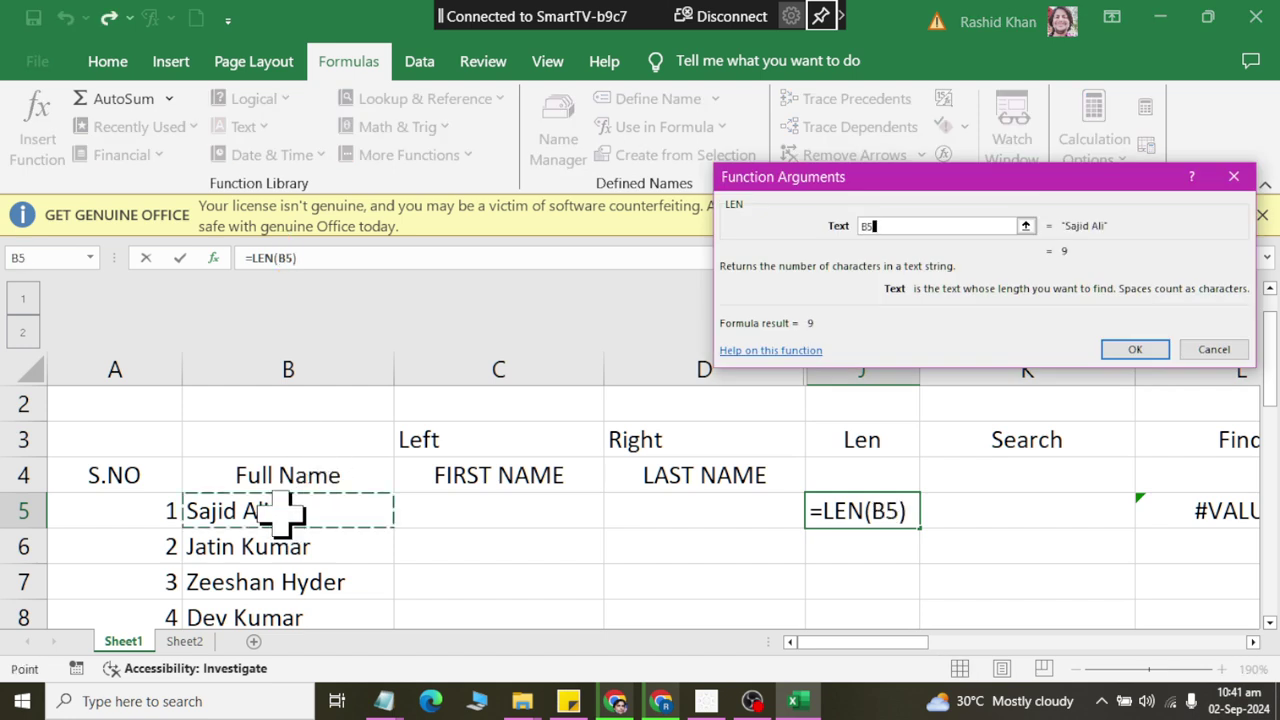
left_click(1132, 349)
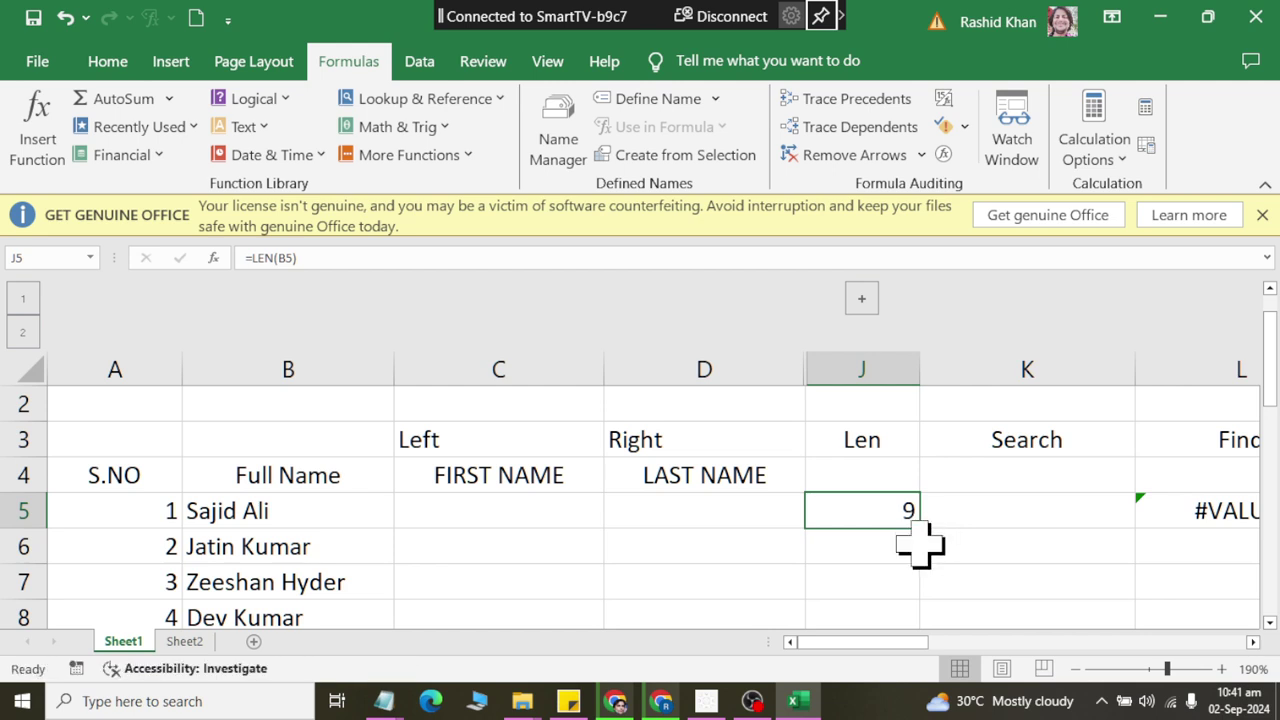
Copy the LEN formula down to J11, giving counts 9, 11, 13, 9, 12, 12, 13
left_click_drag(922, 527, 920, 571)
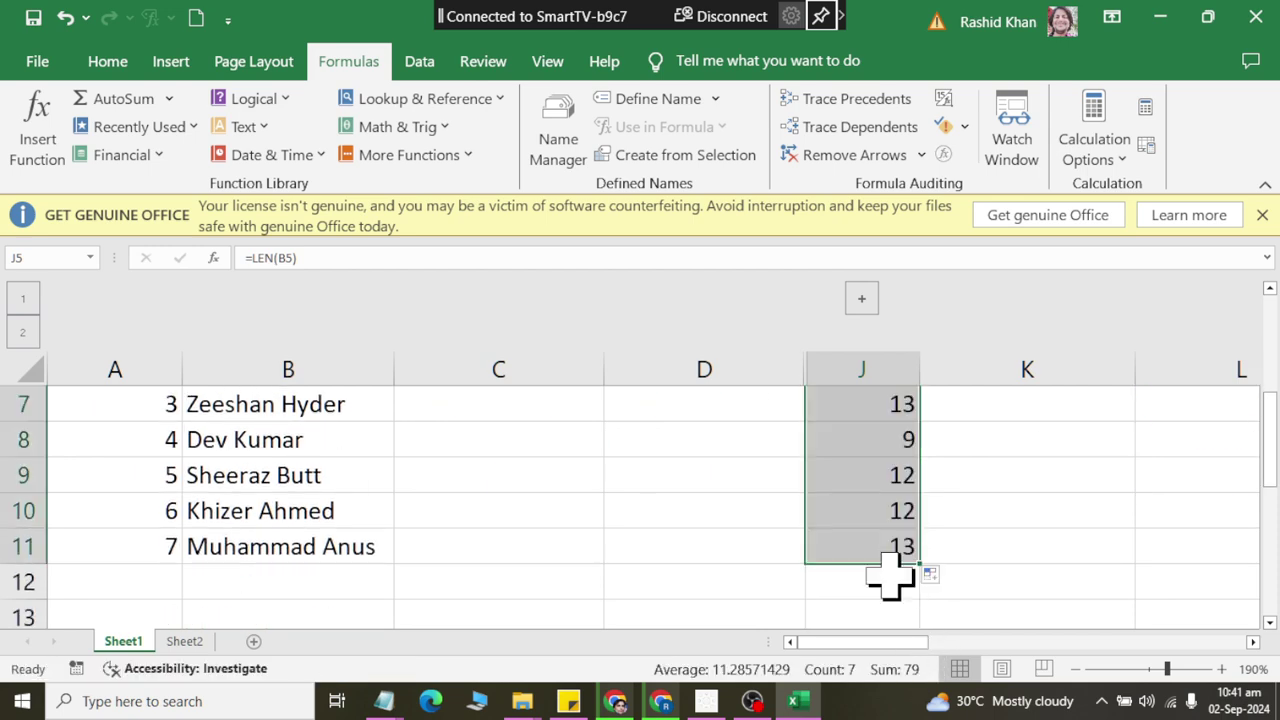
scroll(590, 567, "up", 1)
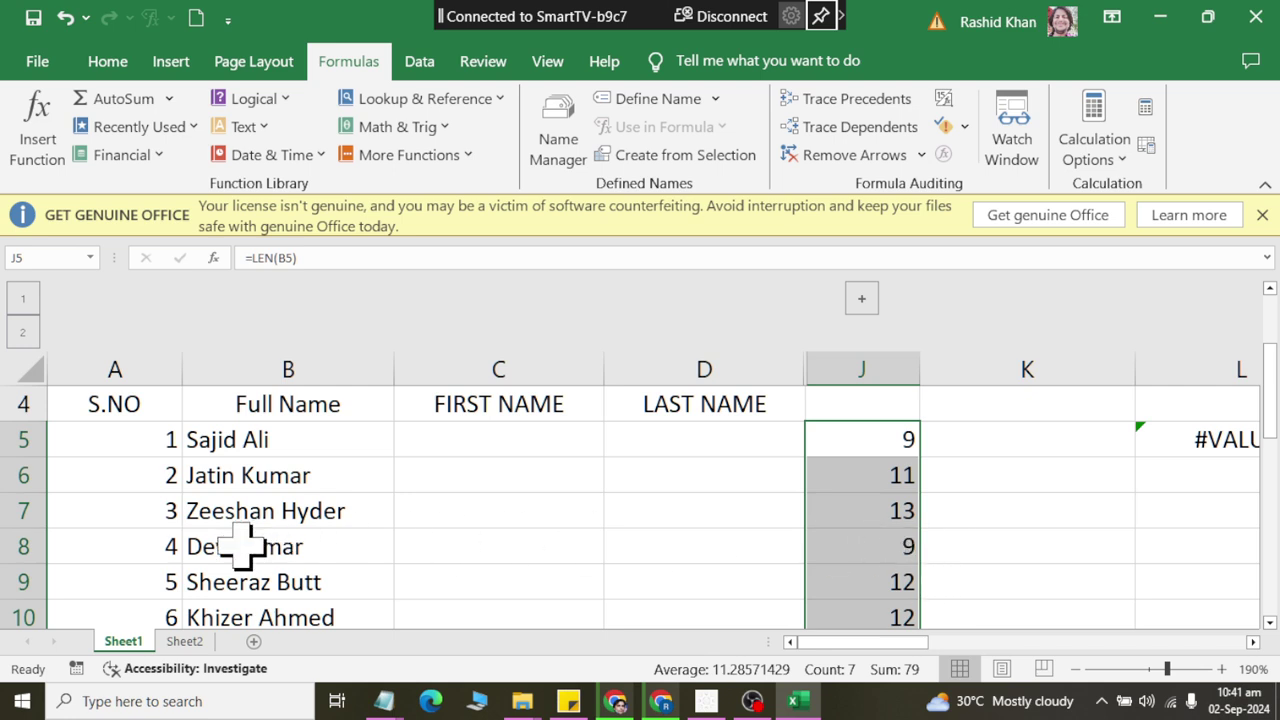
left_click(244, 590)
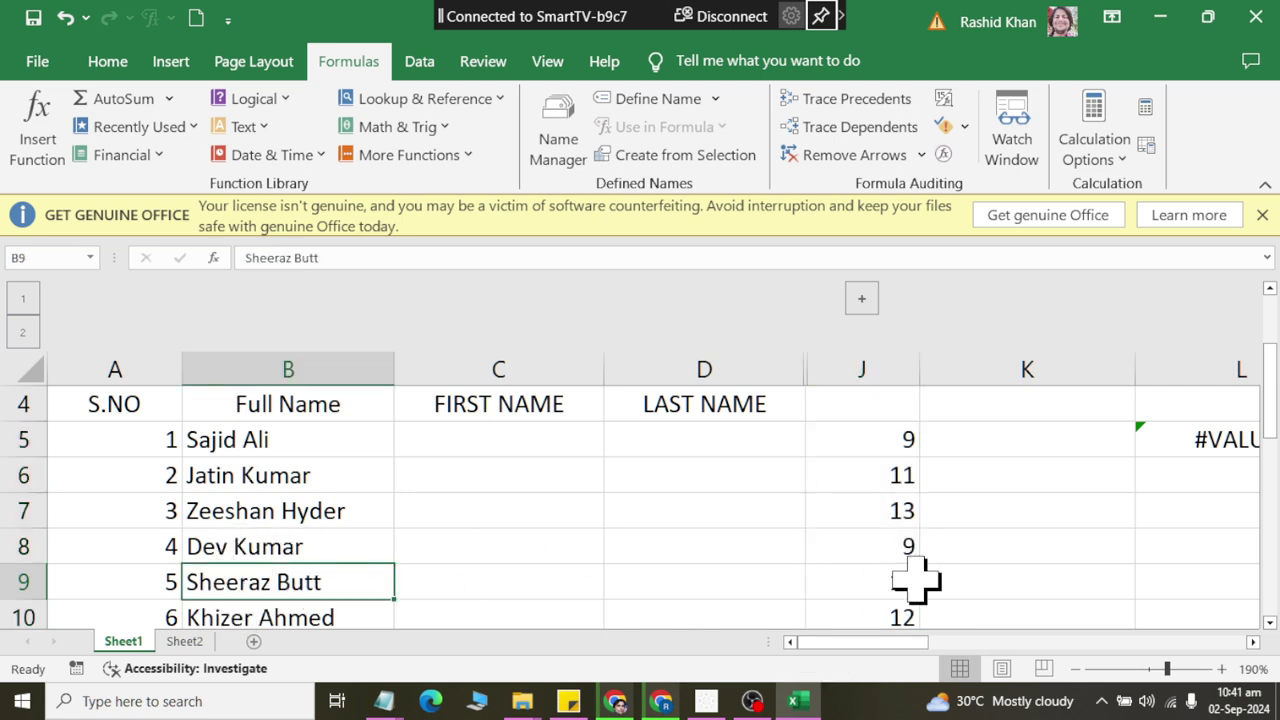
left_click(950, 440)
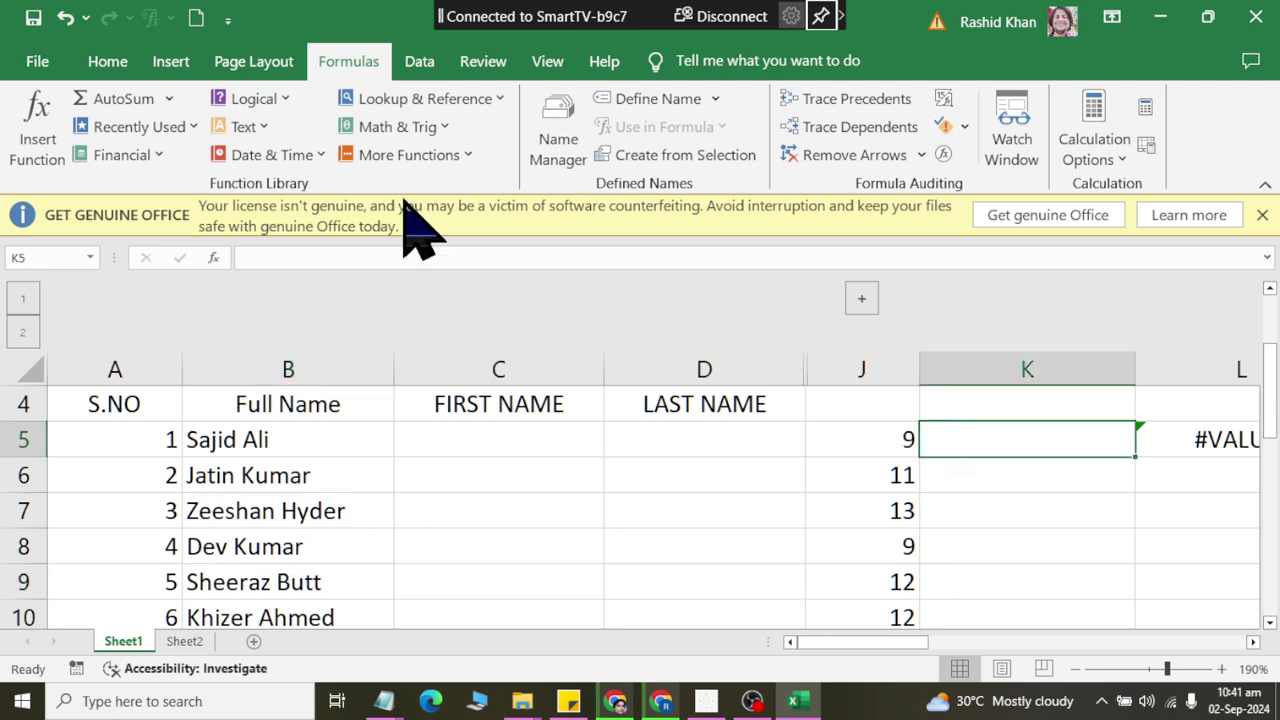
Enter =SEARCH("i",B5) in K5, returning 4 as the position of 'i'
left_click(258, 127)
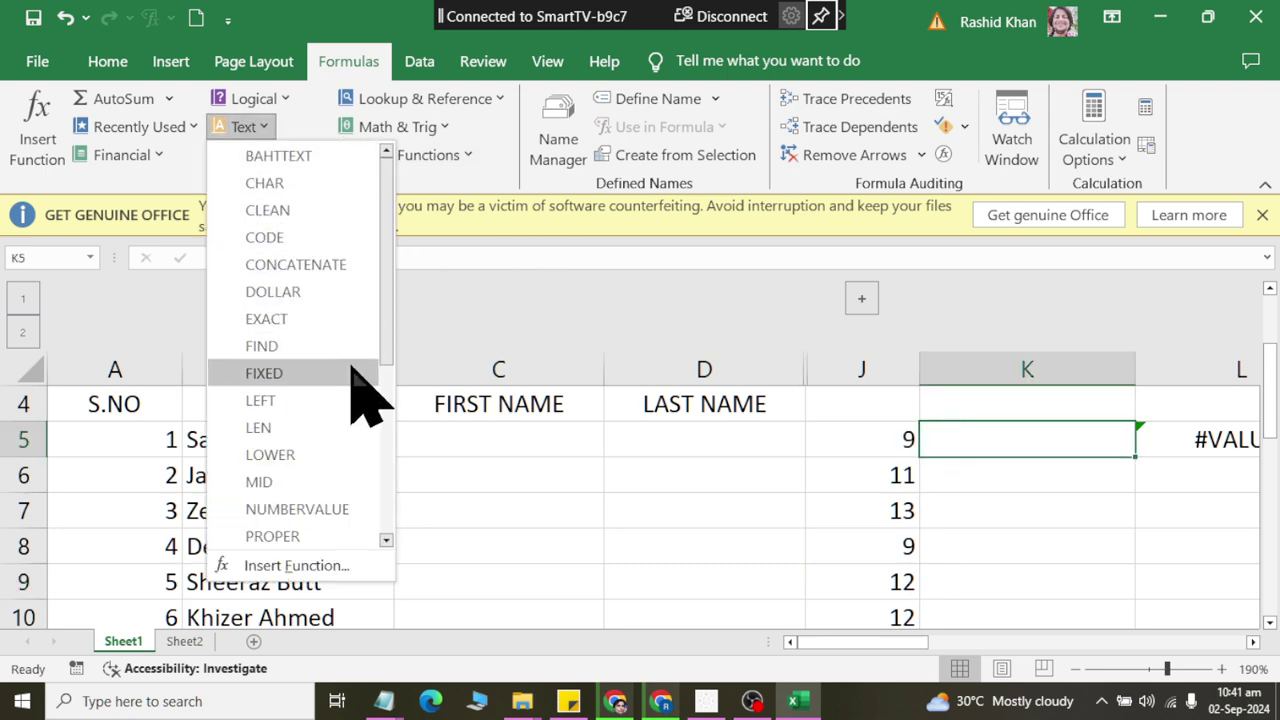
left_click_drag(385, 414, 393, 435)
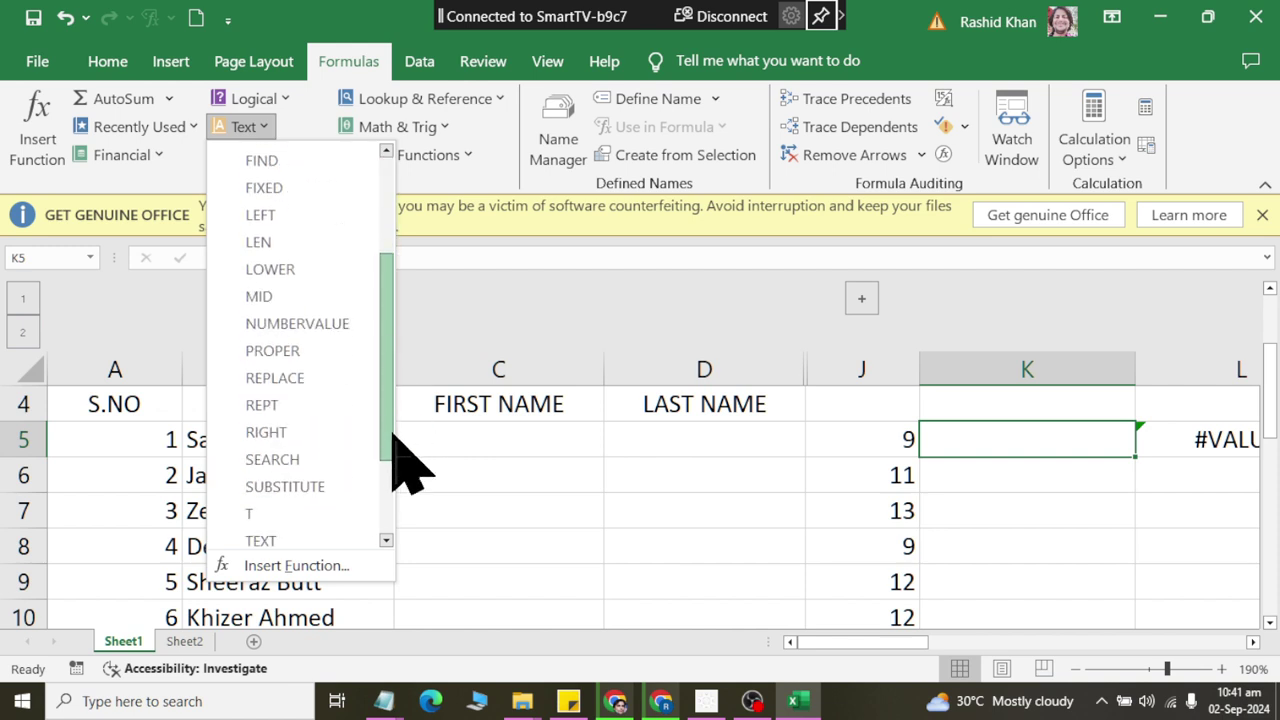
scroll(335, 435, "down", 1)
left_click(275, 398)
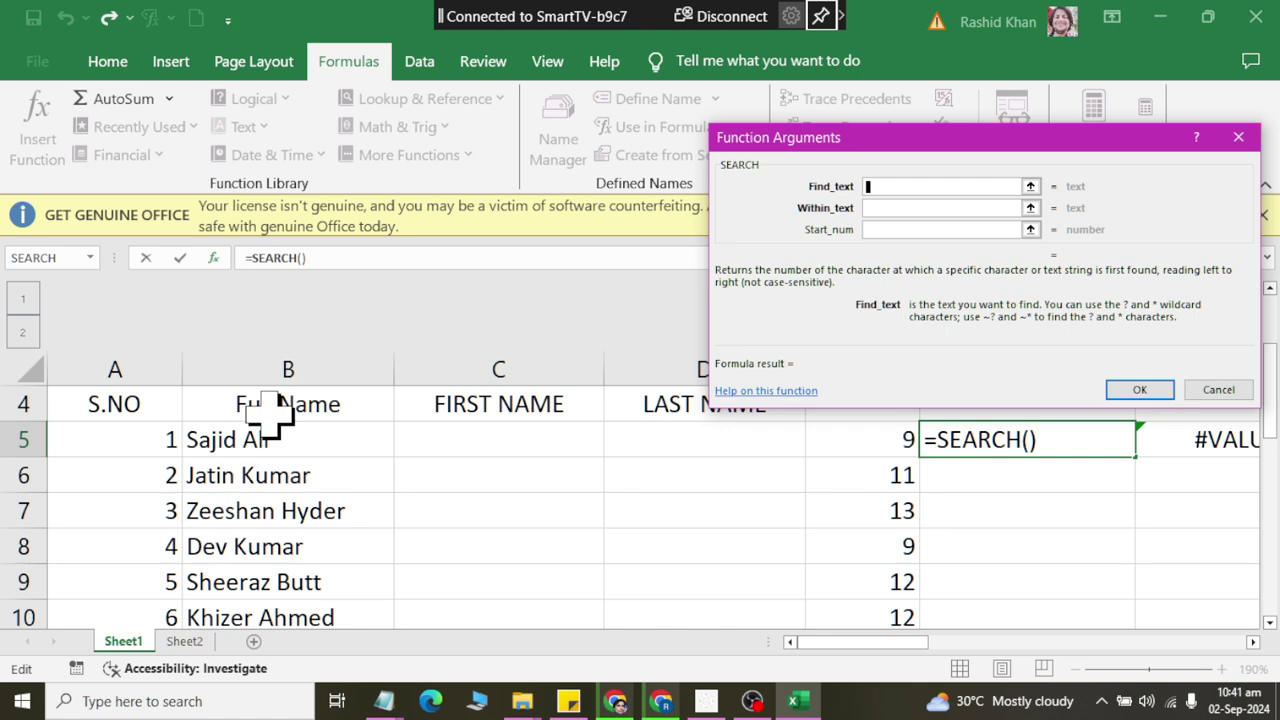
left_click(432, 366)
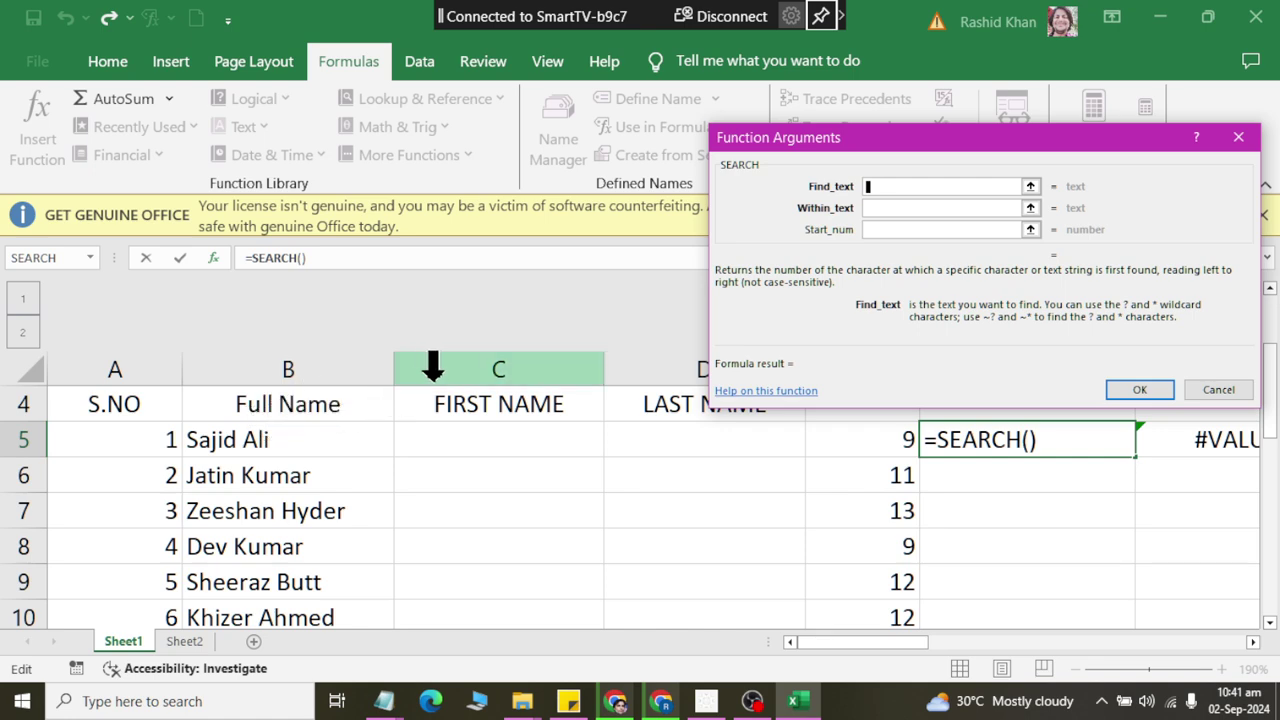
type("i")
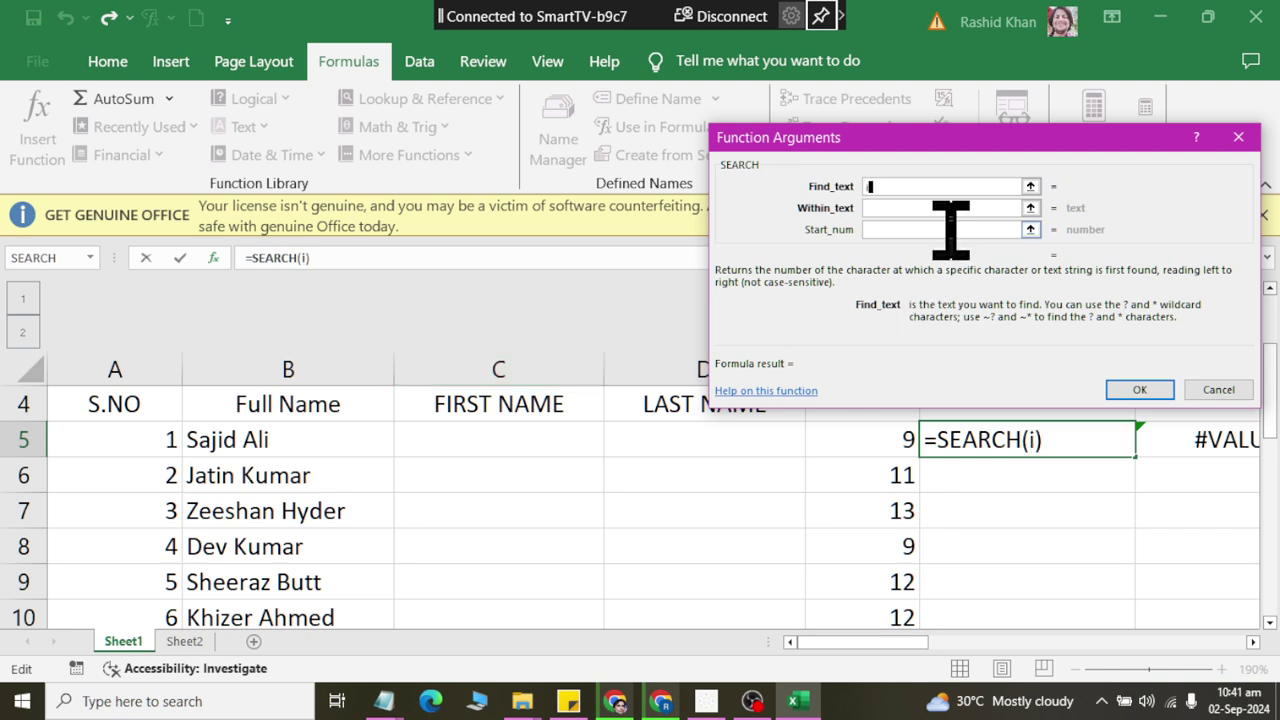
left_click(925, 207)
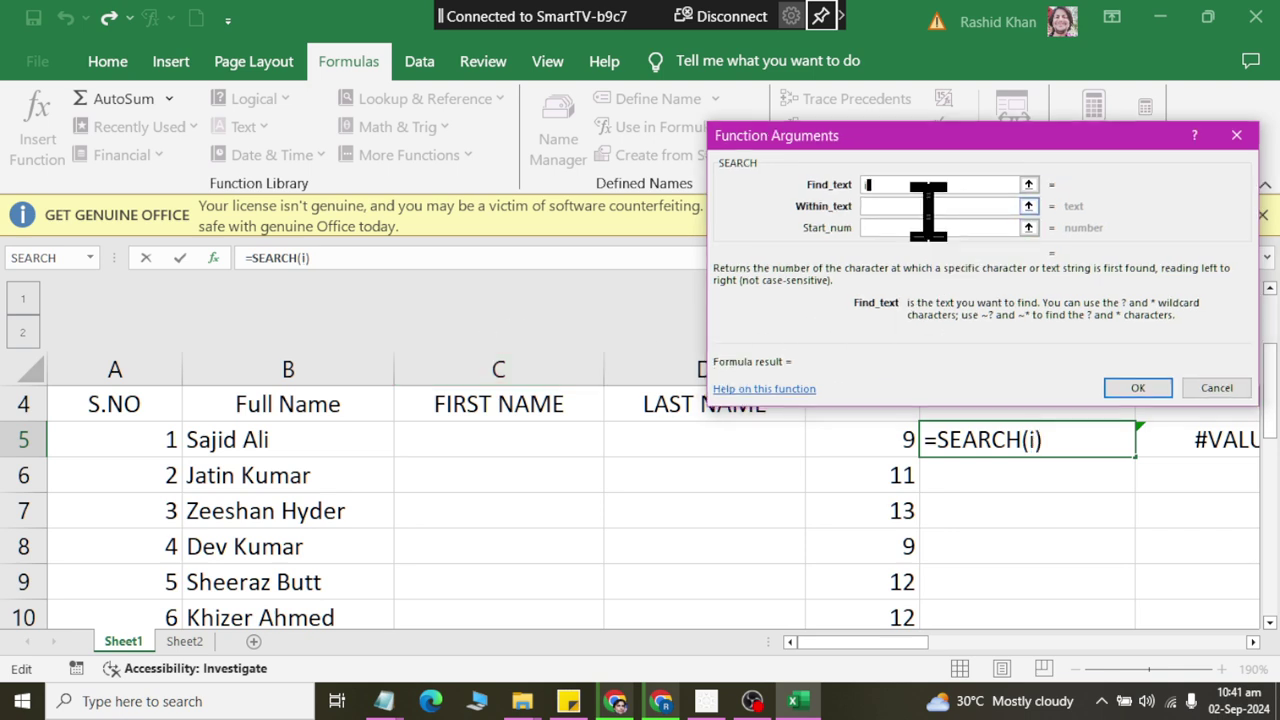
left_click(210, 437)
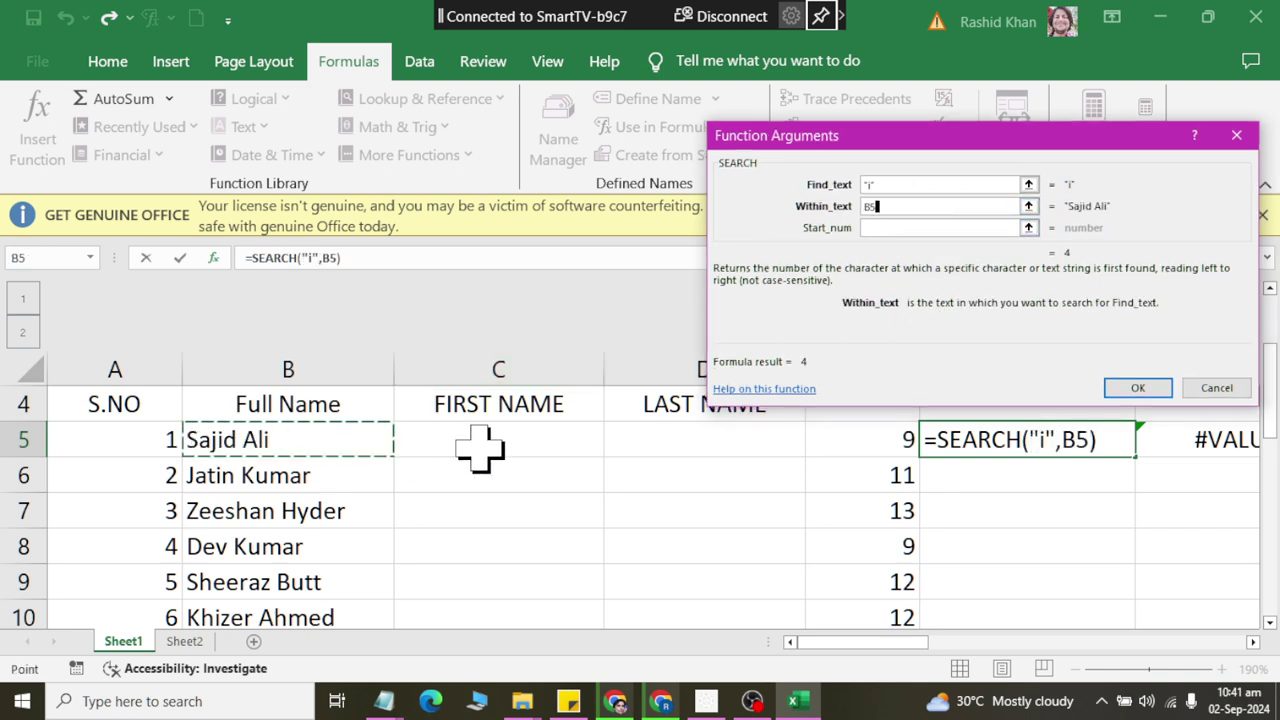
left_click(1138, 388)
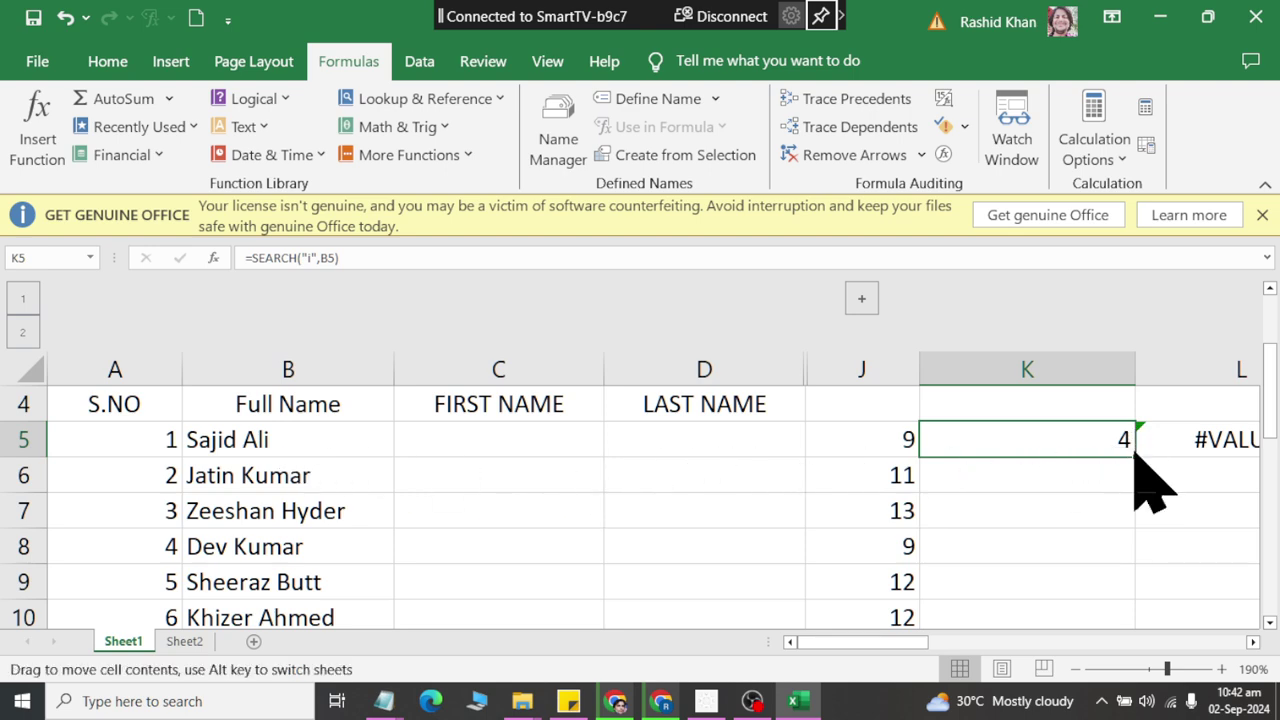
Copy the SEARCH formula down to K8, then clear the #VALUE! results in K7:K8
left_click_drag(1137, 457, 1137, 550)
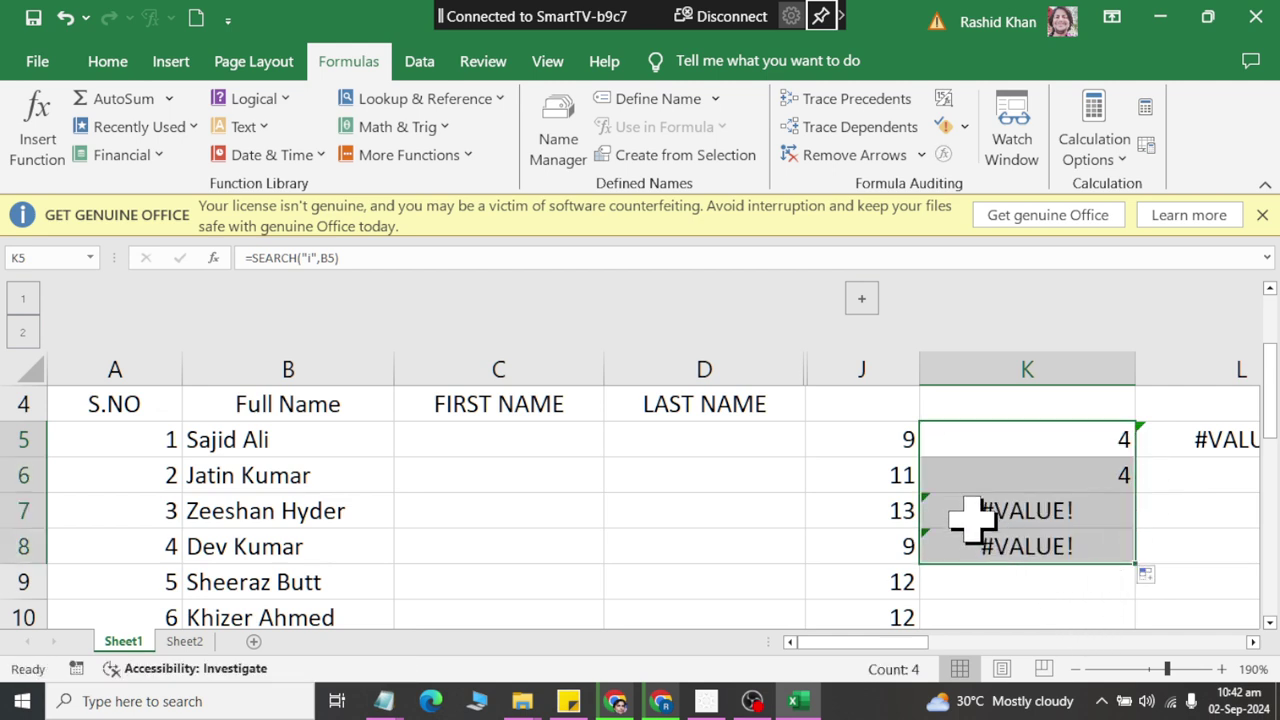
left_click_drag(977, 512, 980, 540)
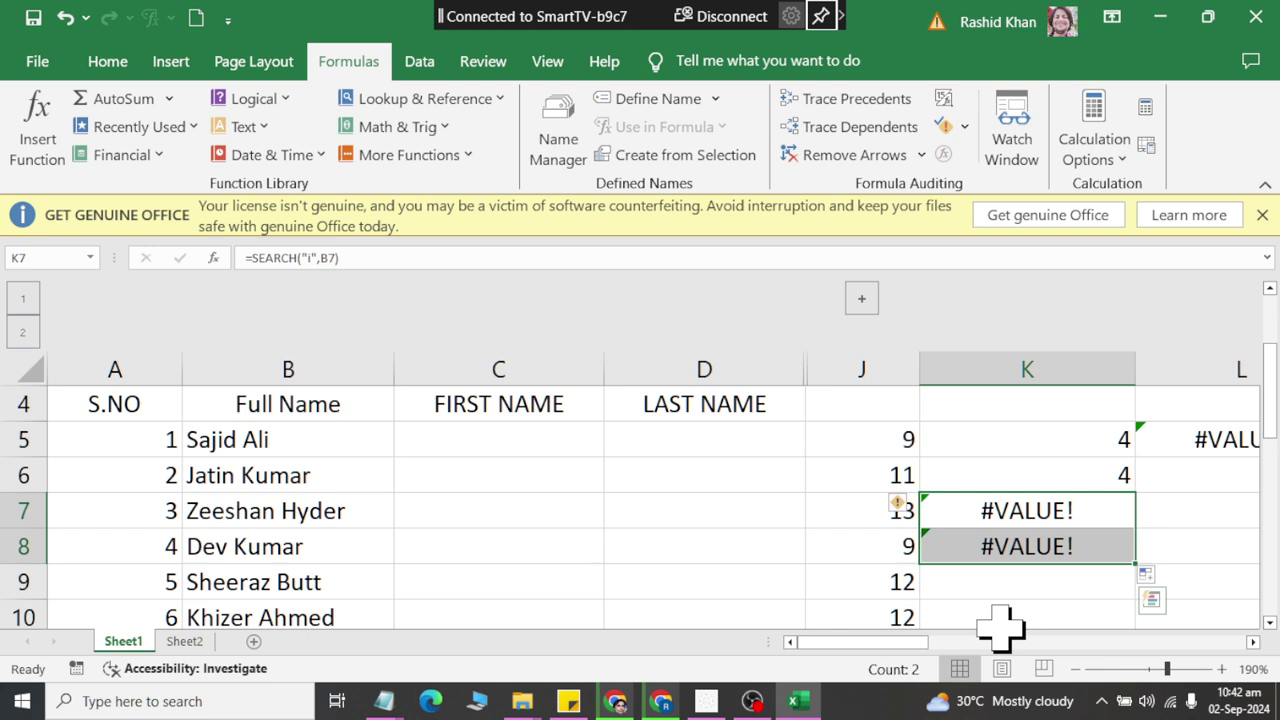
key("Delete")
left_click(1010, 440)
Clear the old search results from K5 and K6
key("Delete")
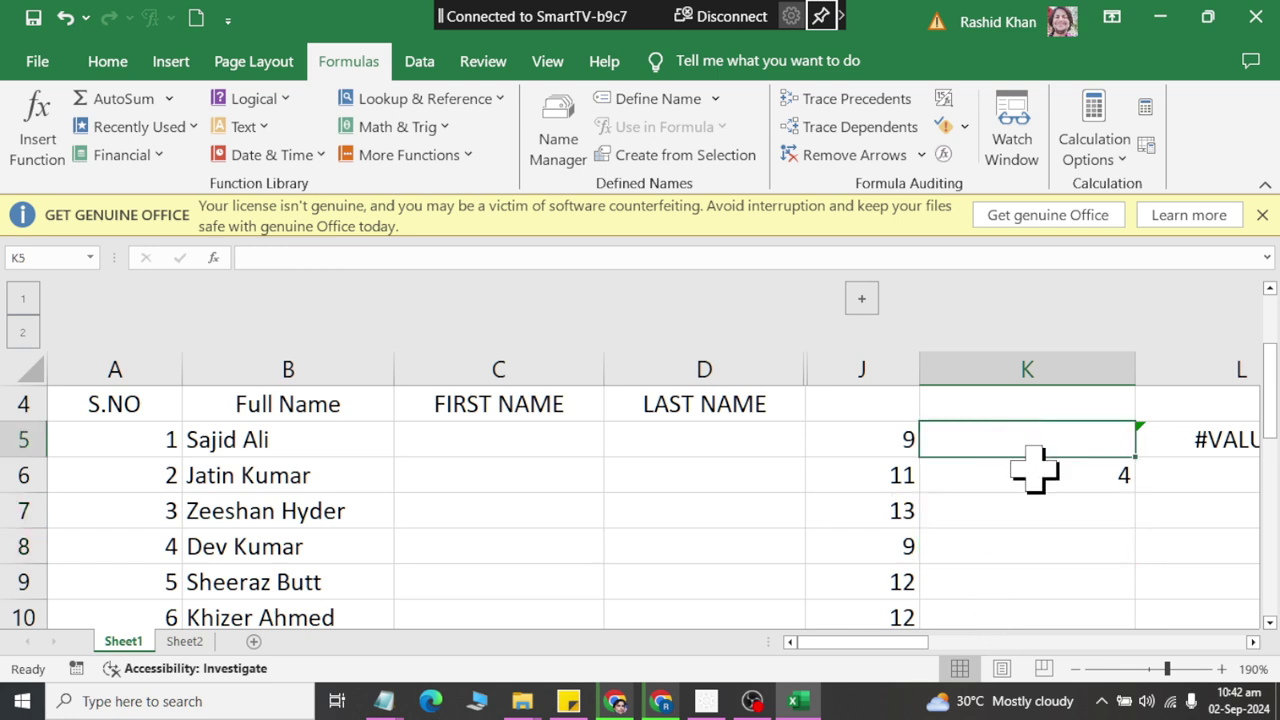
left_click(1035, 475)
key("Delete")
Enter =SEARCH(" ",B5) in K5 so it returns 6
left_click(1025, 438)
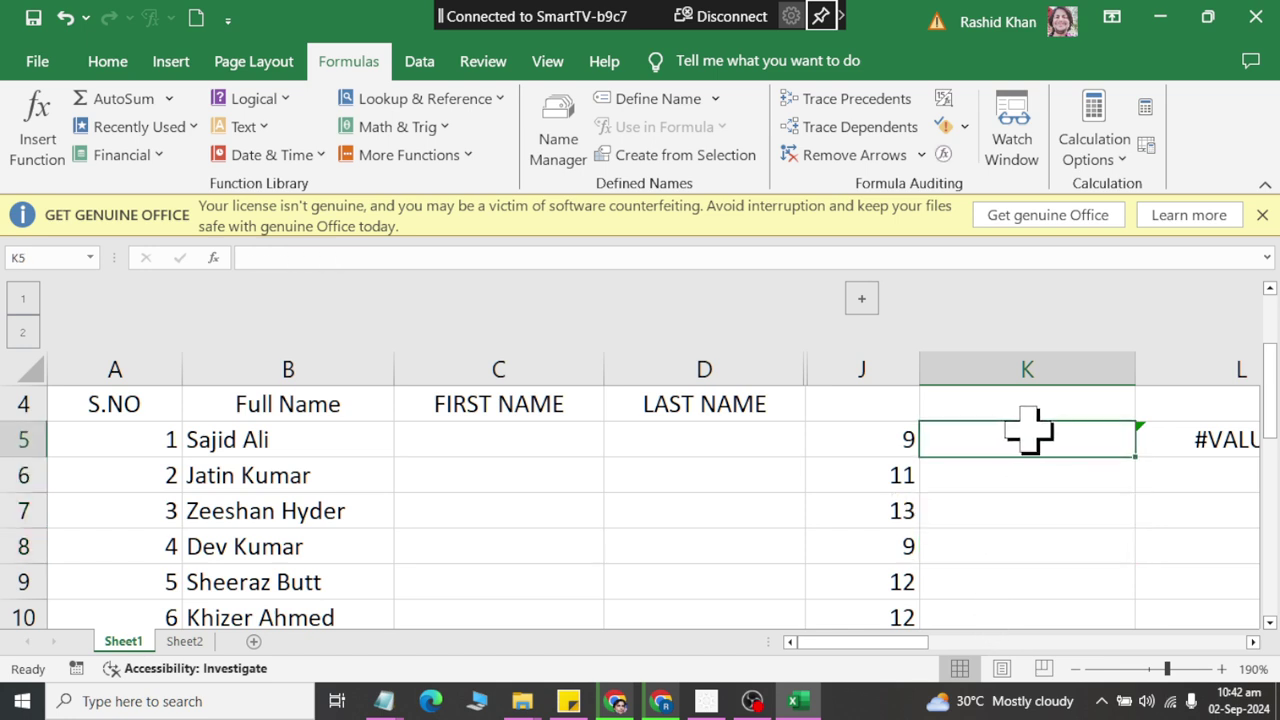
left_click(240, 128)
left_click_drag(388, 365, 385, 535)
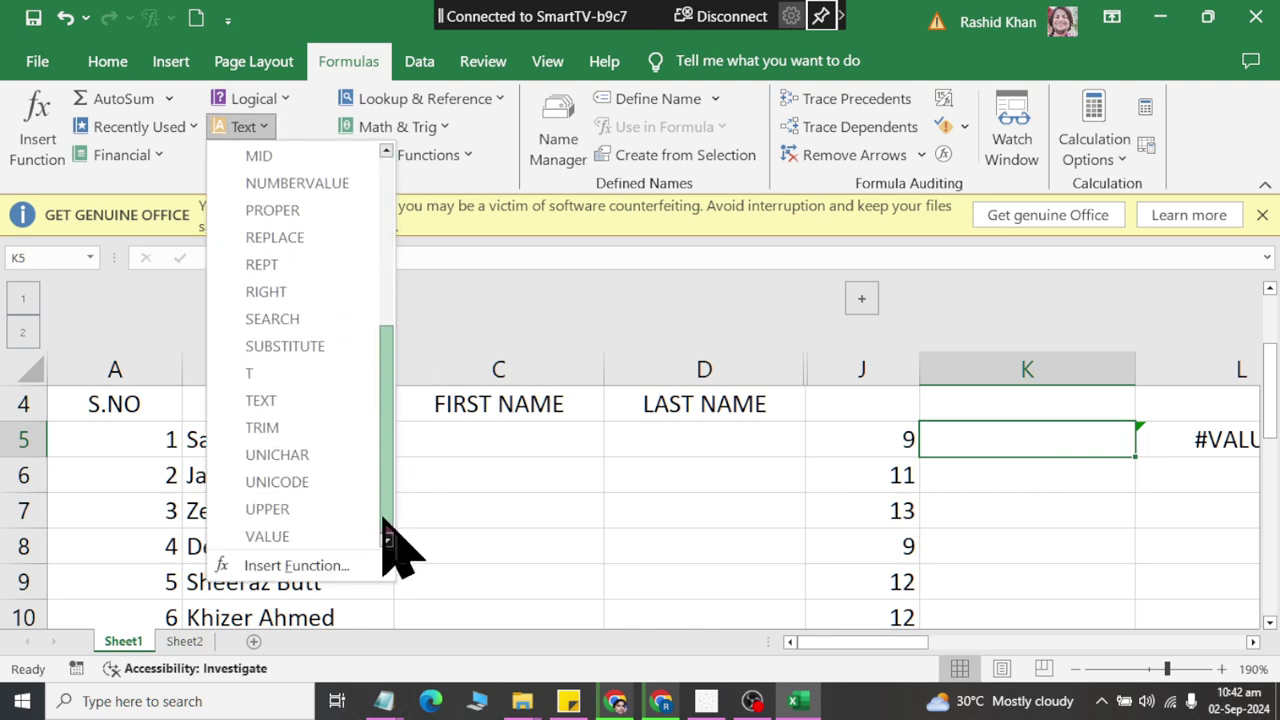
left_click(285, 318)
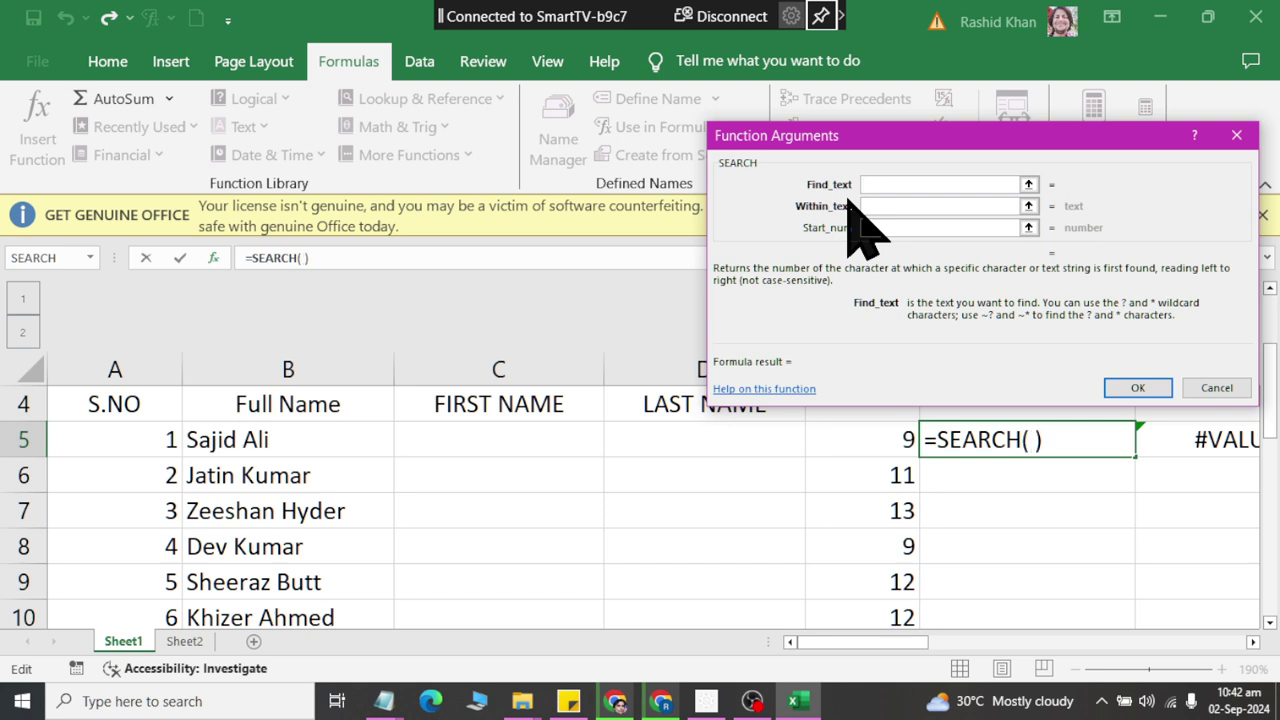
type("\" \"")
left_click(900, 206)
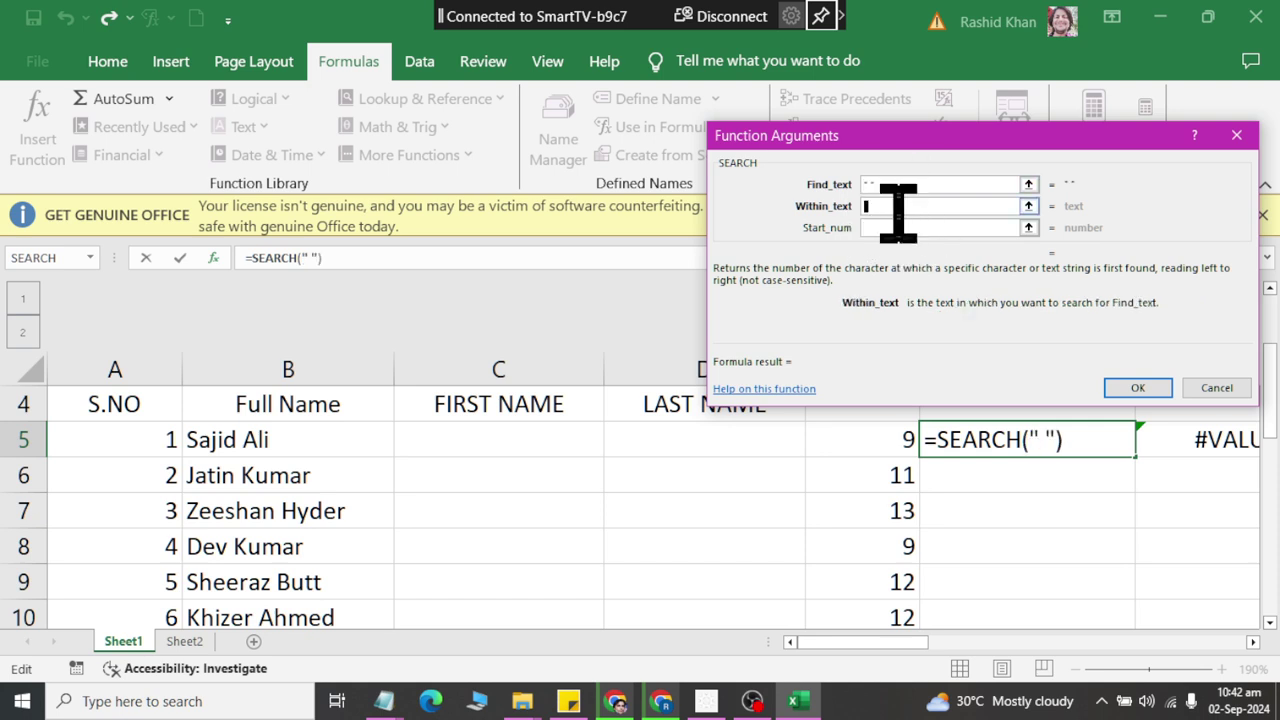
left_click(282, 438)
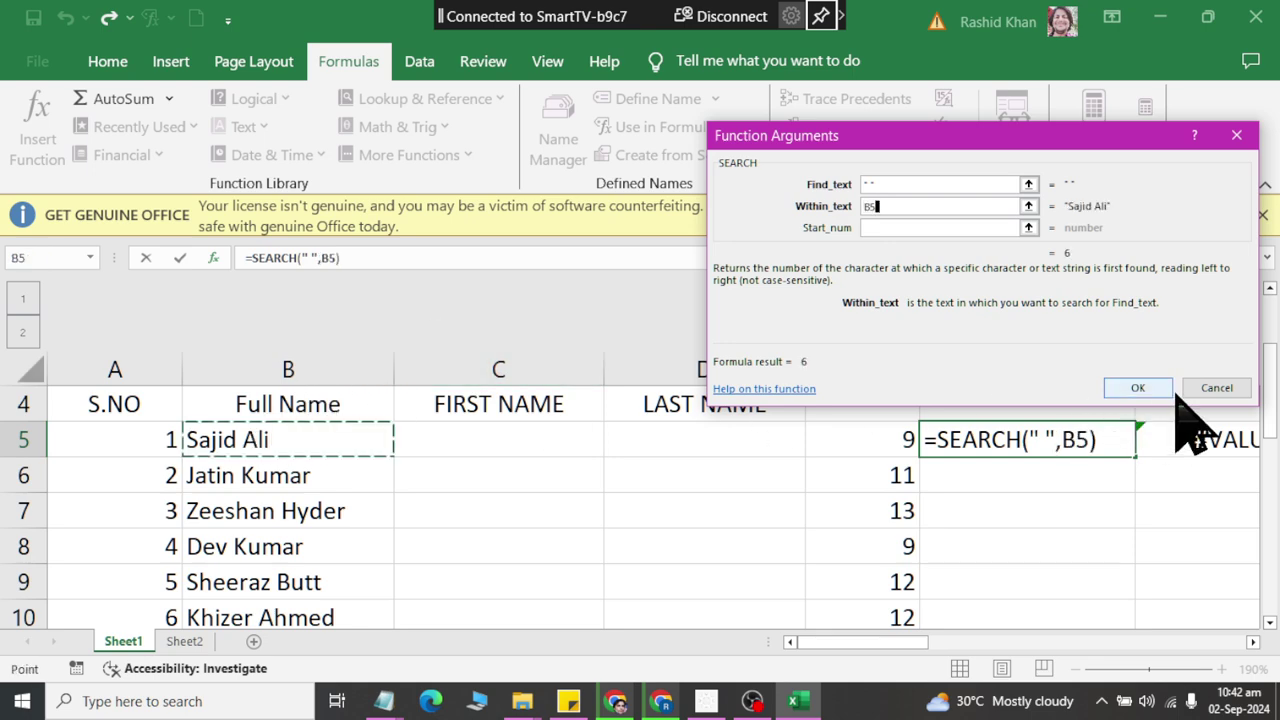
left_click(1134, 387)
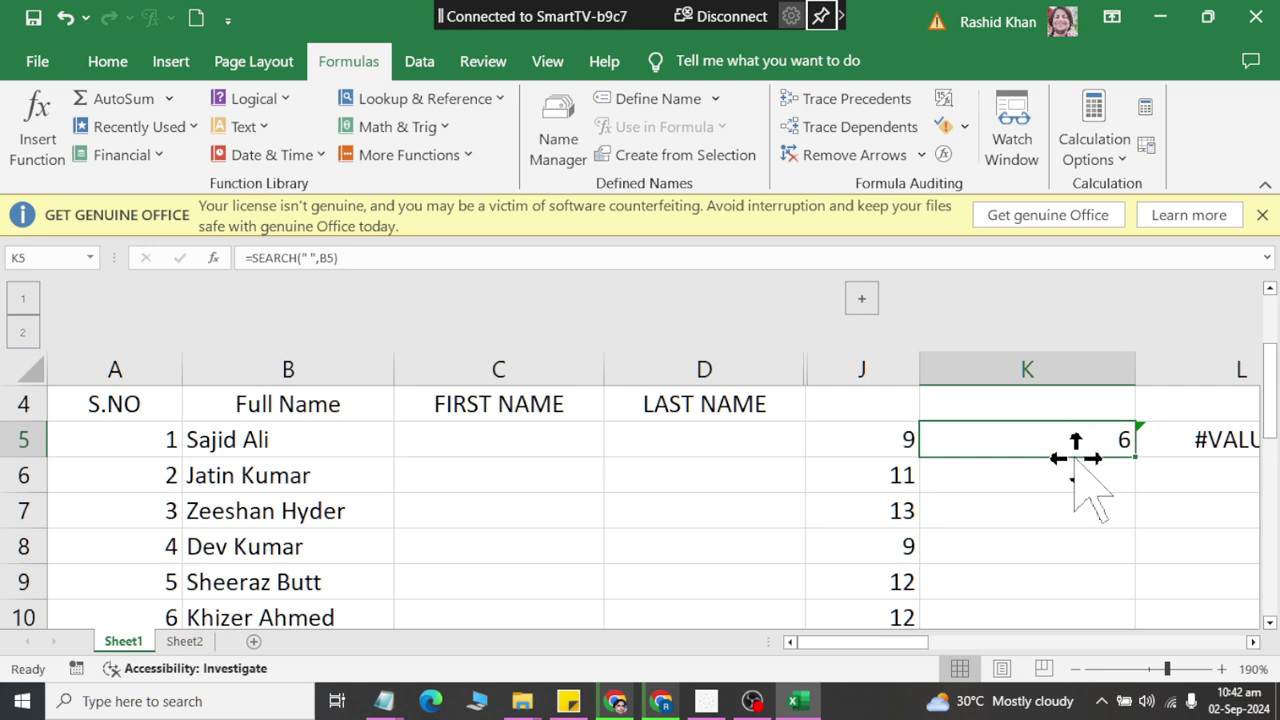
Fill the SEARCH formula down K5:K11 and check each name's space position
double_click(1140, 459)
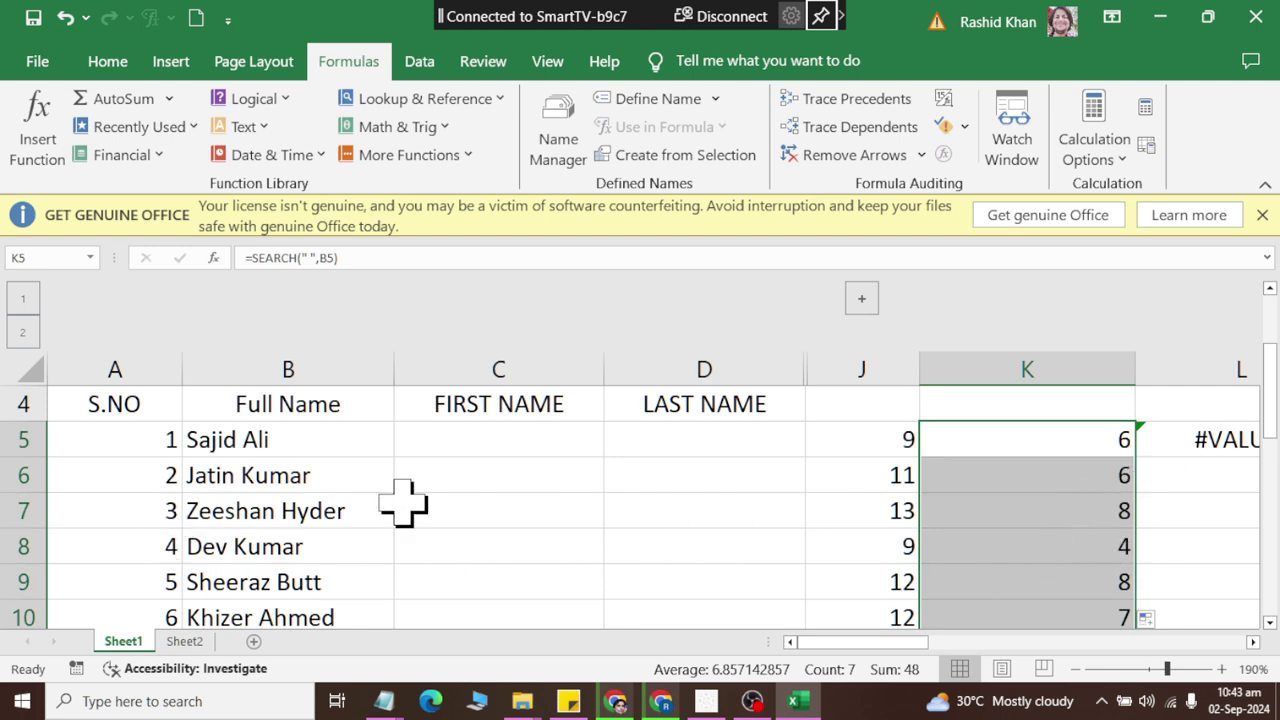
scroll(370, 515, "down", 1)
scroll(350, 525, "down", 1)
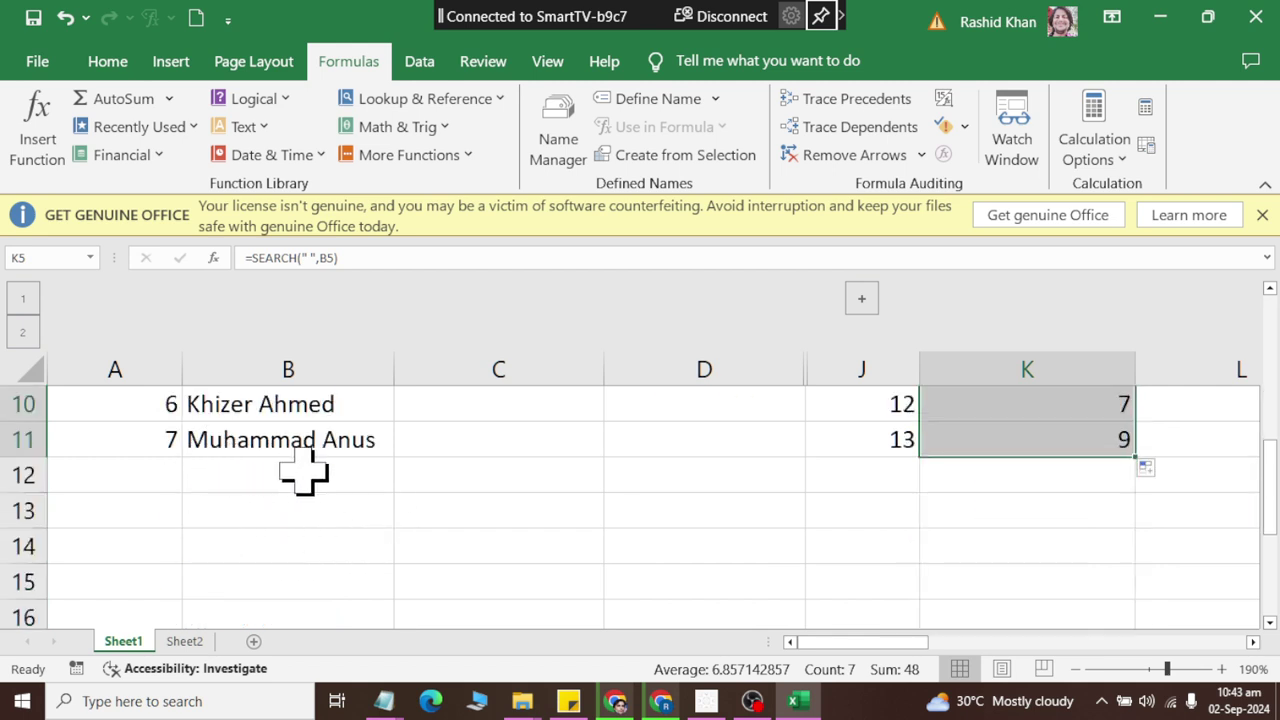
scroll(420, 480, "up", 2)
scroll(500, 490, "up", 1)
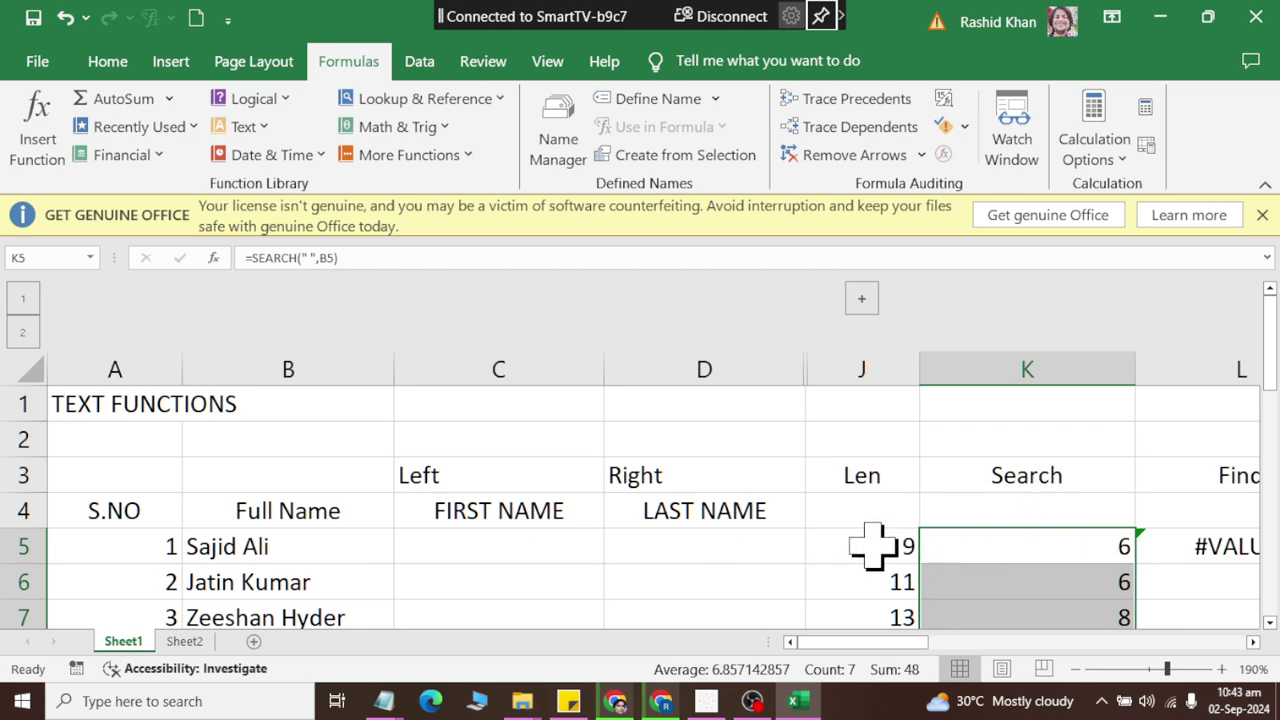
Clear the Len and Search result columns below their headings
left_click_drag(873, 545, 1110, 555)
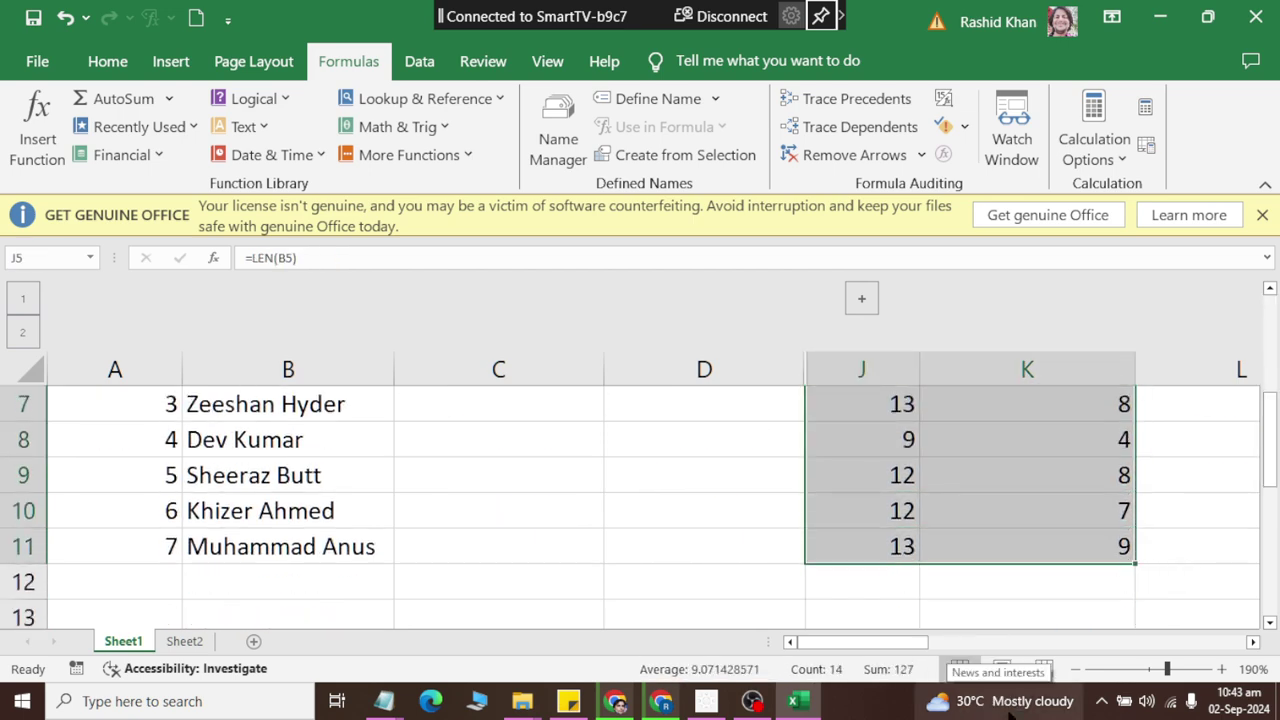
left_click_drag(1012, 688, 935, 515)
left_click(497, 480)
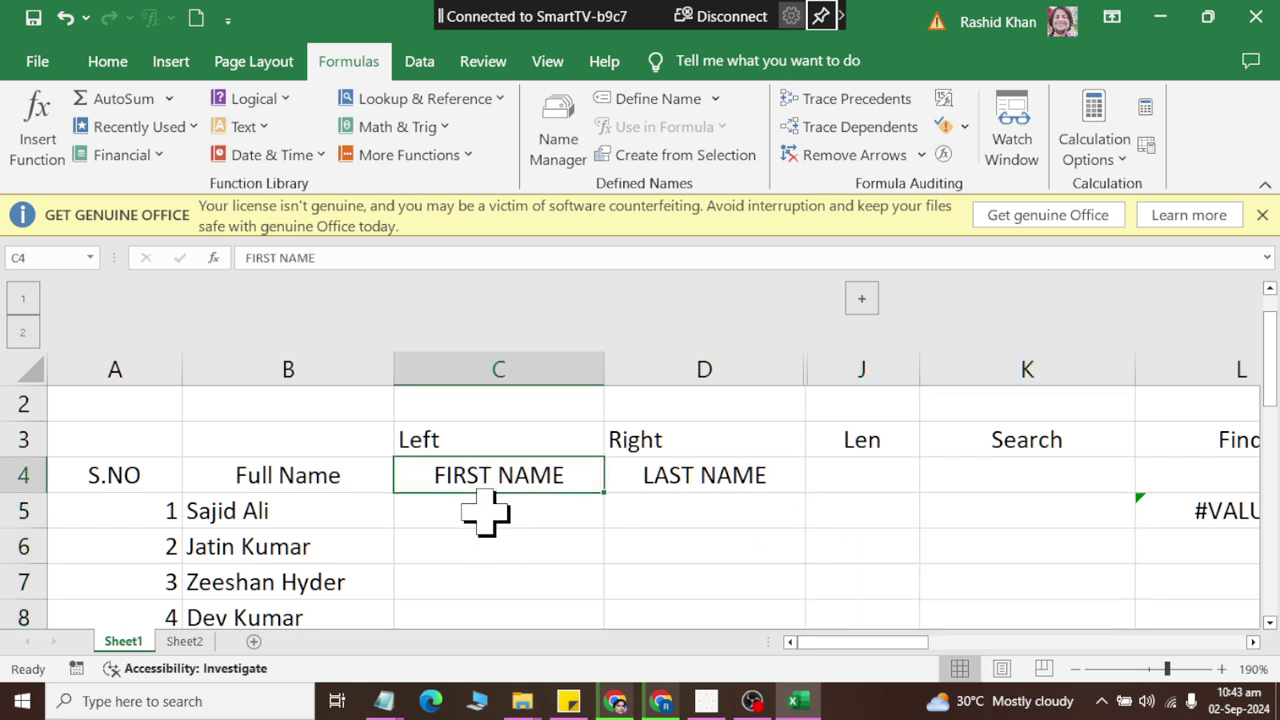
Insert a LEFT function in C5 with the full name in B5 as its Text argument
left_click(485, 513)
left_click(244, 128)
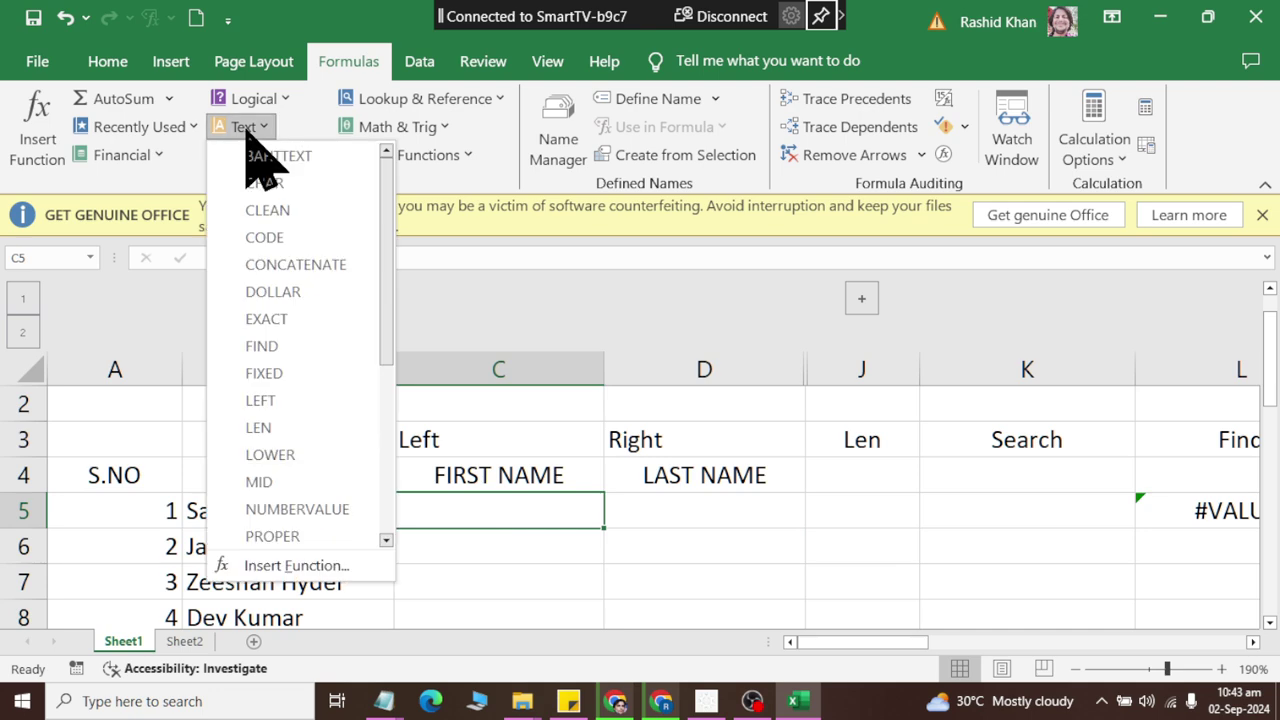
left_click(262, 400)
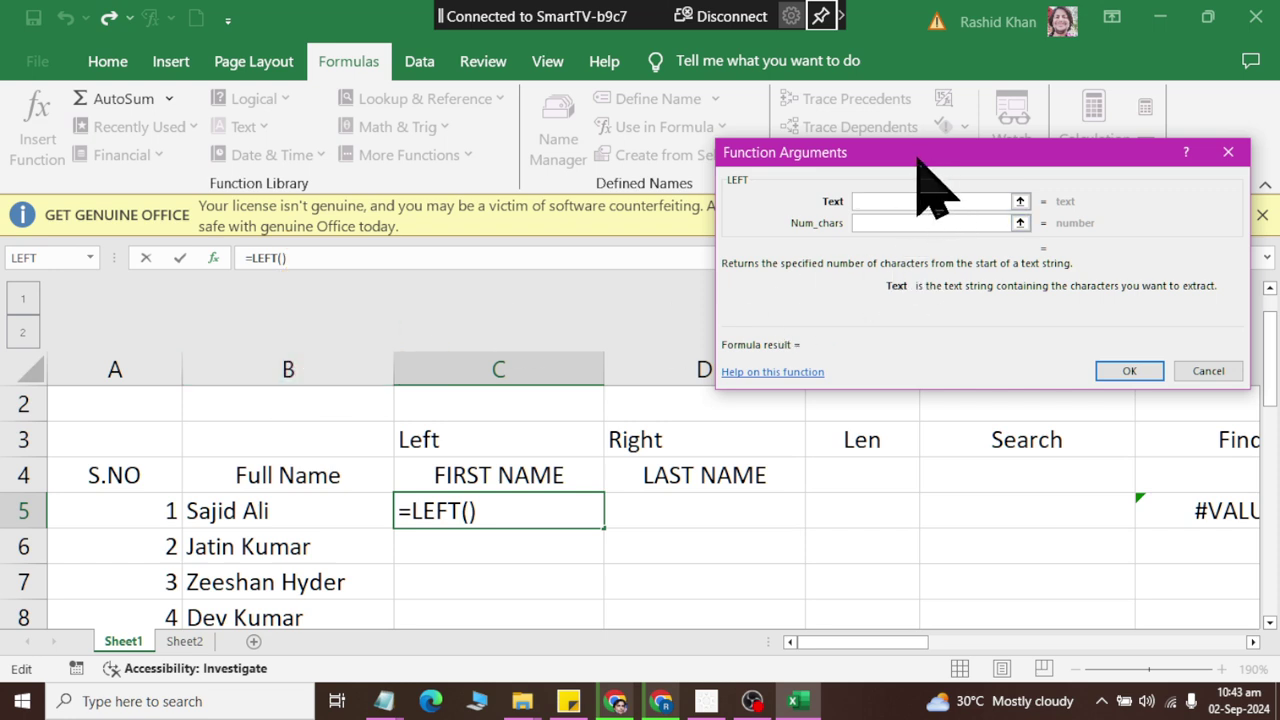
left_click_drag(918, 160, 406, 143)
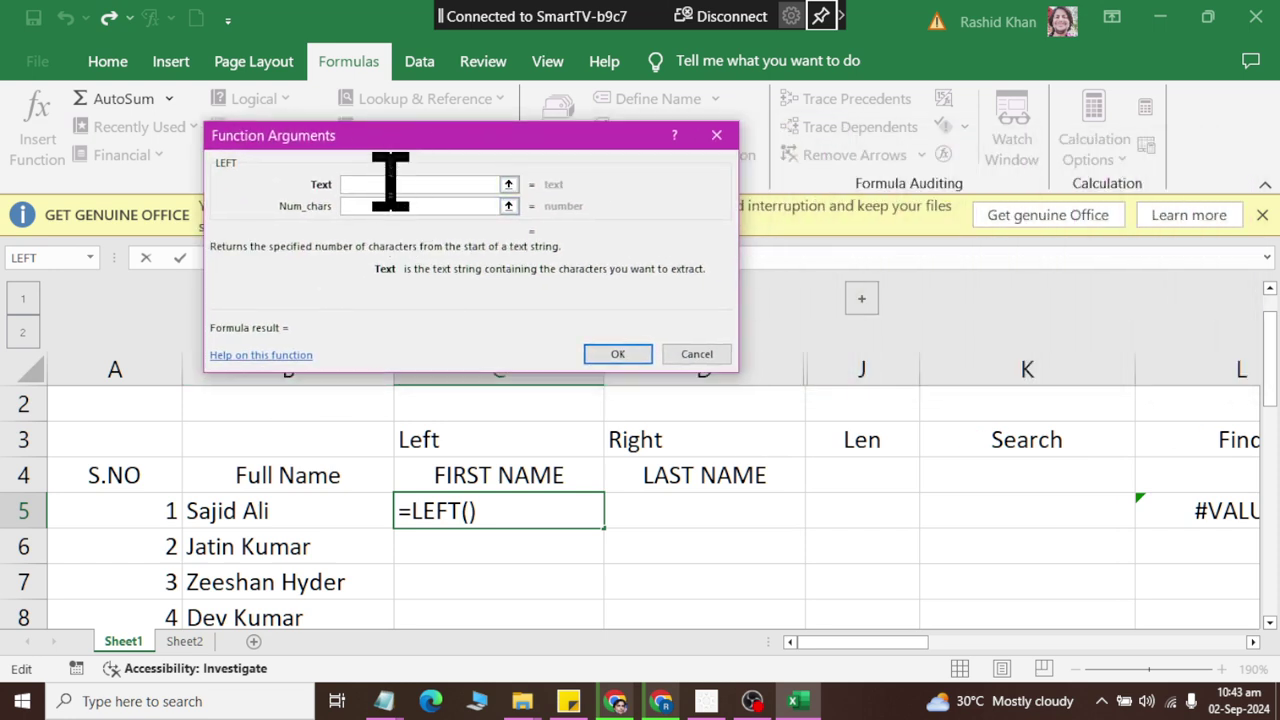
left_click(260, 516)
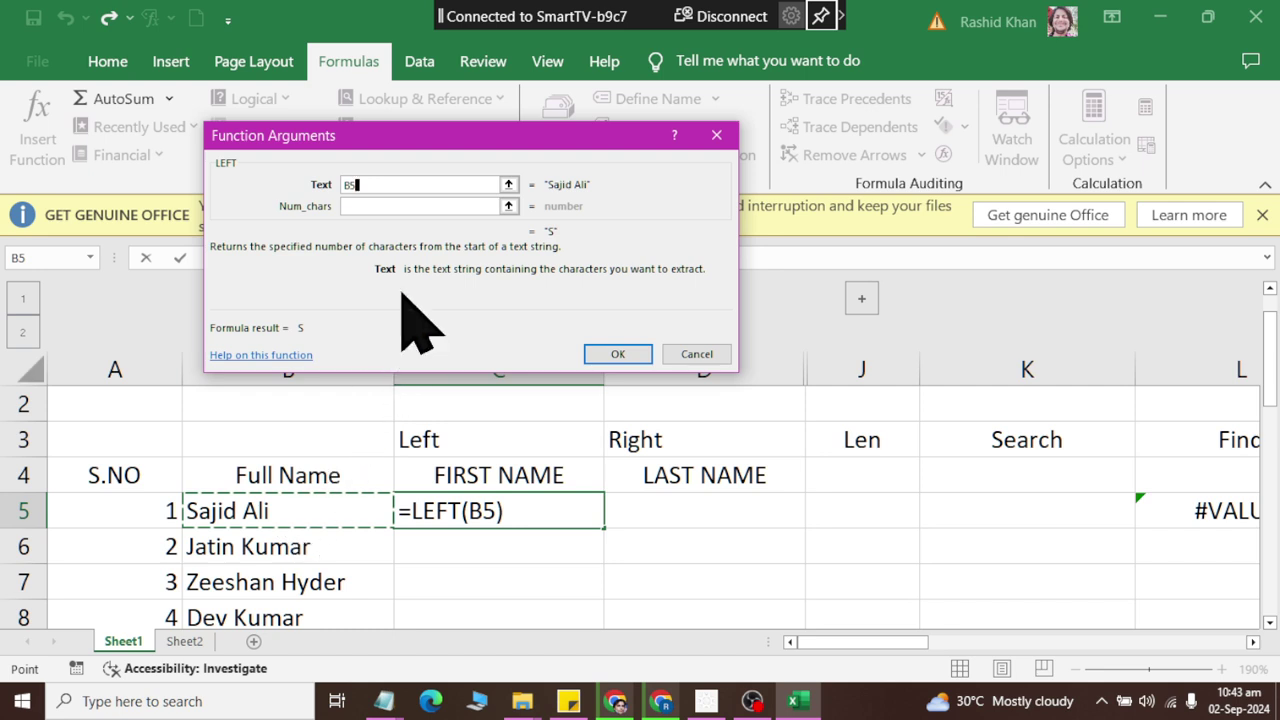
left_click(392, 206)
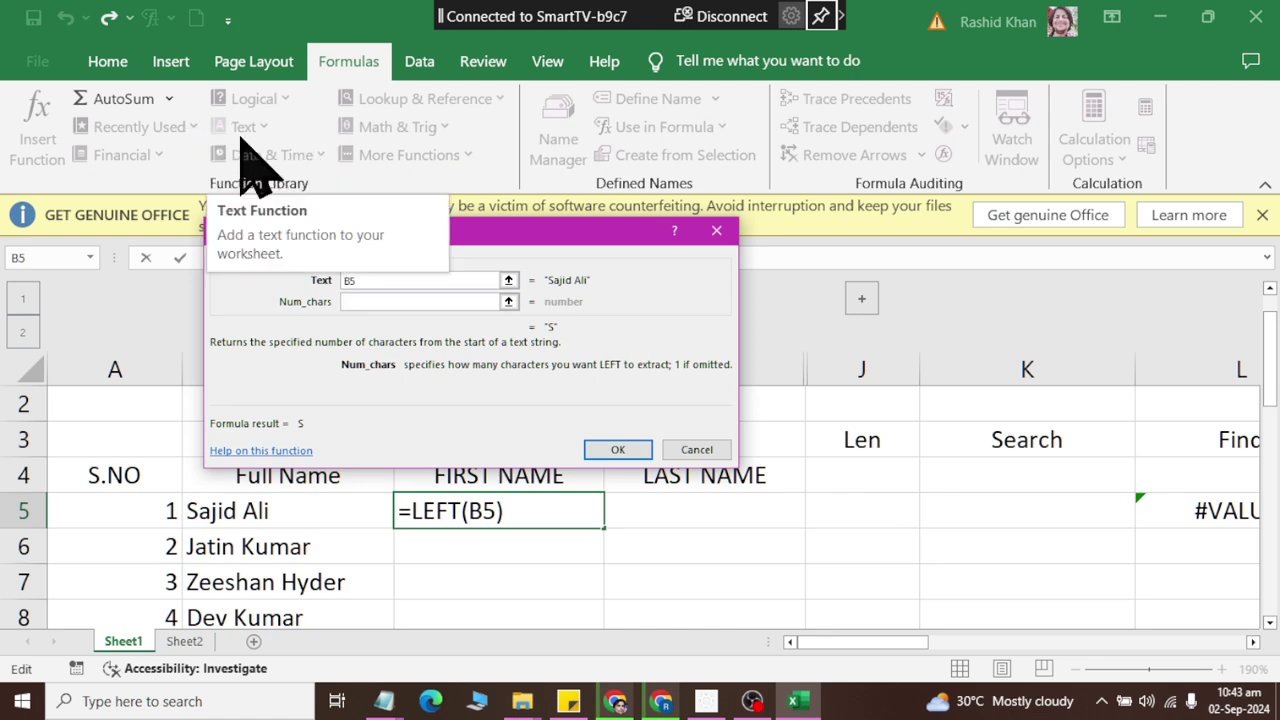
Launch the Windows Magnifier from Windows search
key("super")
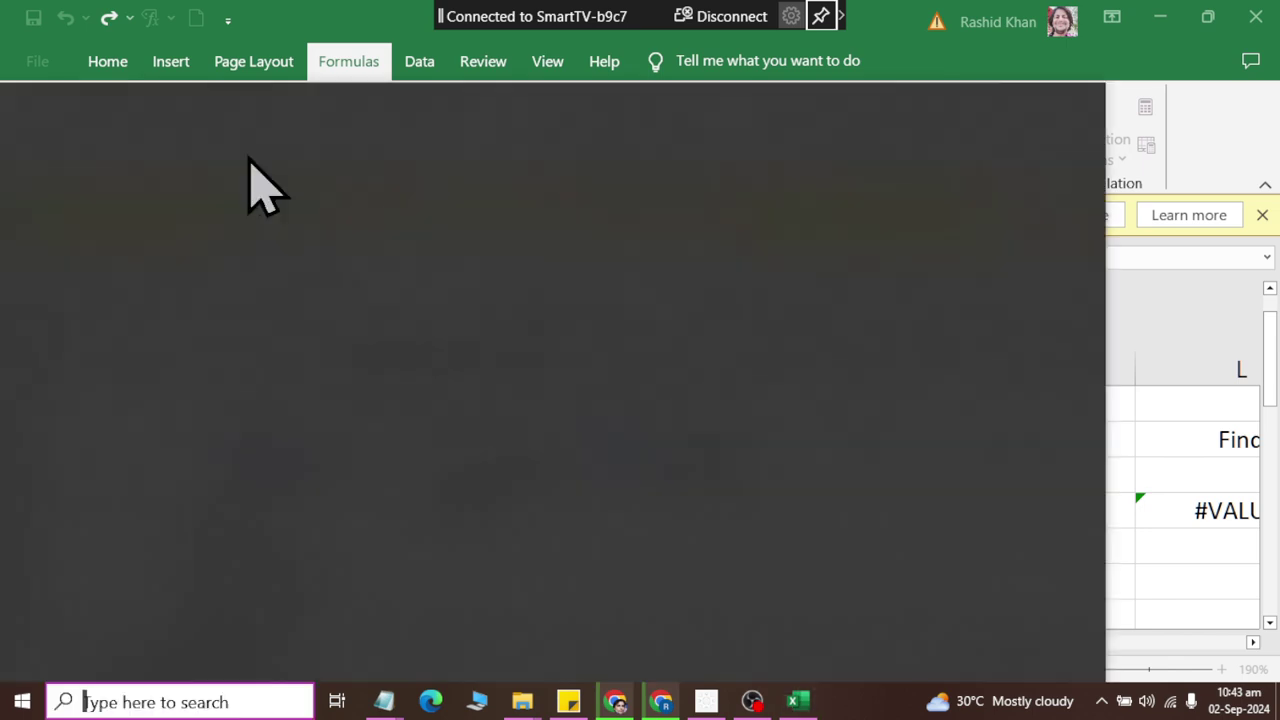
type("mag")
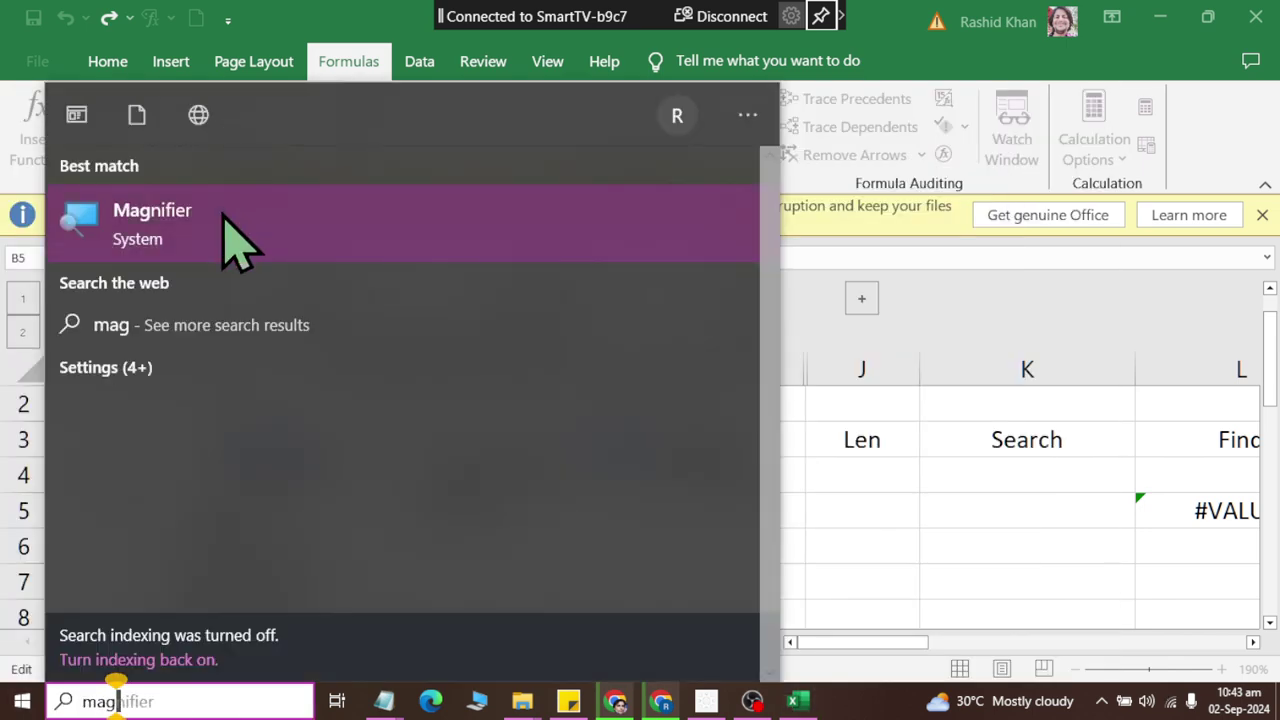
key("Escape")
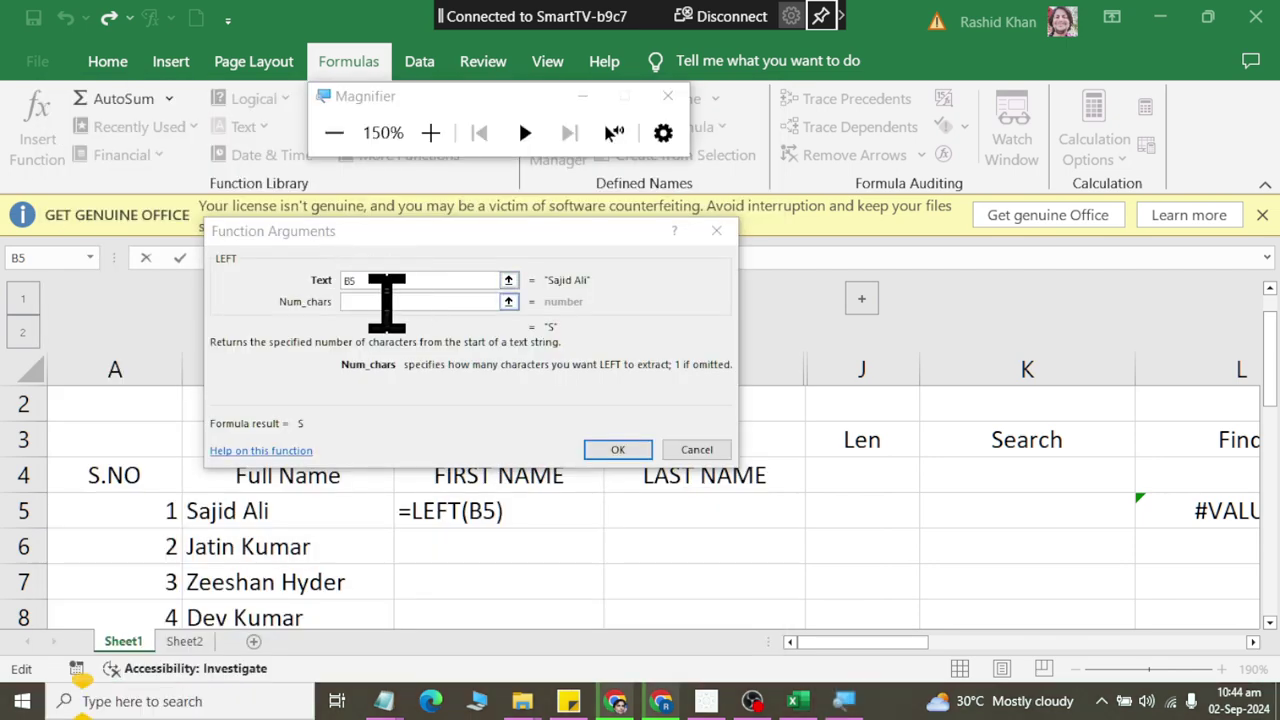
Set LEFT's Num_chars to search(" ",b5), previewing "Sajid" as the result
left_click(386, 301)
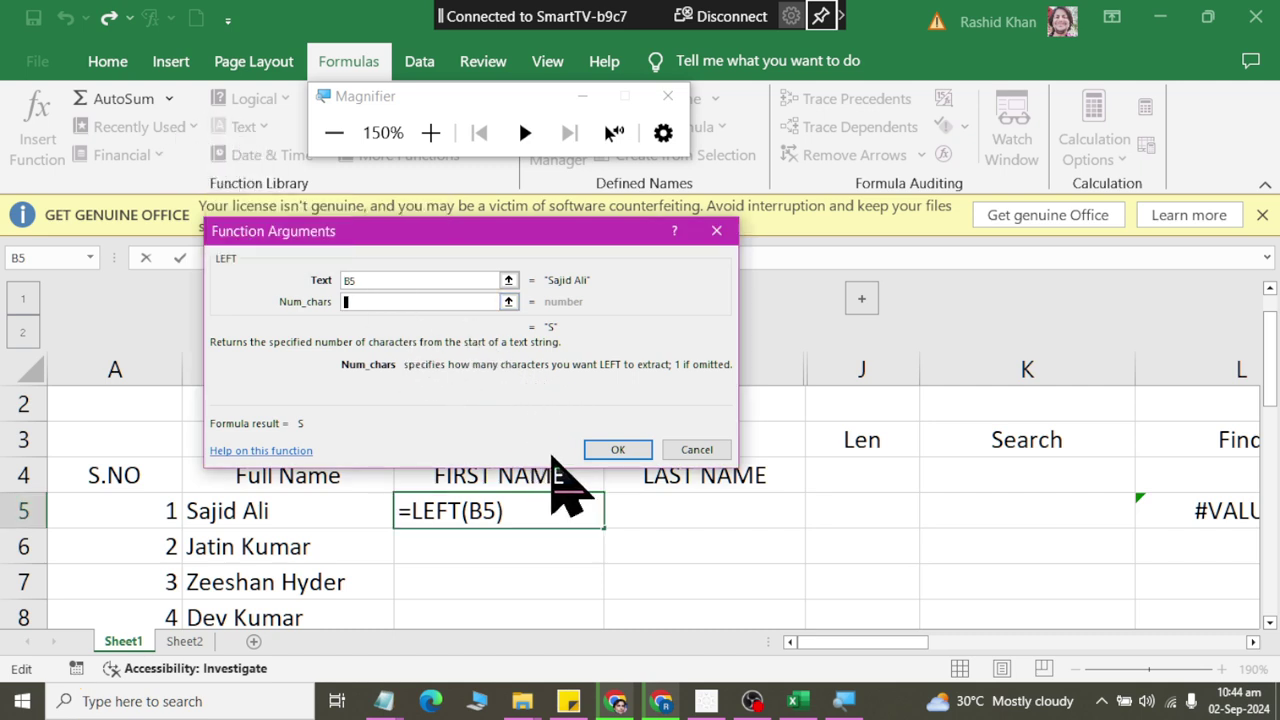
type("sea")
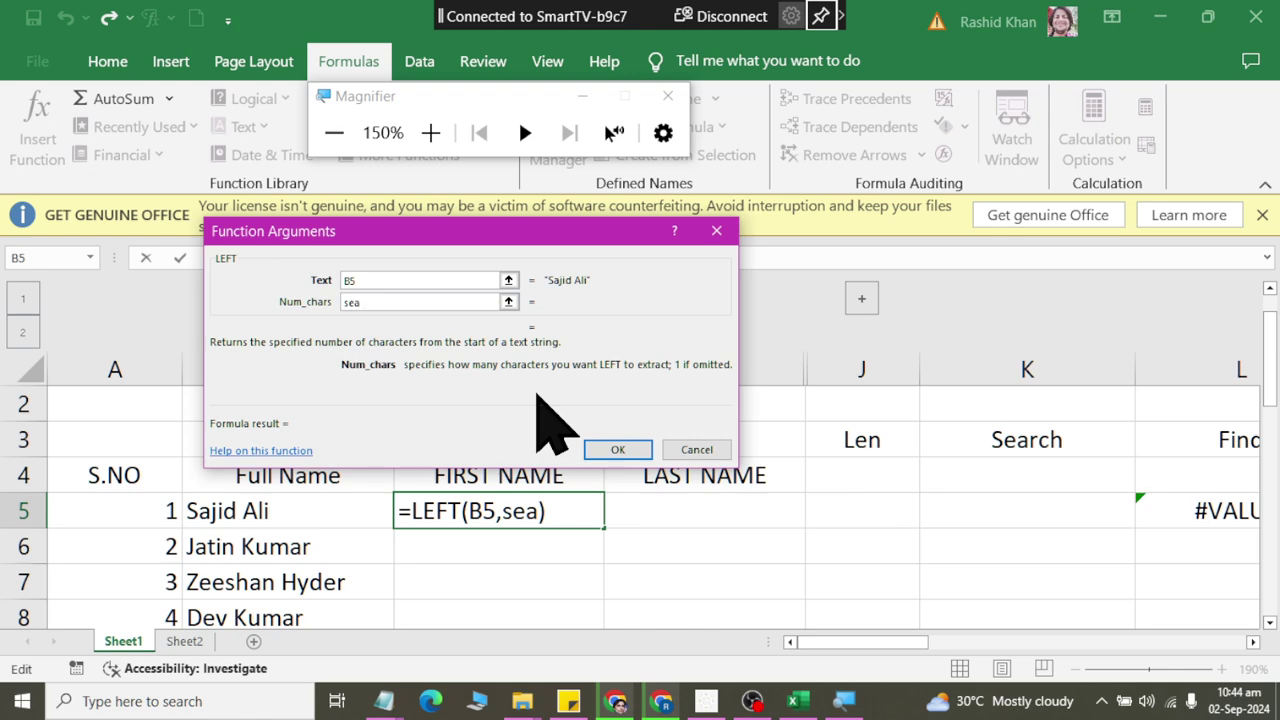
type("rch")
type("(")
type("\"")
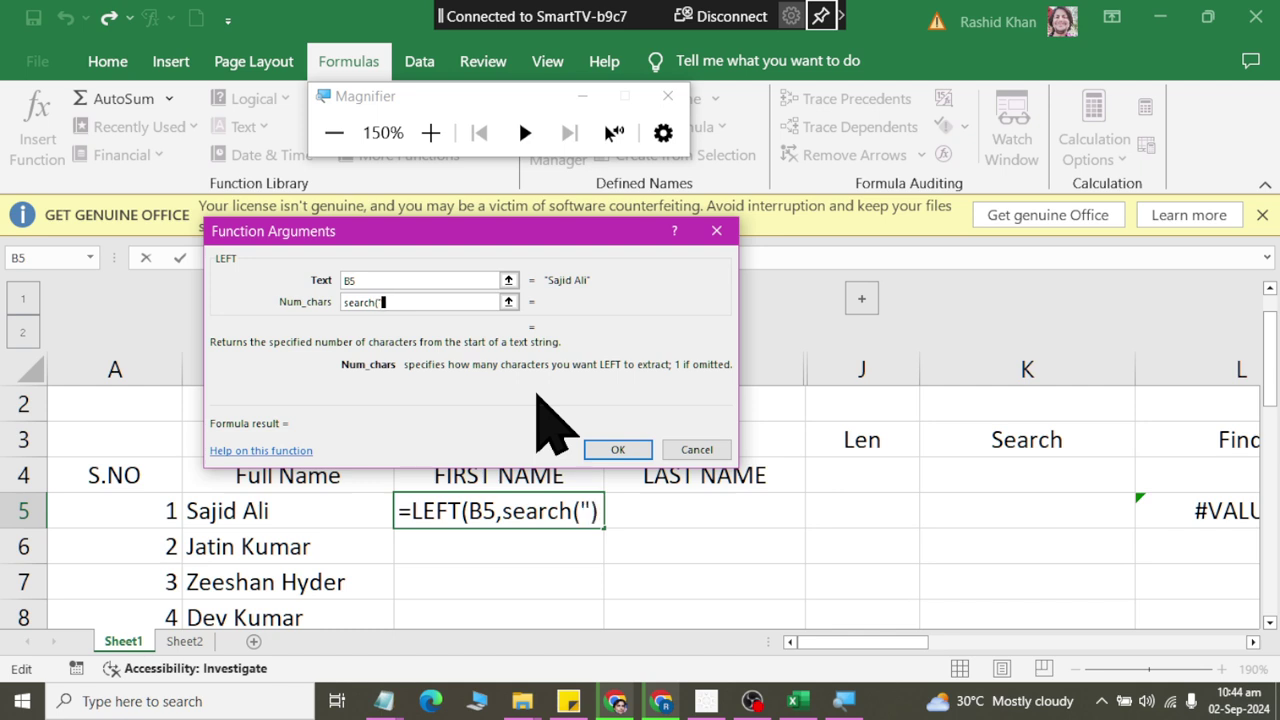
type(" \"")
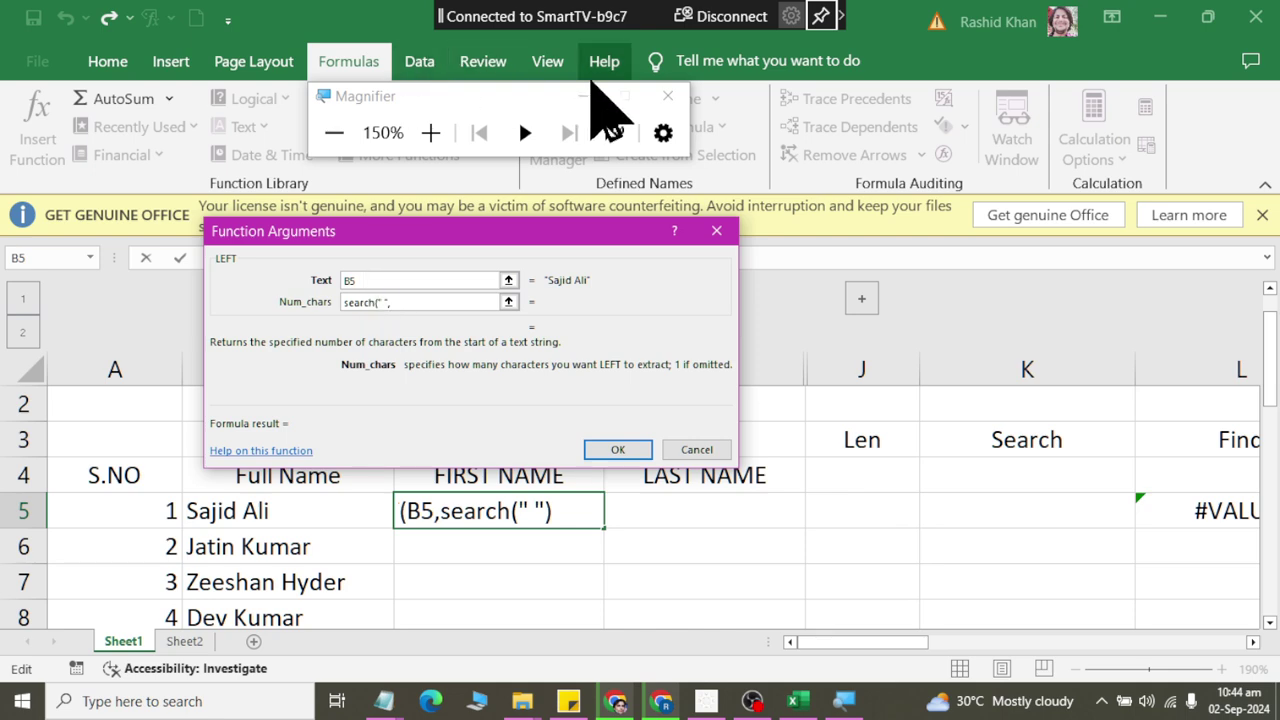
type(",b5)")
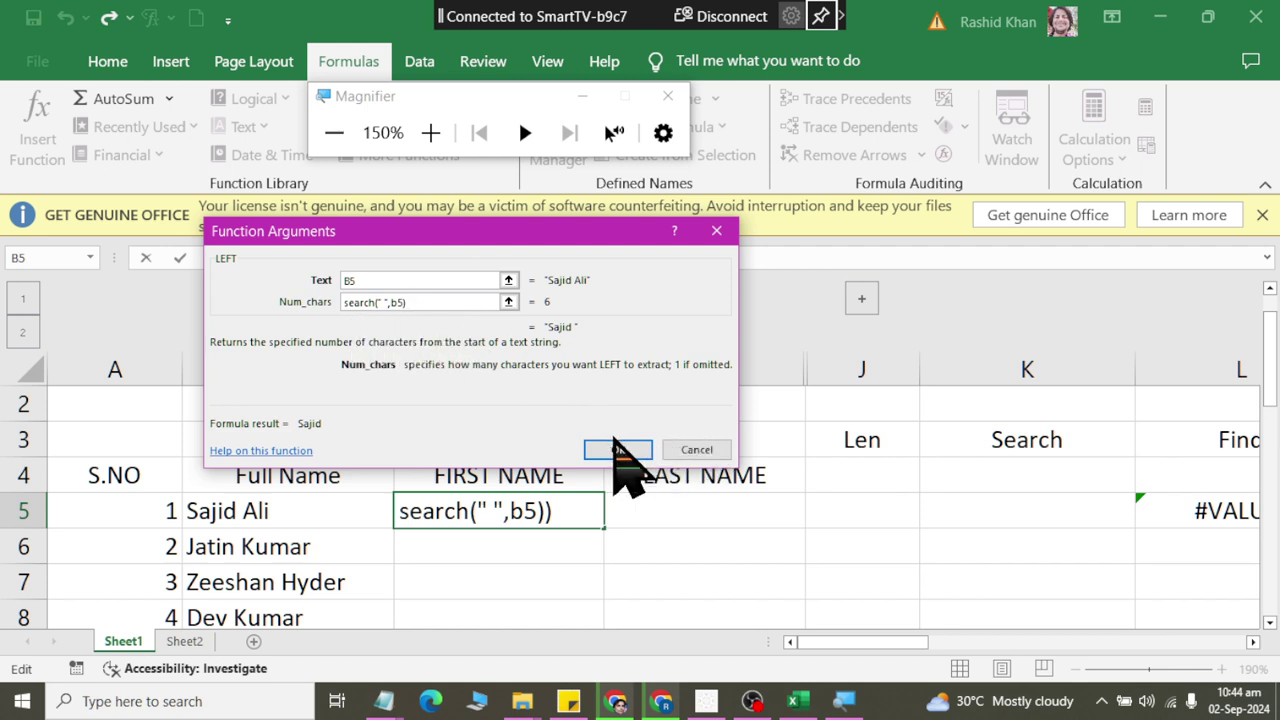
Confirm the LEFT formula and fill it down C5:C11, giving Sajid through Muhammad
left_click(617, 450)
scroll(583, 395, "down", 1)
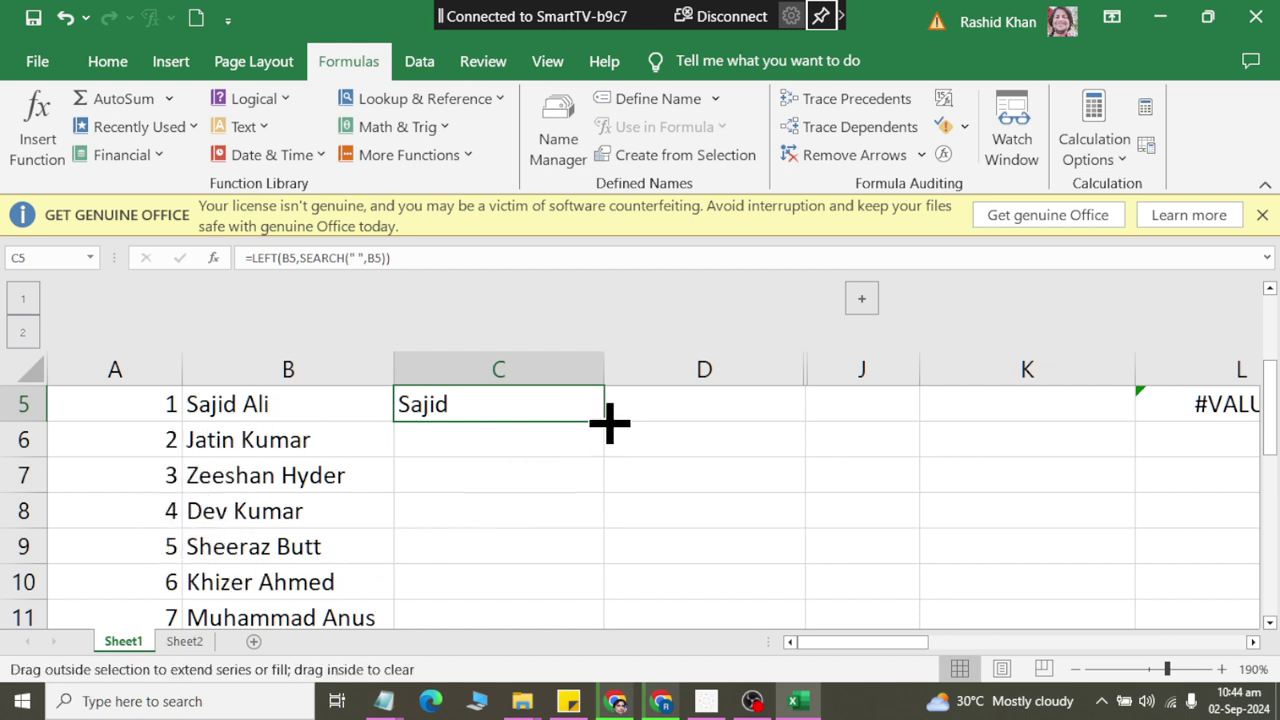
left_click_drag(609, 424, 594, 566)
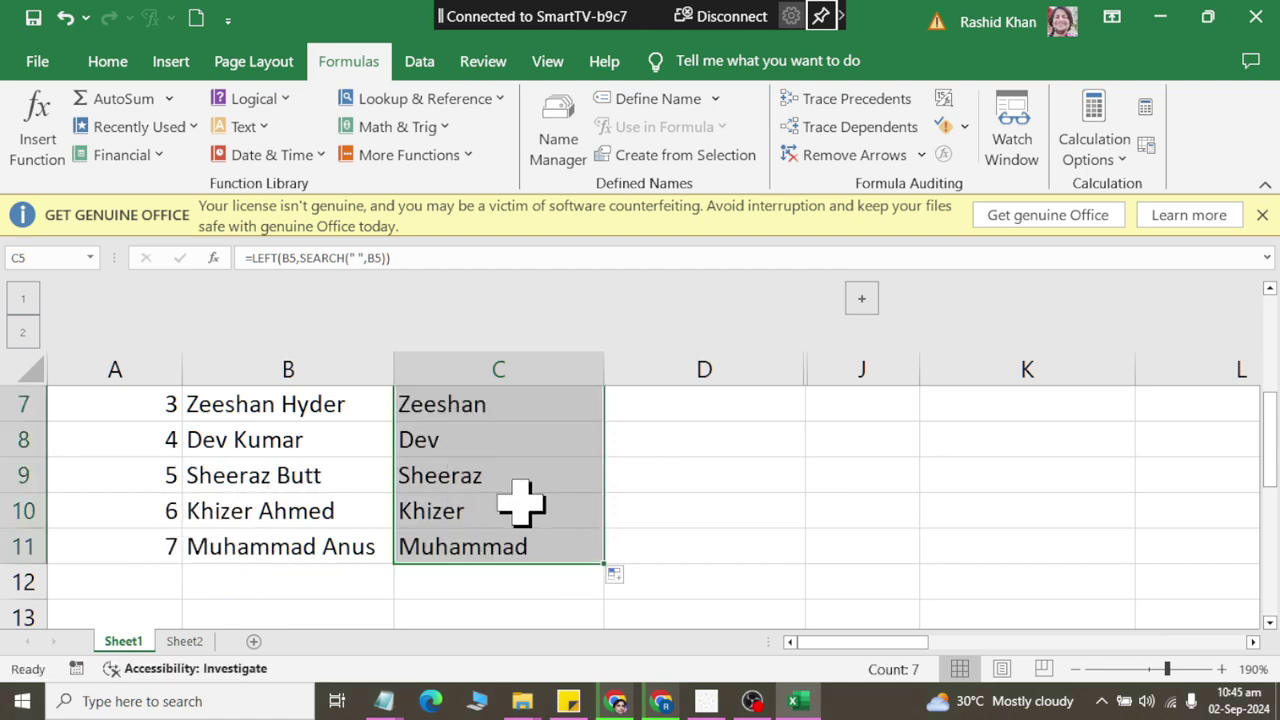
scroll(521, 505, "up", 1)
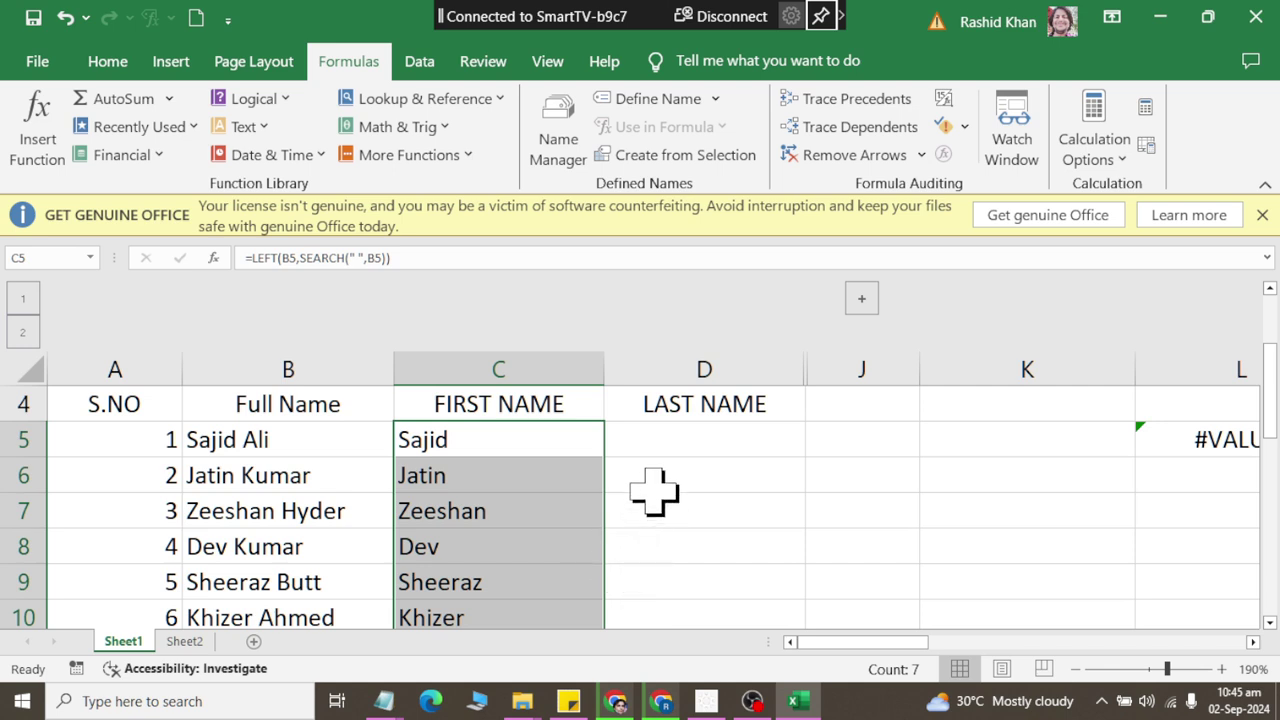
left_click(672, 452)
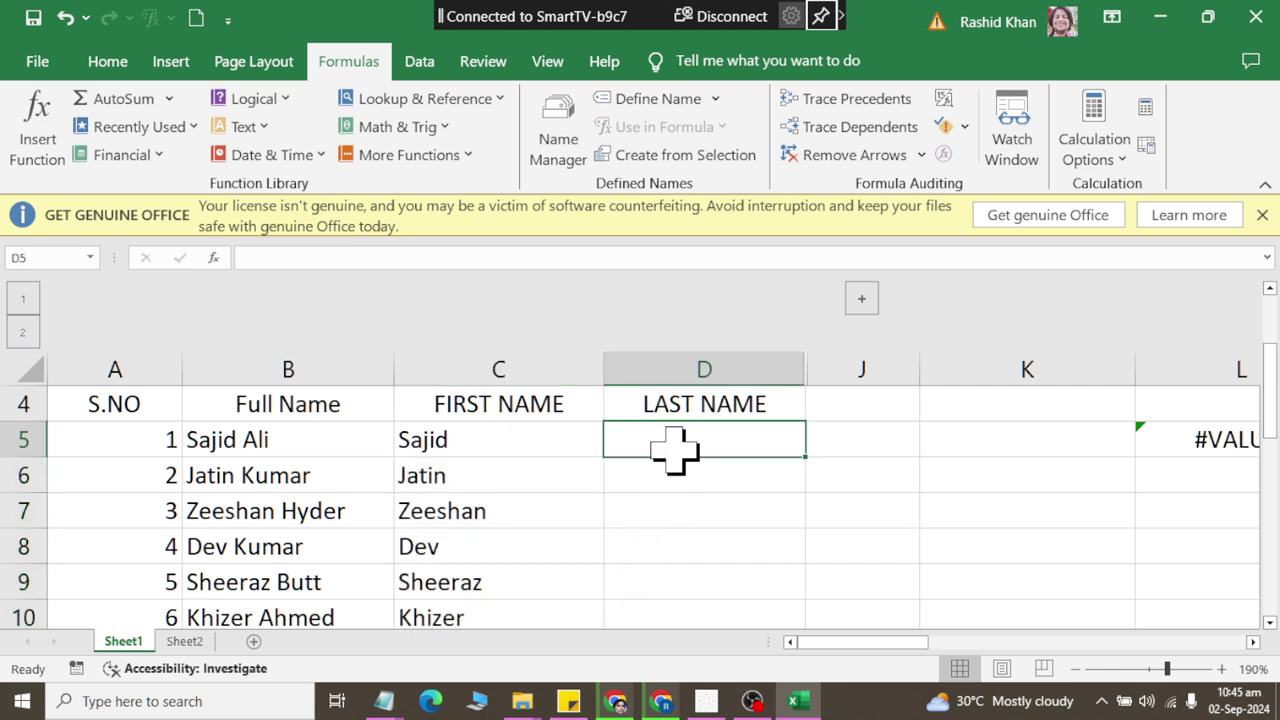
Insert a RIGHT function in D5 with the full name in B5 as its Text argument
left_click(243, 127)
left_click_drag(381, 395, 379, 437)
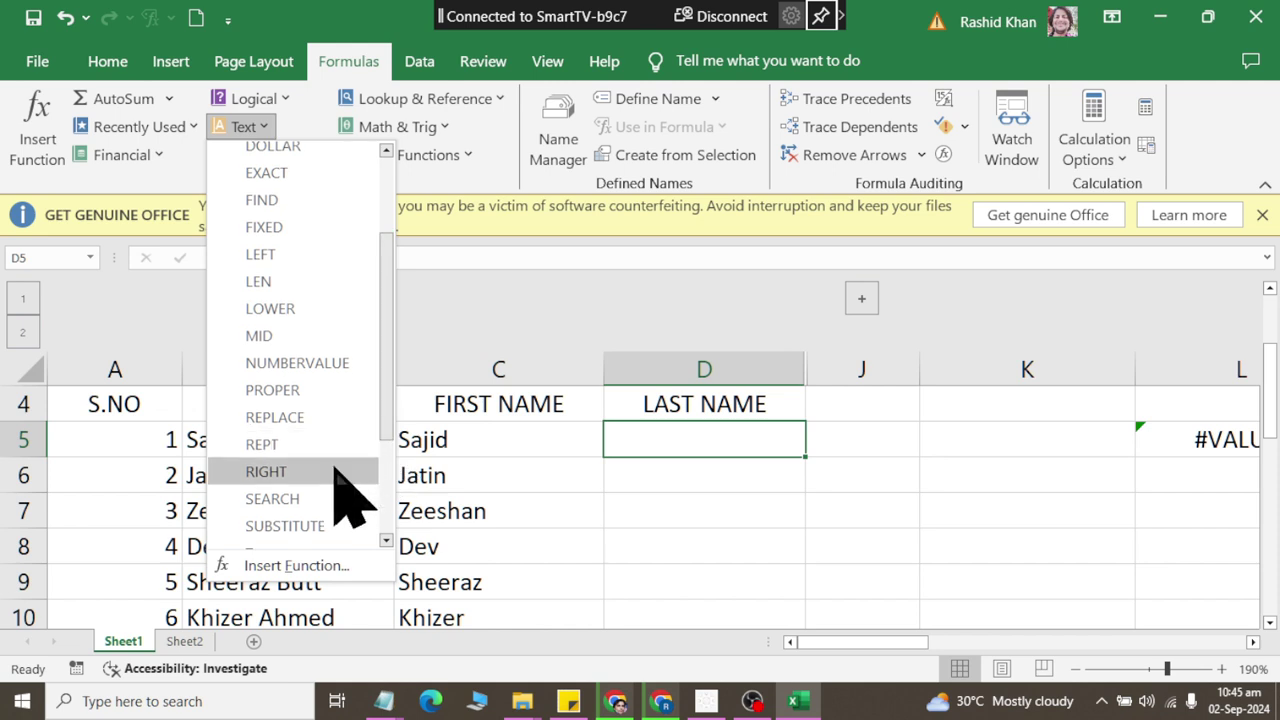
left_click(336, 474)
left_click_drag(370, 231, 585, 90)
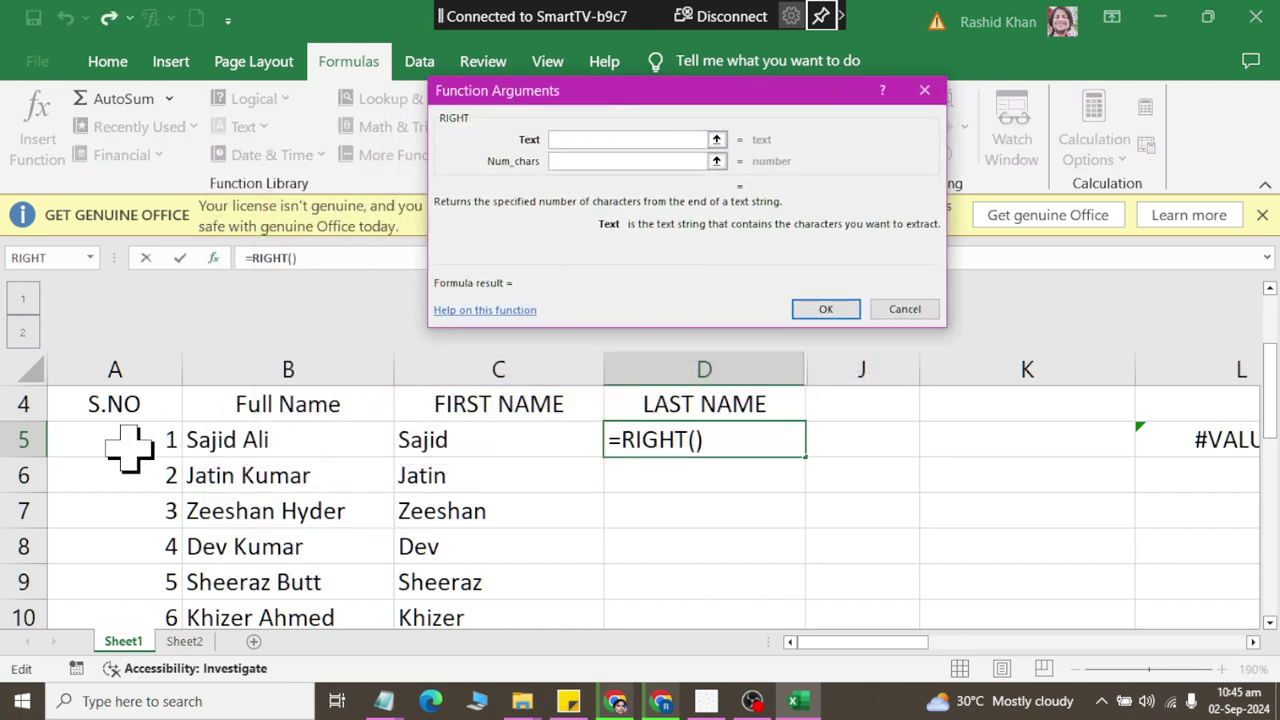
left_click(250, 440)
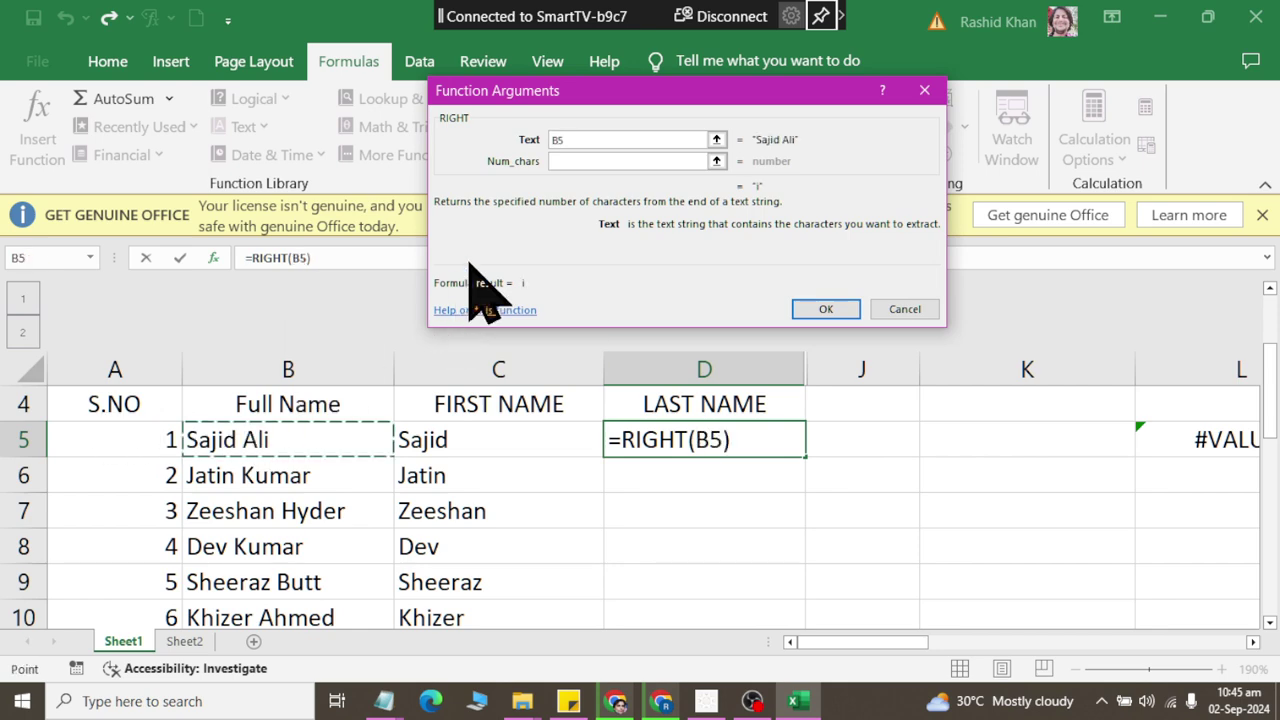
left_click(559, 161)
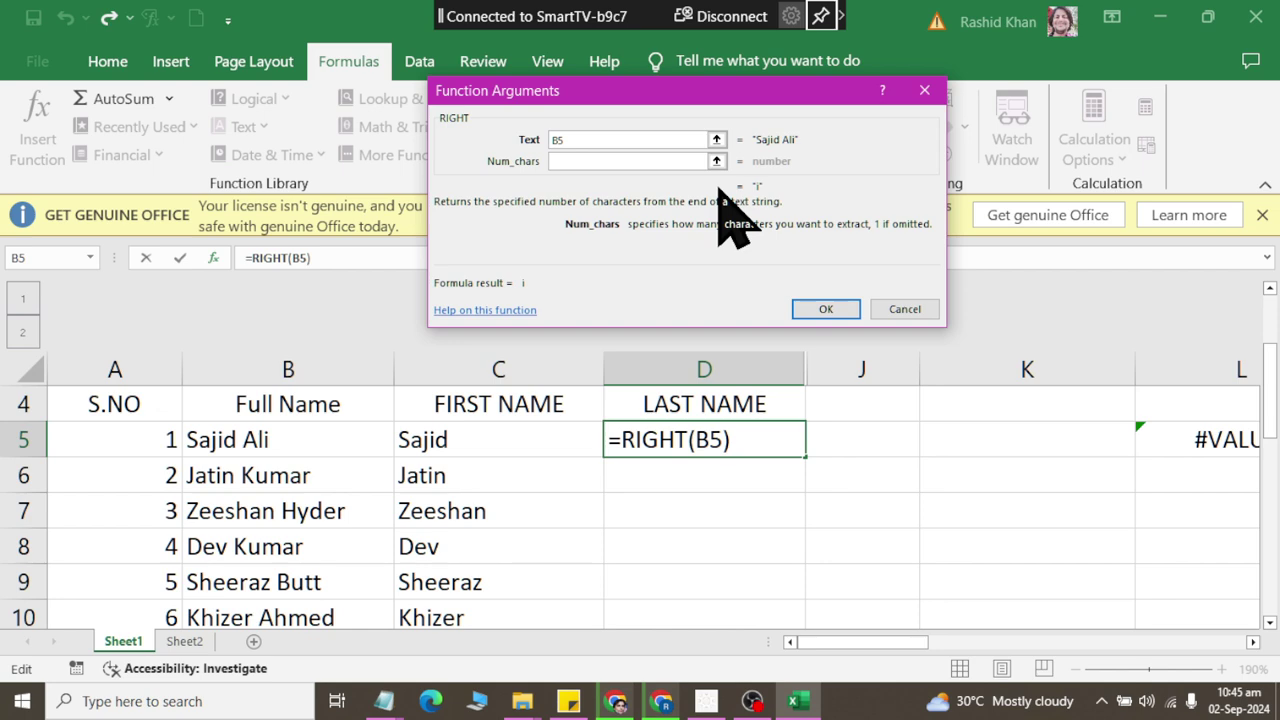
Open the Magnifier from Windows search and close its window again
key("super")
type("ma")
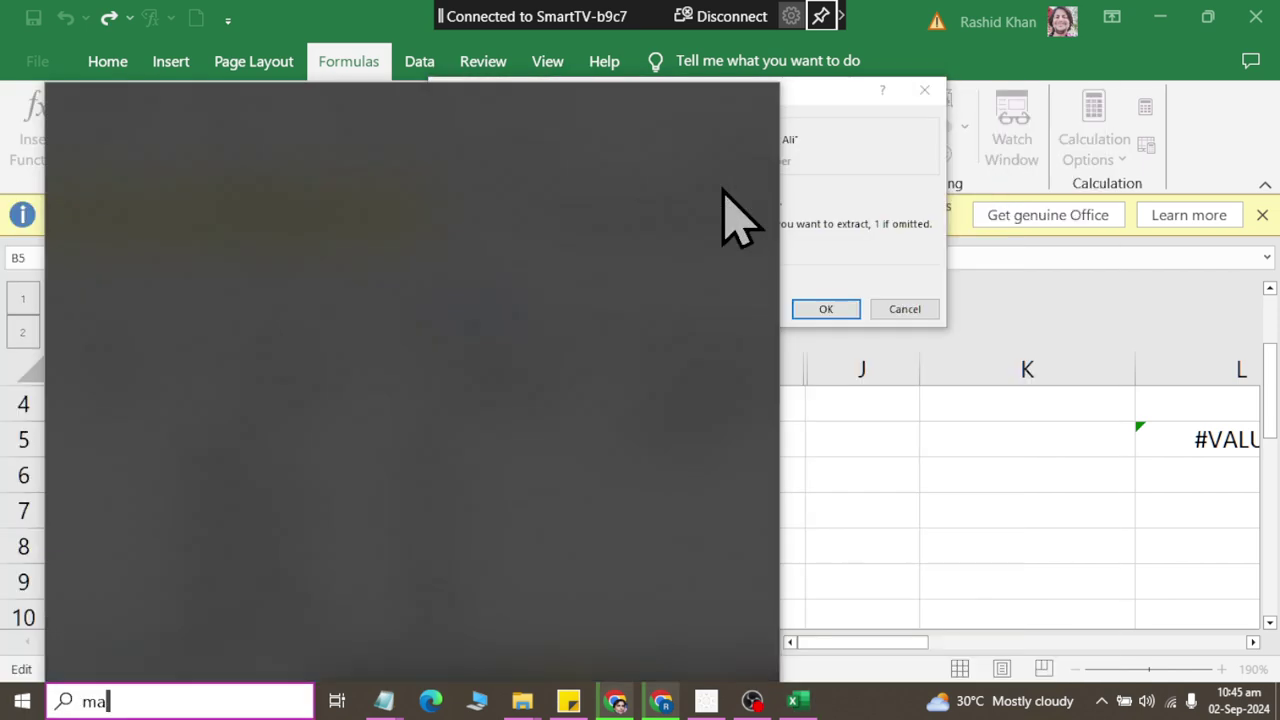
type("g")
key("Return")
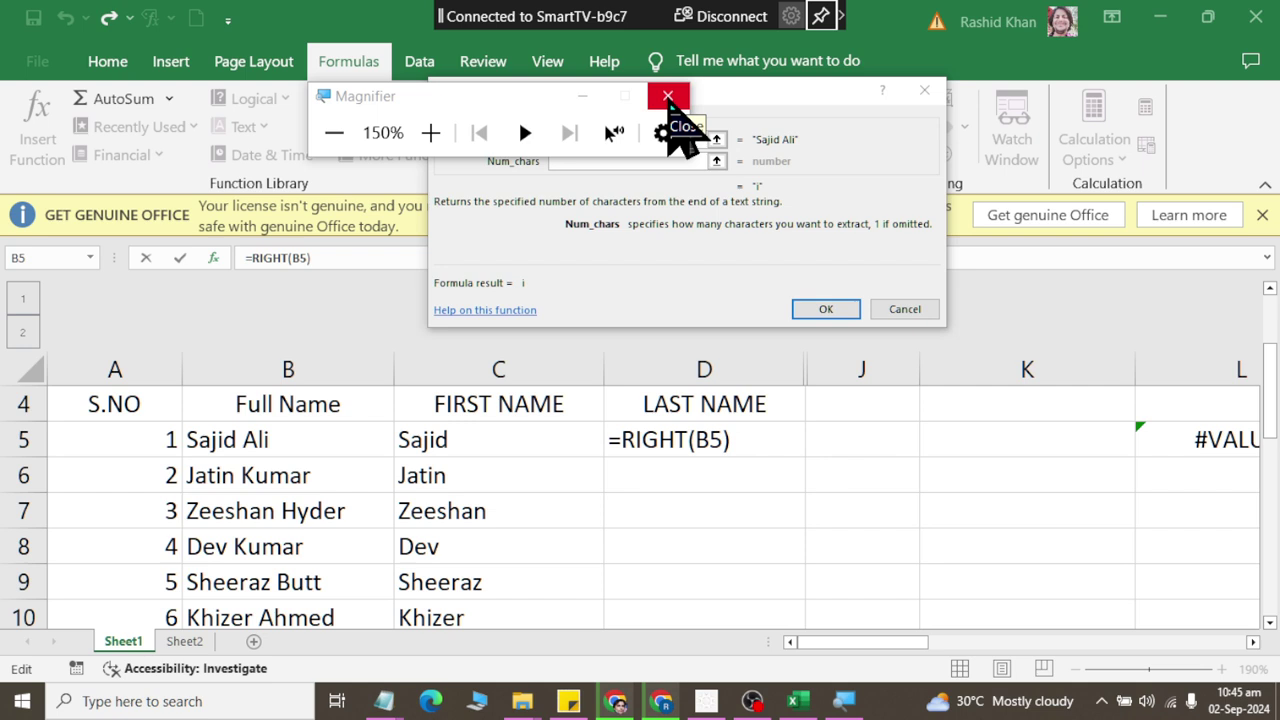
left_click(668, 96)
Set RIGHT's Num_chars to LEN(B5)-SEARCH(" ",B5) and confirm the surname formula
left_click(600, 161)
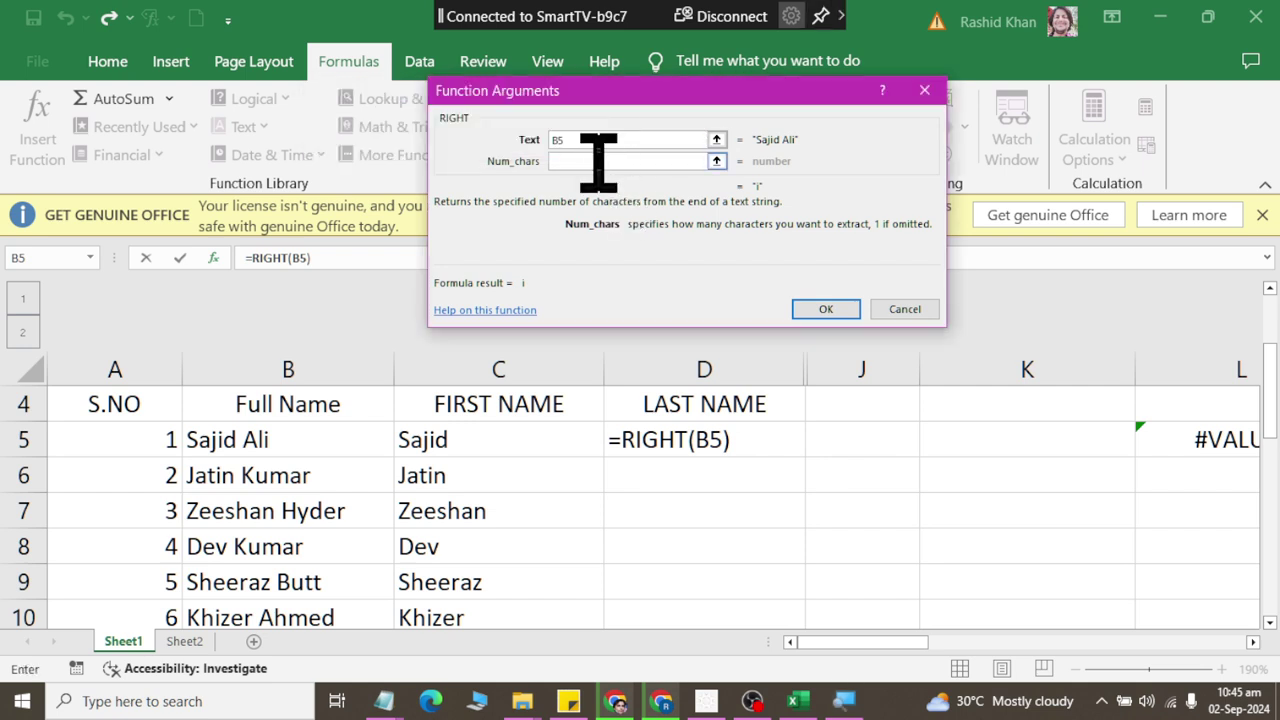
type("l")
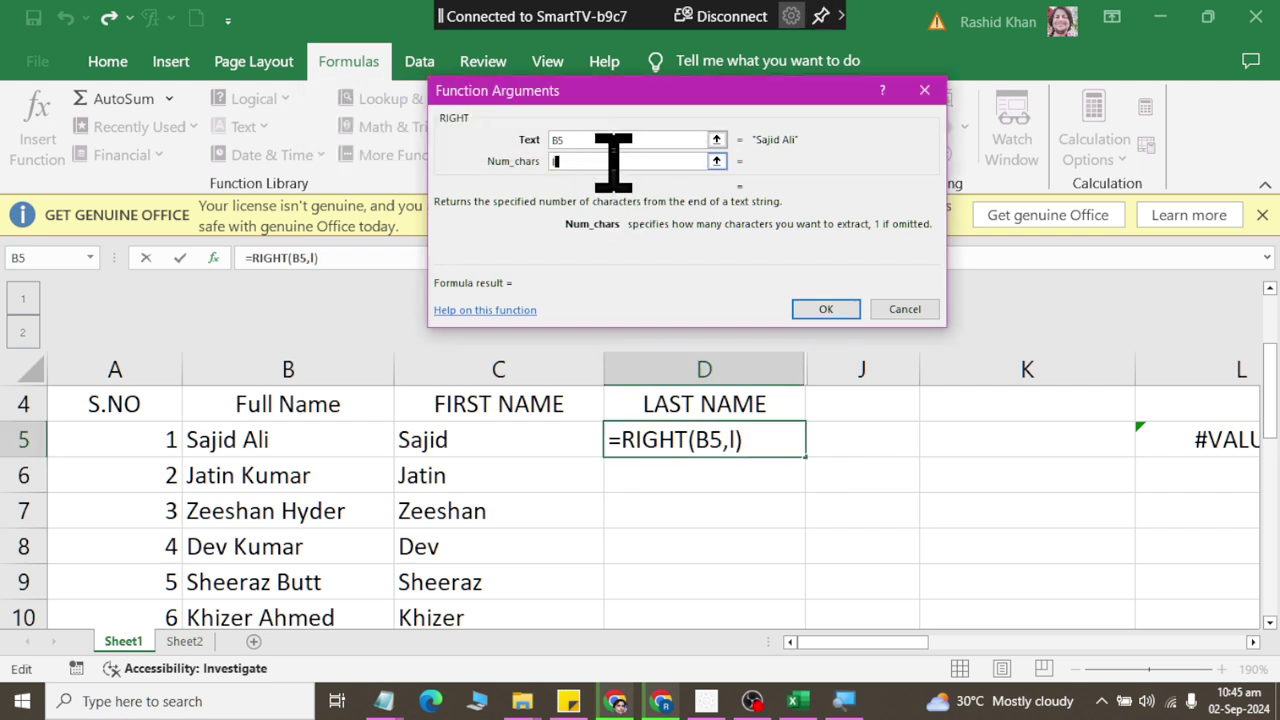
type("en")
type("(")
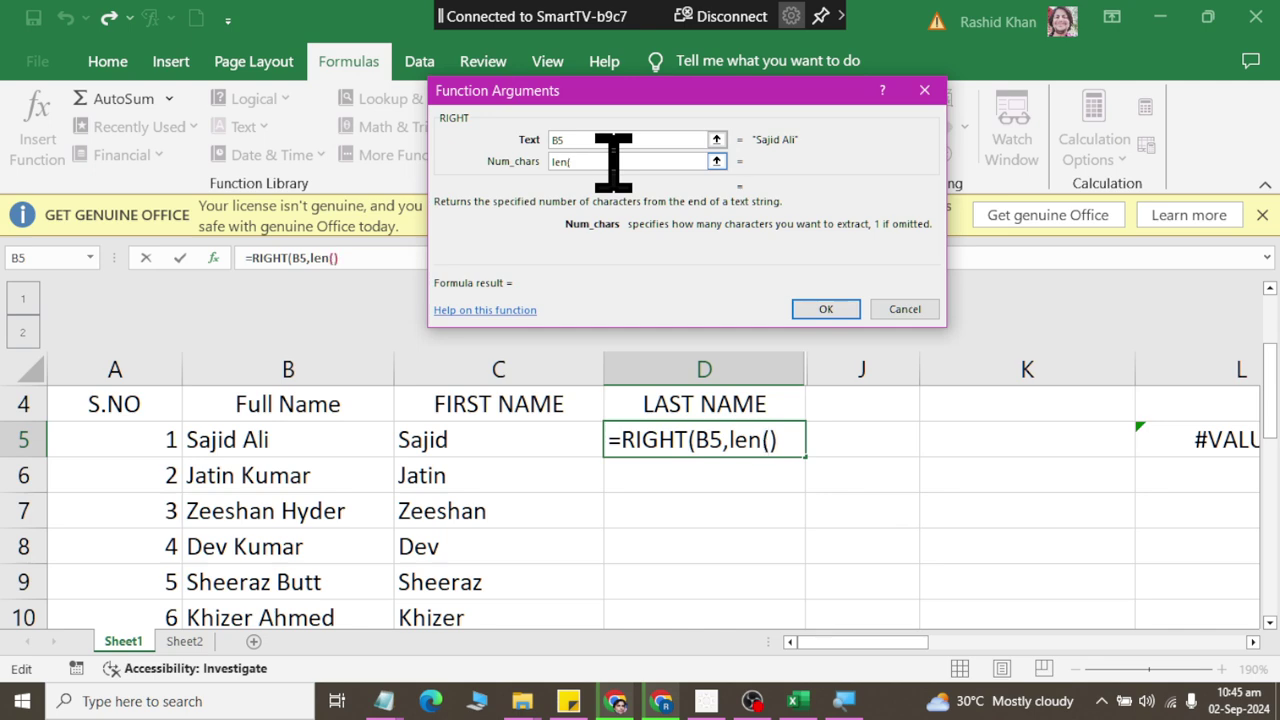
left_click(297, 440)
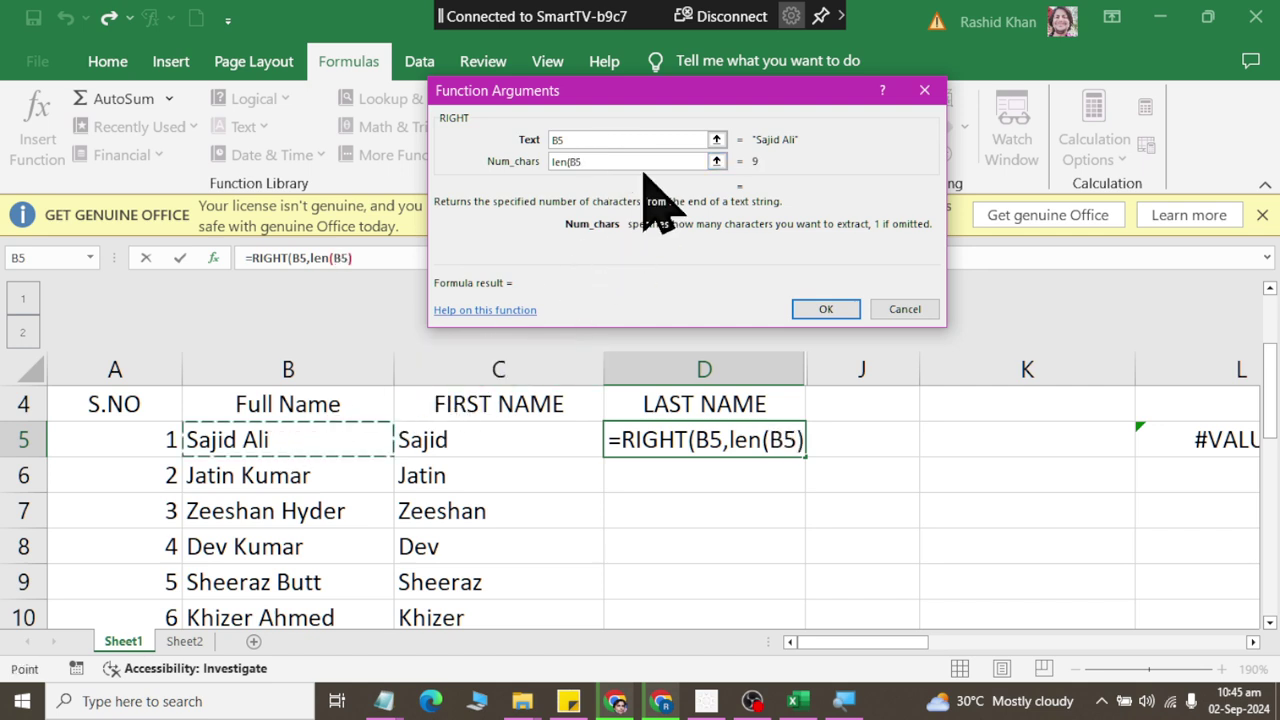
type(")")
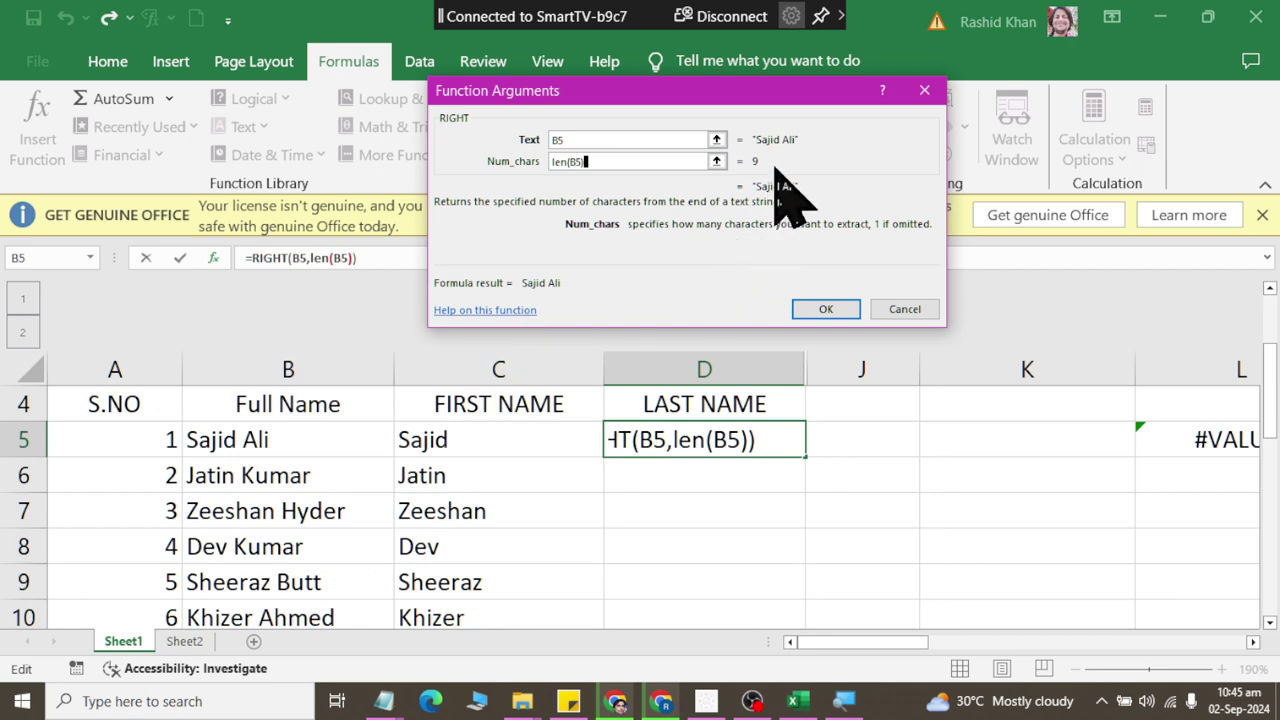
type("-")
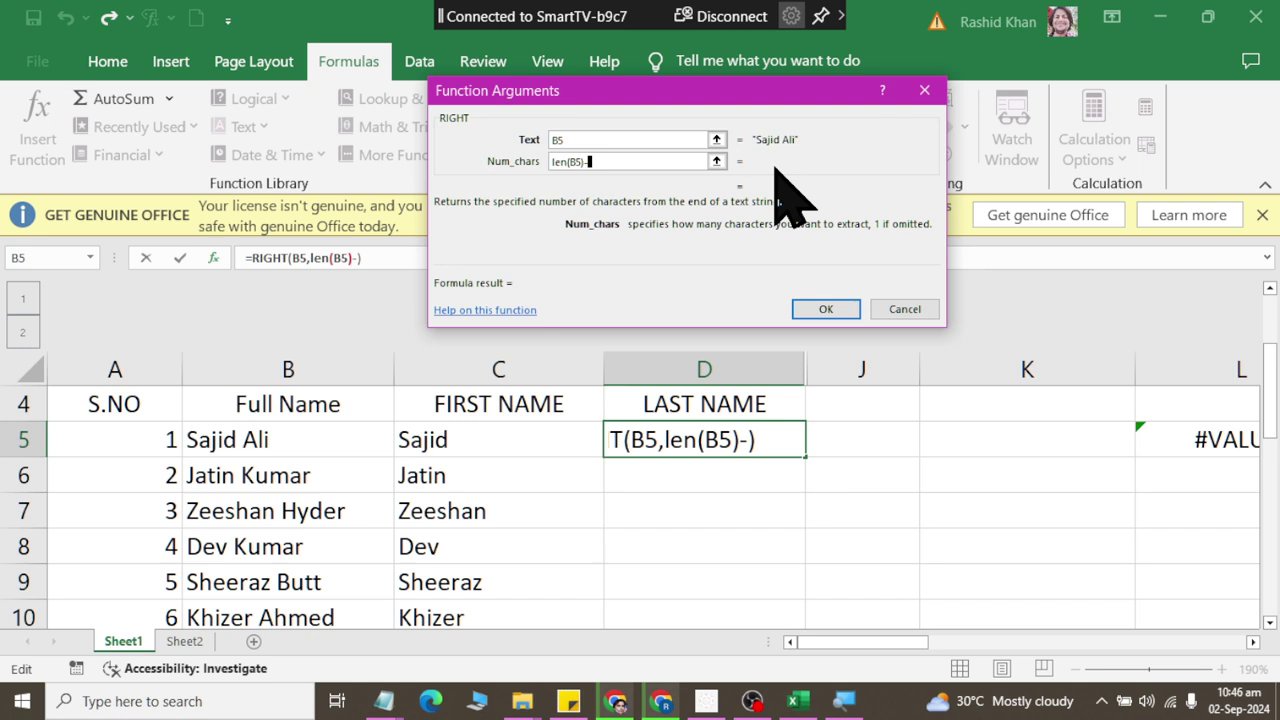
type("search")
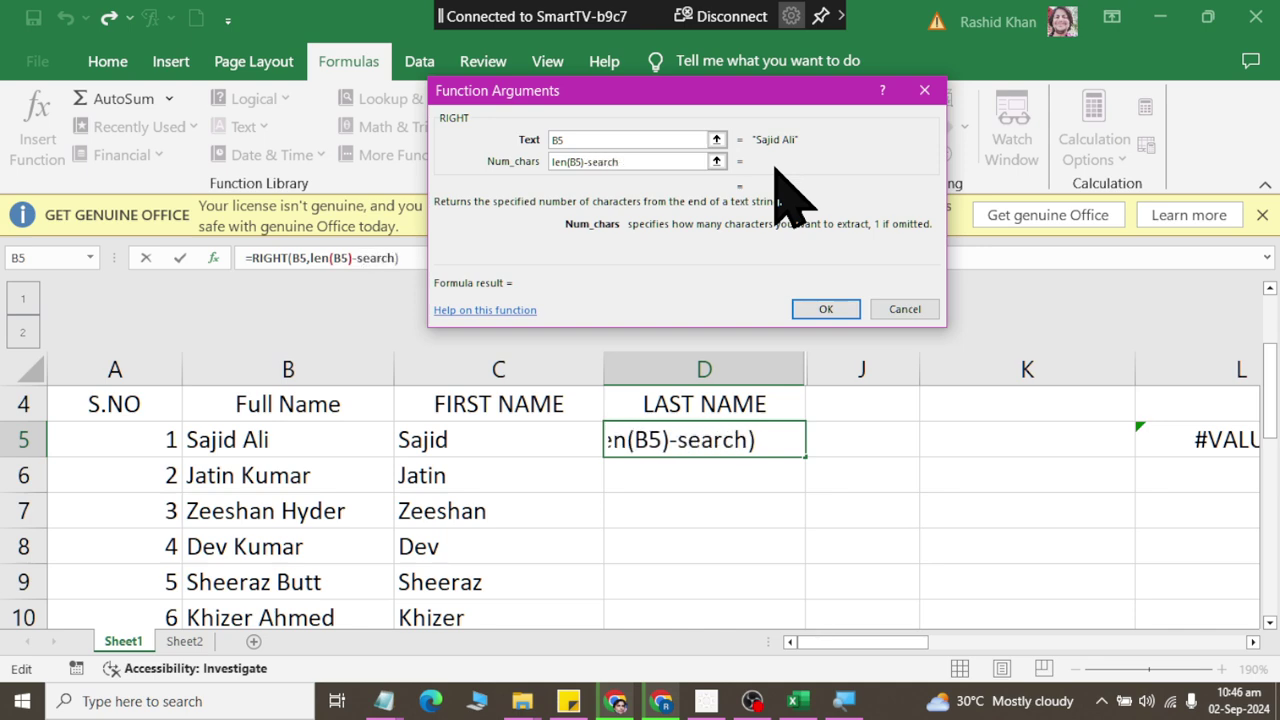
type("(")
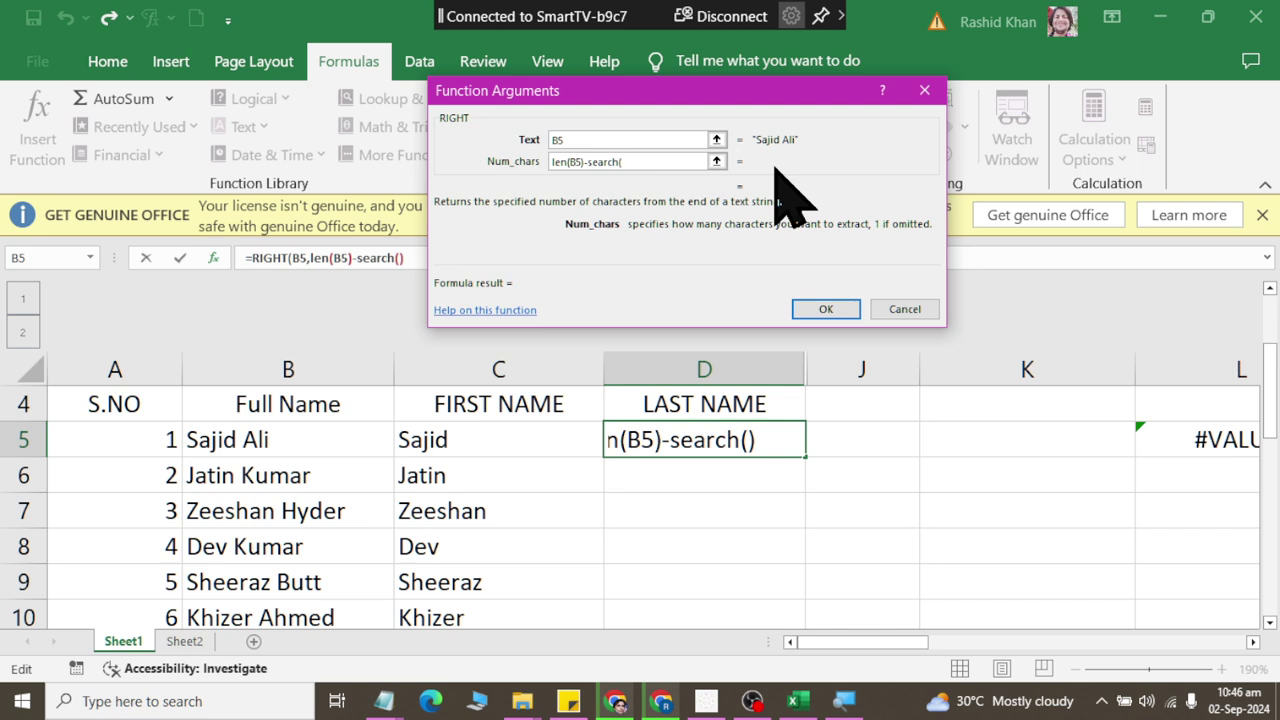
type("\" ")
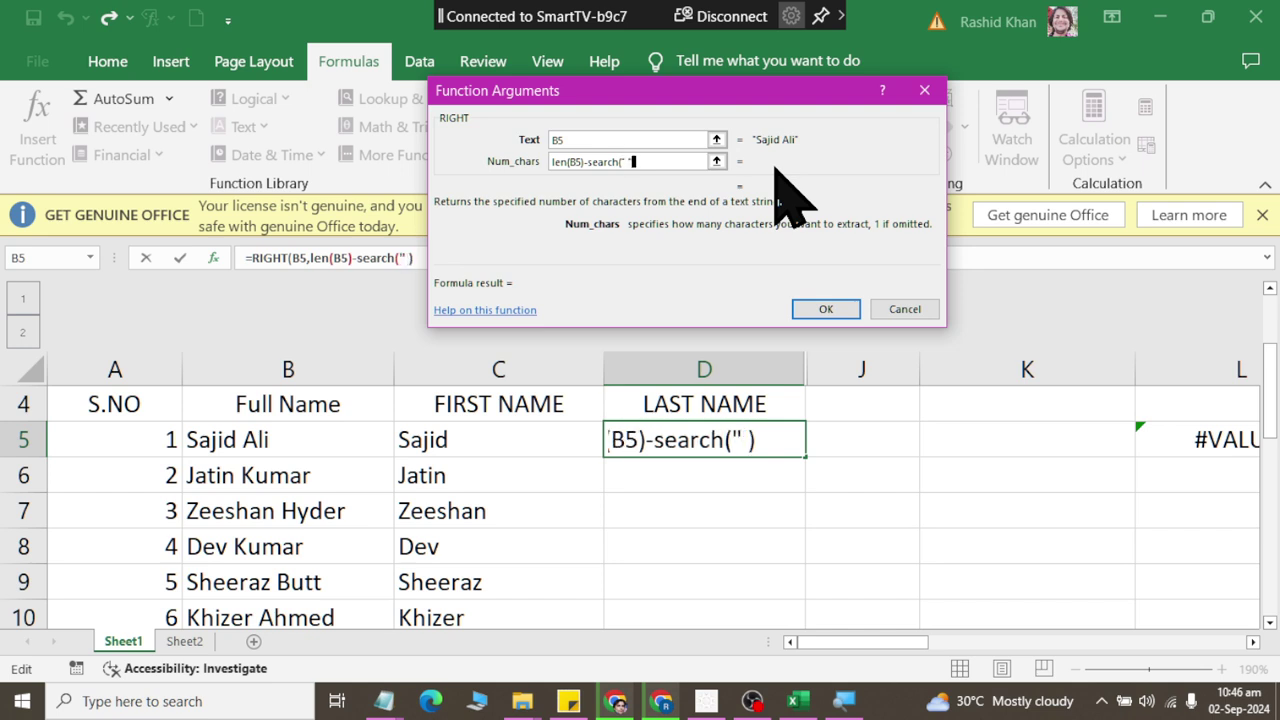
type("\"")
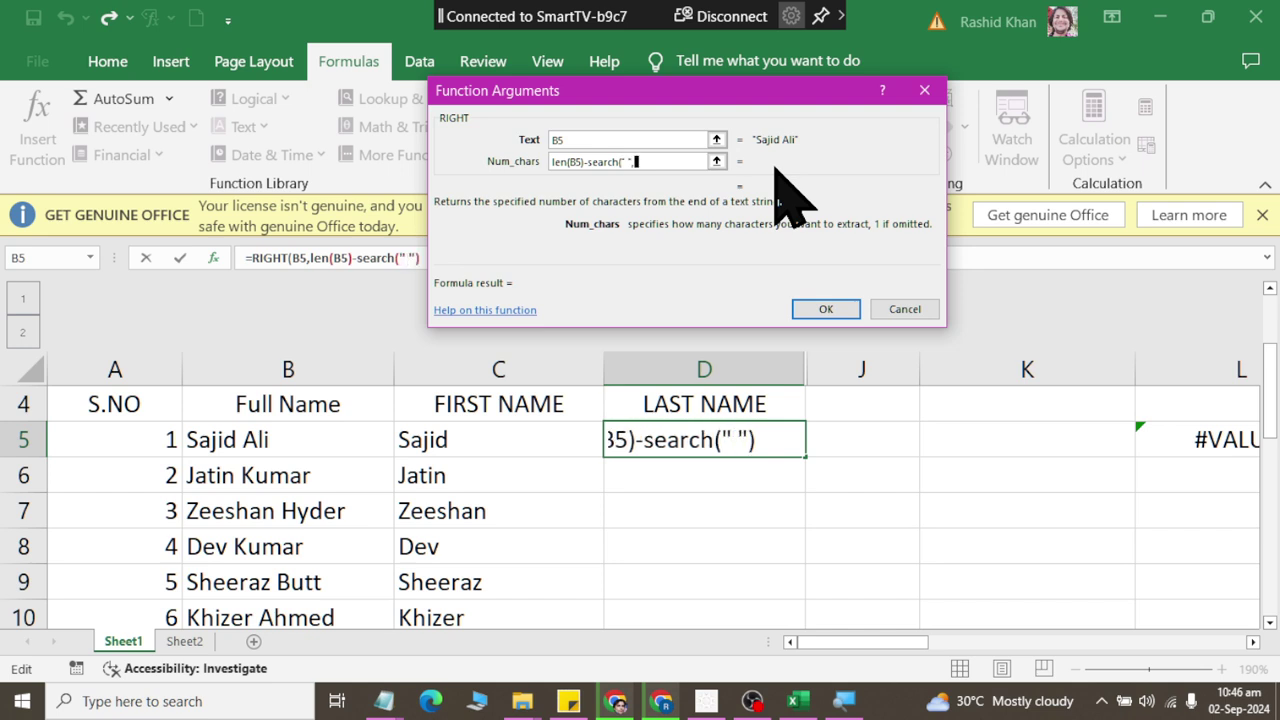
type(",b5)")
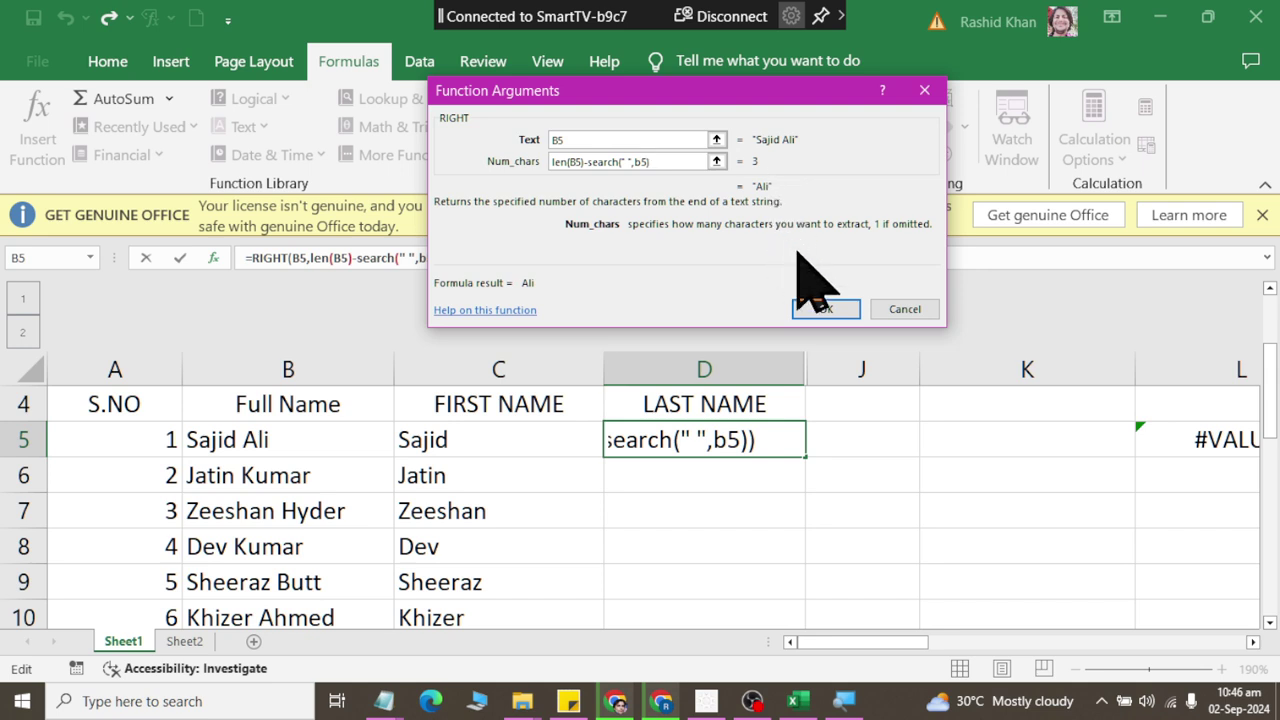
left_click(826, 309)
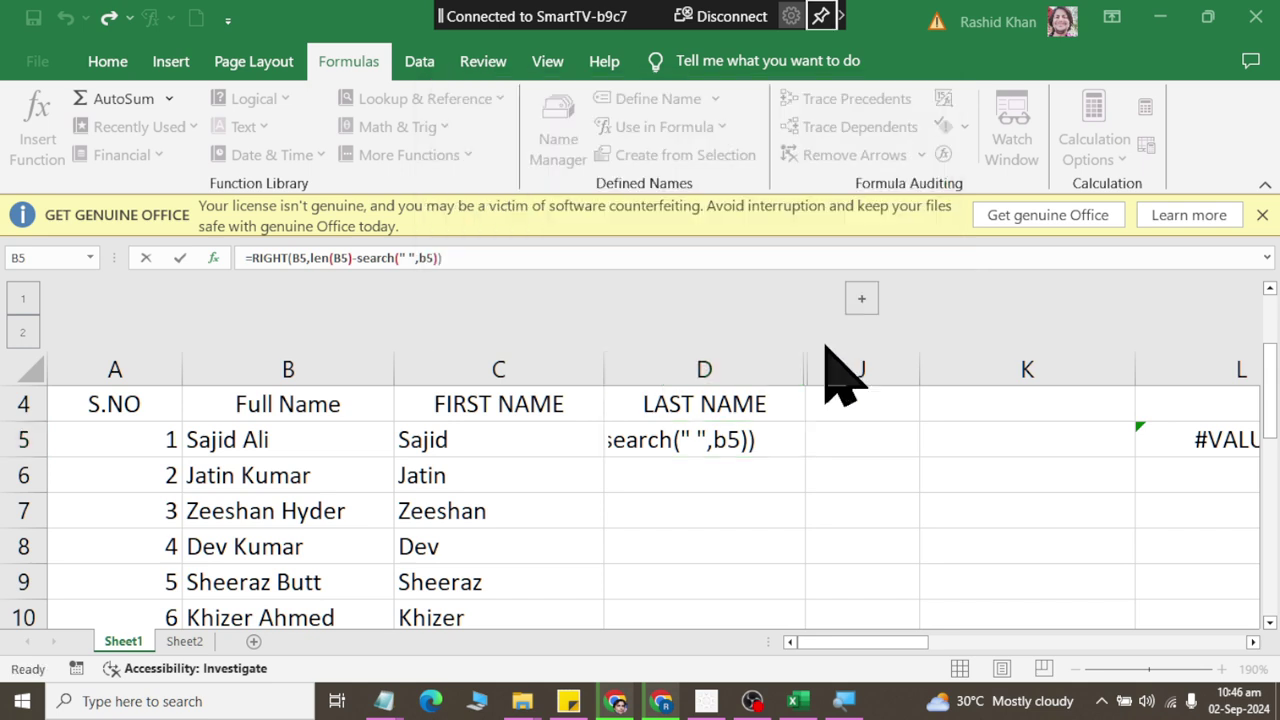
Fill the surname formula down D5:D11, giving Ali, Kumar, Hyder, Kumar, Butt, Ahmed, Anus
left_click(780, 440)
double_click(810, 458)
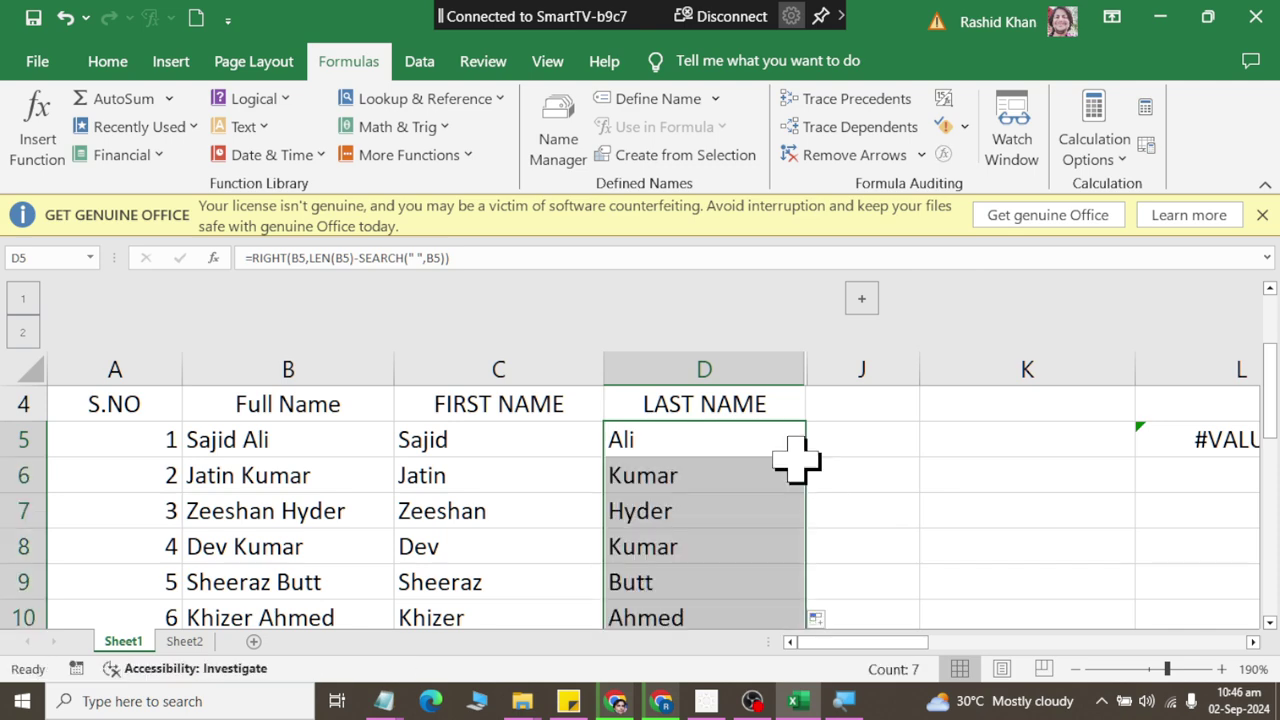
scroll(785, 452, "down", 3)
scroll(789, 450, "up", 2)
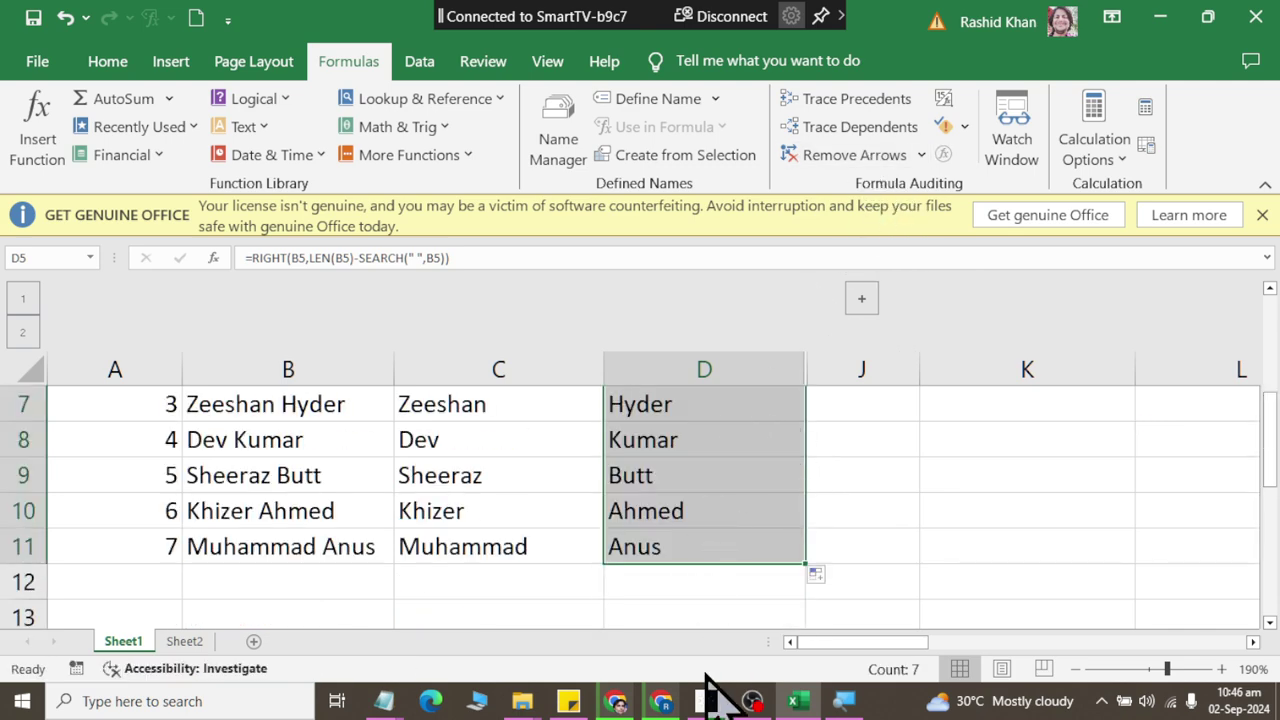
Bring up the screen magnifier window and close it
left_click(838, 700)
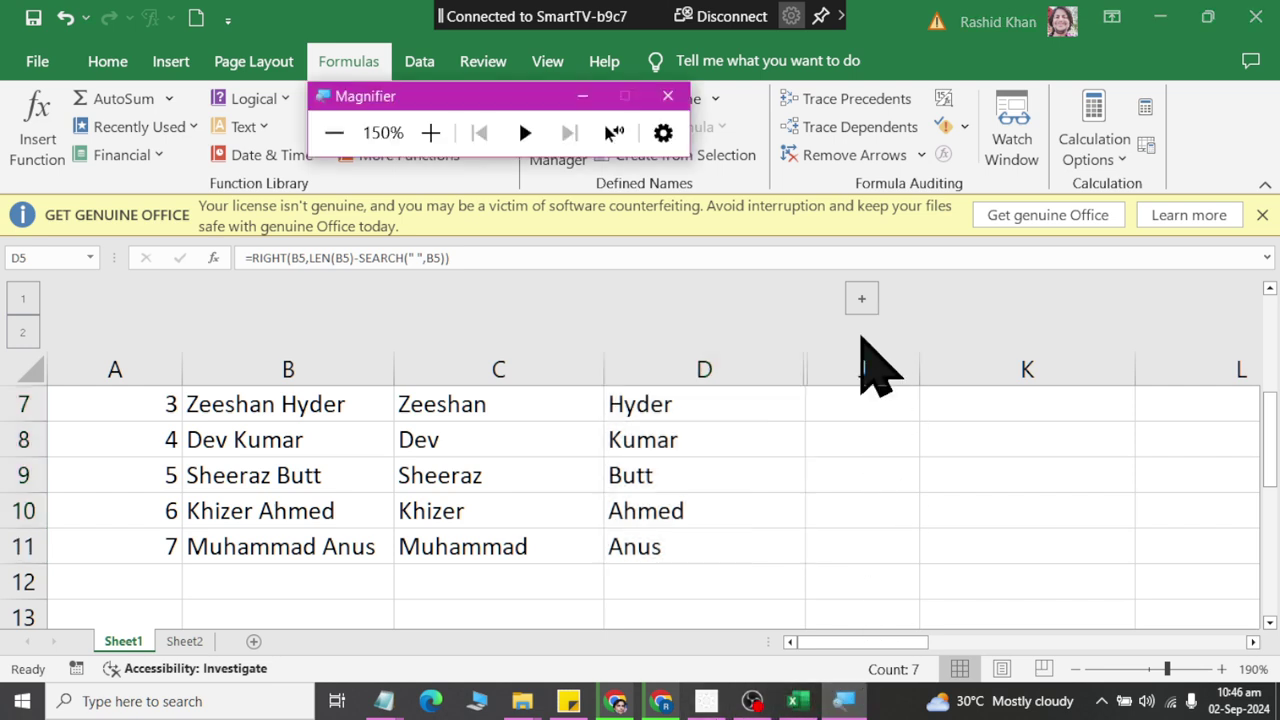
left_click(838, 702)
left_click(838, 702)
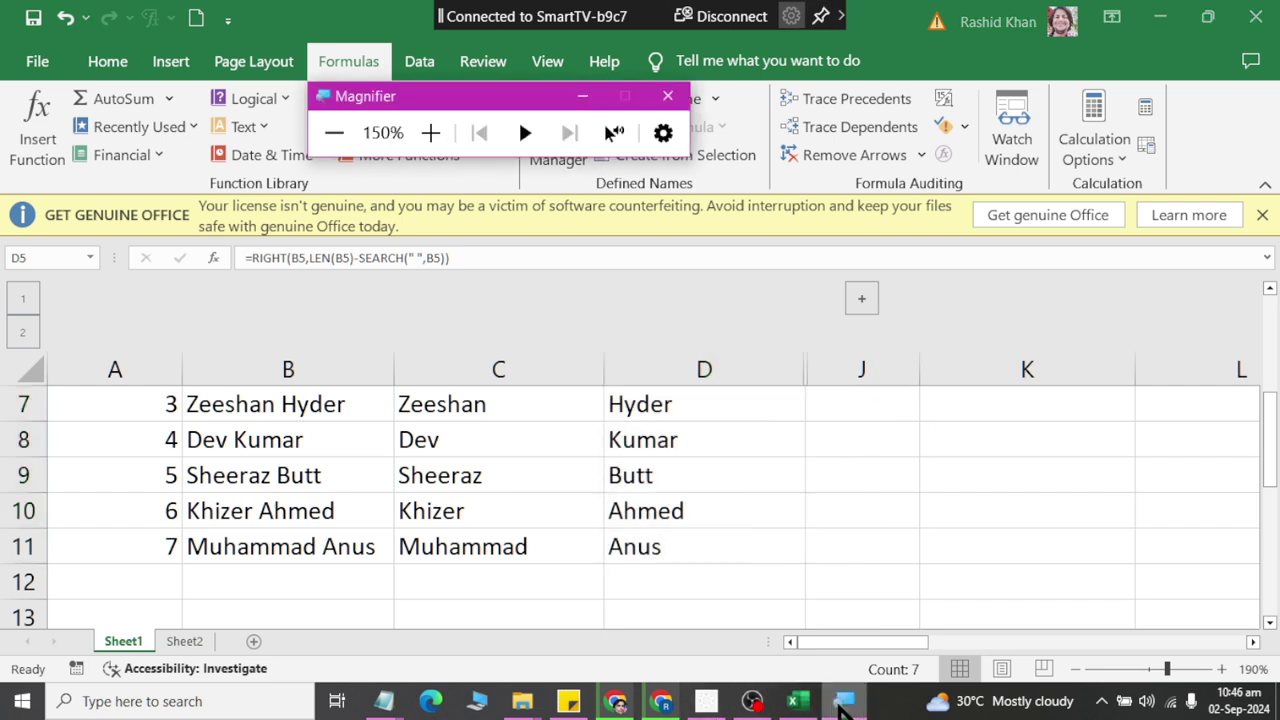
left_click(840, 704)
key("alt+Tab")
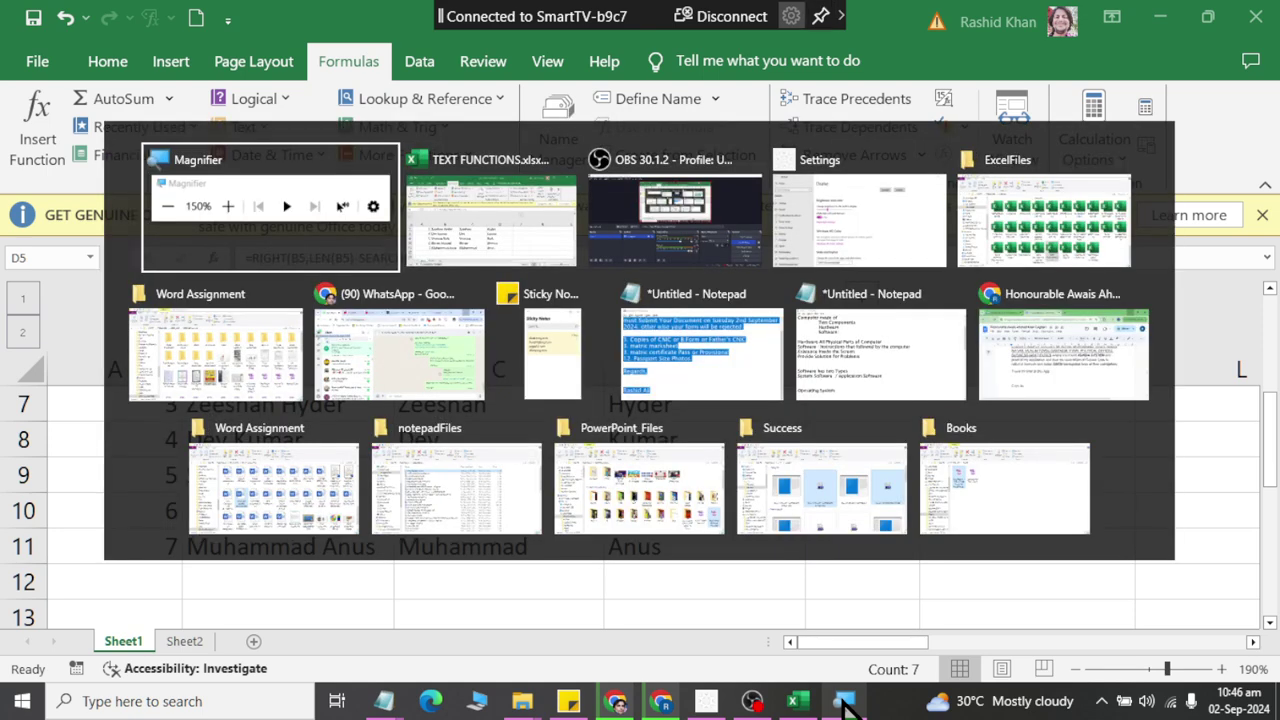
left_click(265, 205)
left_click(668, 96)
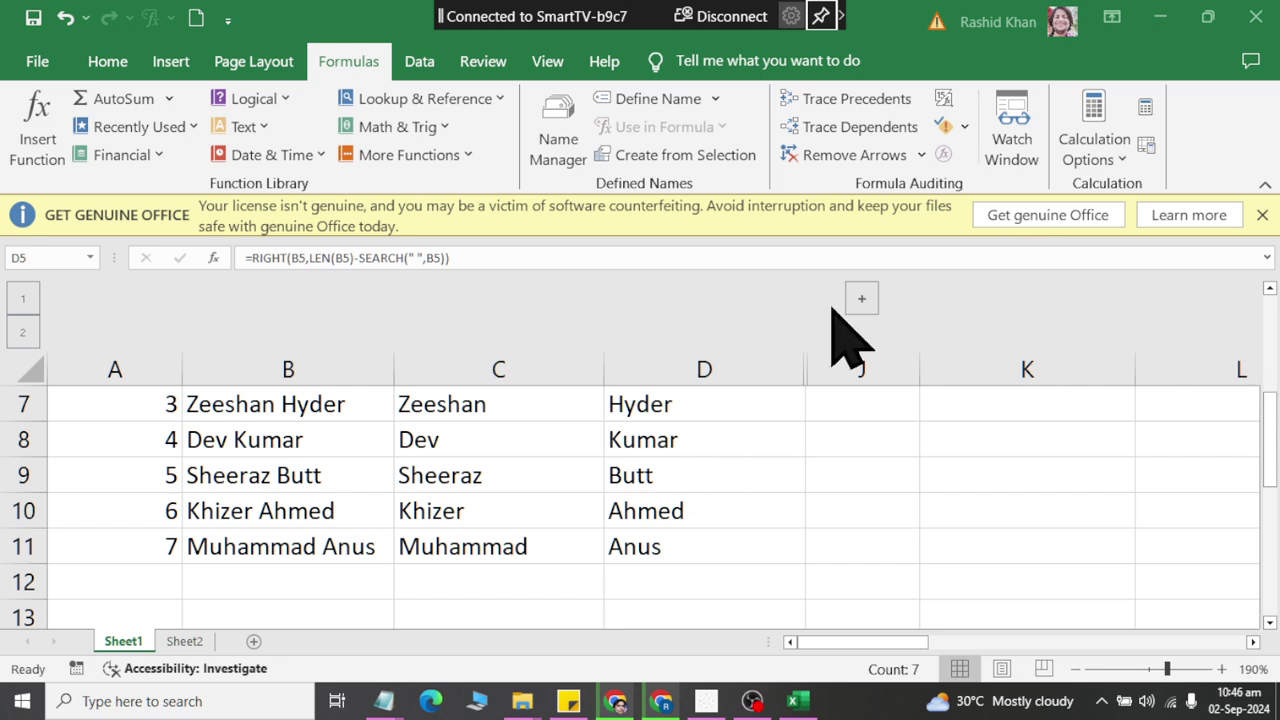
Inspect the first-name formula in C5 and dismiss the GET GENUINE OFFICE warning bar
scroll(551, 471, "up", 1)
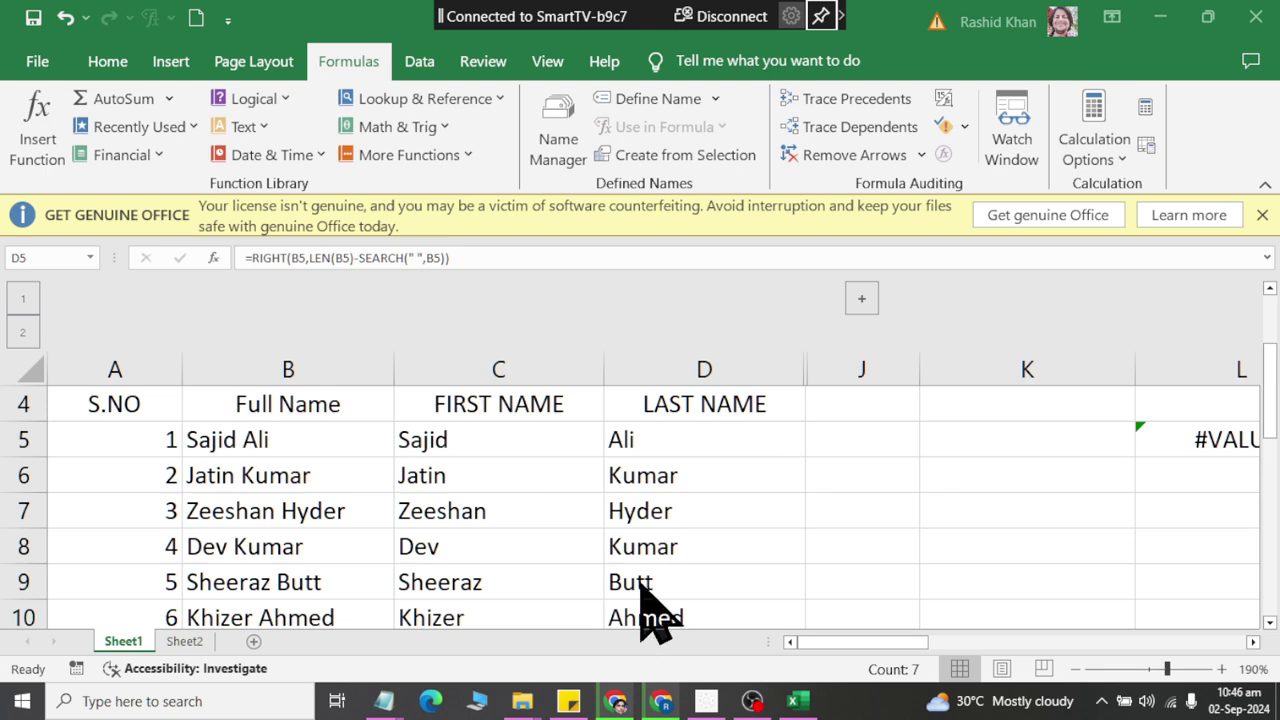
scroll(640, 585, "down", 1)
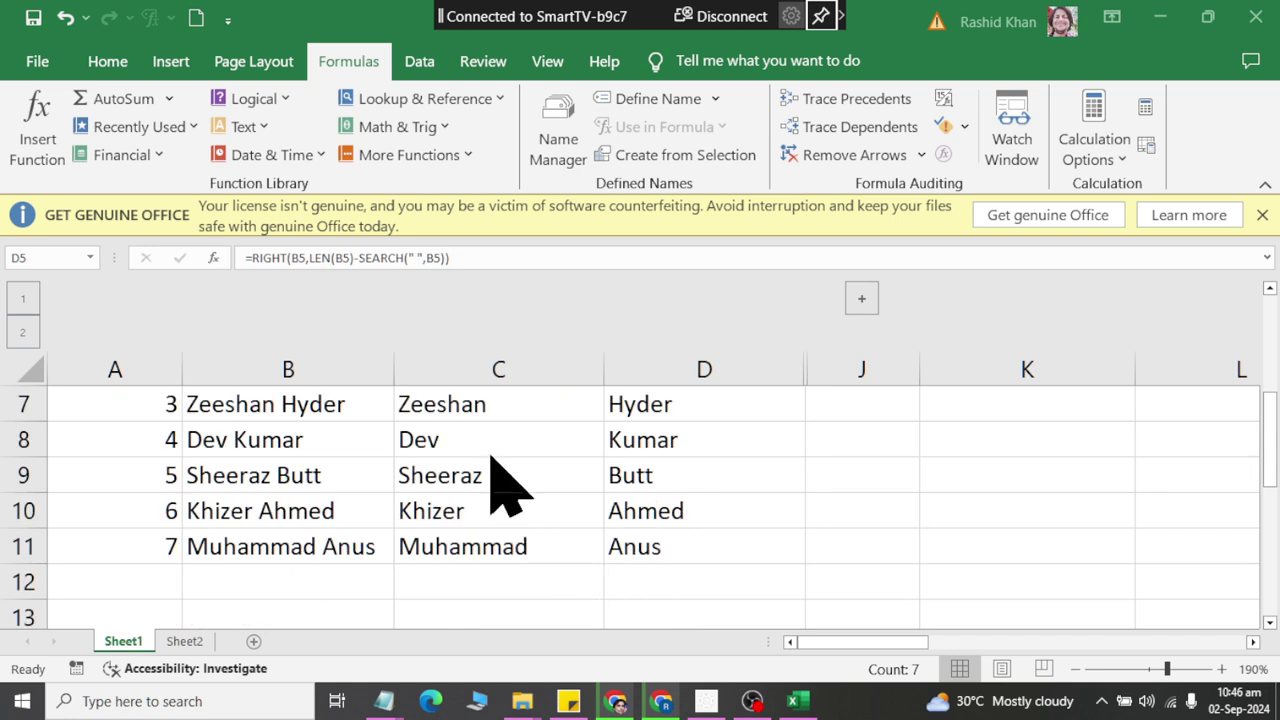
scroll(491, 480, "up", 1)
left_click(449, 443)
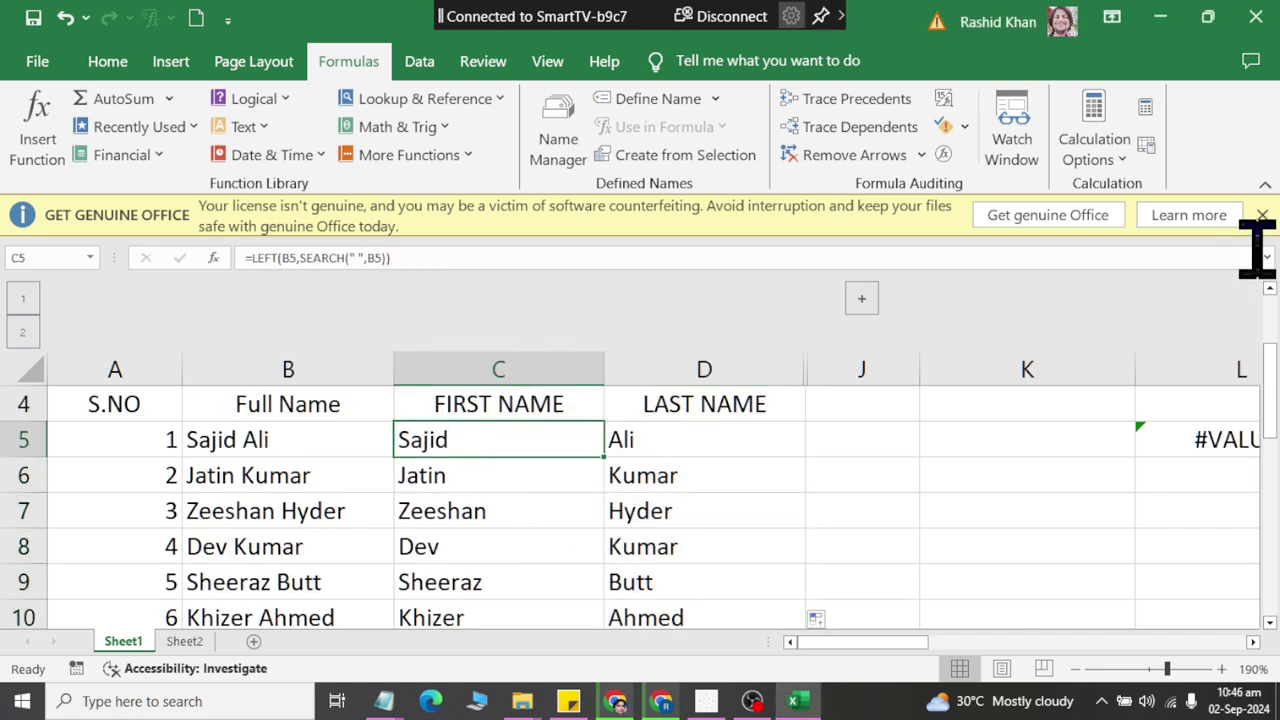
left_click(1262, 215)
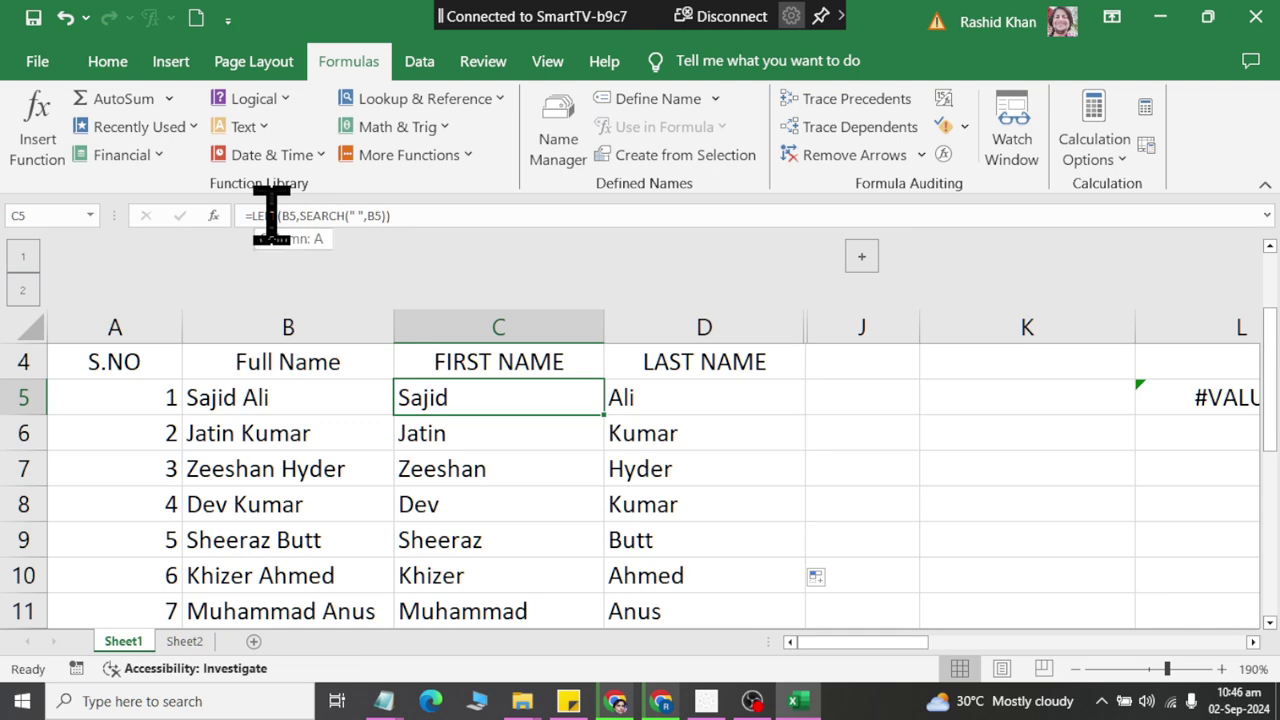
Delete the full name in B5 to see #VALUE!, then undo to restore it
left_click(305, 398)
key("Delete")
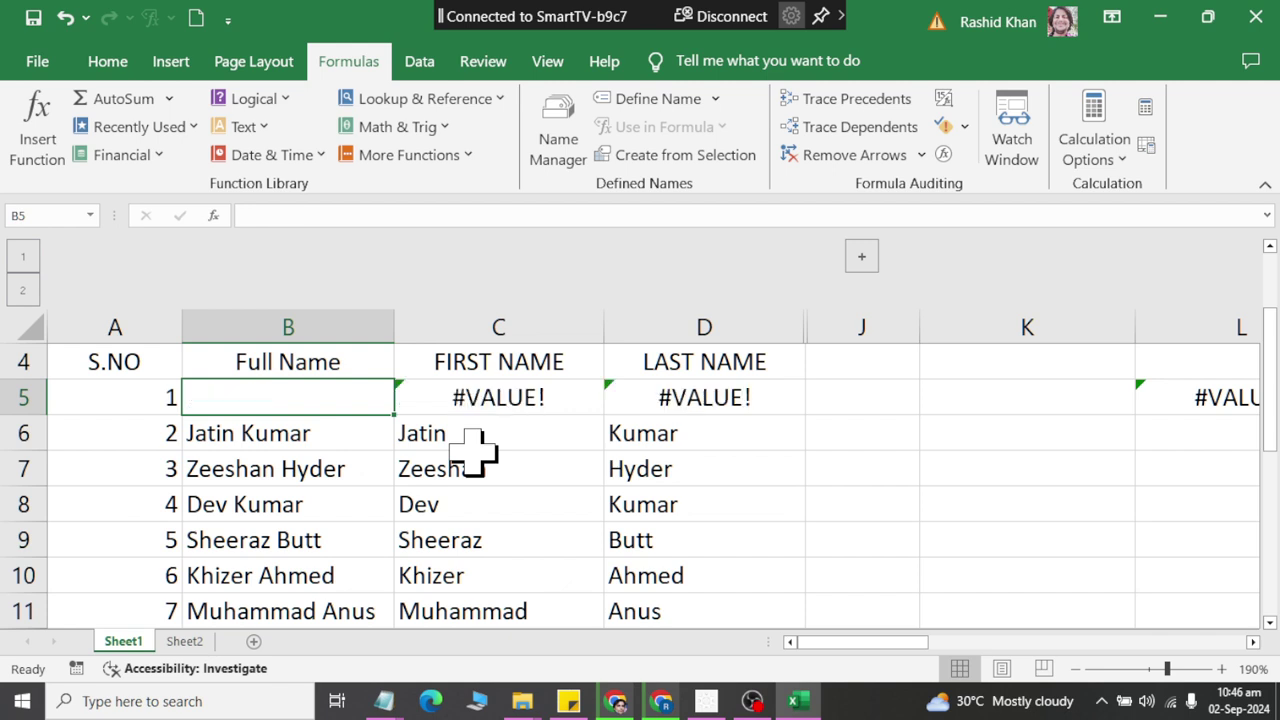
key("ctrl+z")
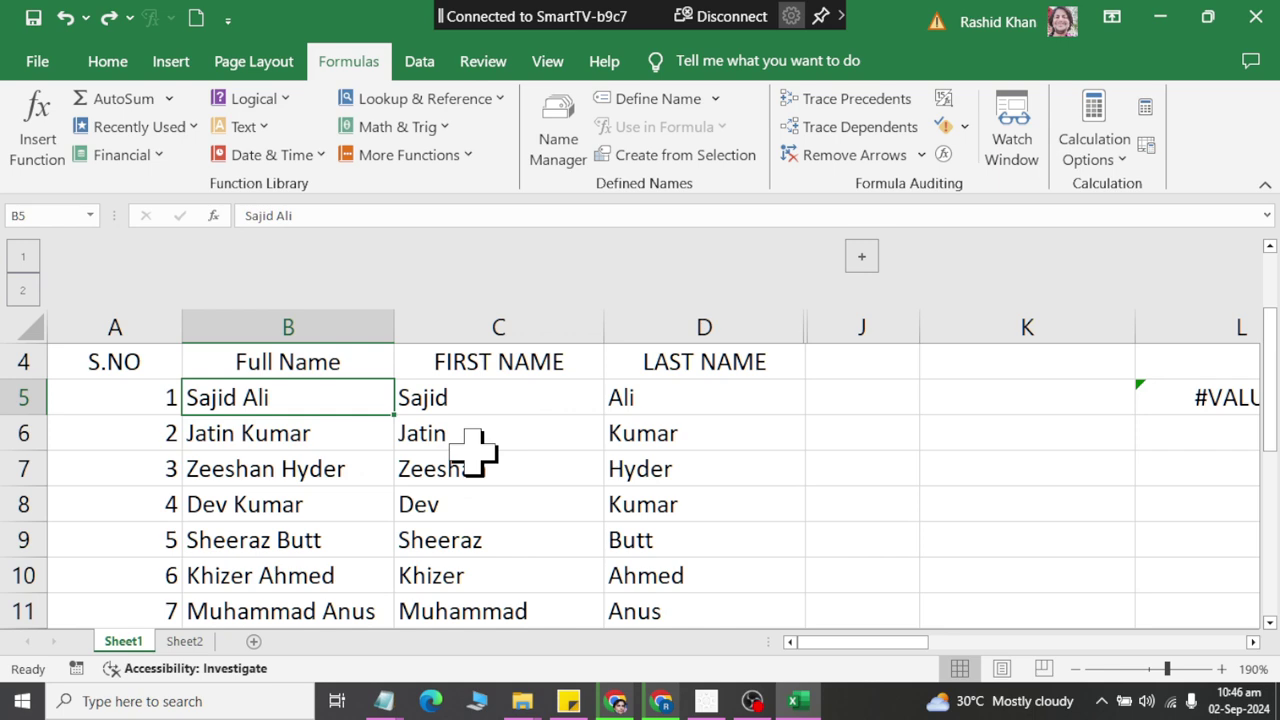
Copy the first and last name results and paste them back as plain values
left_click_drag(452, 398, 683, 522)
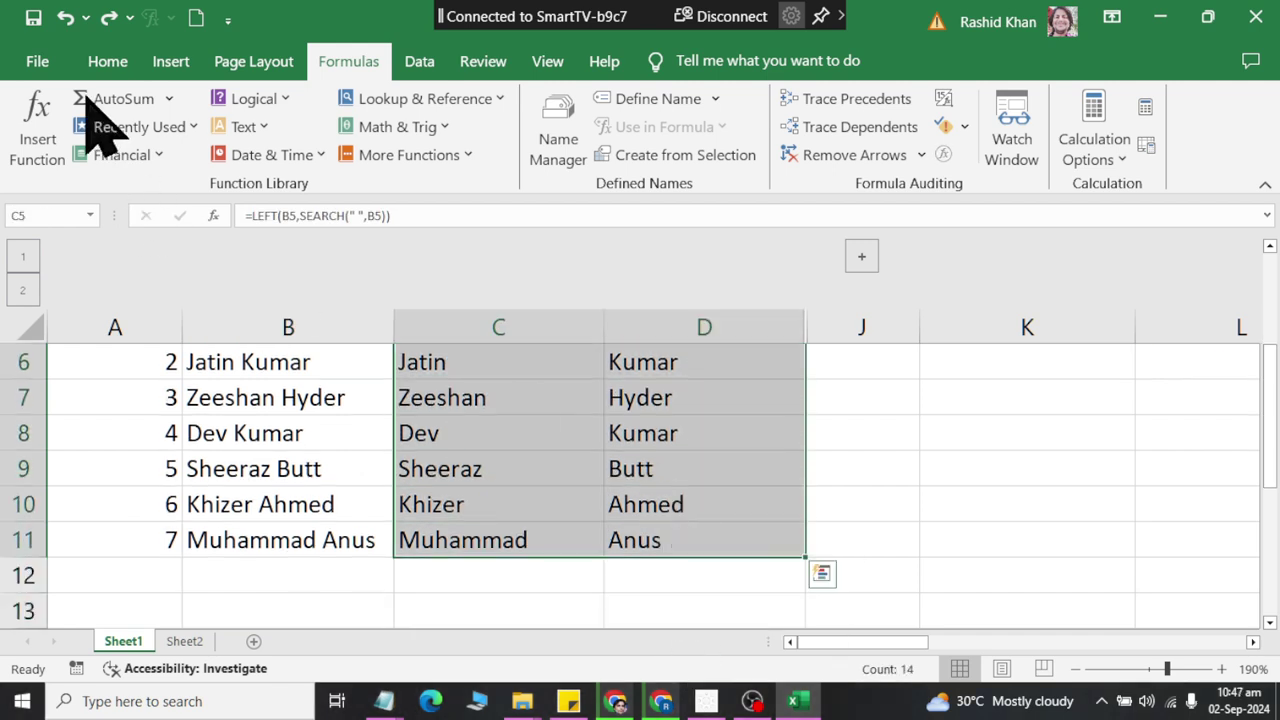
left_click(107, 61)
left_click(68, 128)
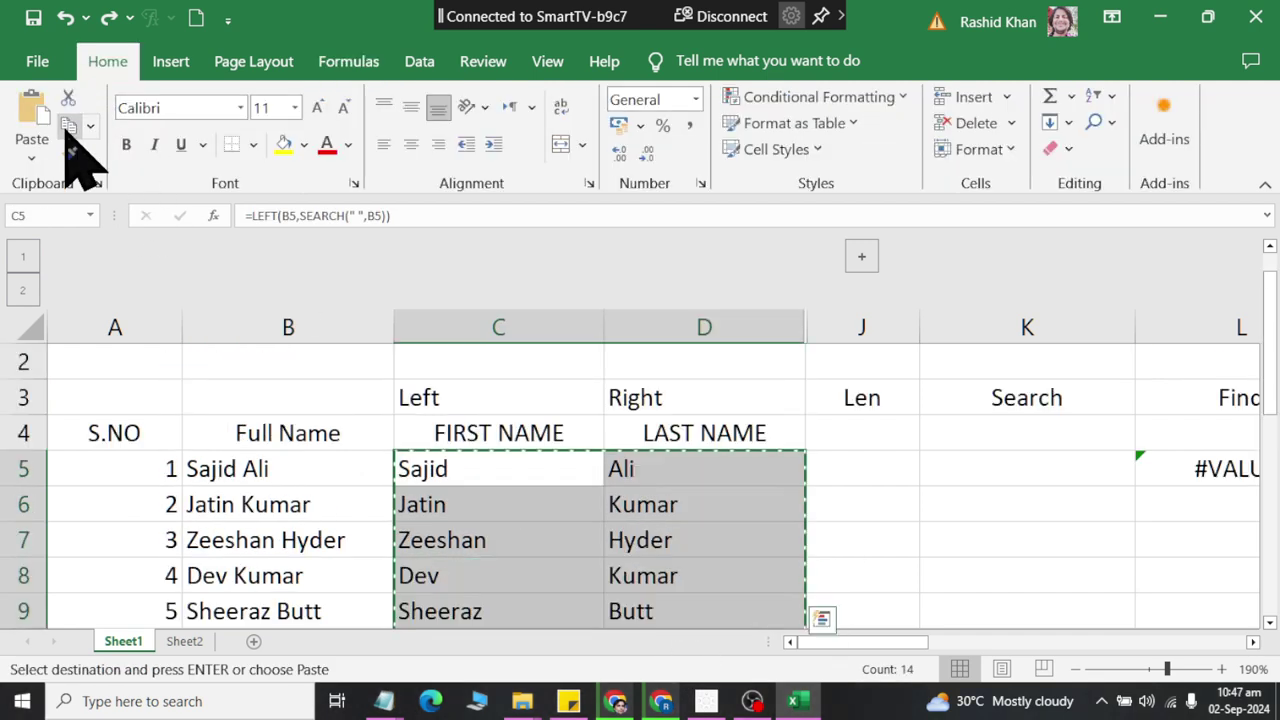
left_click(30, 162)
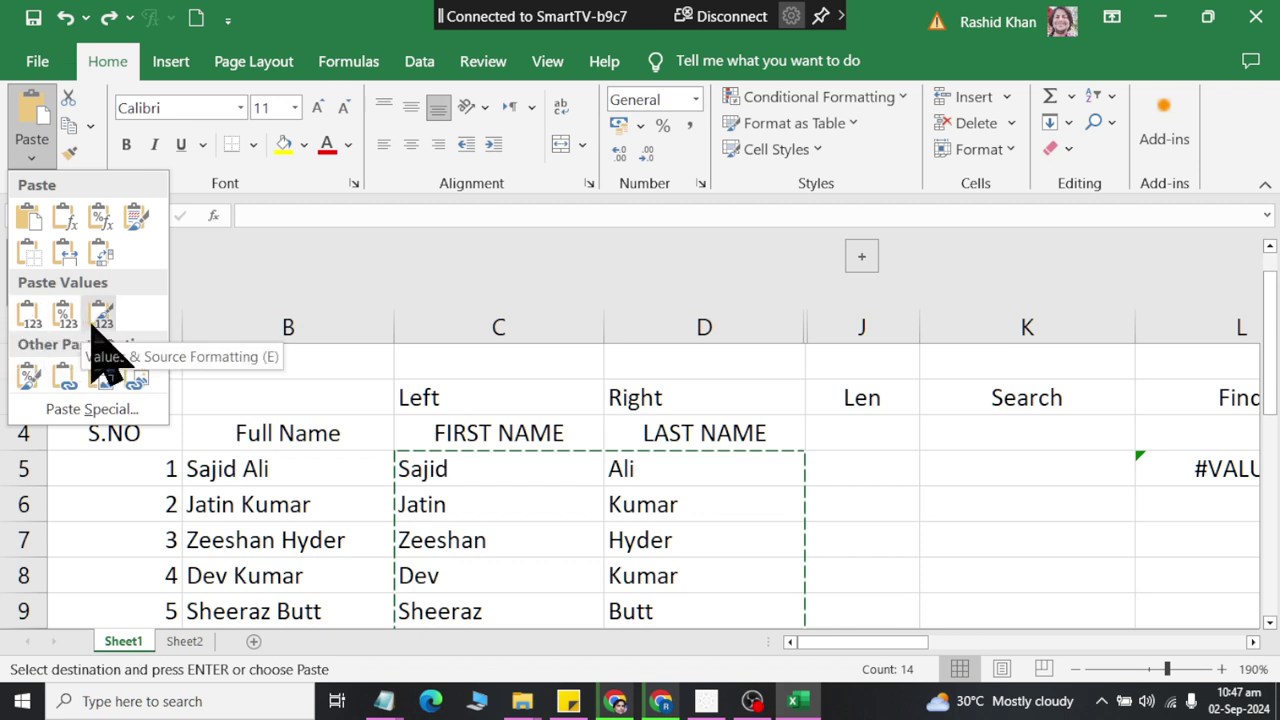
left_click(29, 318)
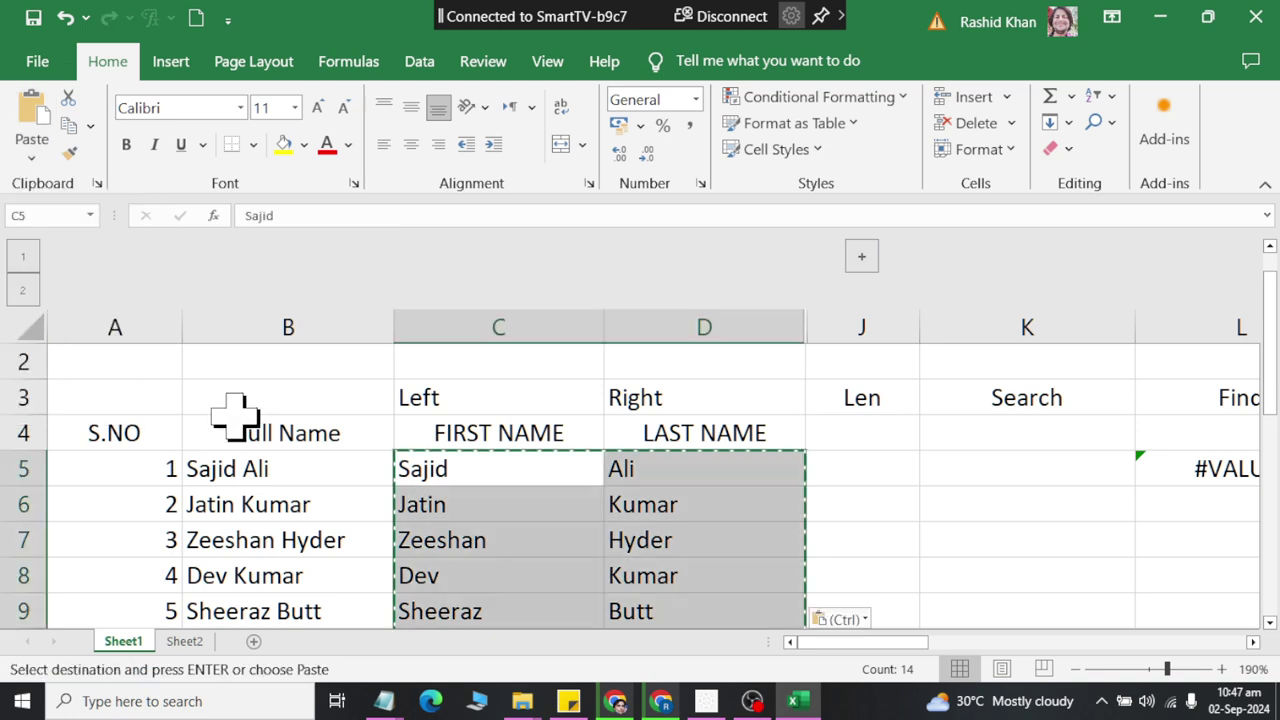
Check that C5 holds plain text, cancel the copy, and select the full names B5:B11
left_click(486, 484)
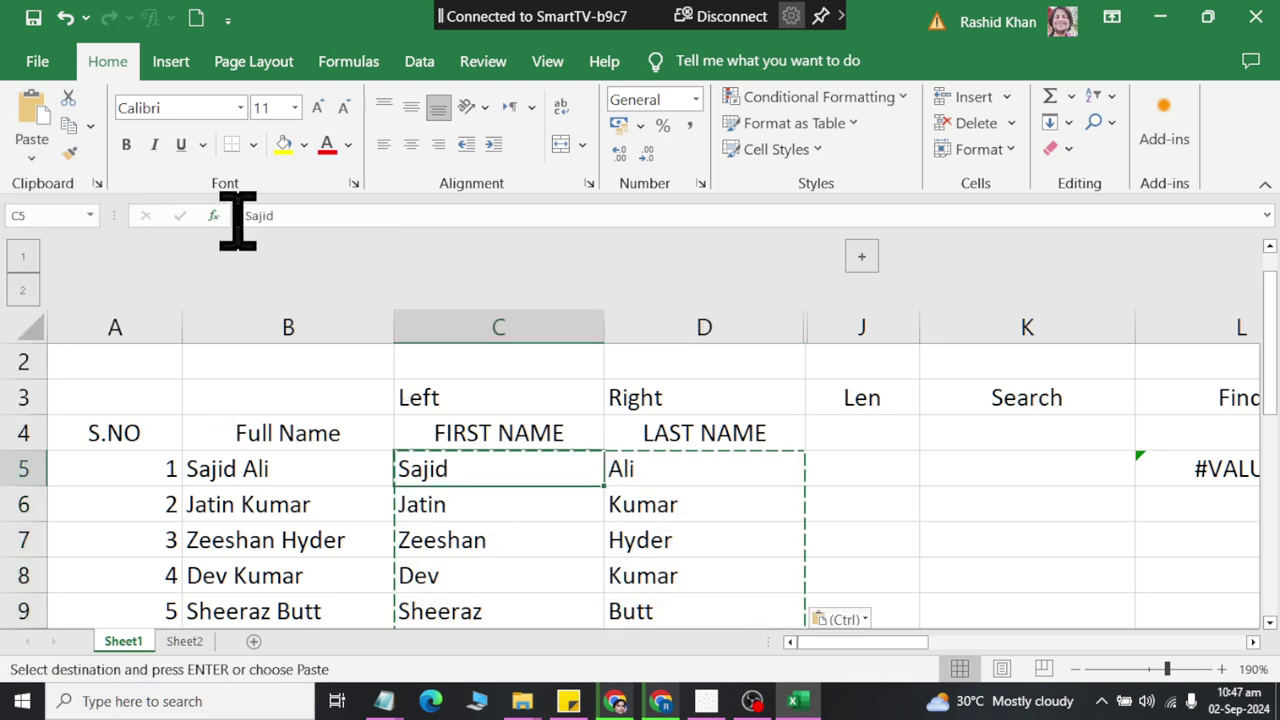
left_click(670, 470)
left_click(471, 514)
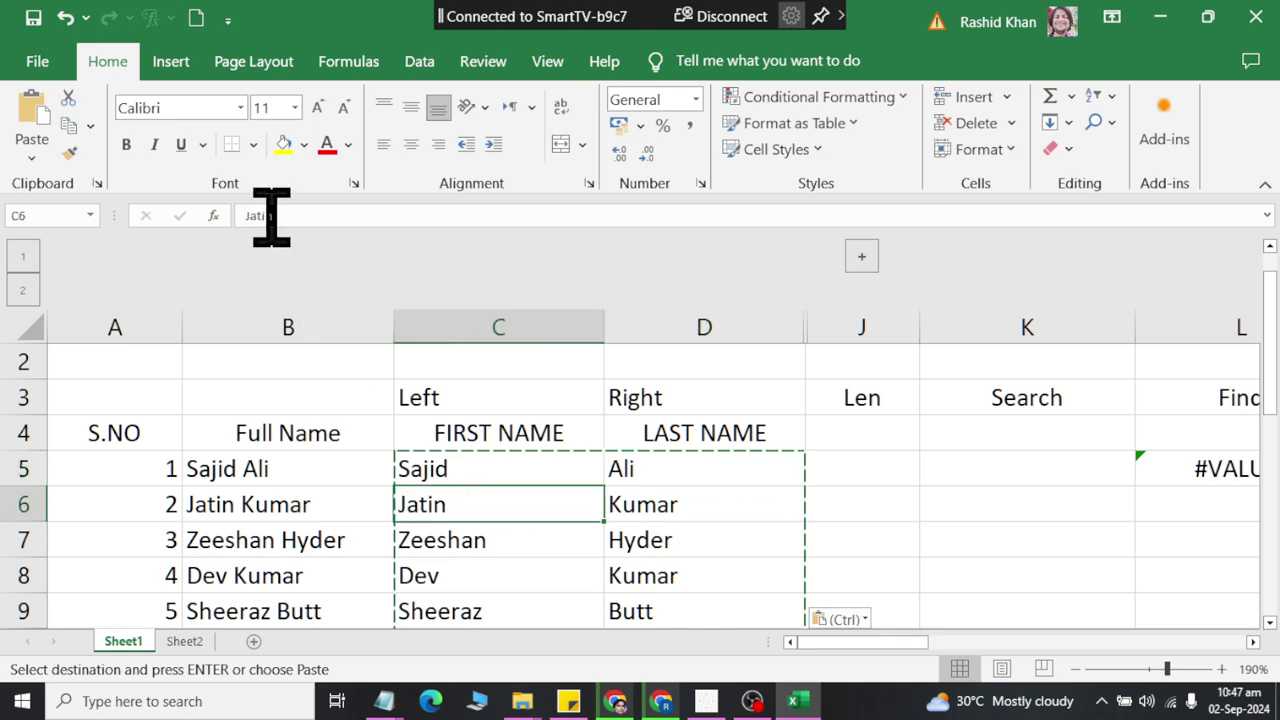
key("Escape")
mouse_move(343, 471)
left_mouse_down()
mouse_move(287, 522)
mouse_move(286, 694)
left_mouse_up()
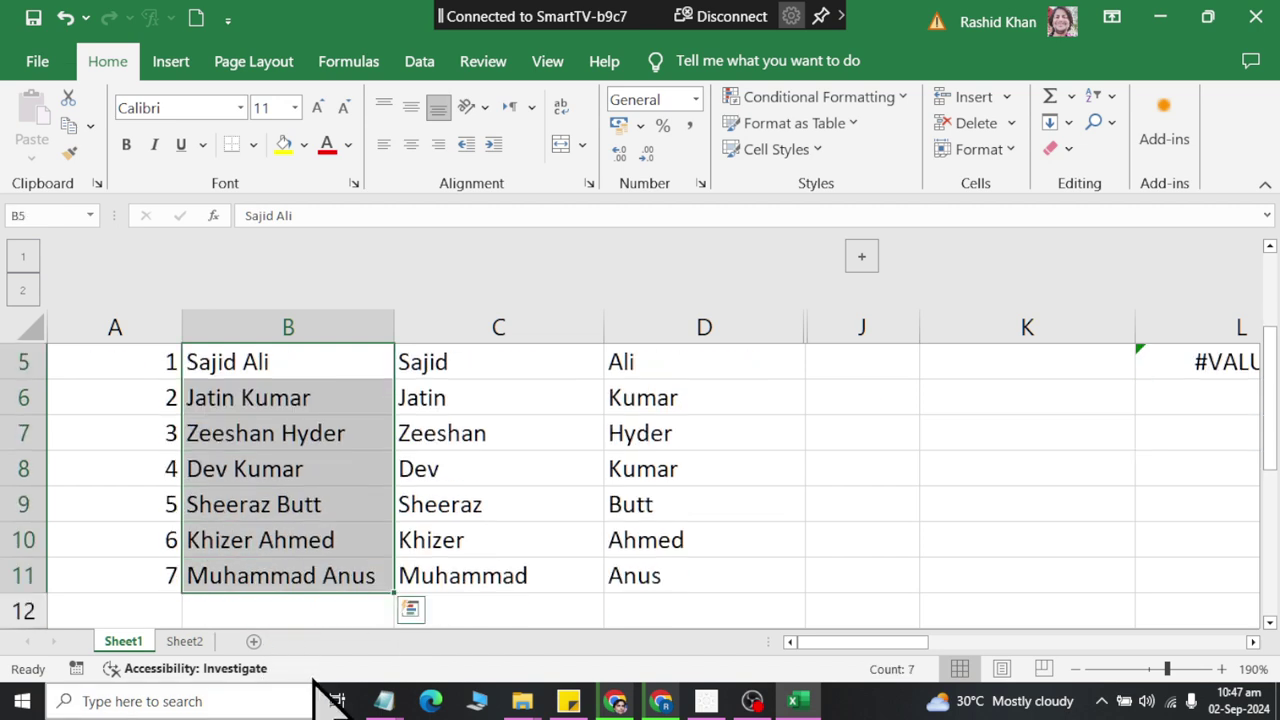
Clear B5:B11 and Flash Fill (Ctrl+E) the combined first and last names back in
key("Delete")
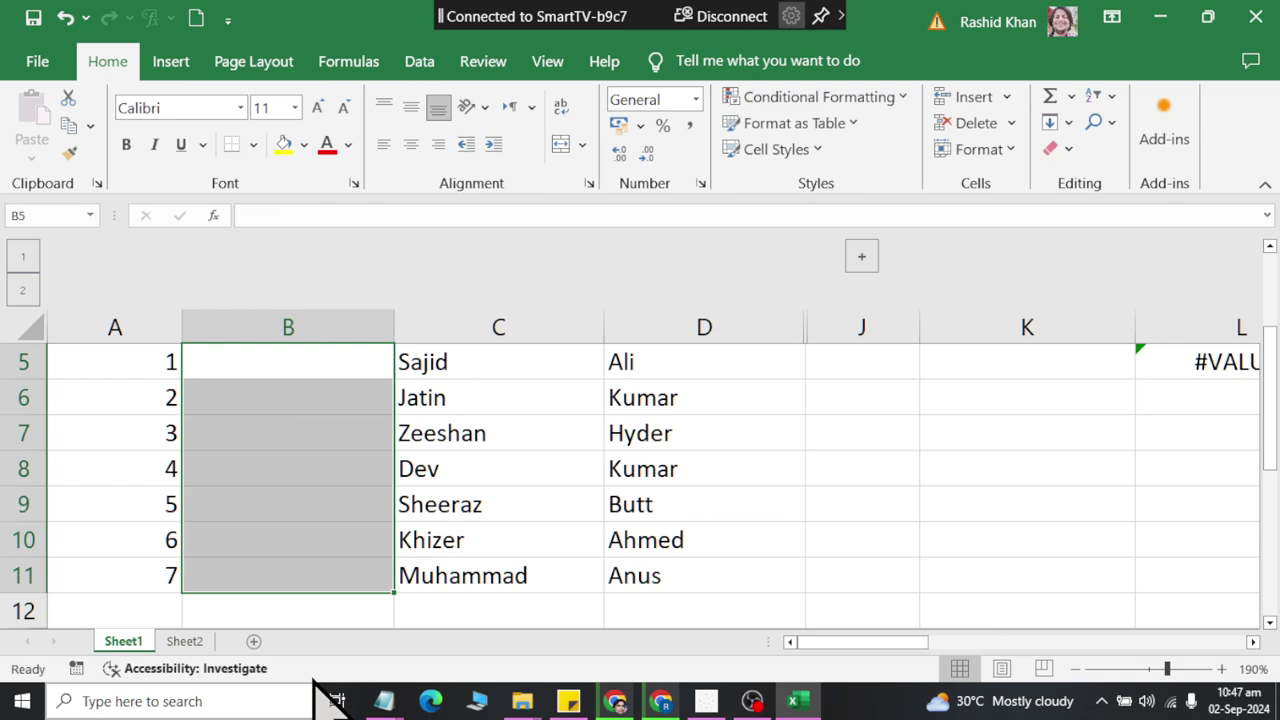
key("ctrl+e")
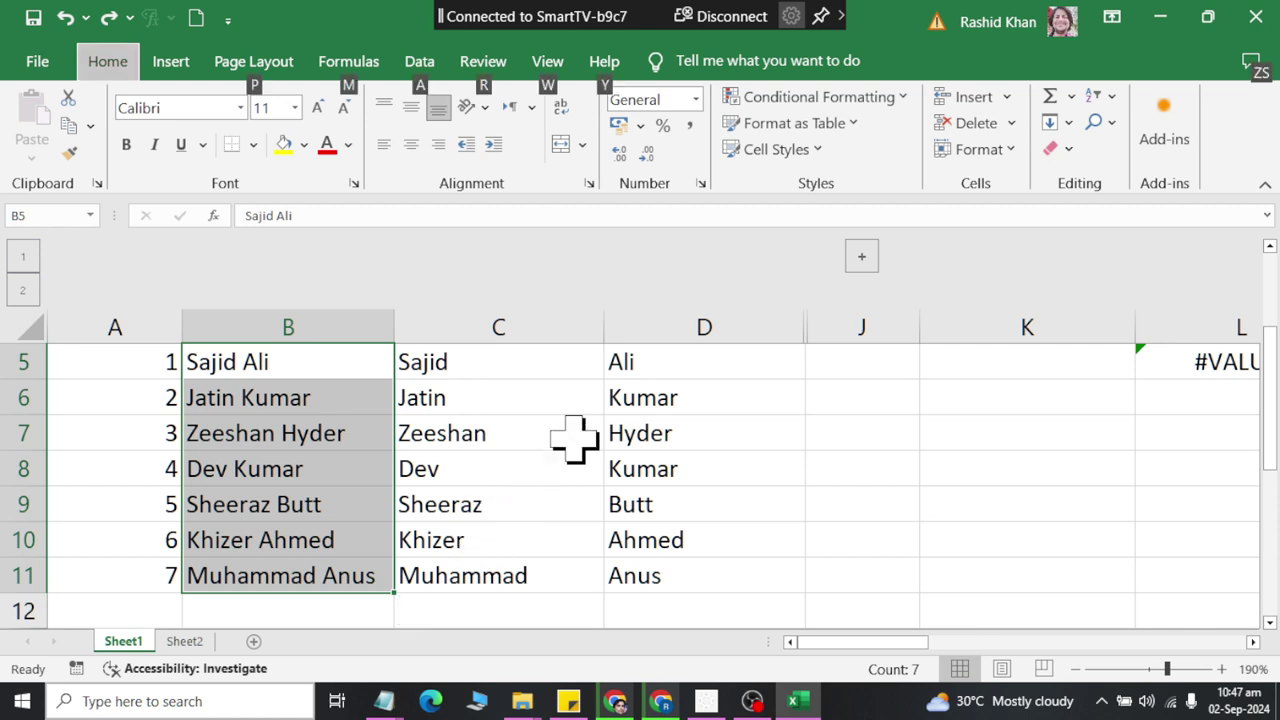
scroll(620, 460, "up", 2)
left_click(686, 495)
Expand and collapse columns E–I, select headings D3:K3, then switch to Display settings
left_click(862, 258)
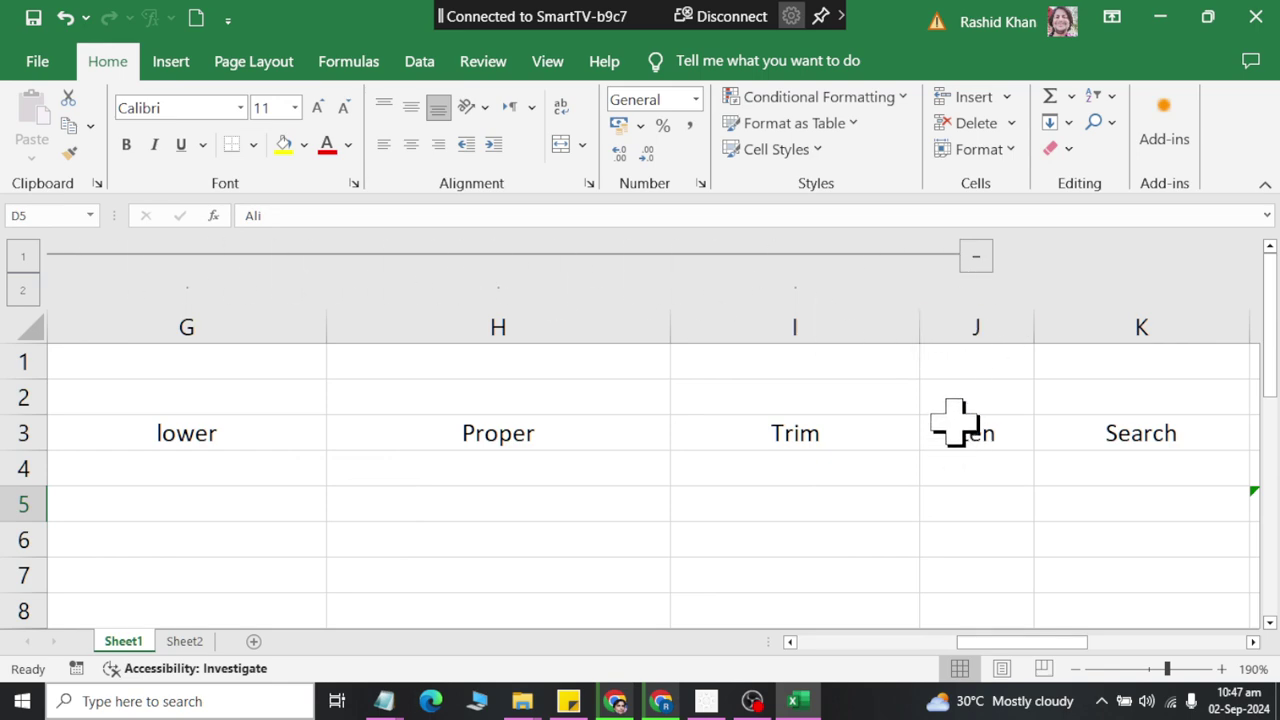
left_click(976, 256)
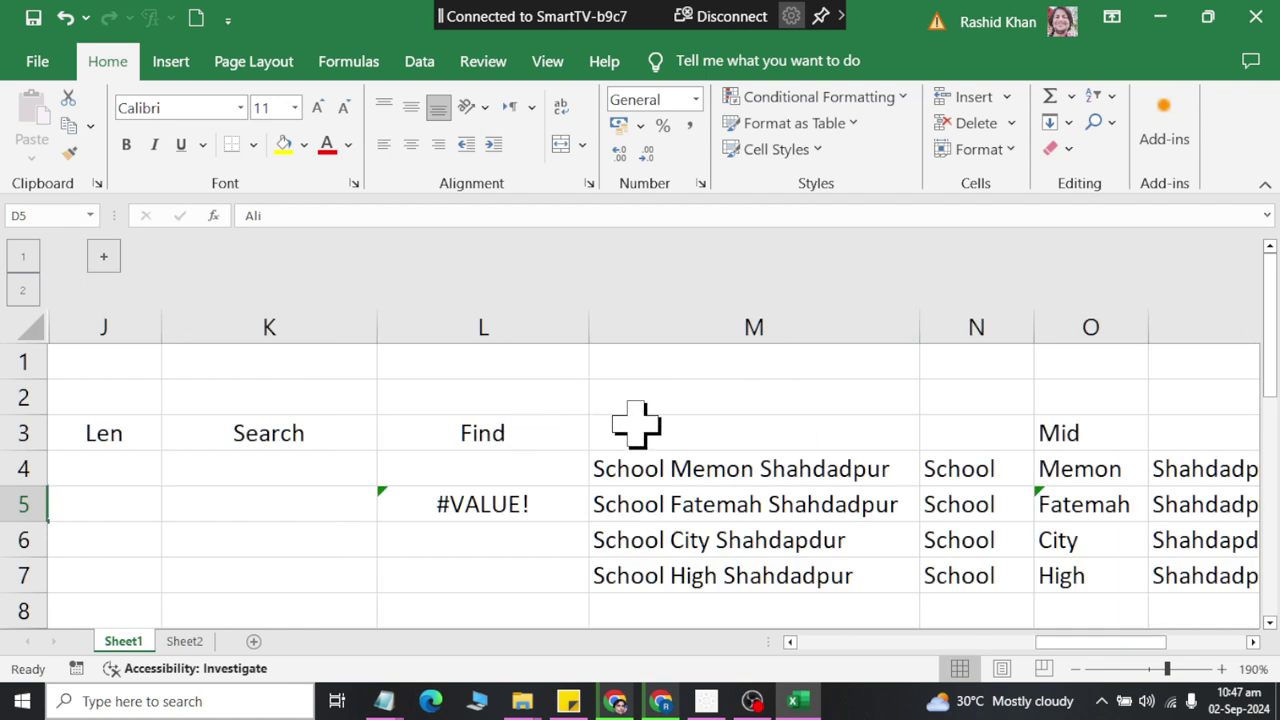
left_click_drag(1040, 641, 740, 660)
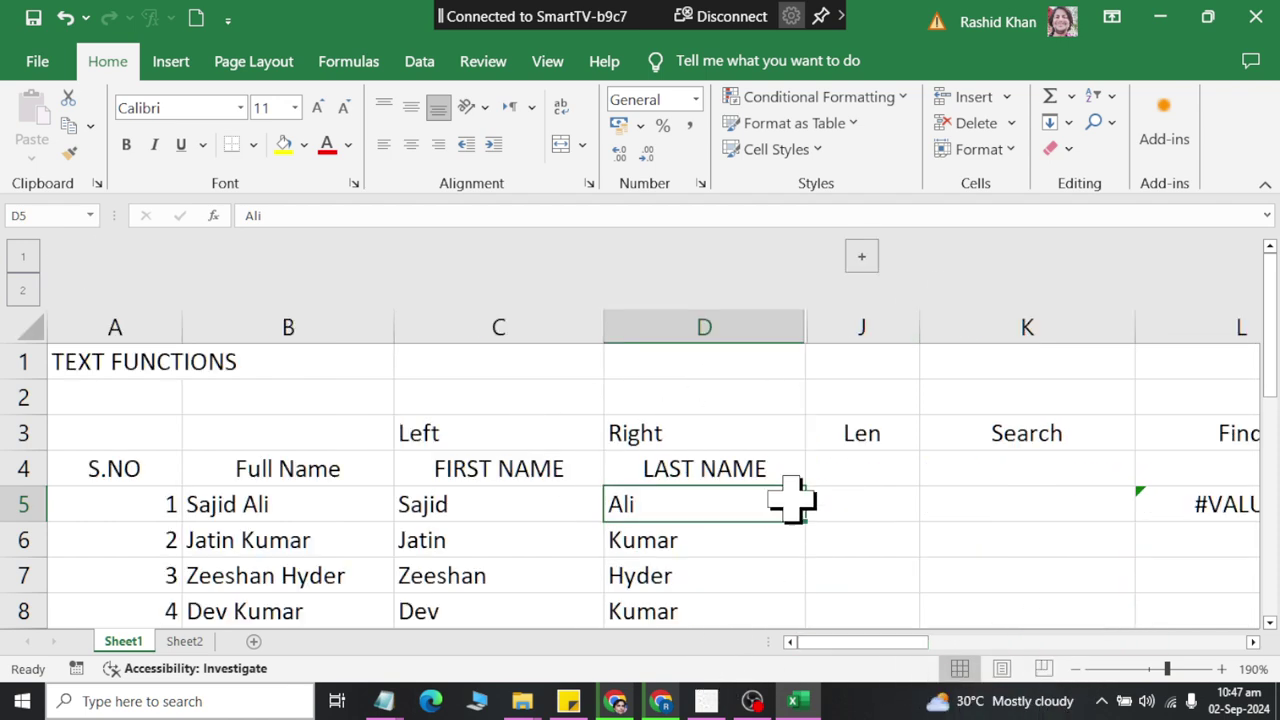
left_click(726, 438)
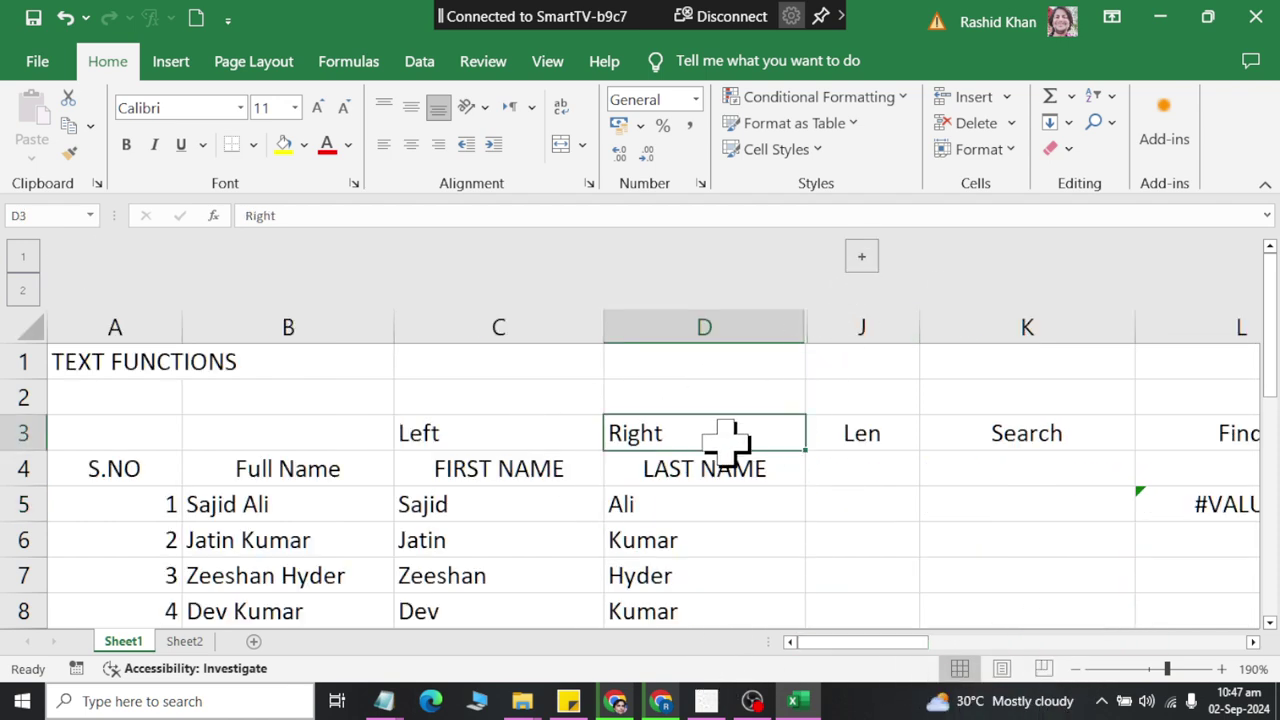
left_click_drag(747, 440, 990, 445)
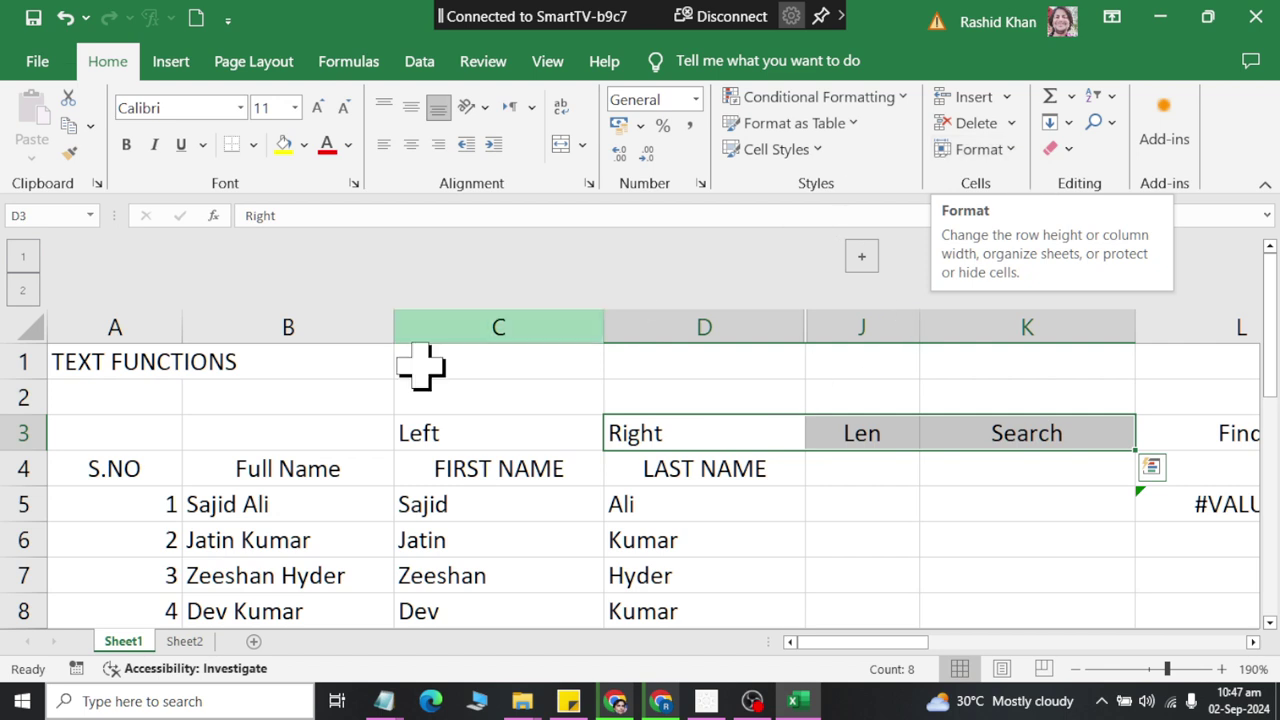
left_click(615, 700)
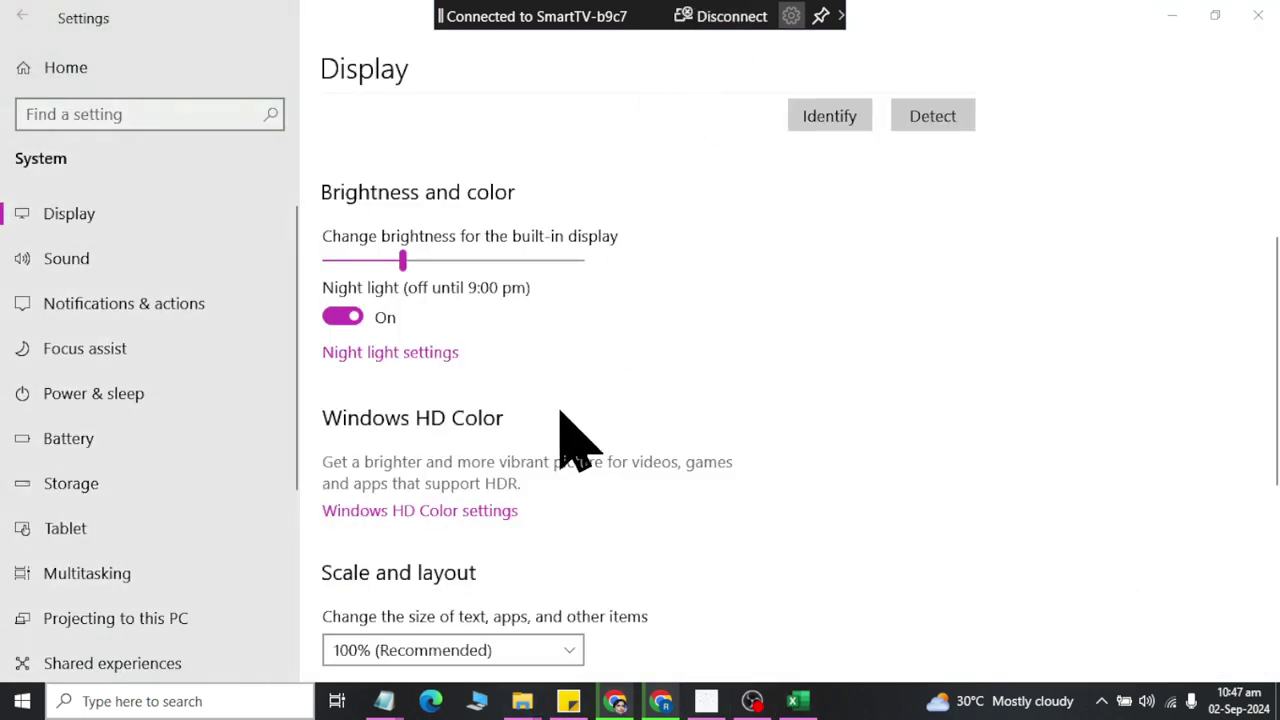
Open Connect to a wireless display in Display settings, close it, and return to the TEXT FUNCTIONS workbook
scroll(540, 480, "down", 2)
scroll(510, 540, "down", 2)
scroll(560, 480, "down", 3)
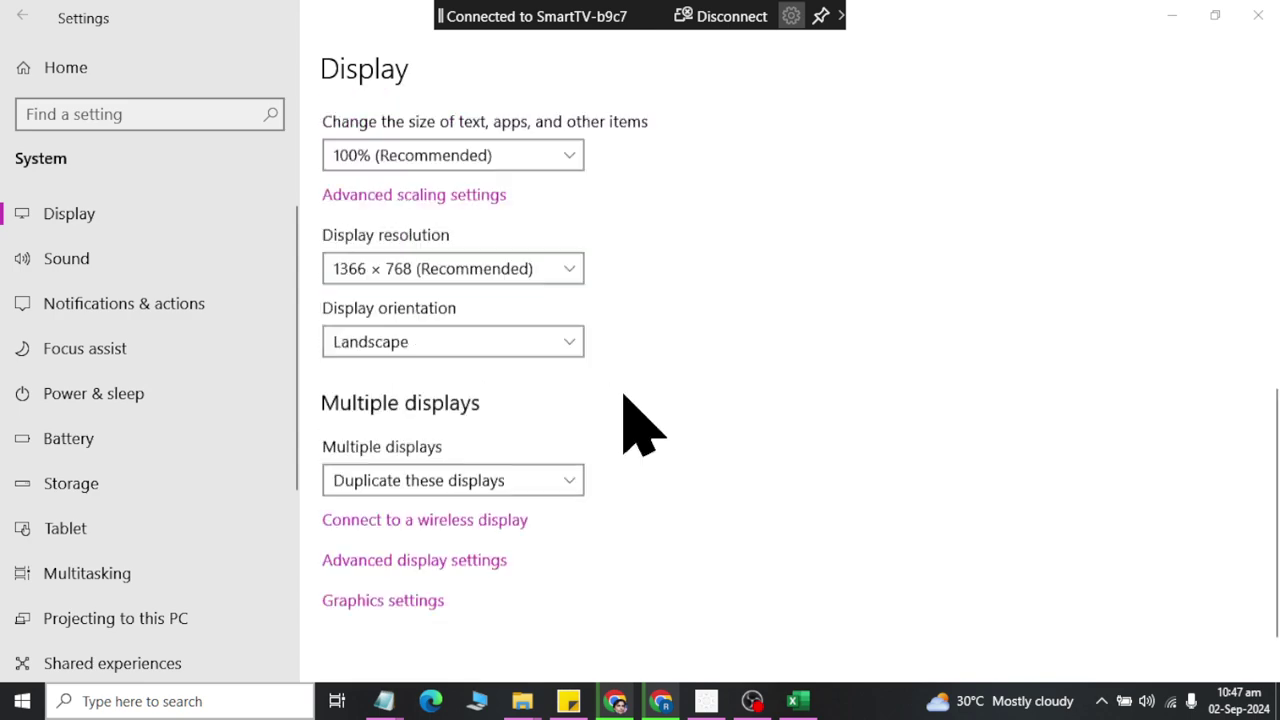
left_click(455, 517)
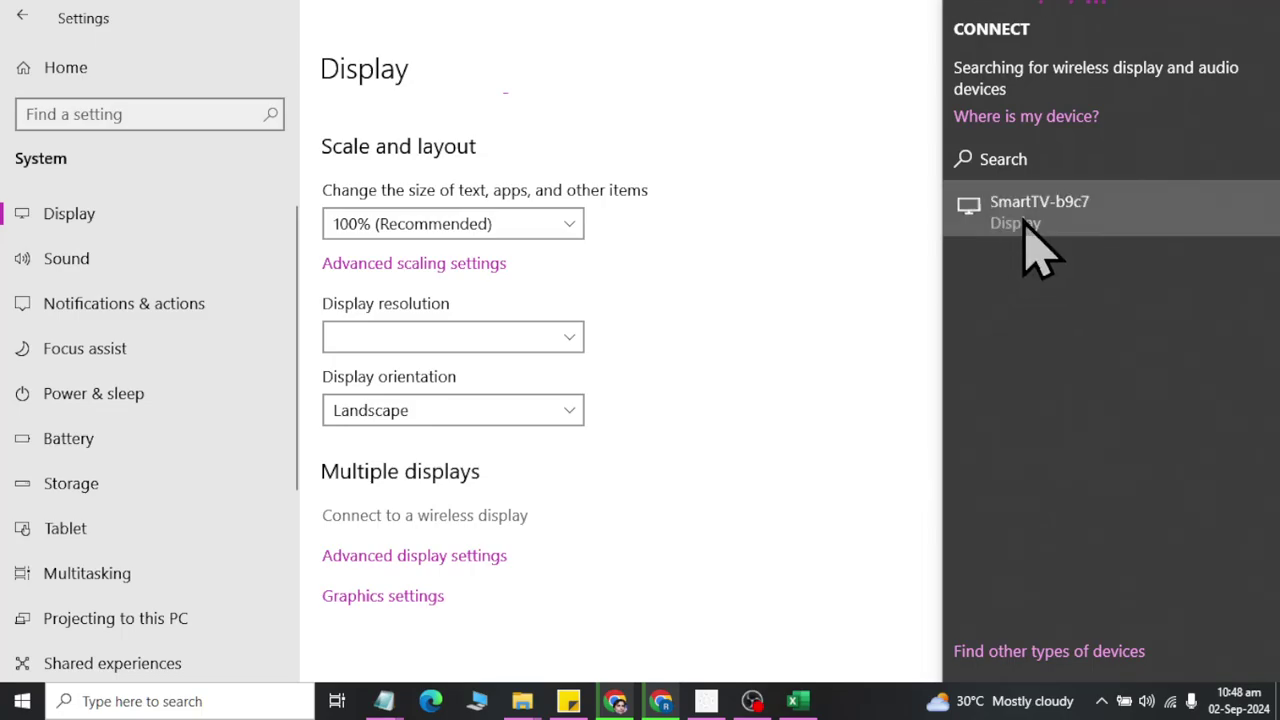
left_click(1030, 210)
left_click(793, 701)
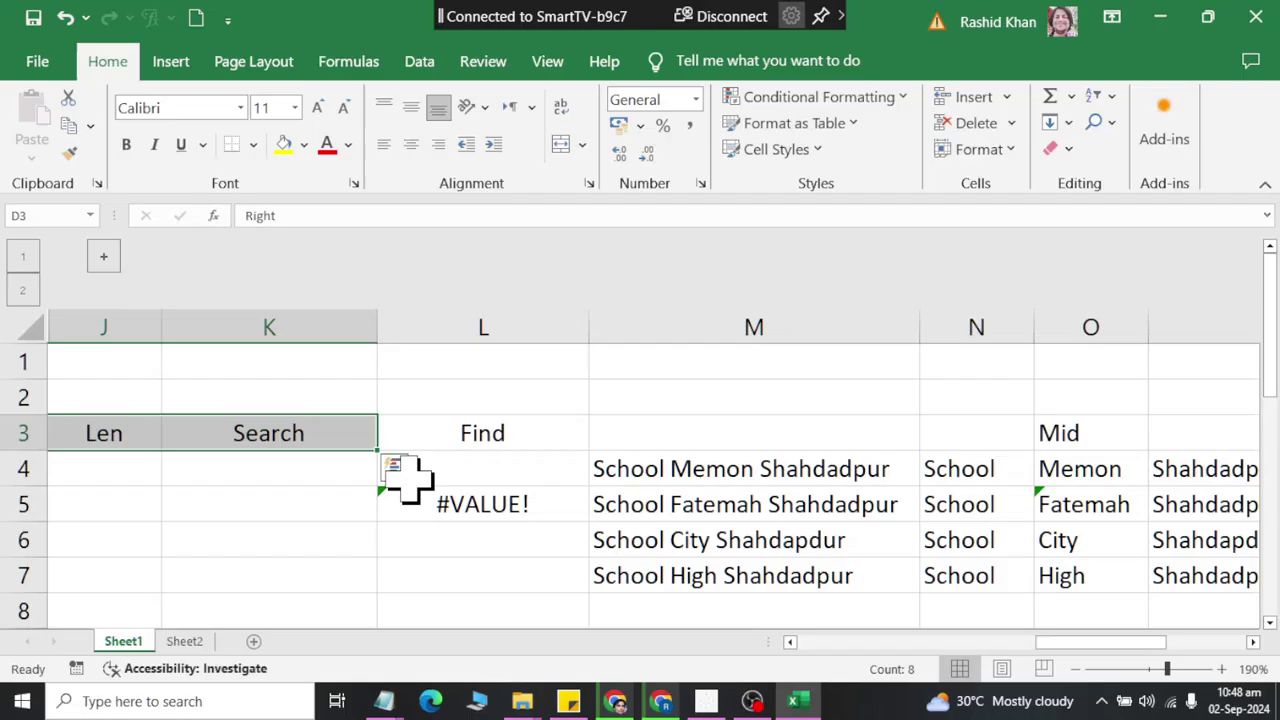
Select the row 3 headings from D3 across to K3
left_click_drag(370, 505, 200, 505)
left_click(490, 575)
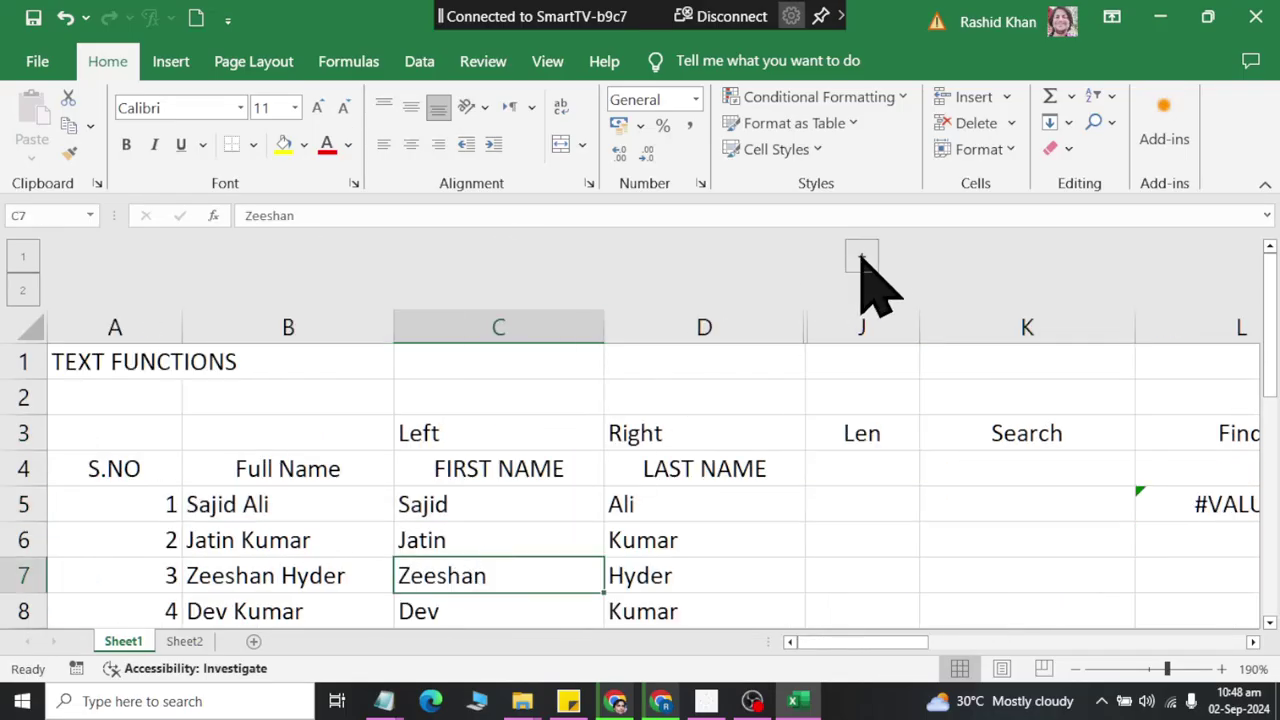
left_click(697, 438)
left_click_drag(703, 440, 988, 443)
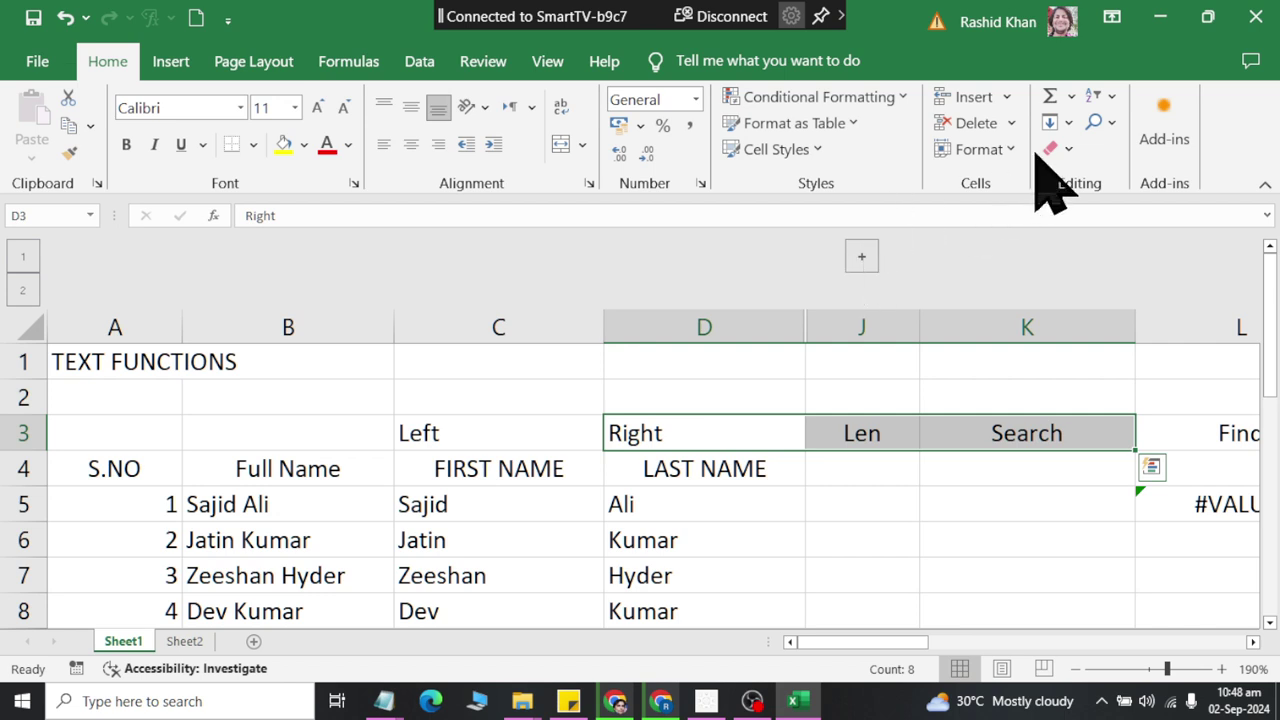
Check the Data > Outline Ungroup choices without ungrouping, then expand and re-collapse the grouped columns
left_click(419, 61)
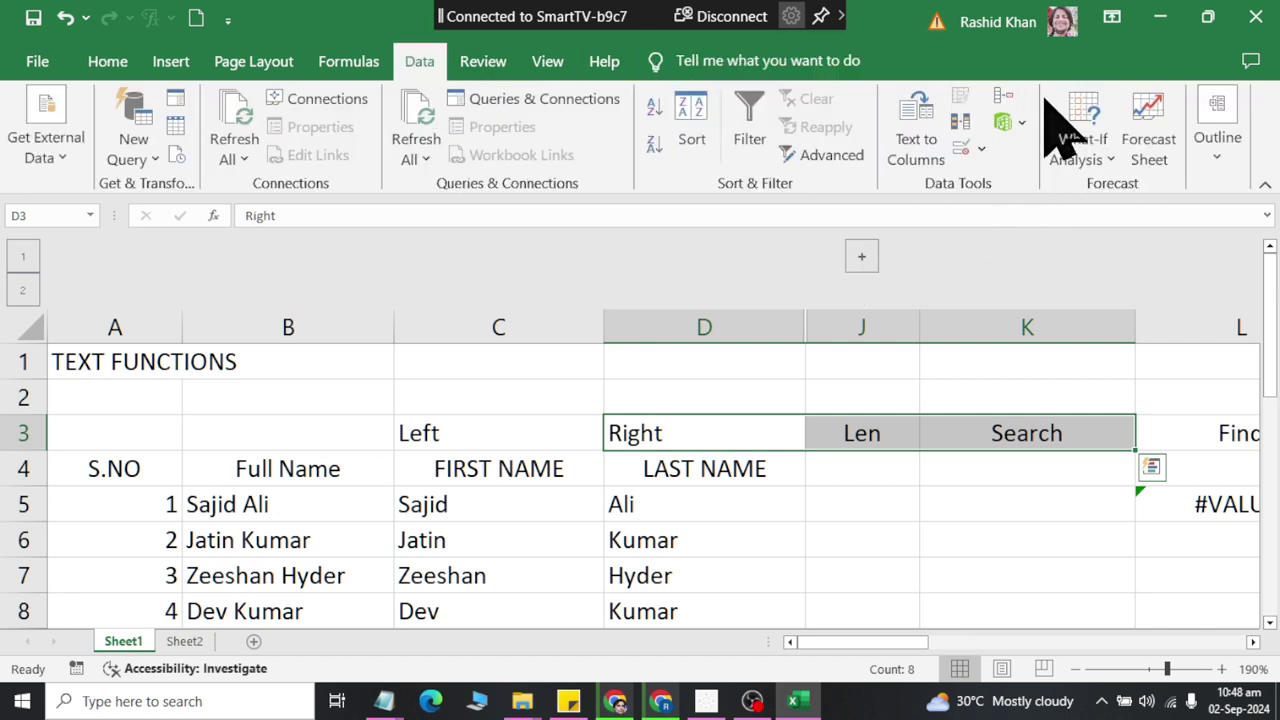
left_click(1220, 150)
left_click(1080, 270)
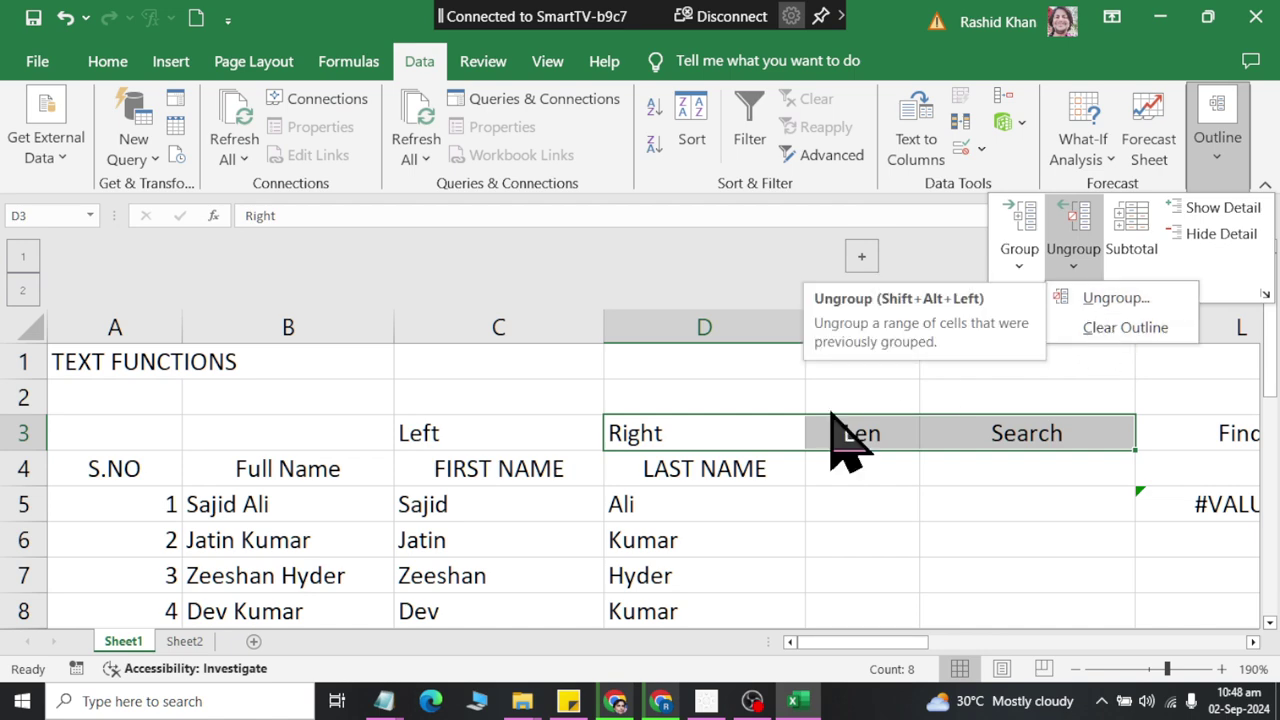
left_click(745, 466)
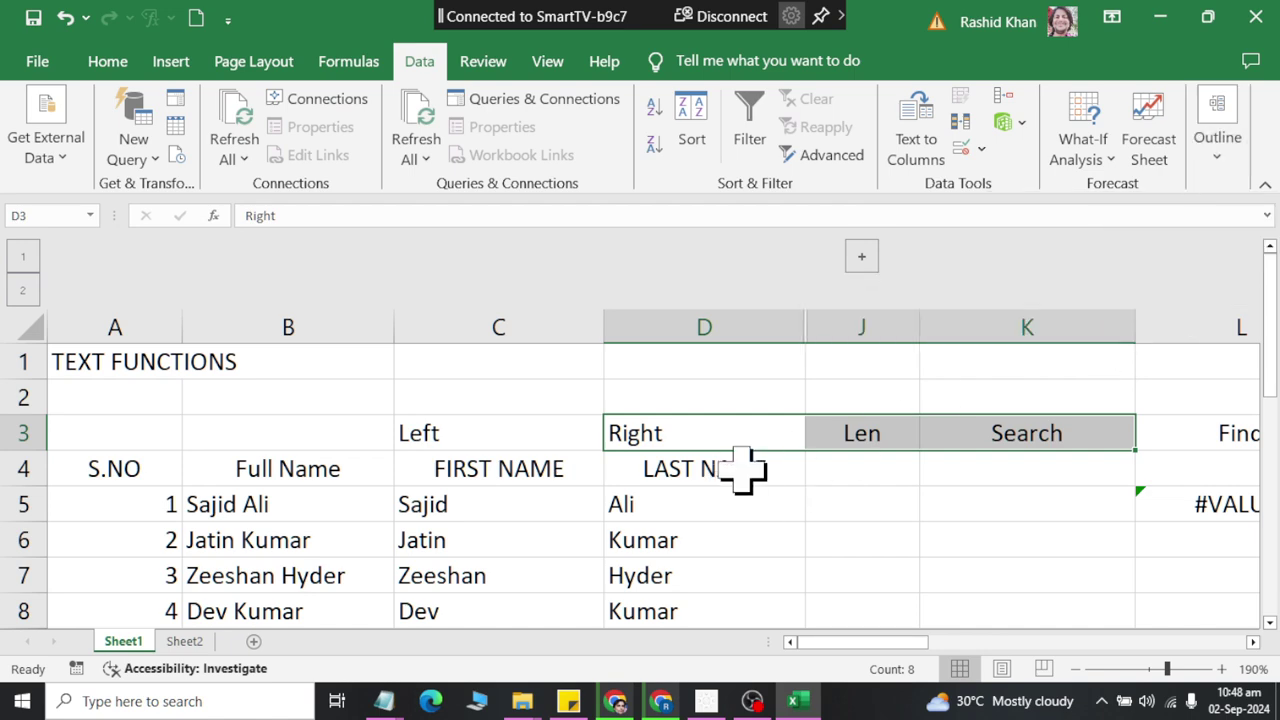
left_click(861, 257)
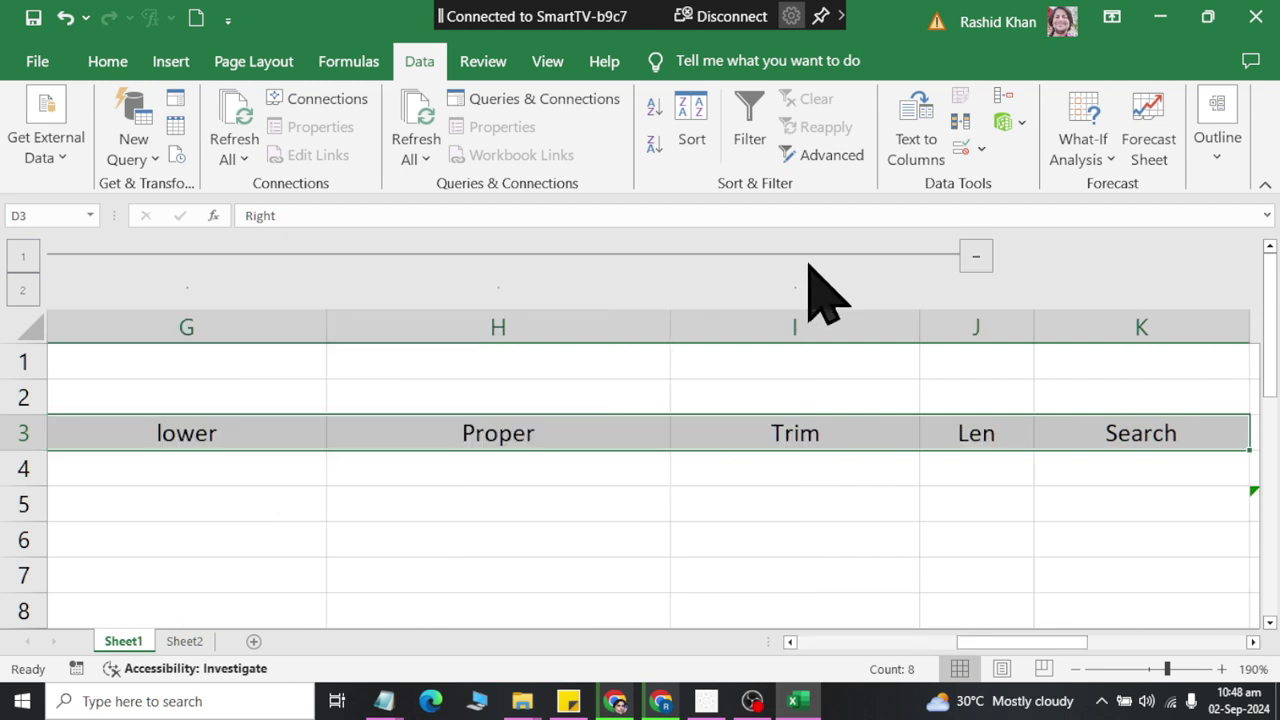
left_click(977, 258)
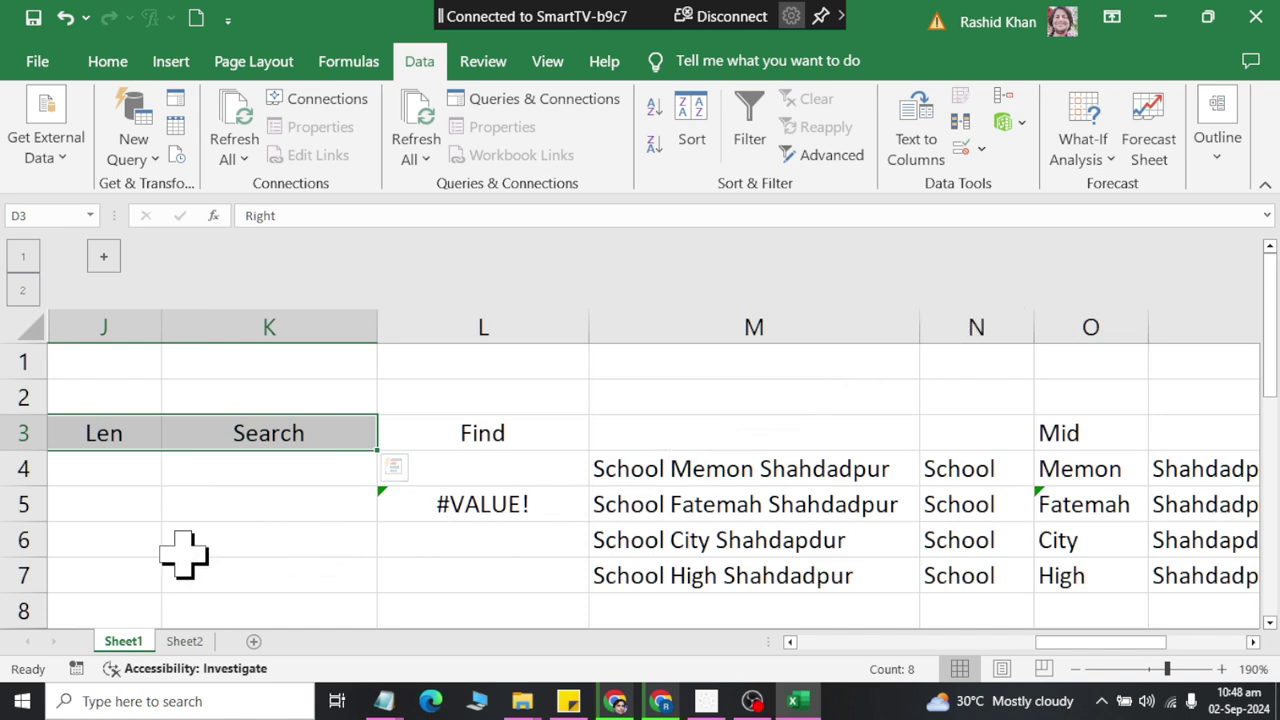
Reselect the headings D3:K3 and bring up the Outline grouping options
left_click_drag(103, 545, 212, 543)
left_click(758, 425)
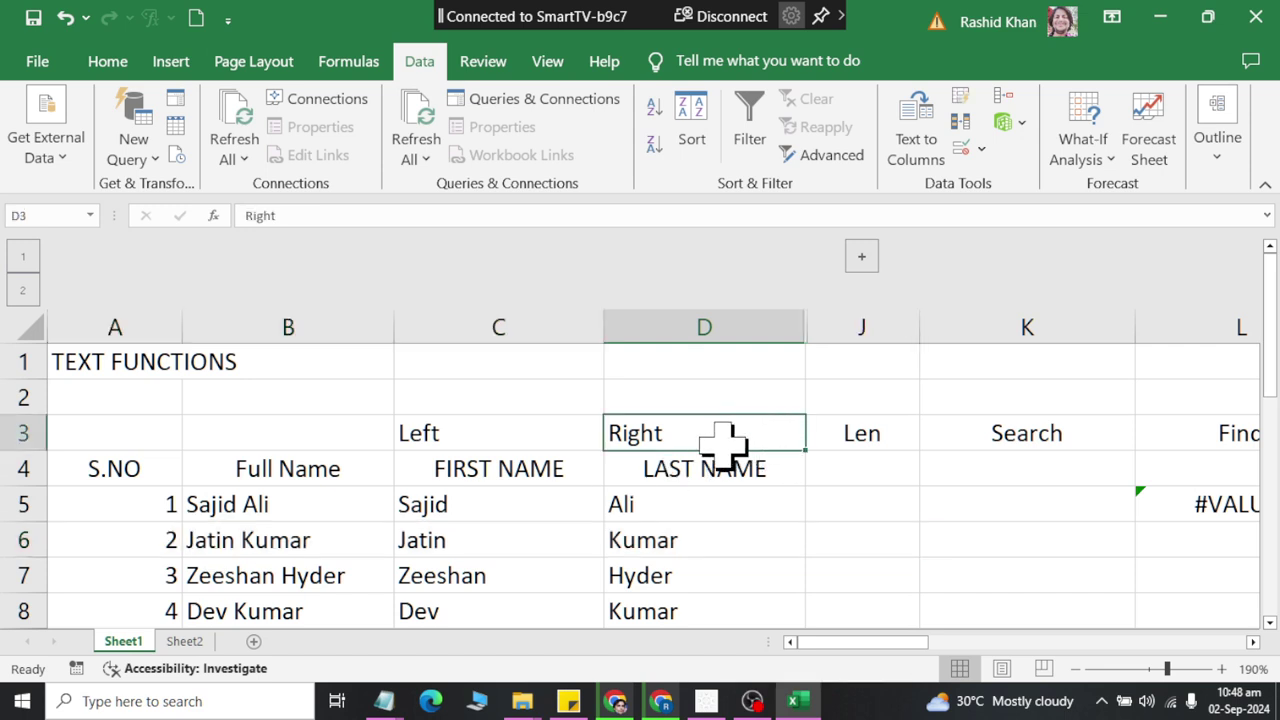
left_click_drag(722, 440, 986, 434)
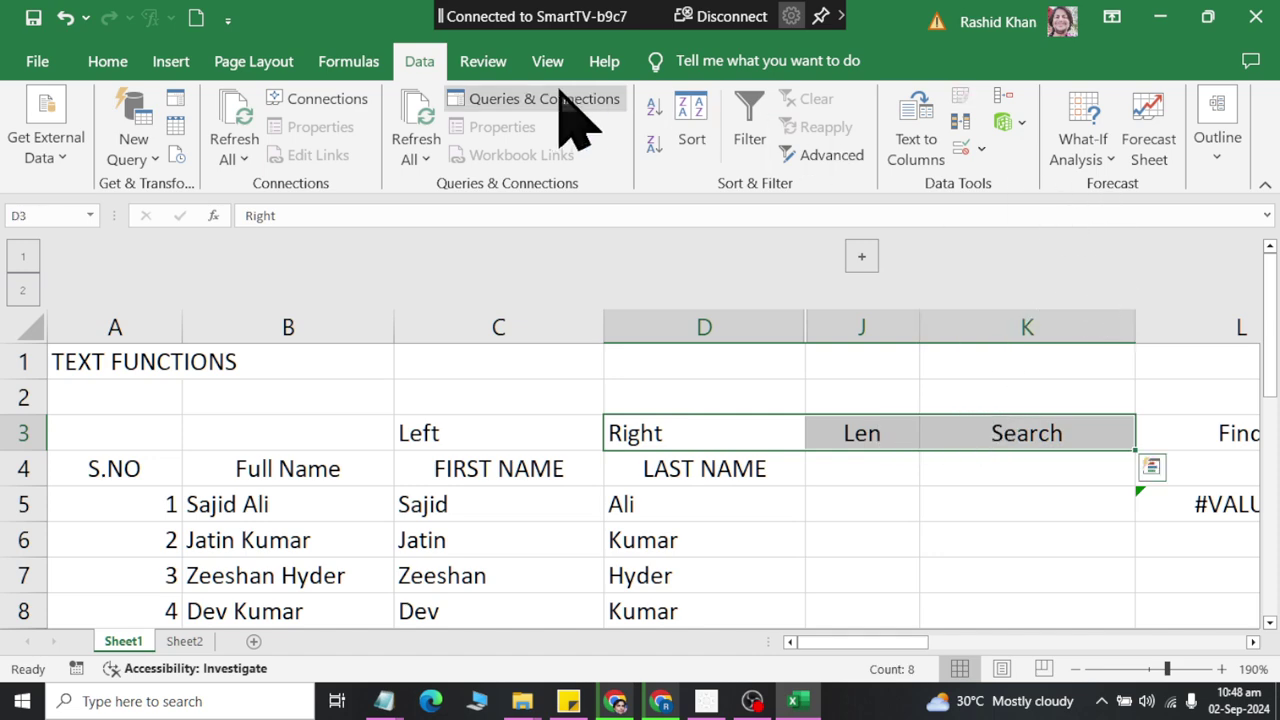
left_click(1218, 160)
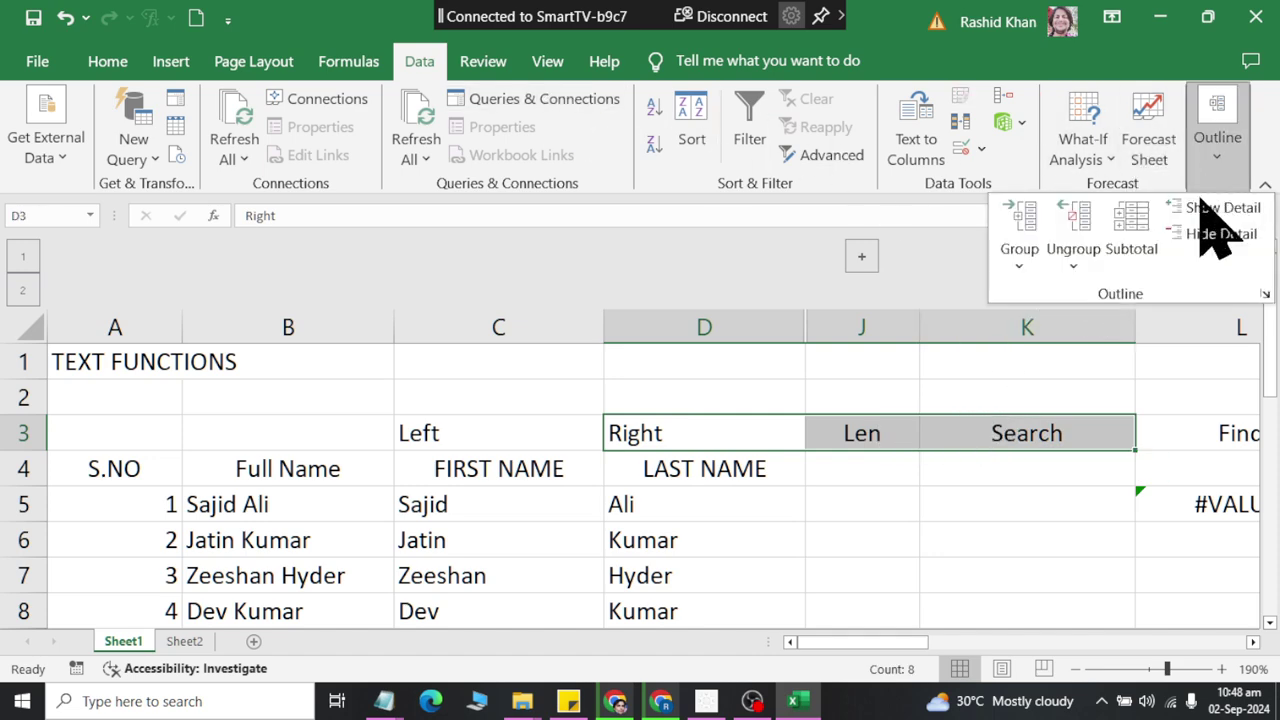
Ungroup the selected range by Columns in the Ungroup dialog
left_click(1073, 260)
left_click(1077, 300)
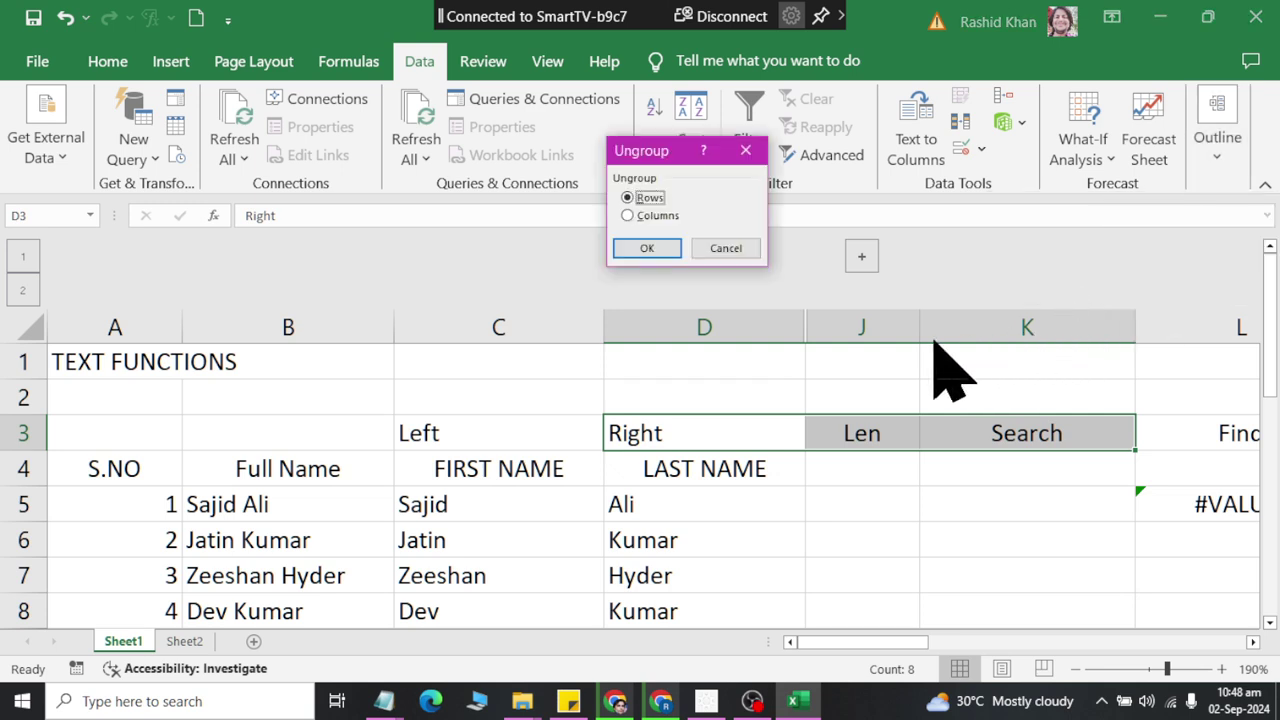
left_click(645, 215)
left_click(647, 248)
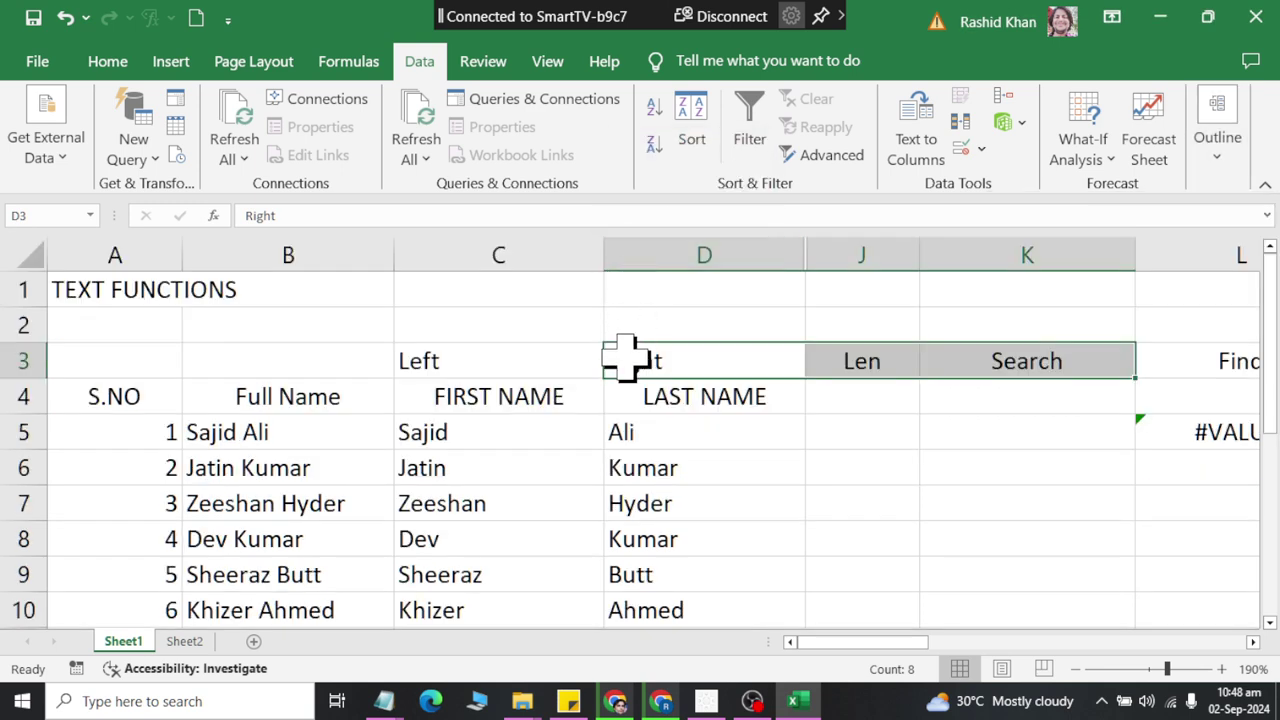
Undo the ungrouping to restore the column group, then expand the hidden columns
left_click(785, 320)
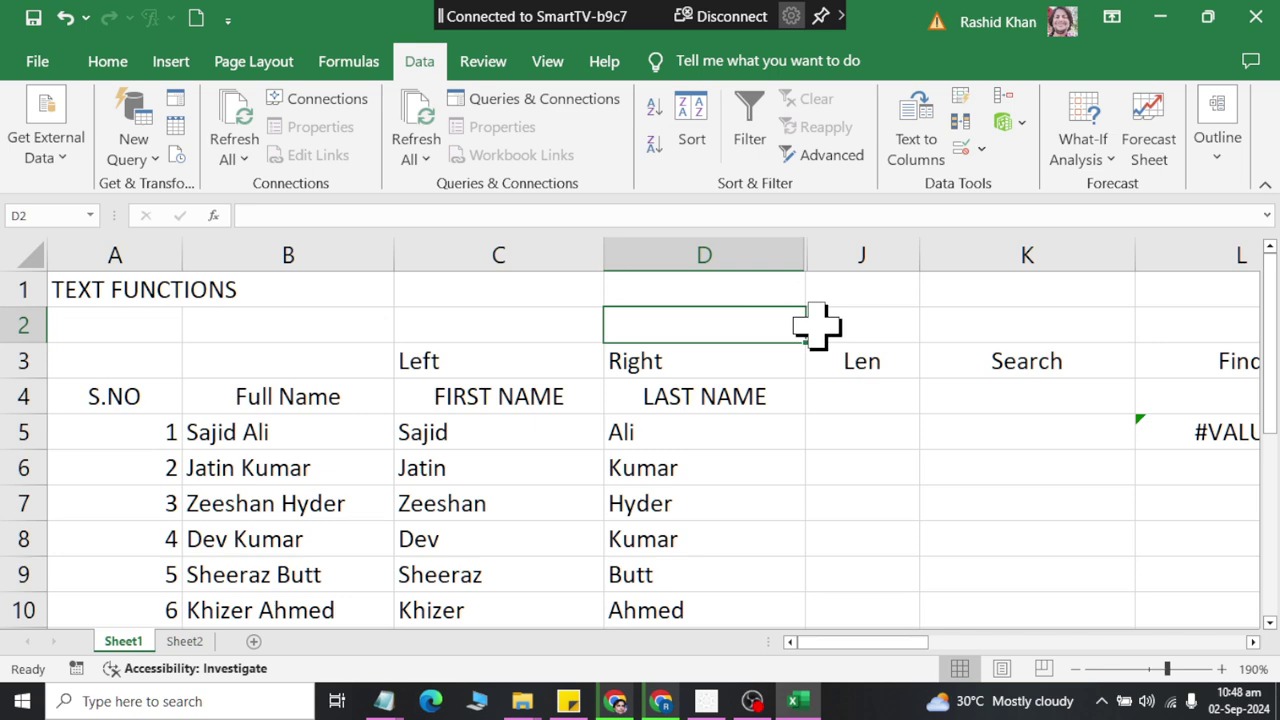
left_click(820, 250)
left_click(836, 295)
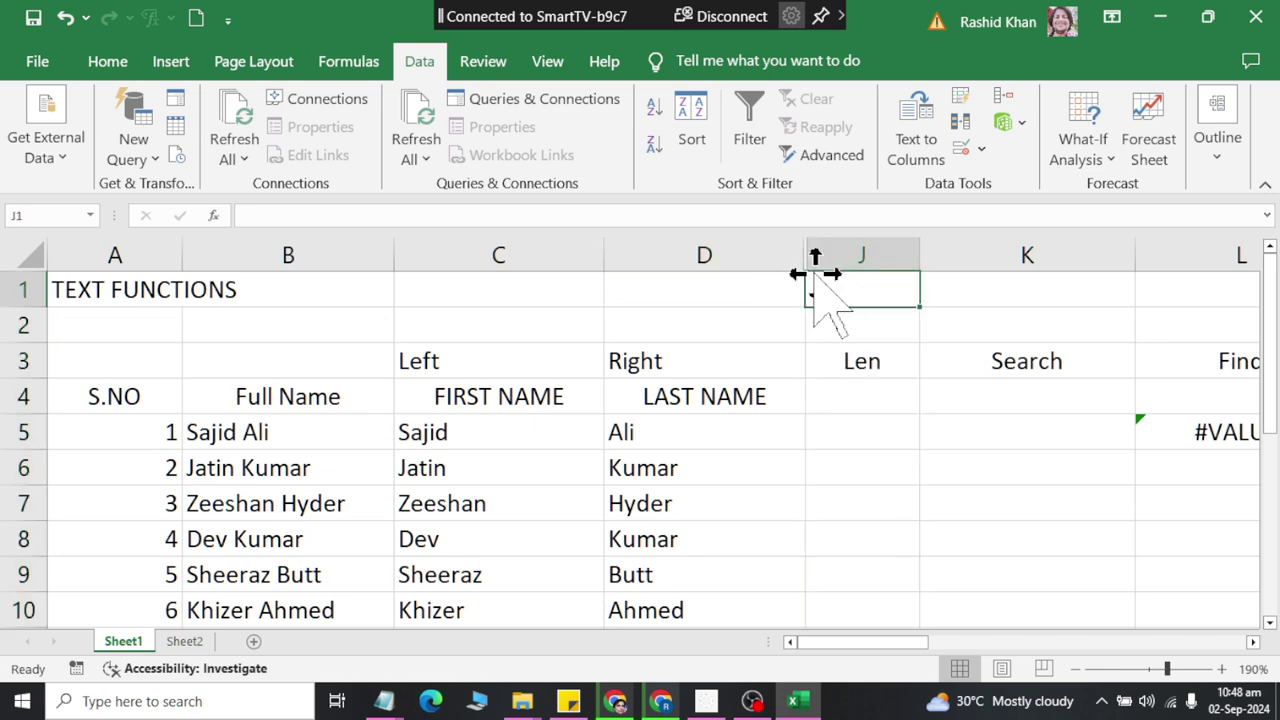
key("ctrl+z")
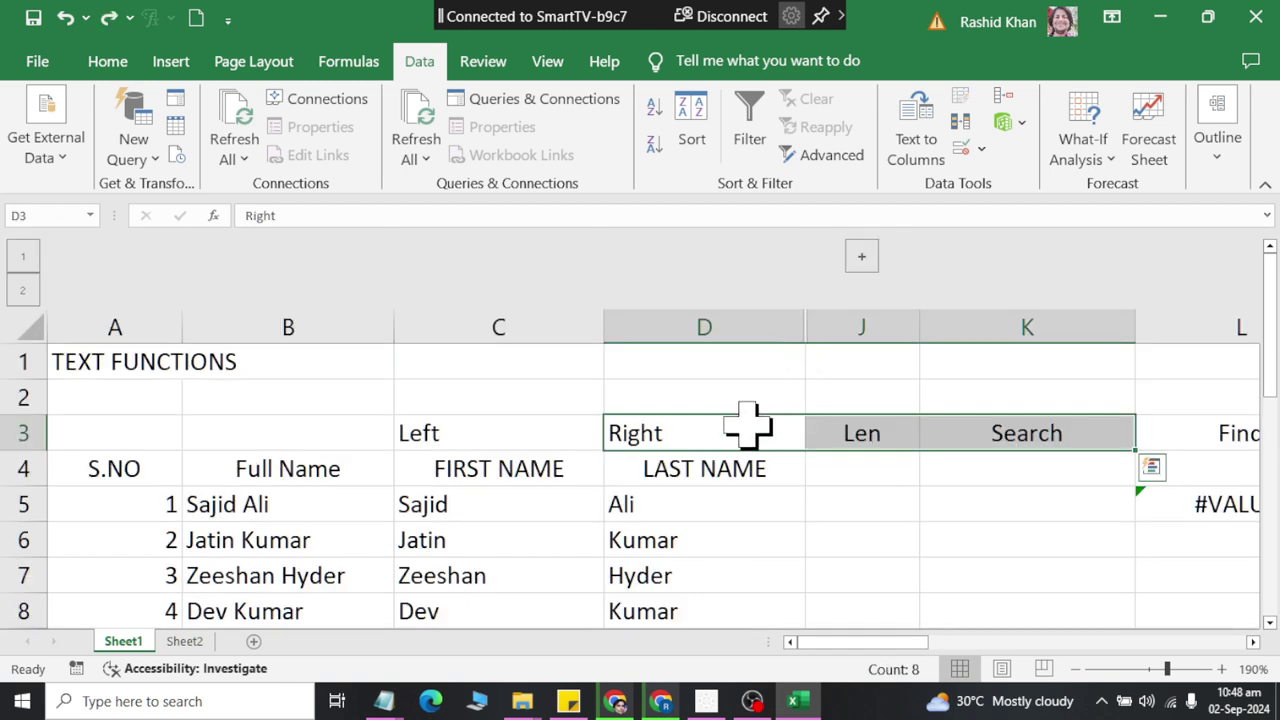
left_click(861, 256)
left_click(842, 506)
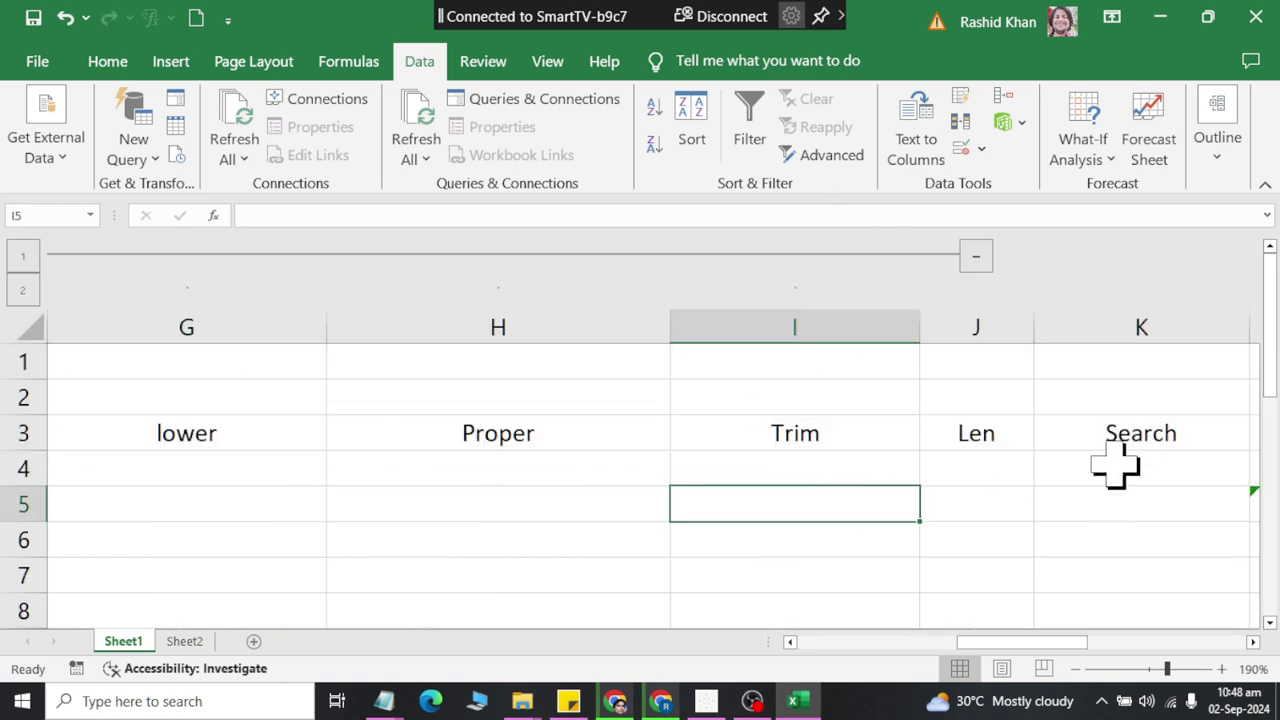
Select the row 3 headings from column E and ungroup the columns again
left_click_drag(1034, 433, 10, 433)
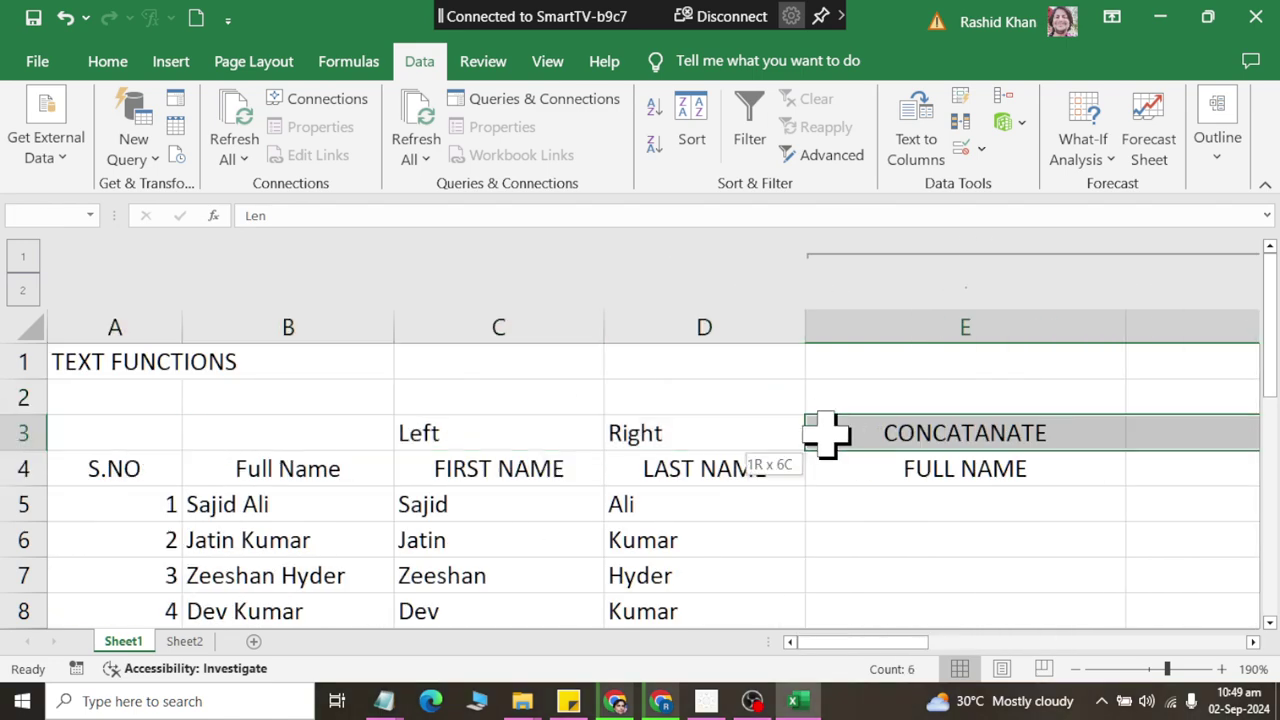
left_click_drag(10, 433, 808, 433)
left_click(1217, 140)
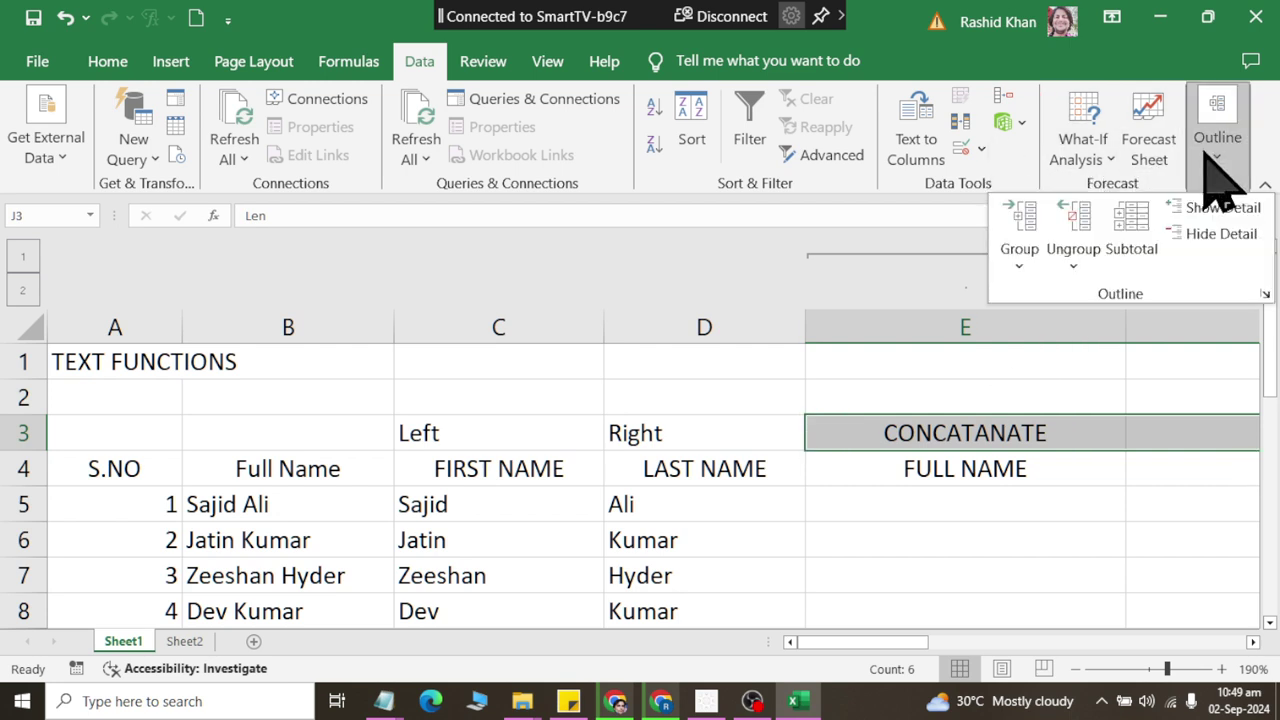
left_click(1075, 265)
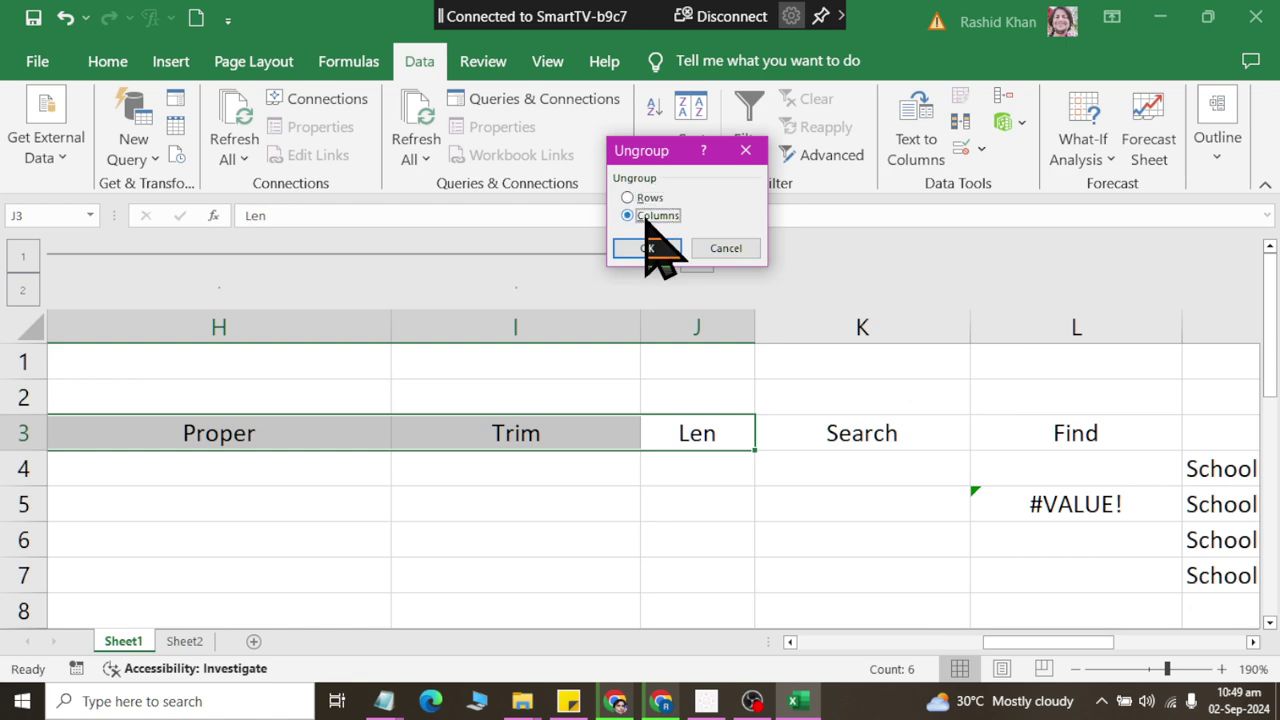
left_click(648, 248)
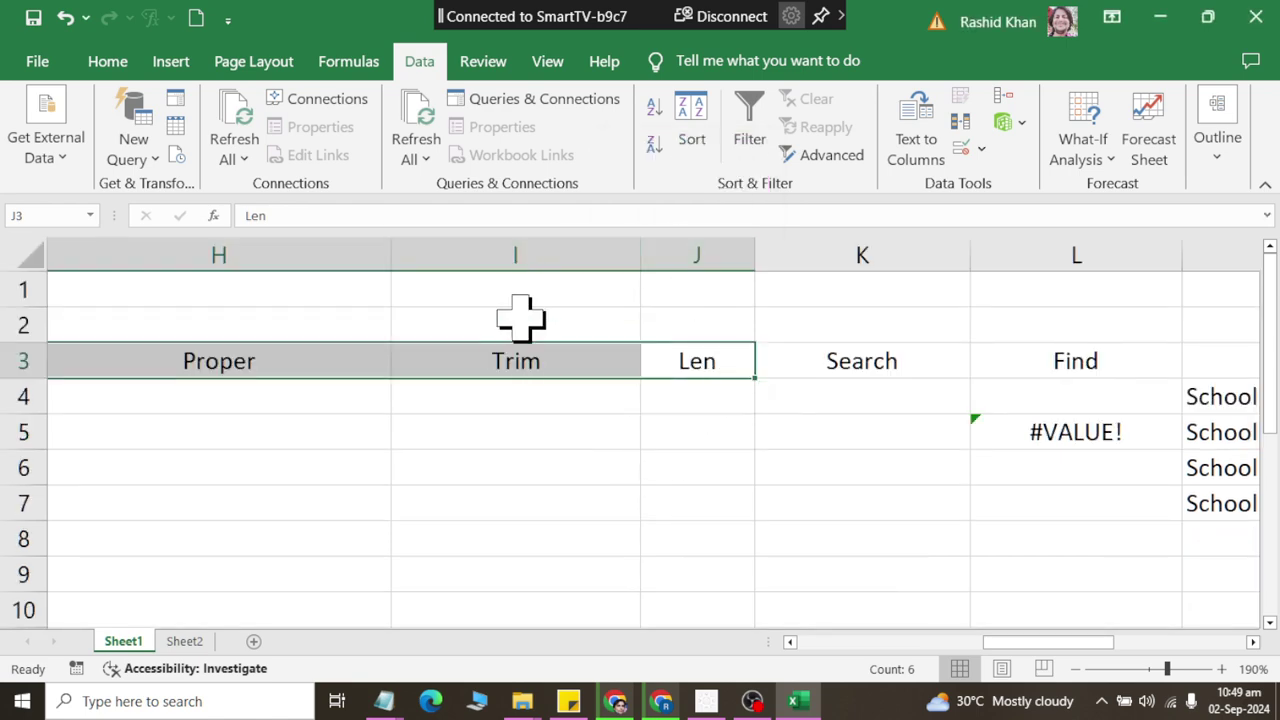
left_click_drag(520, 318, 82, 365)
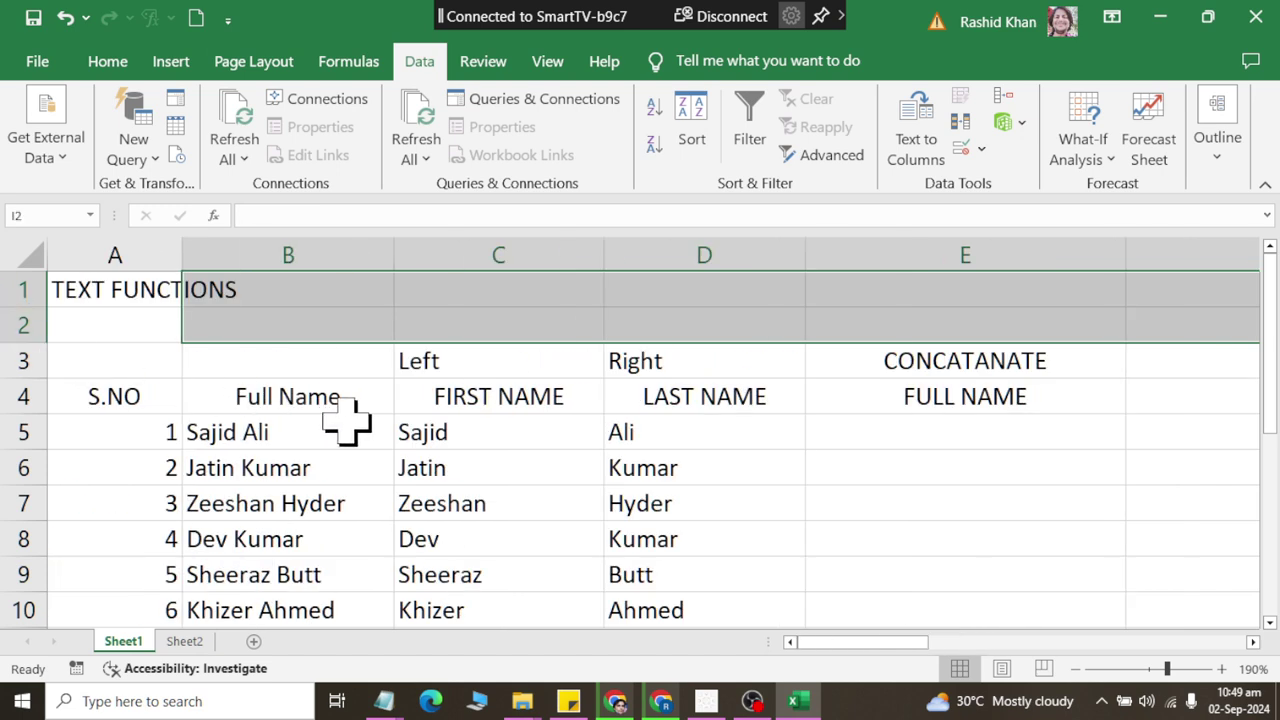
left_click(977, 452)
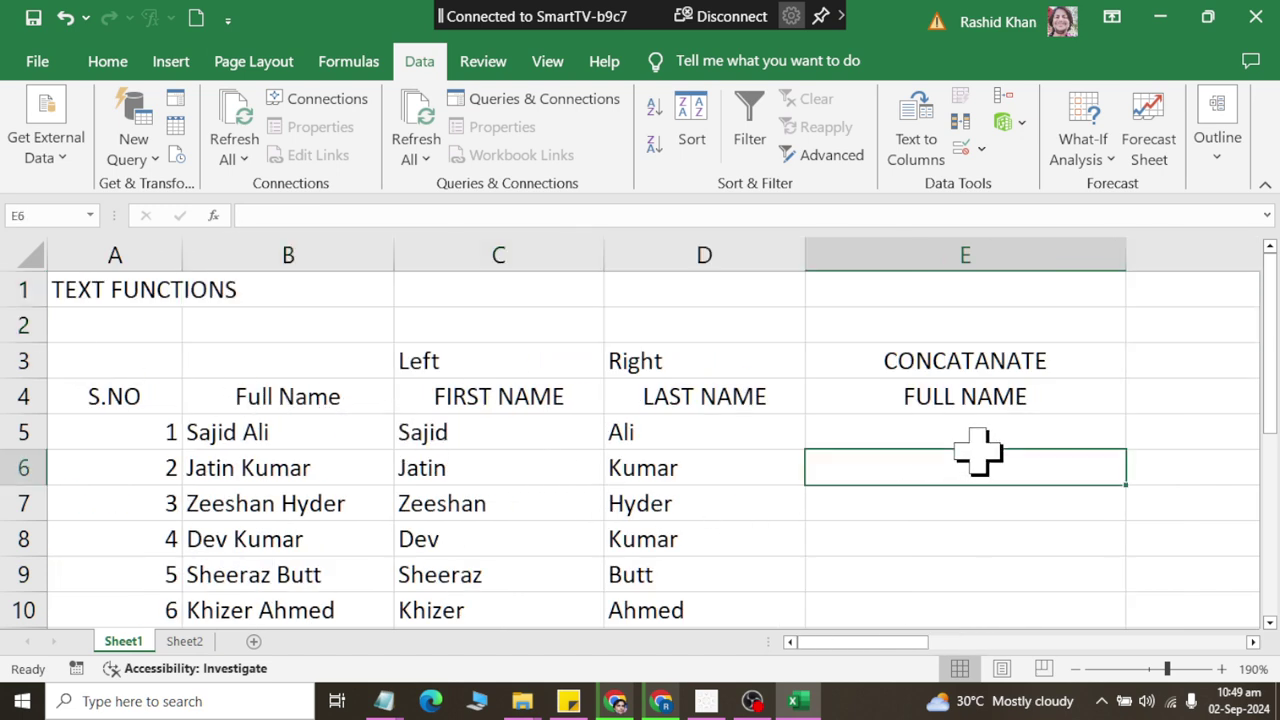
mouse_move(990, 360)
left_mouse_down()
mouse_move(1000, 394)
mouse_move(1006, 360)
mouse_move(1003, 397)
left_mouse_up()
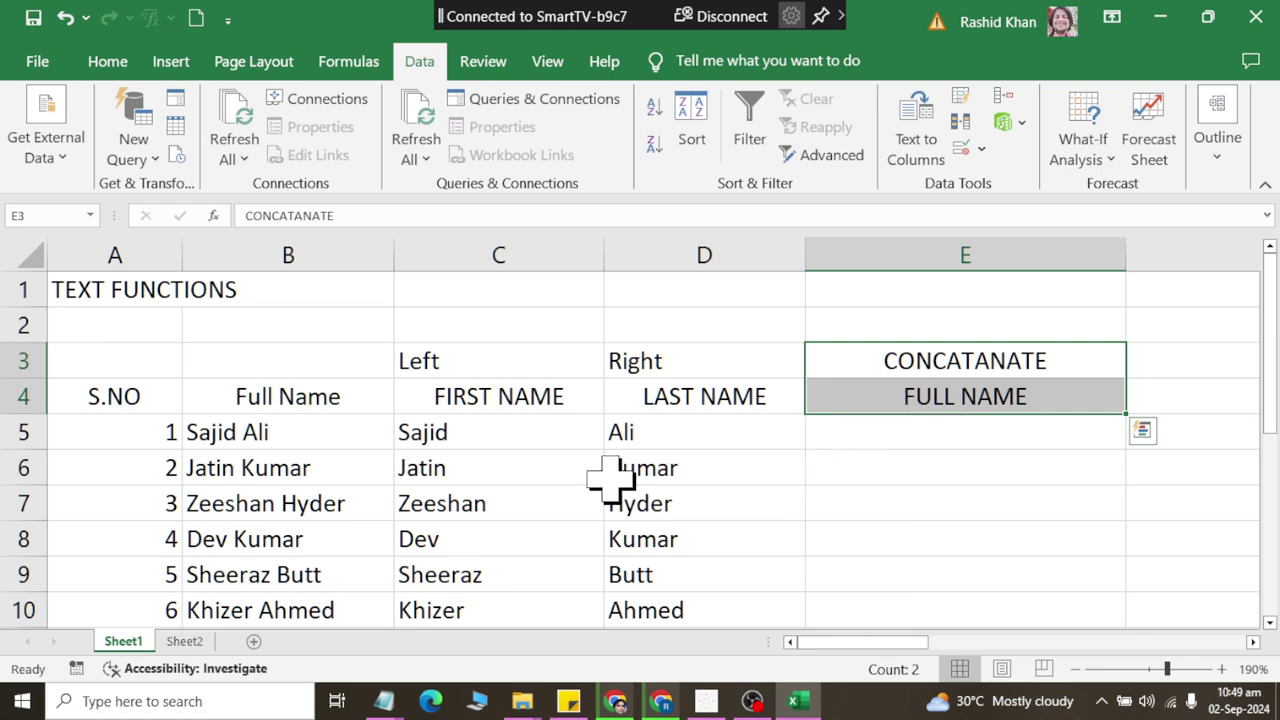
left_click(265, 428)
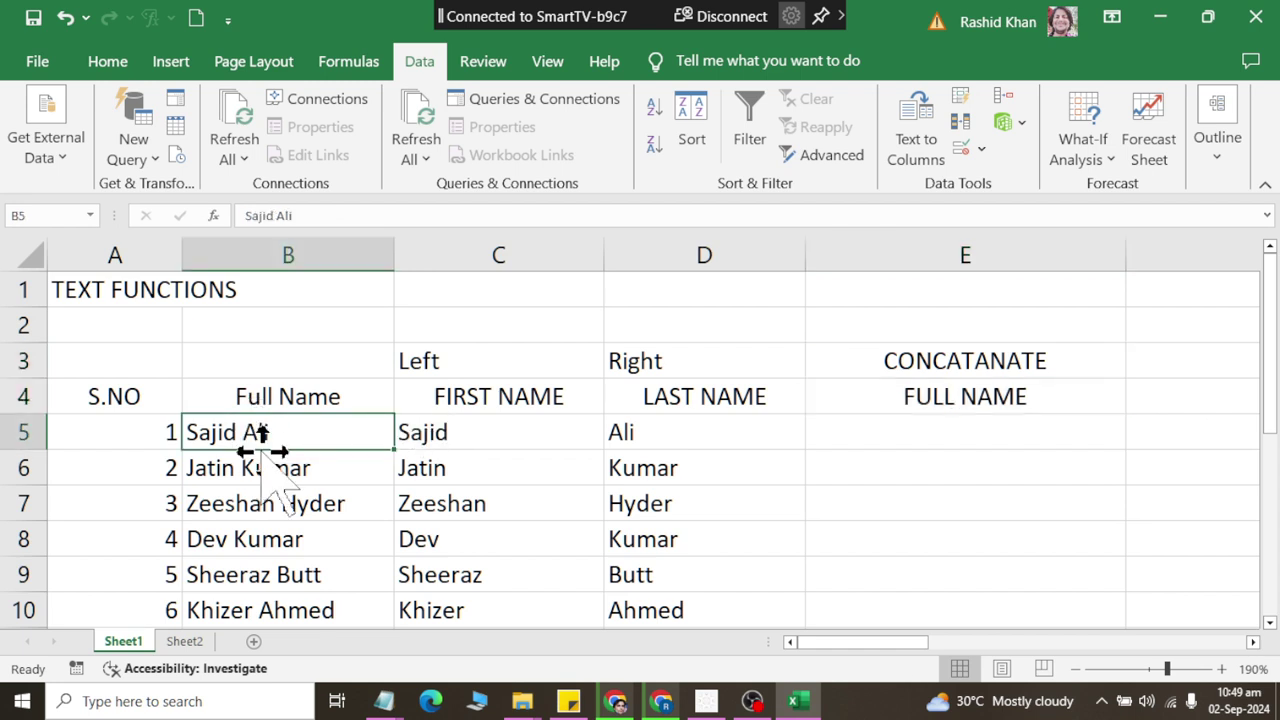
left_click(470, 432)
left_click(724, 446)
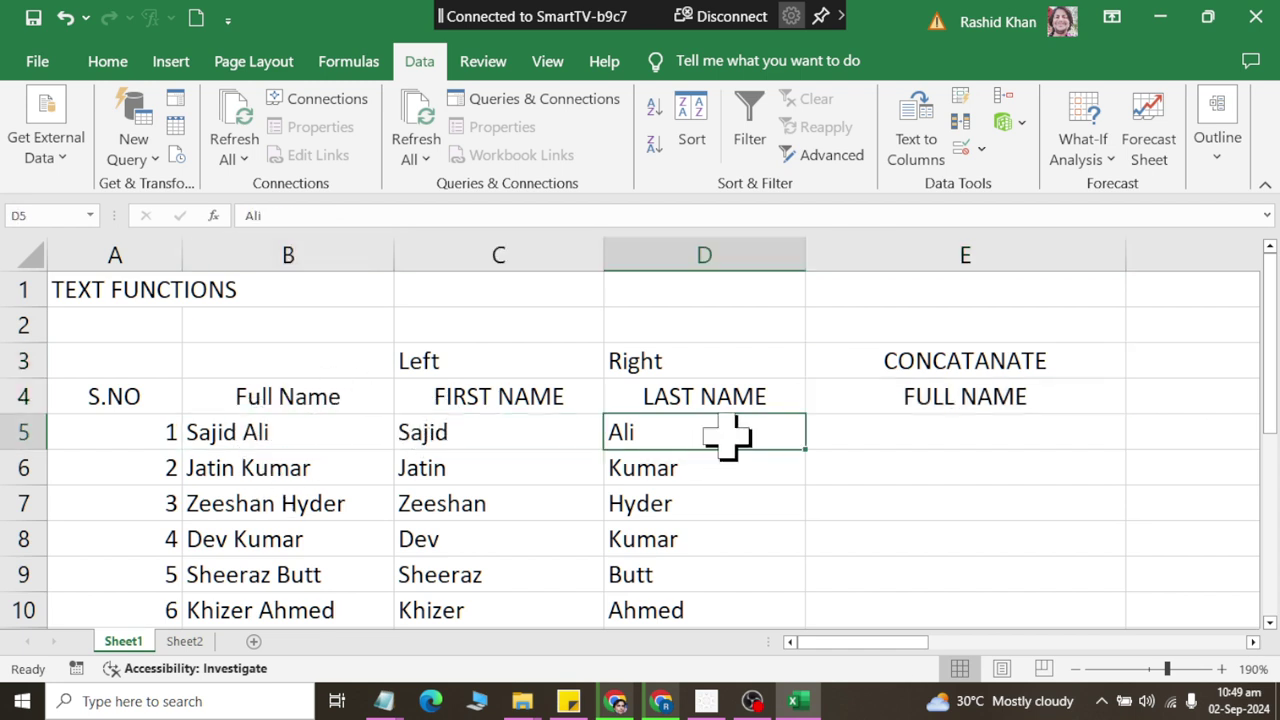
left_click(500, 432)
left_click(655, 433)
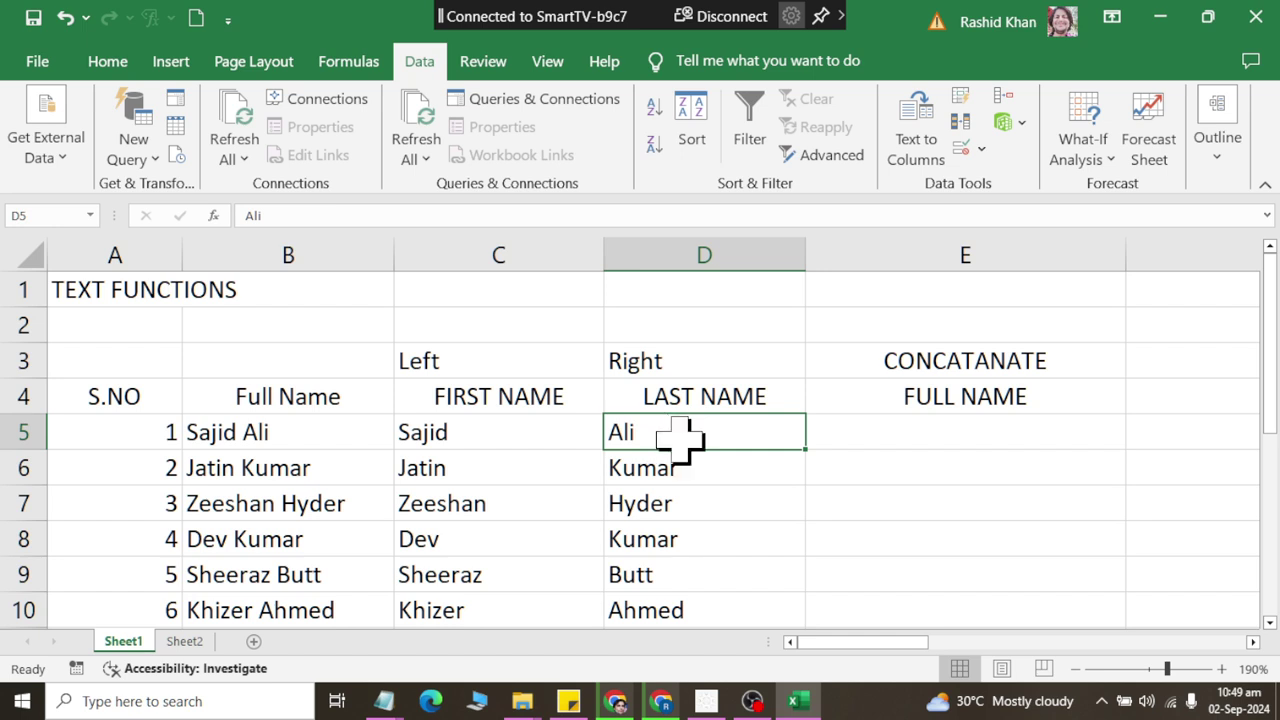
left_click(877, 432)
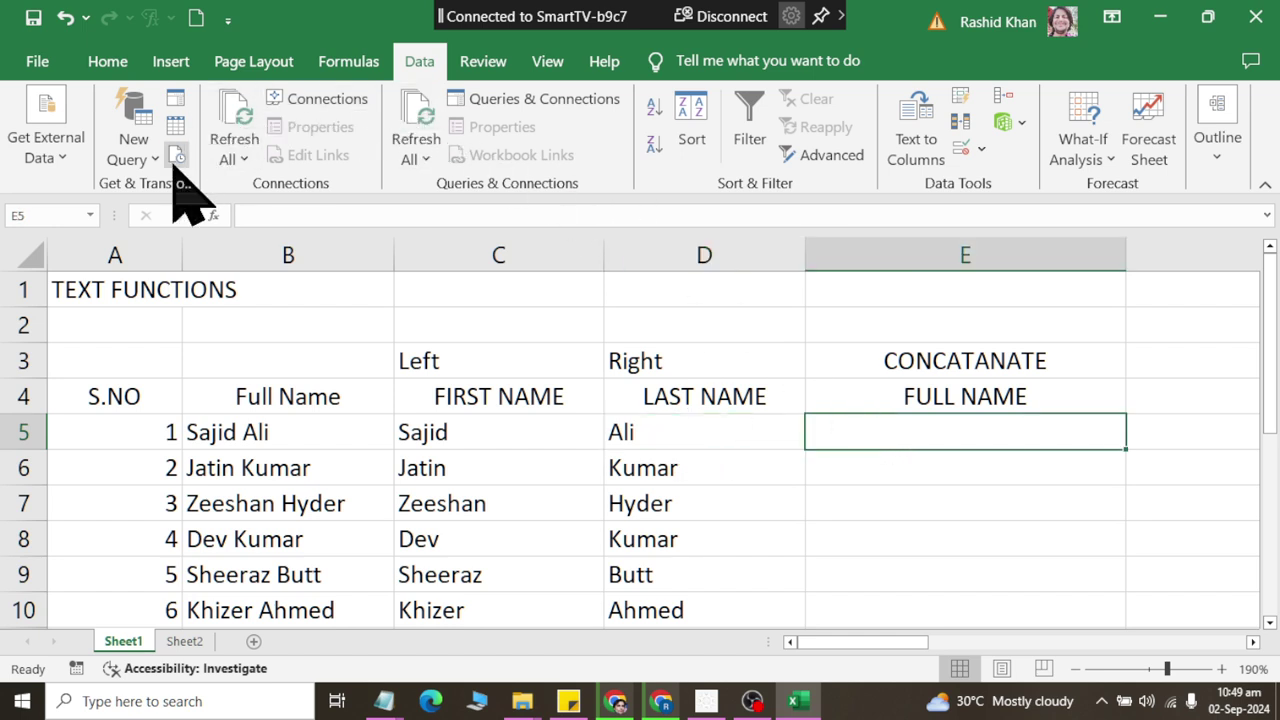
Insert =CONCATENATE(C5,D5) in E5 to join the first and last name
left_click(345, 65)
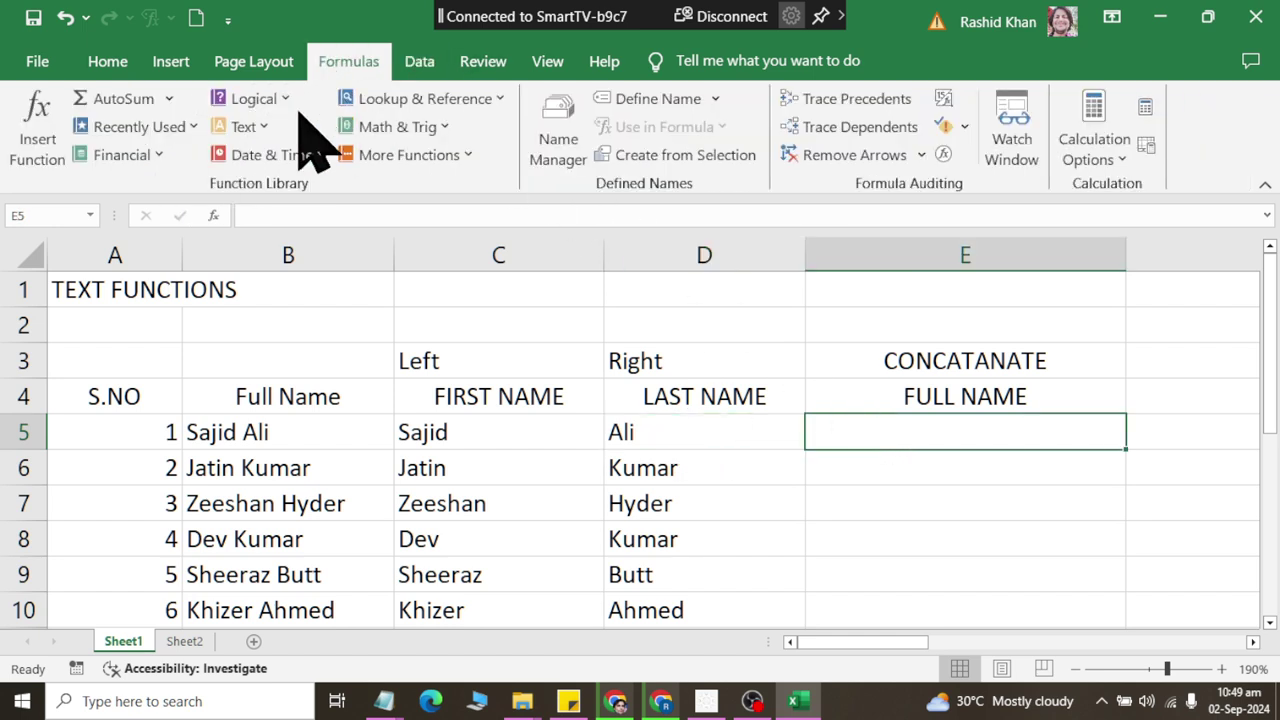
left_click(243, 127)
left_click(296, 264)
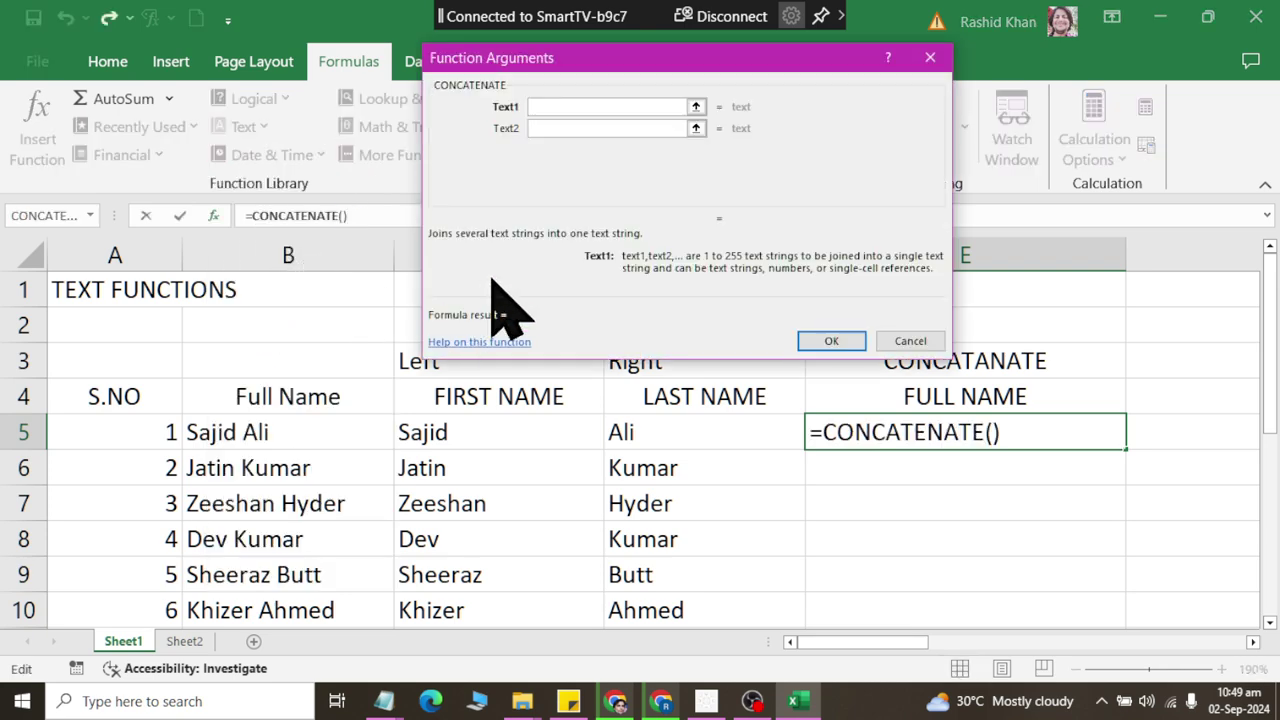
left_click(457, 434)
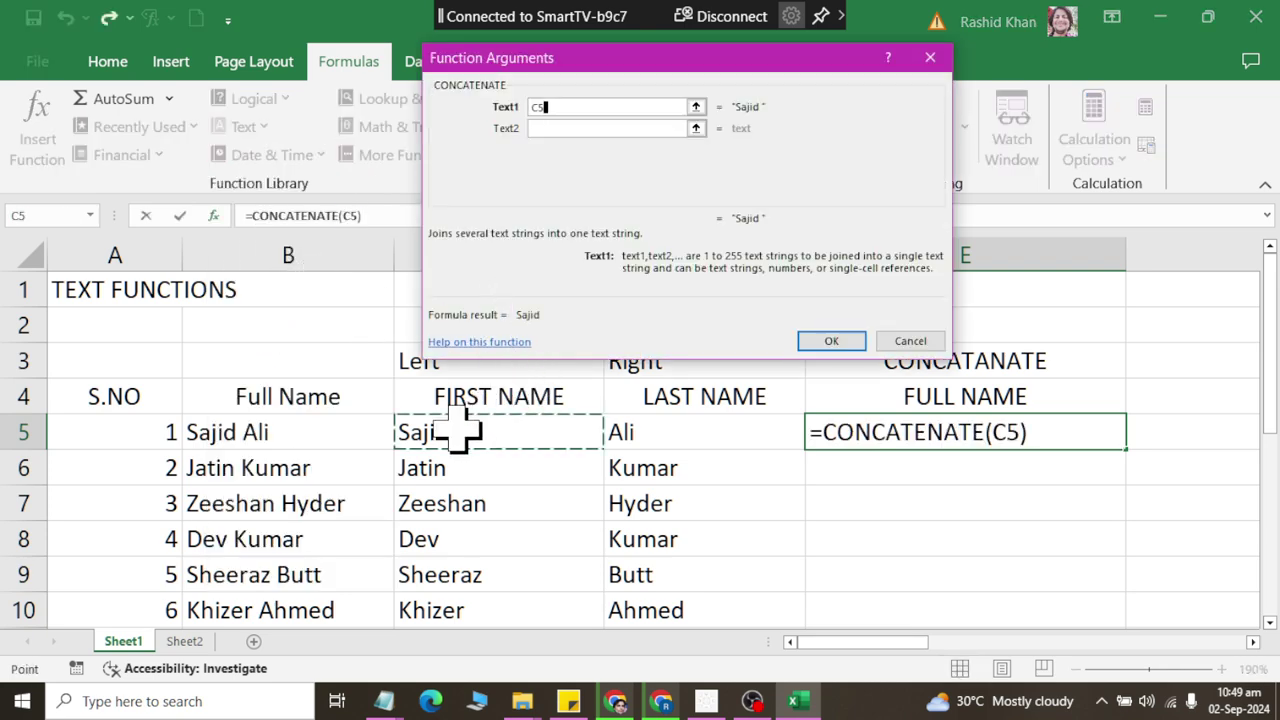
left_click(572, 128)
left_click(655, 430)
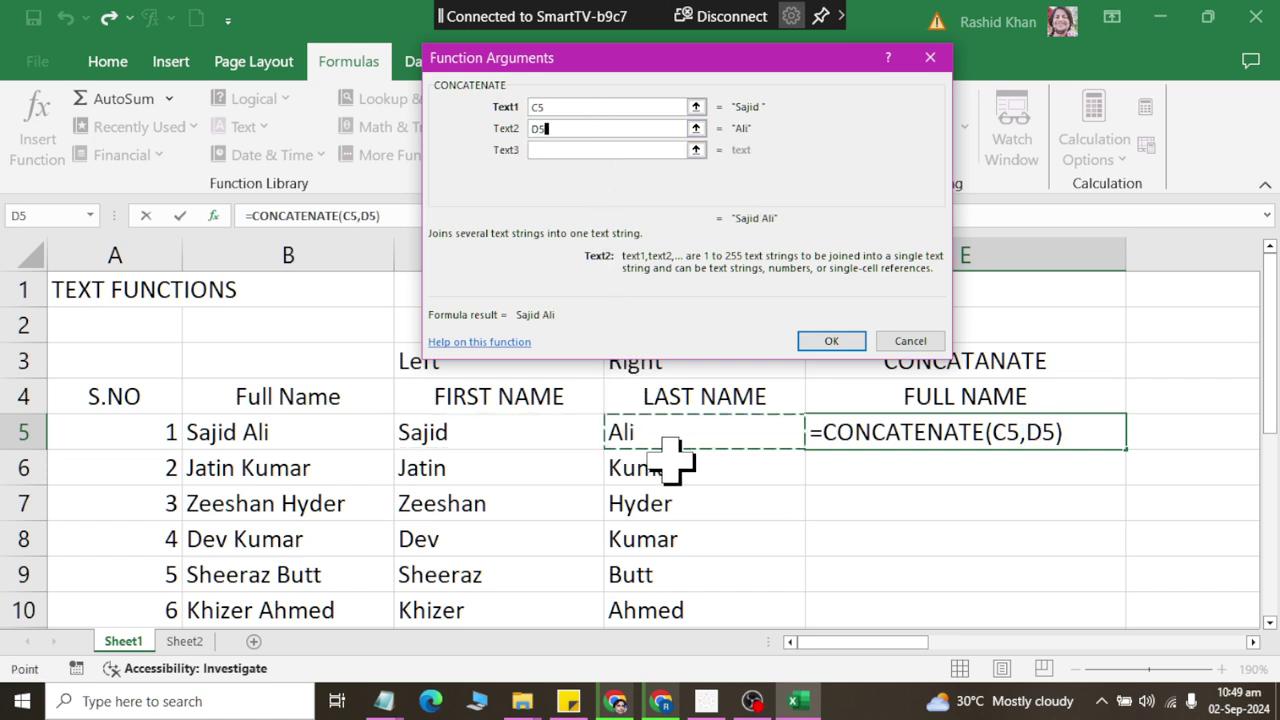
left_click(568, 150)
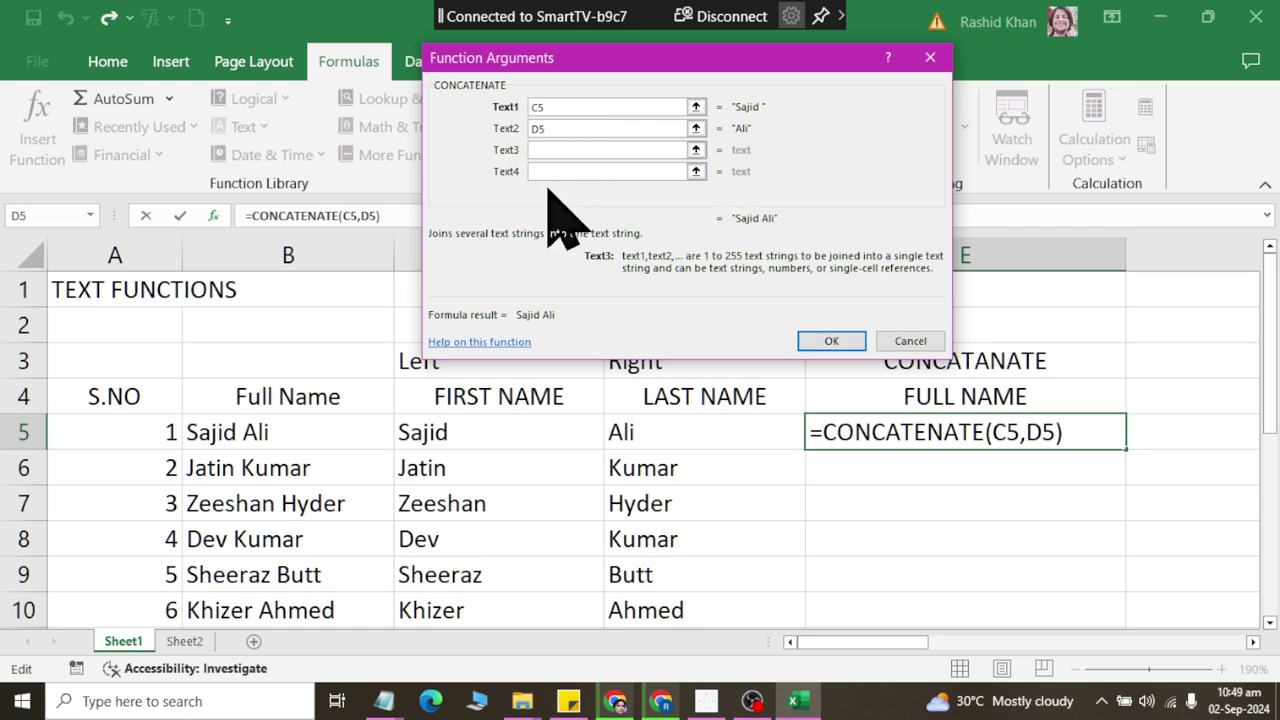
left_click(830, 341)
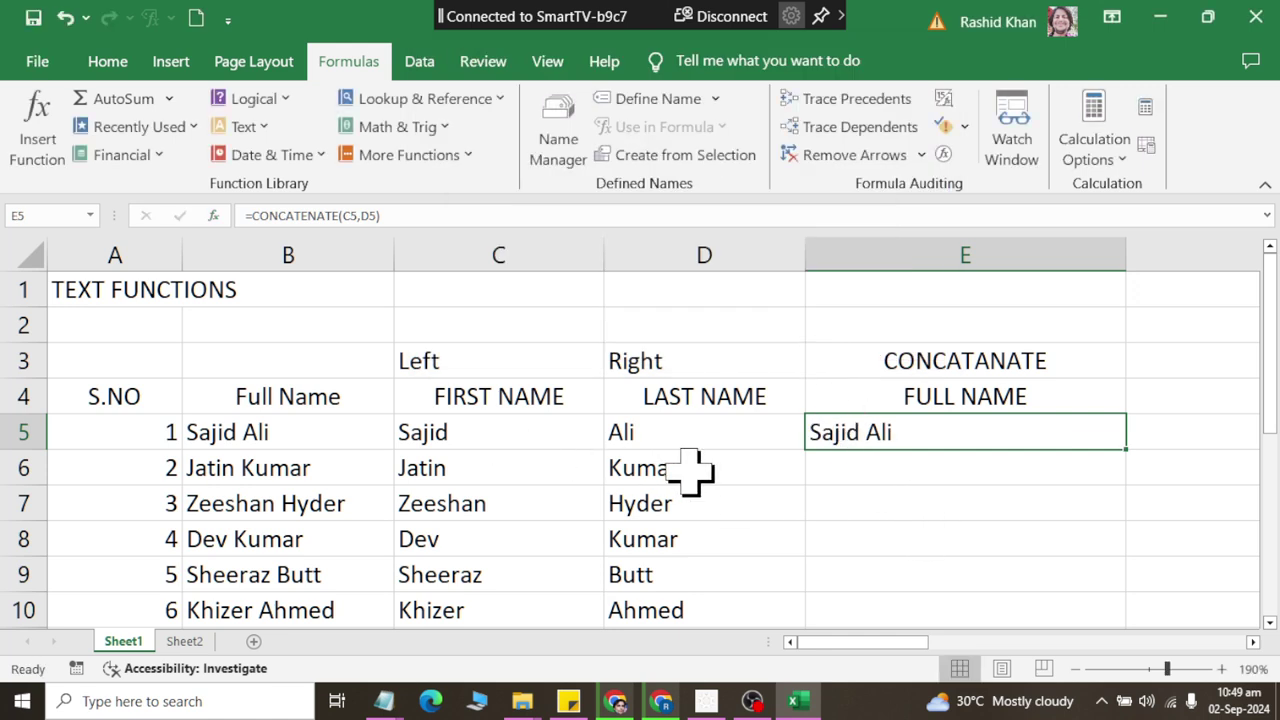
Fill the CONCATENATE formula down the FULL NAME column to E11
double_click(1126, 450)
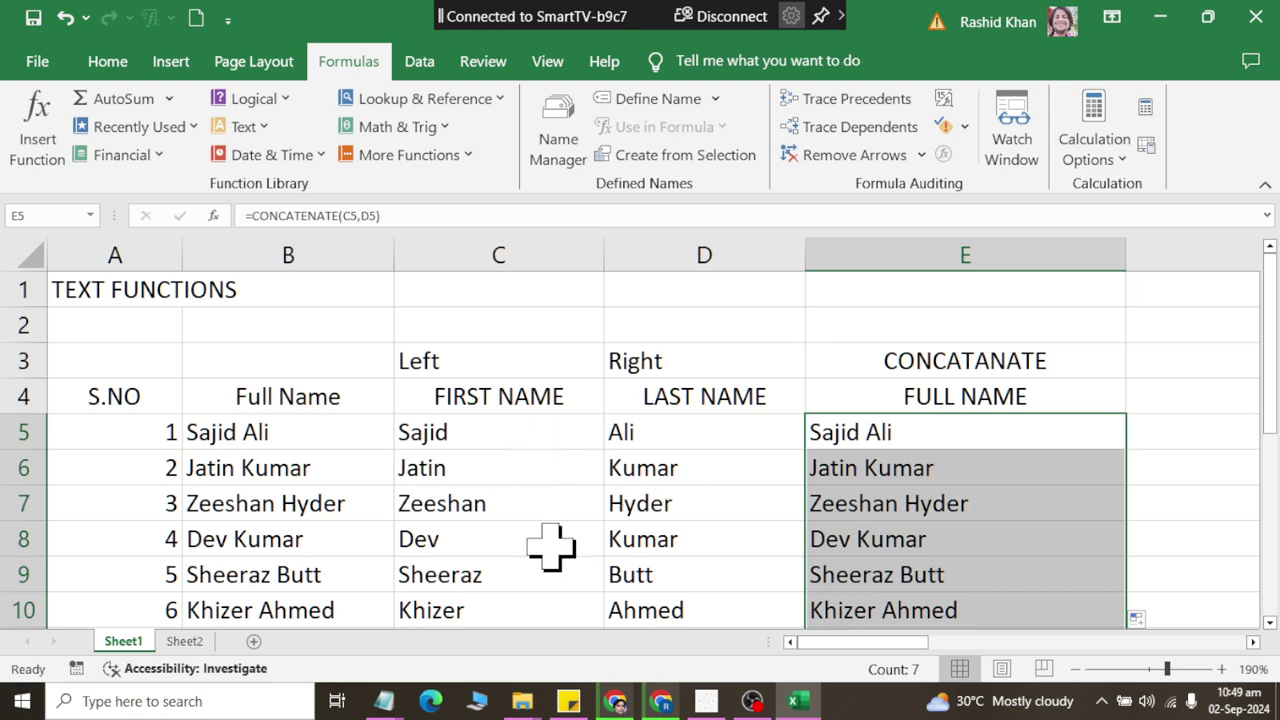
scroll(940, 588, "down", 2)
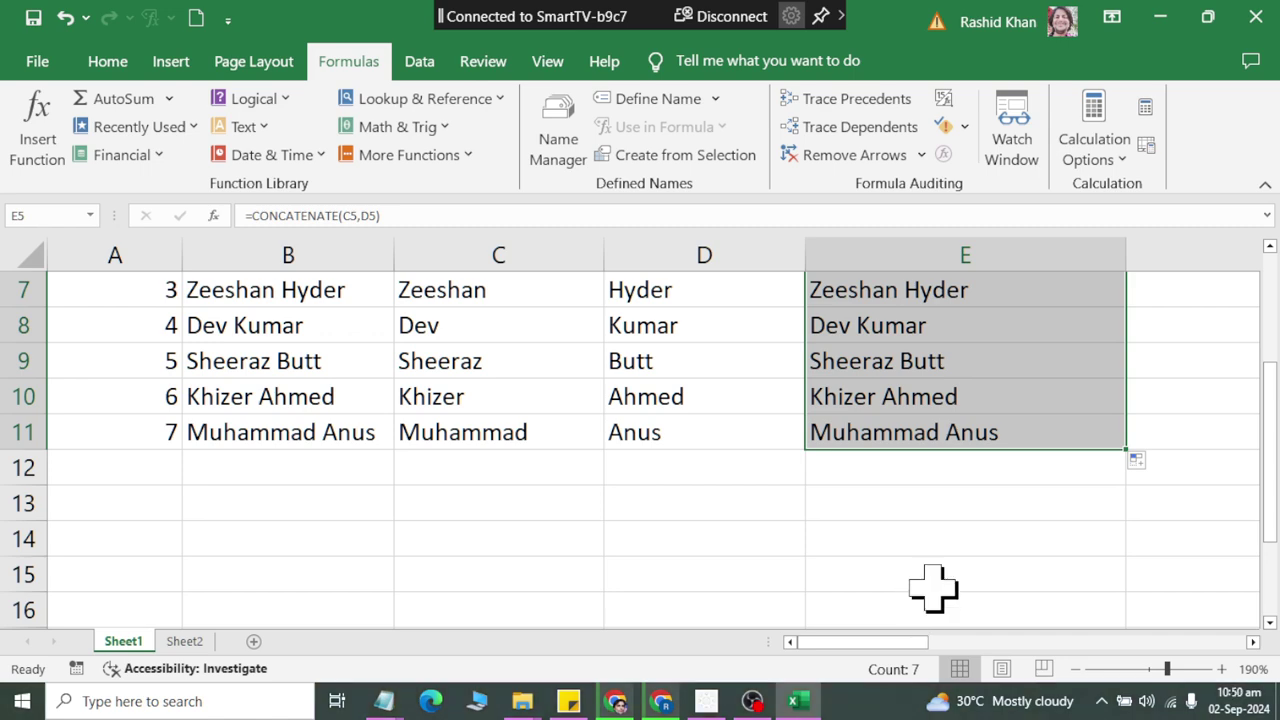
mouse_move(860, 641)
left_mouse_down()
mouse_move(915, 641)
mouse_move(866, 641)
left_mouse_up()
scroll(892, 560, "up", 2)
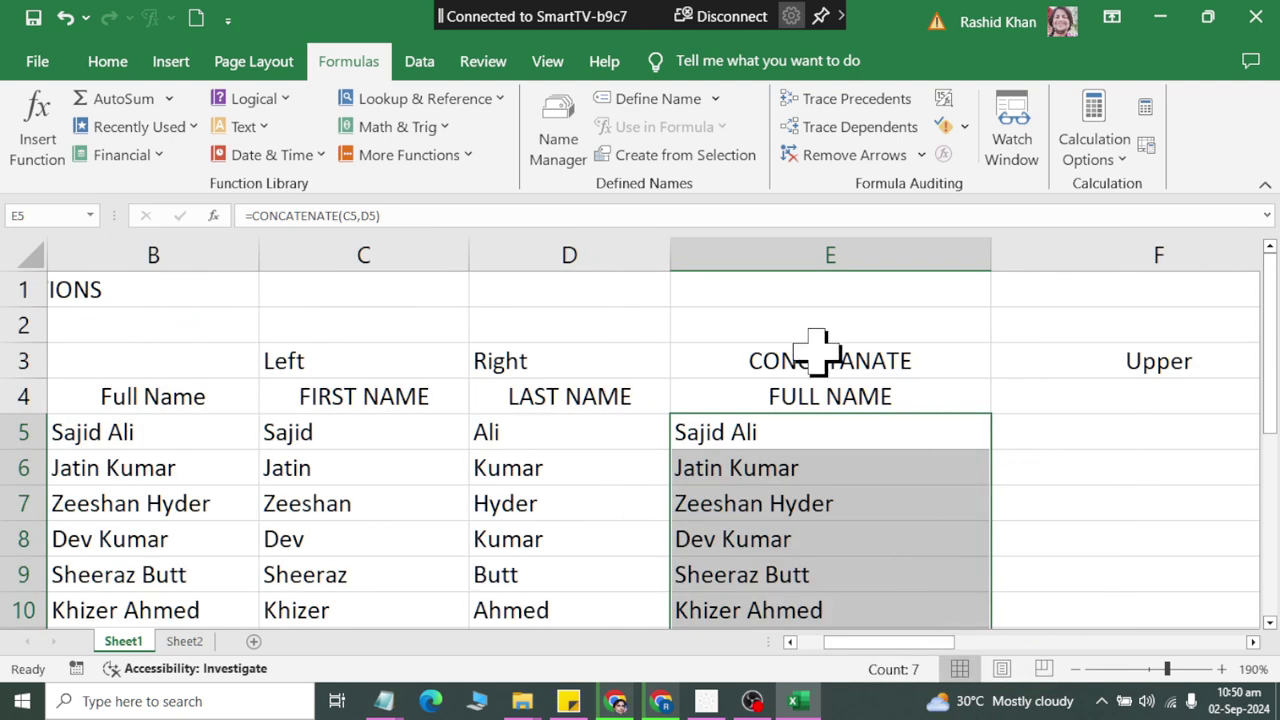
Copy E5:E10 and paste it back as values, then clear the copy and select F5
left_click(125, 62)
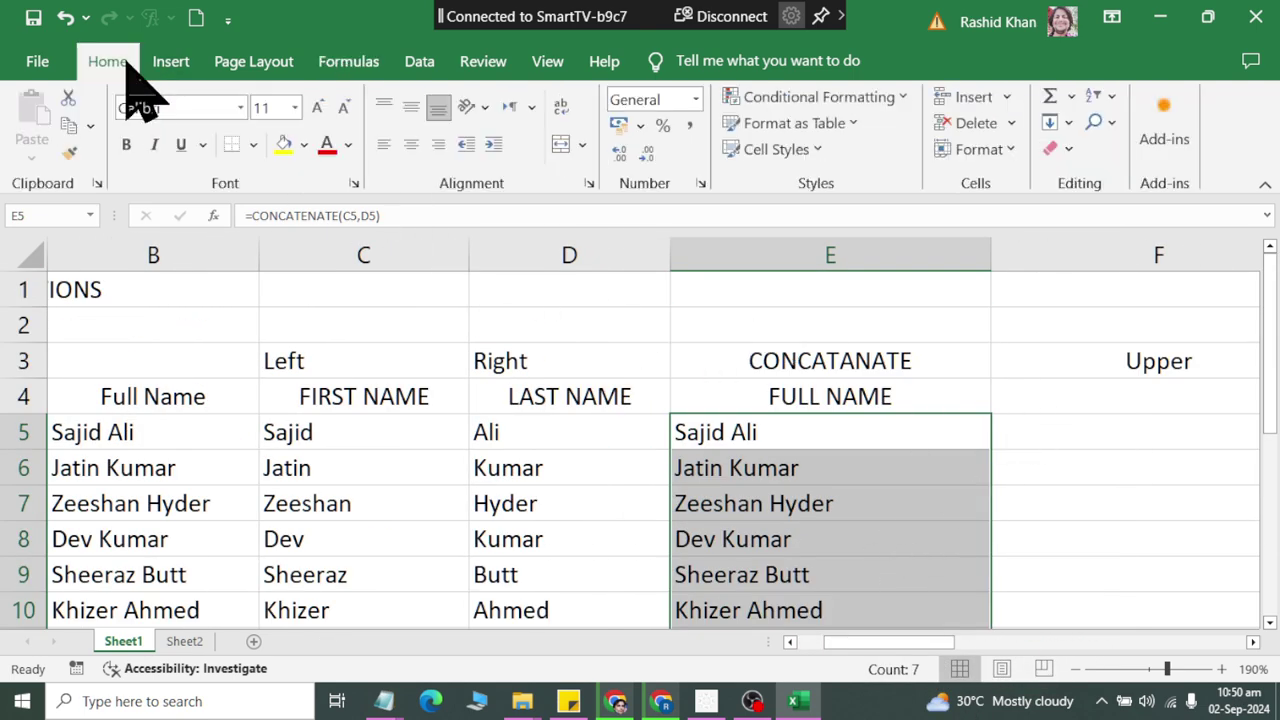
left_click(70, 125)
left_click(31, 158)
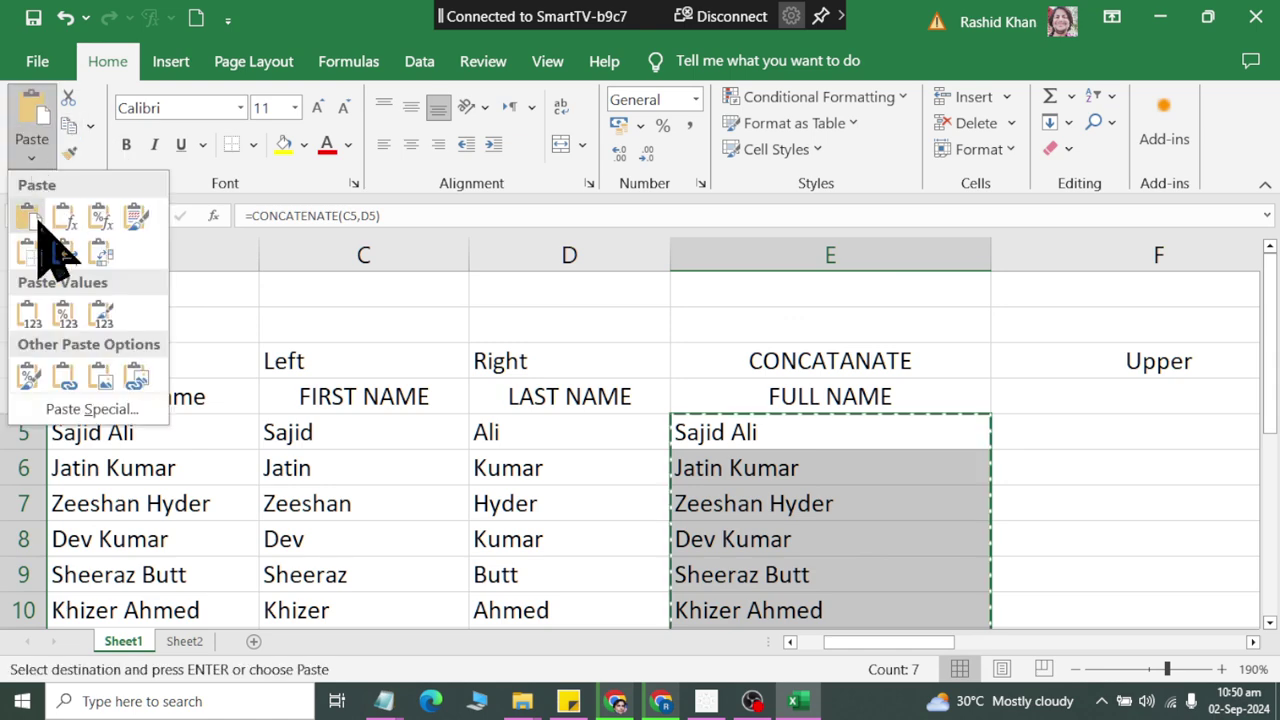
left_click(29, 314)
left_click(1082, 446)
key("Escape")
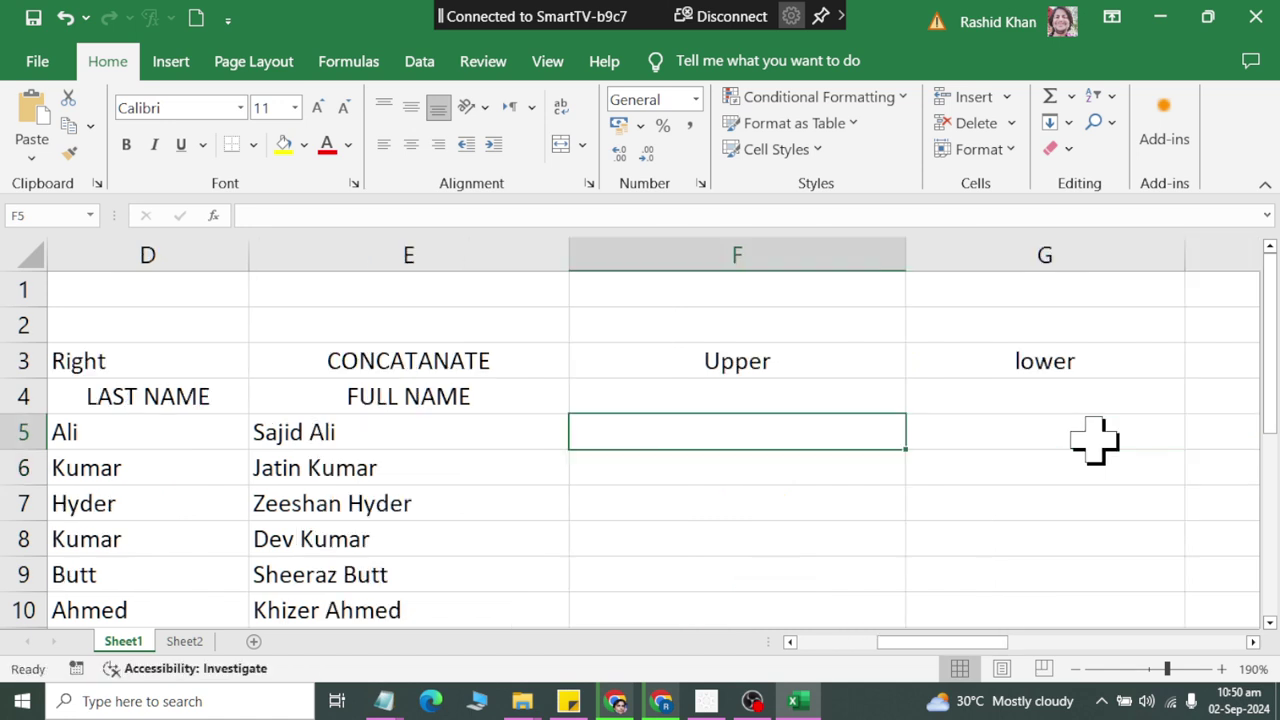
left_click_drag(427, 450, 363, 614)
scroll(420, 600, "down", 1)
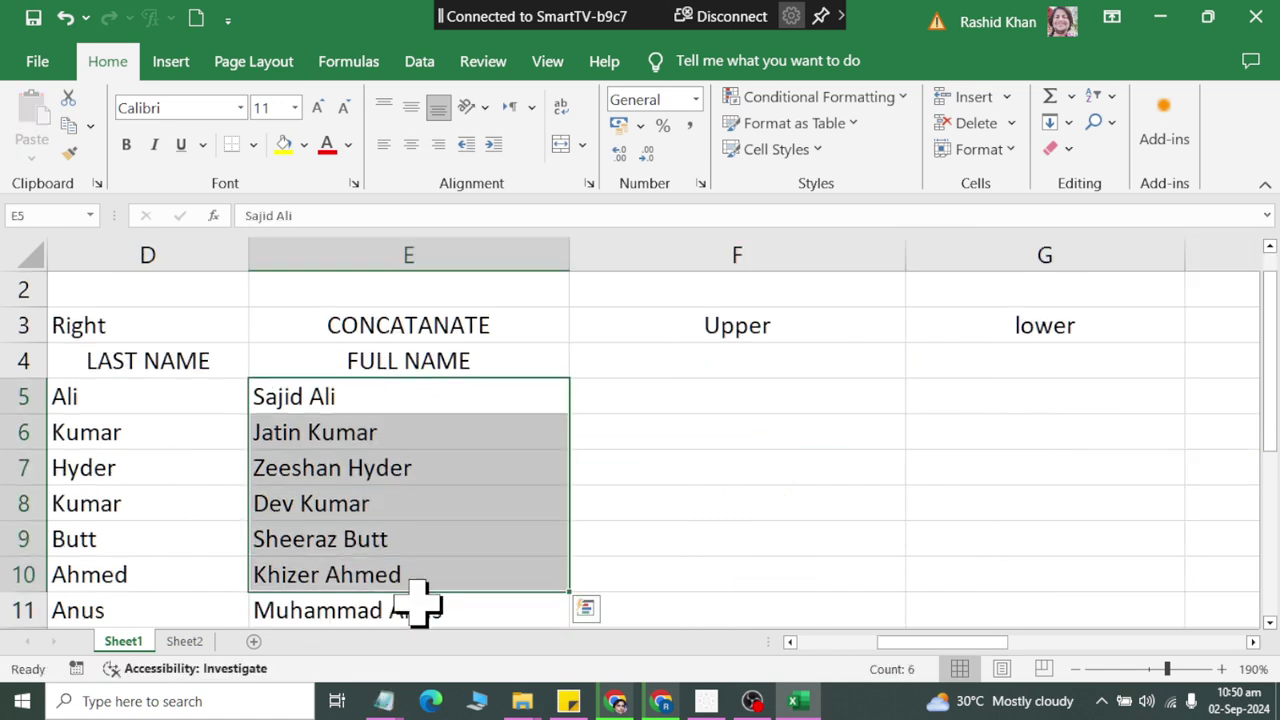
left_click(660, 398)
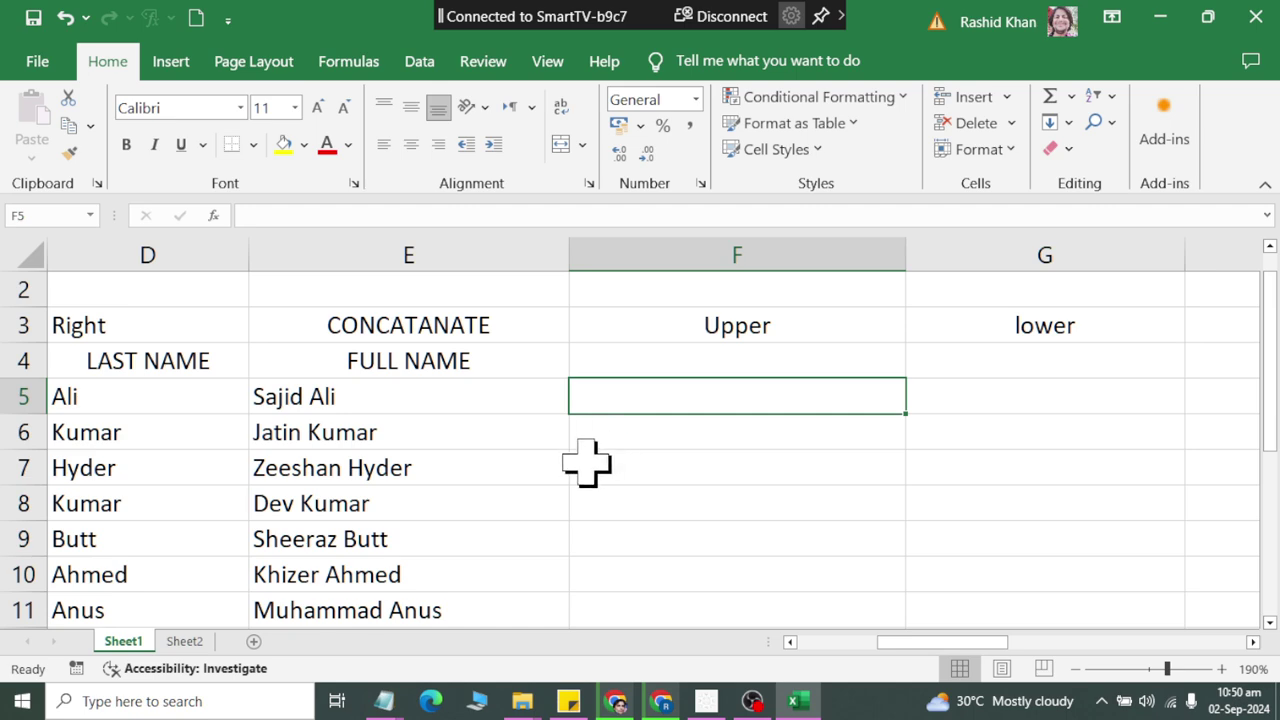
Insert =UPPER(E5) in F5 and fill it down to F11
left_click(348, 61)
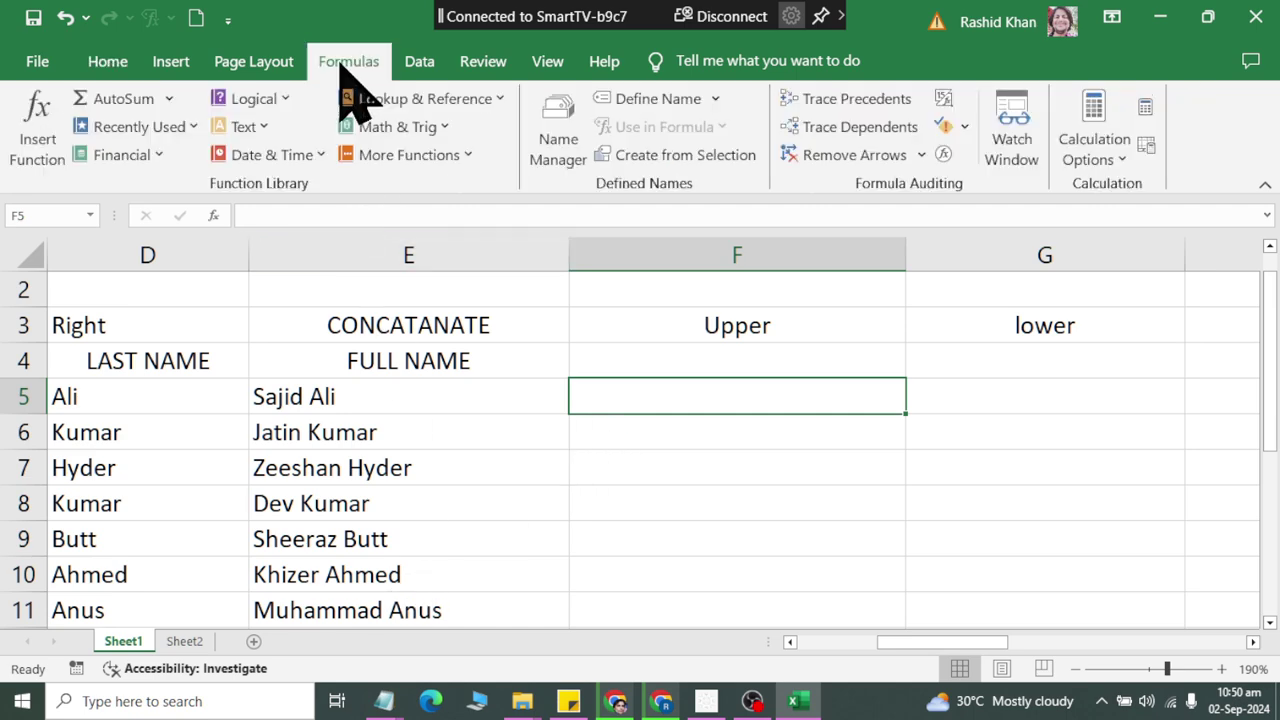
left_click(245, 127)
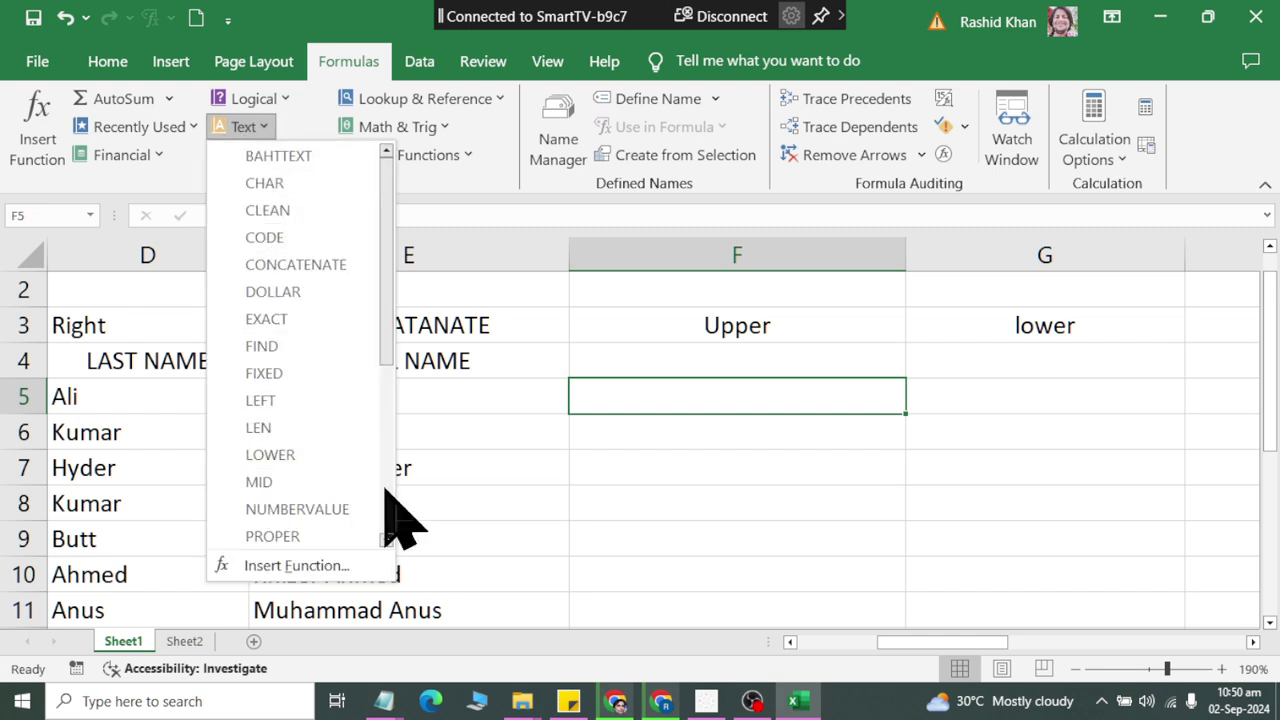
scroll(386, 490, "down", 4)
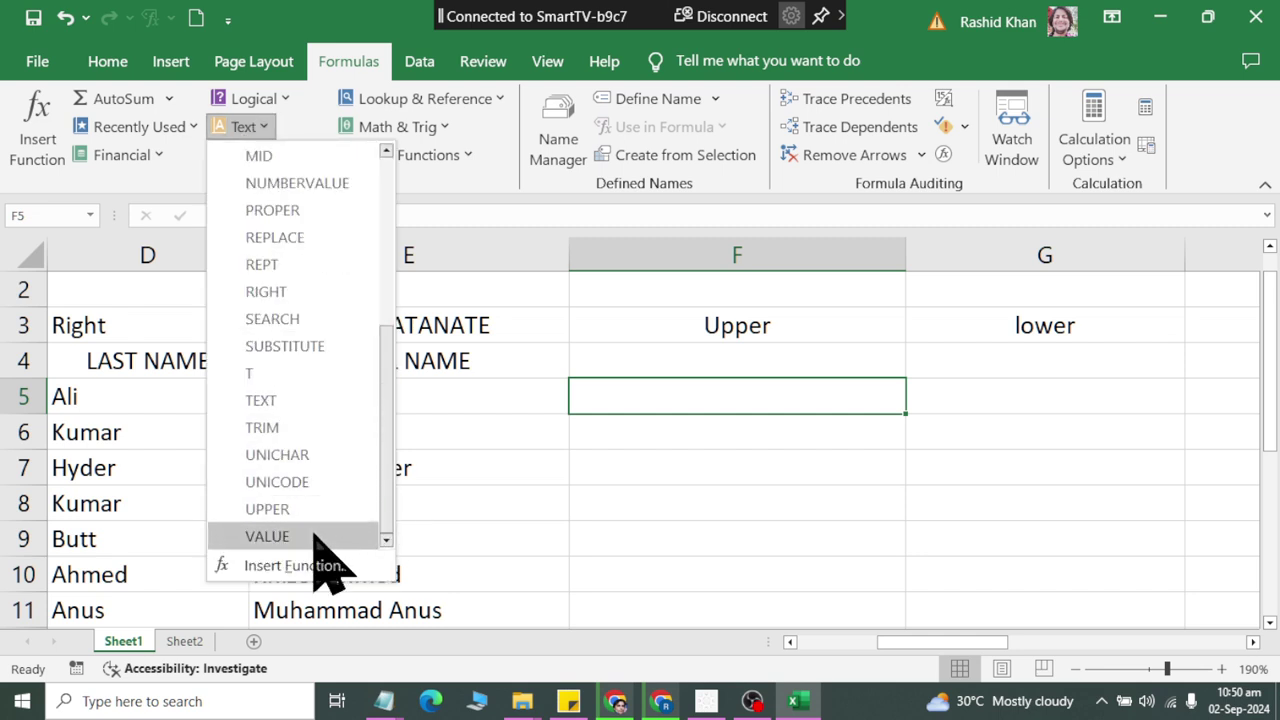
left_click(285, 509)
left_click(310, 400)
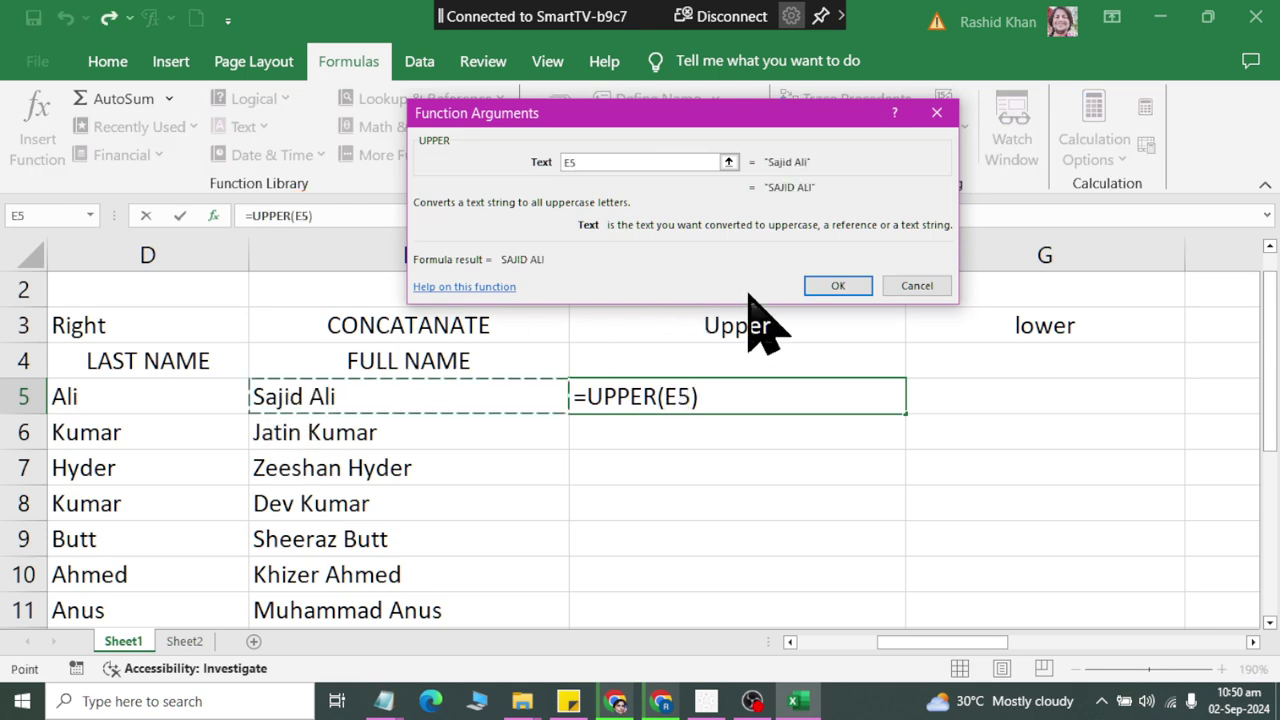
left_click(822, 288)
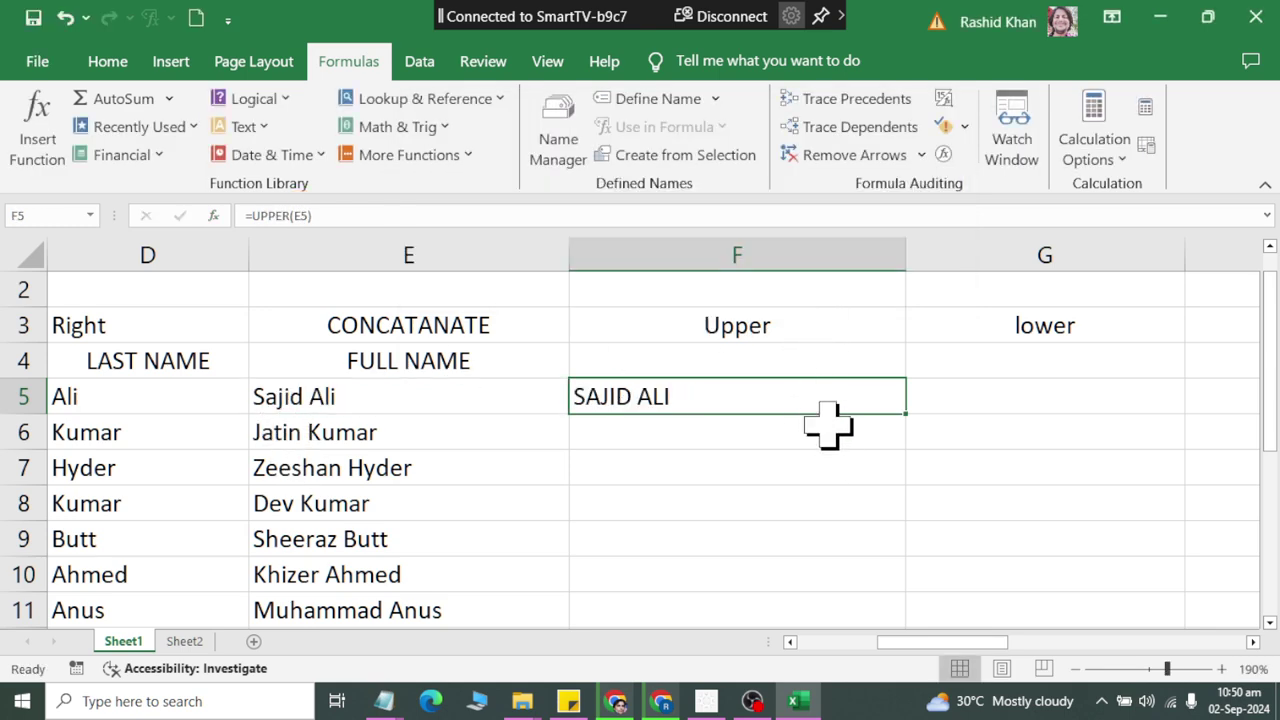
double_click(913, 415)
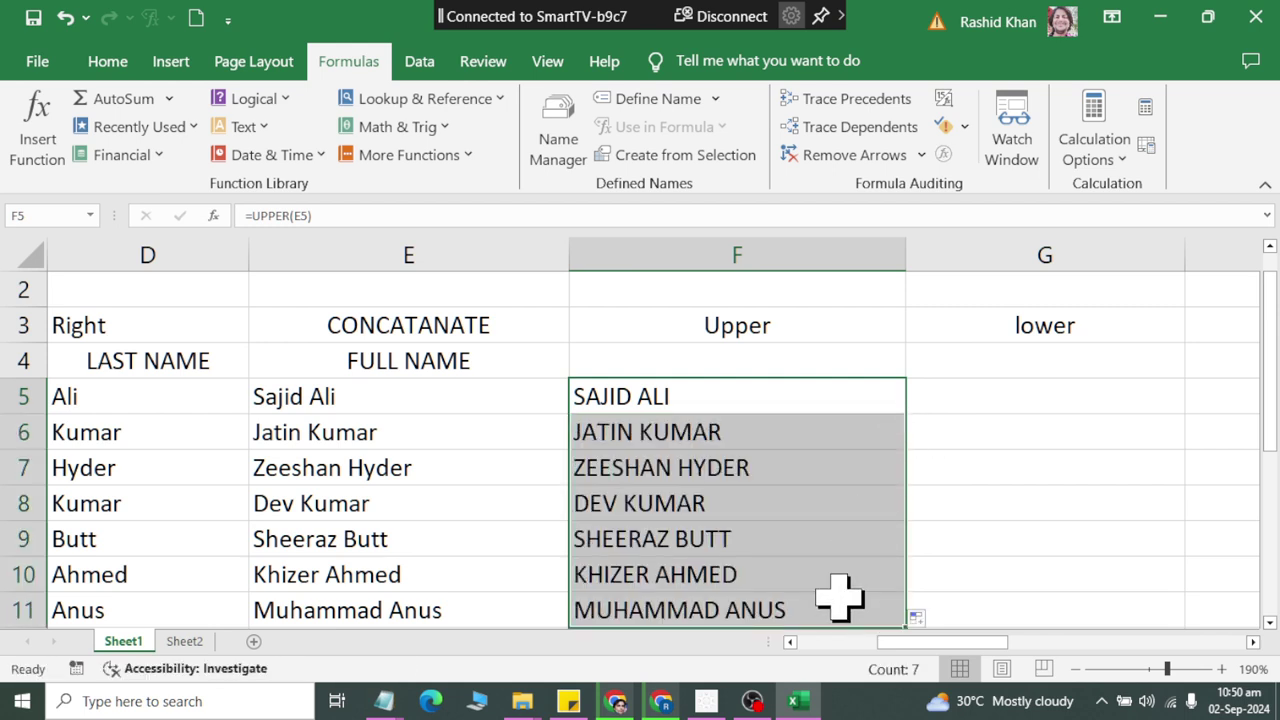
Copy F5:F11, paste it back as values, and clear the copy marquee
left_click(107, 62)
left_click(68, 125)
left_click(31, 157)
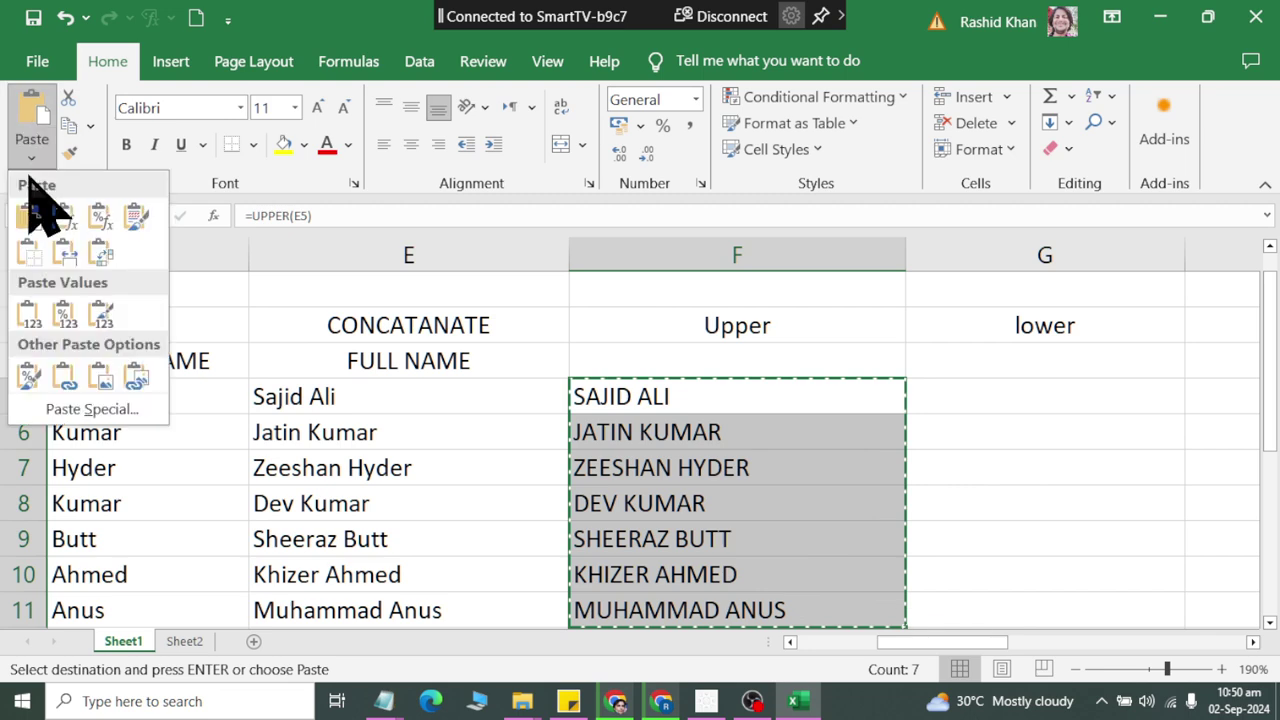
left_click(28, 312)
left_click(984, 418)
key("Up")
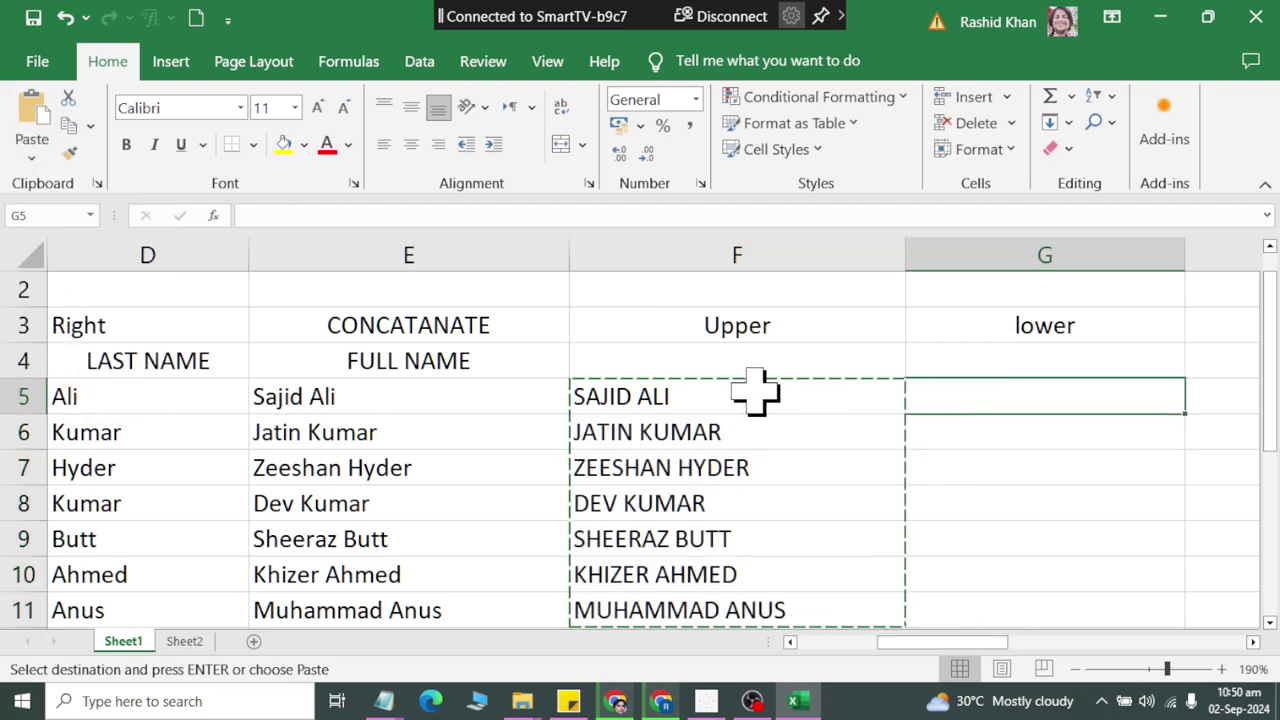
key("Escape")
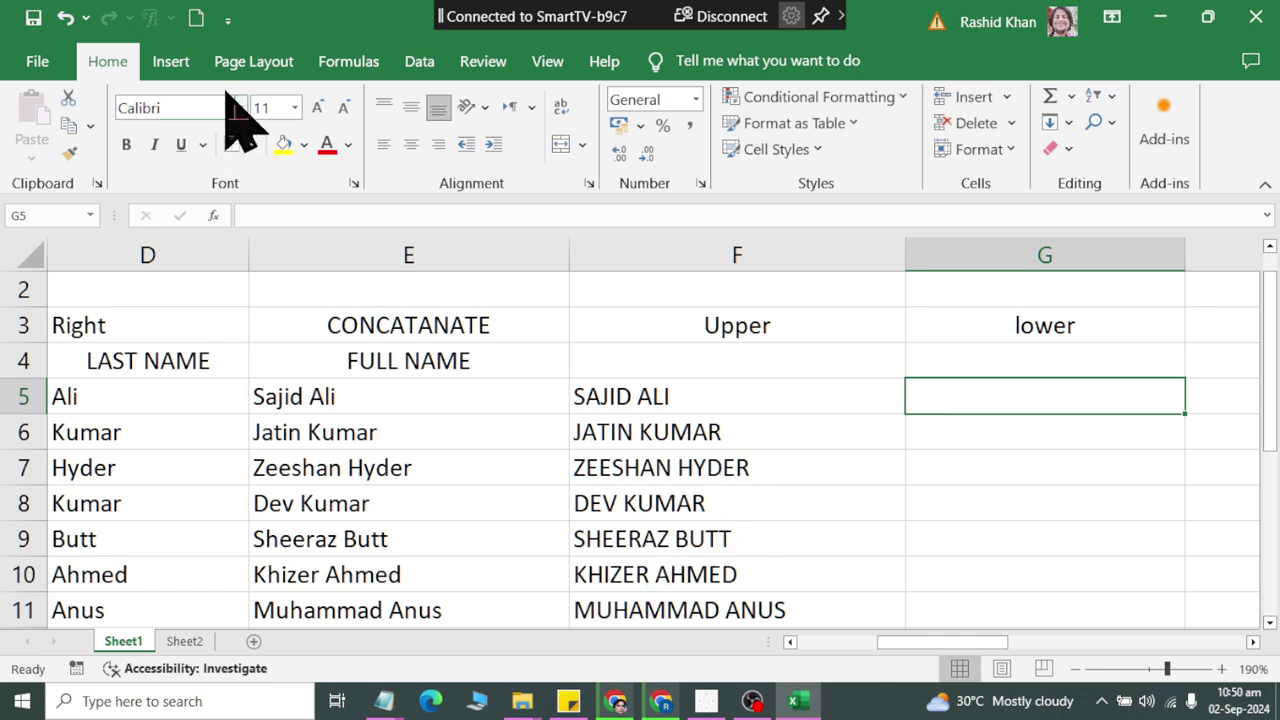
Insert =LOWER(F5) in G5 and fill it down to G11
left_click(345, 61)
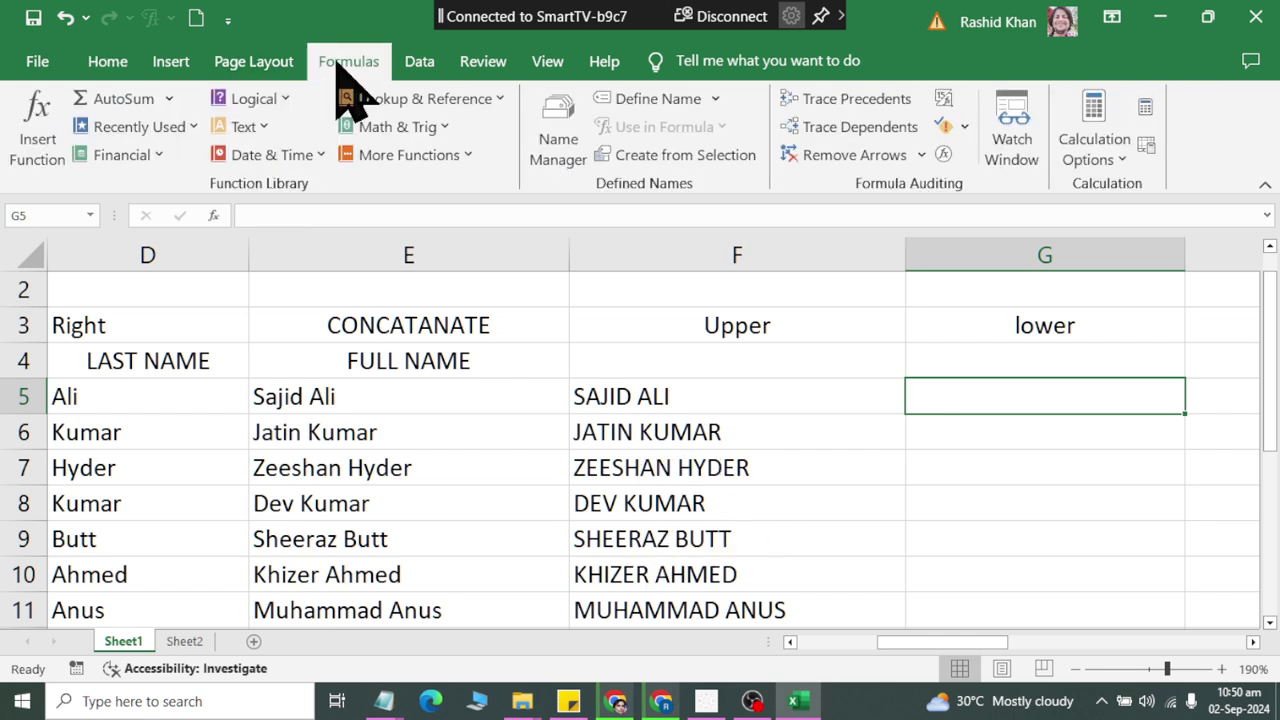
left_click(244, 126)
scroll(329, 500, "down", 1)
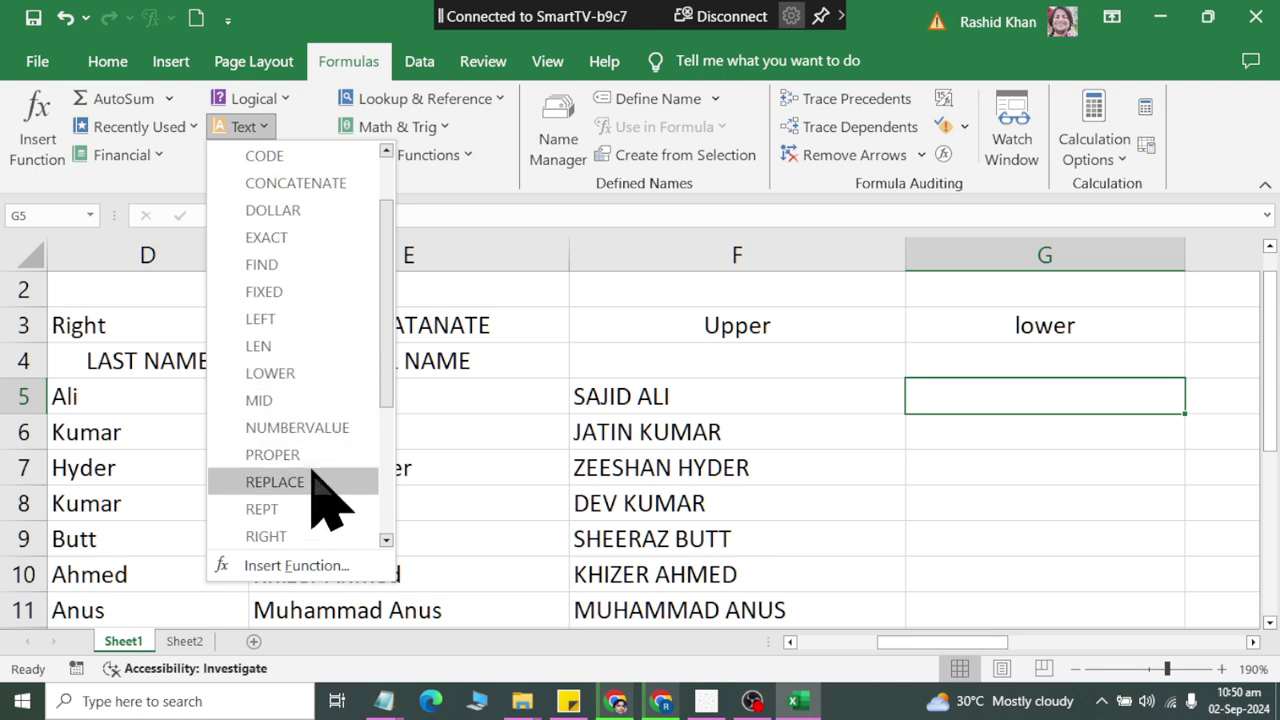
scroll(329, 529, "down", 3)
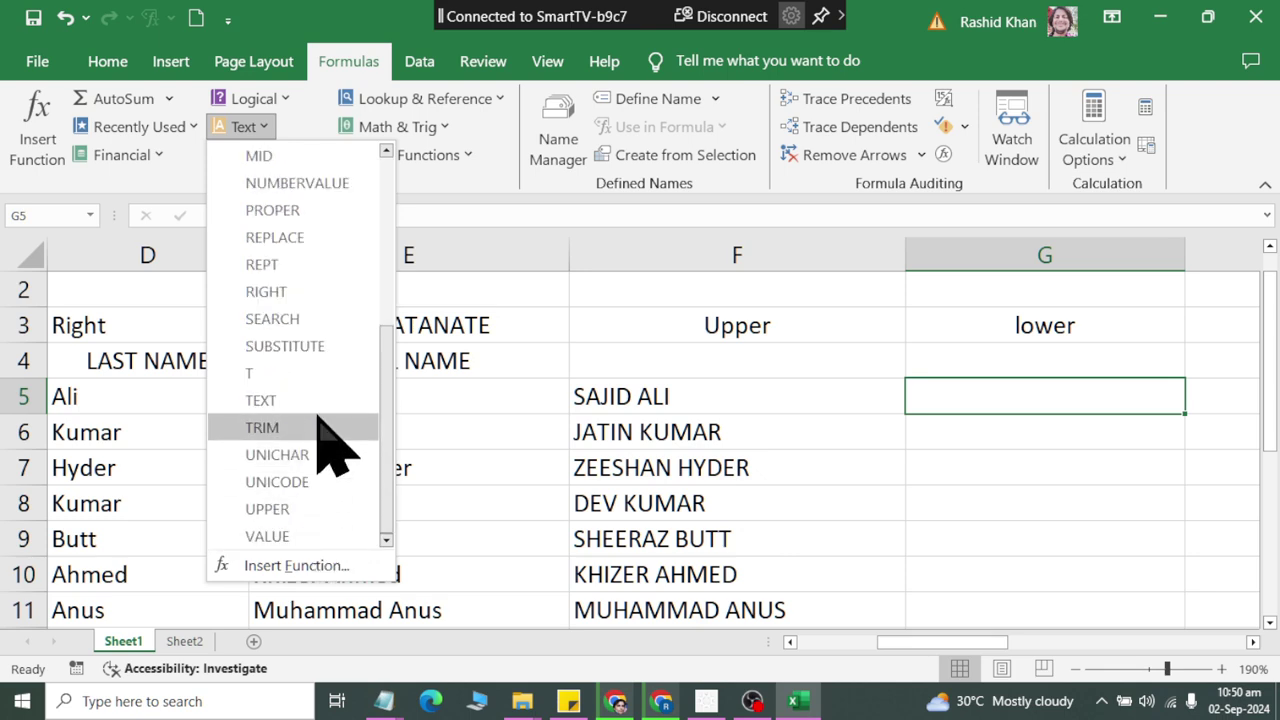
scroll(335, 400, "up", 4)
scroll(340, 378, "down", 3)
scroll(330, 430, "down", 1)
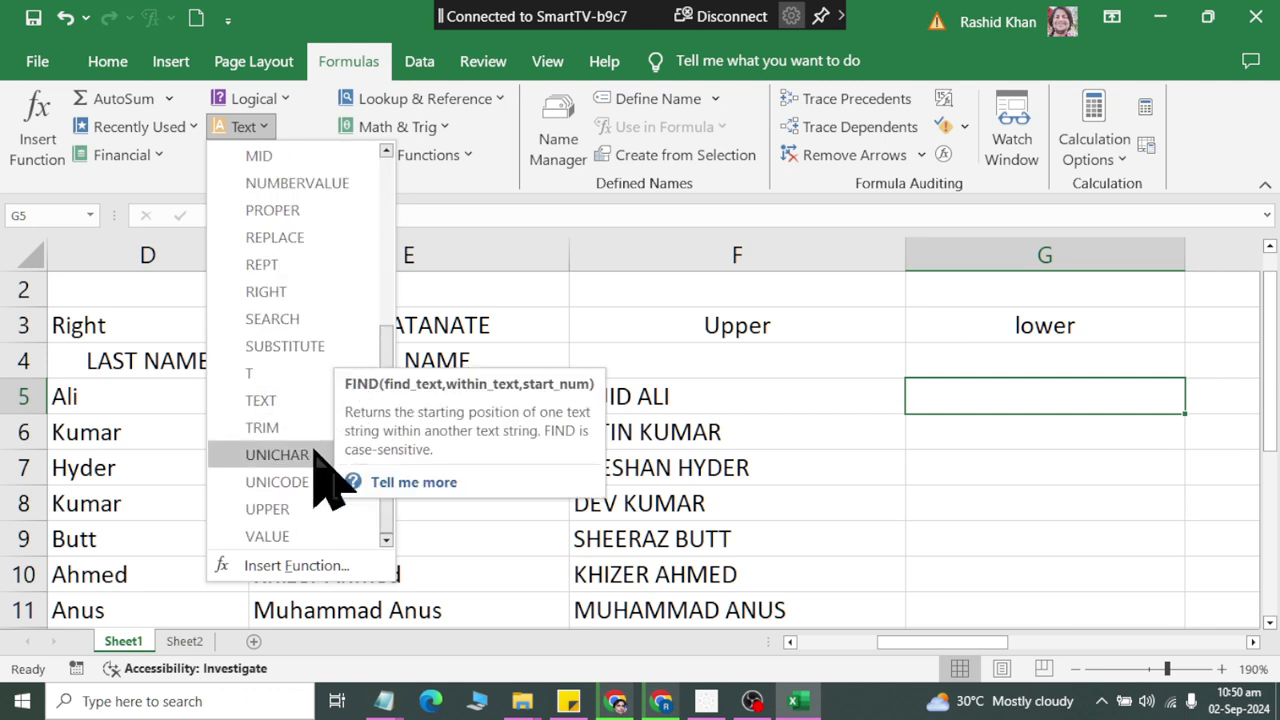
scroll(323, 480, "up", 4)
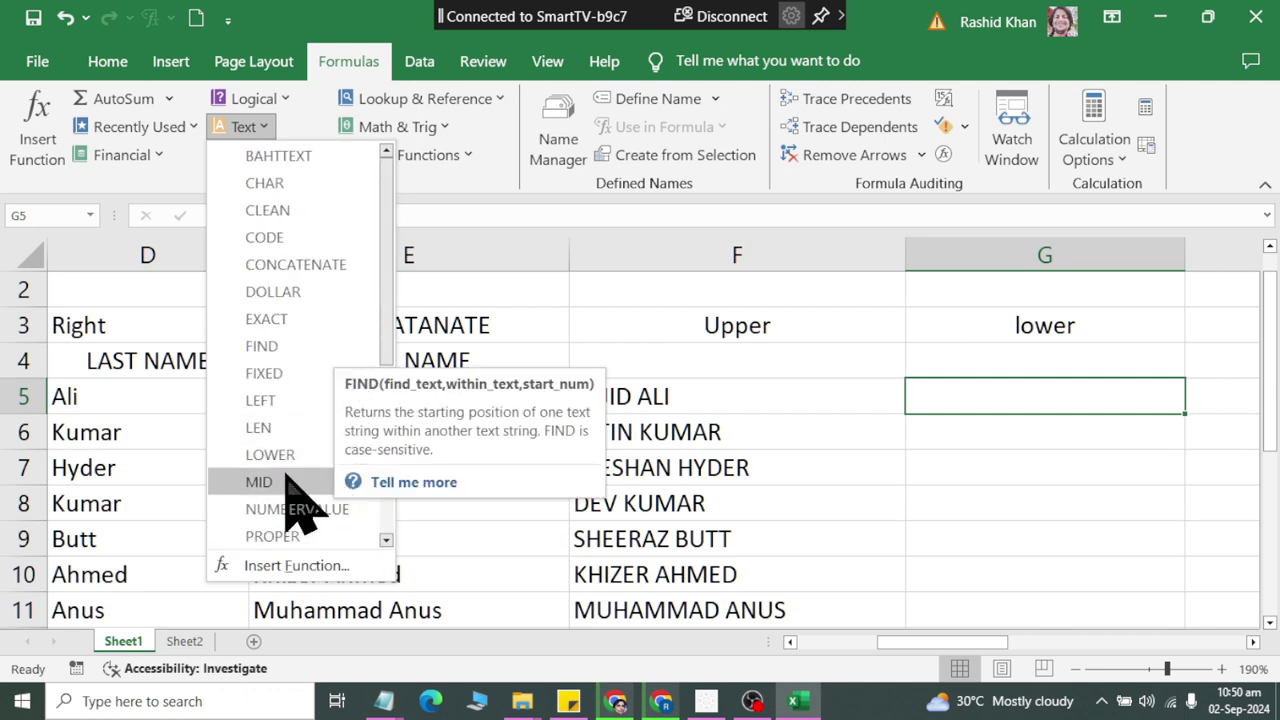
left_click(270, 454)
left_click(644, 405)
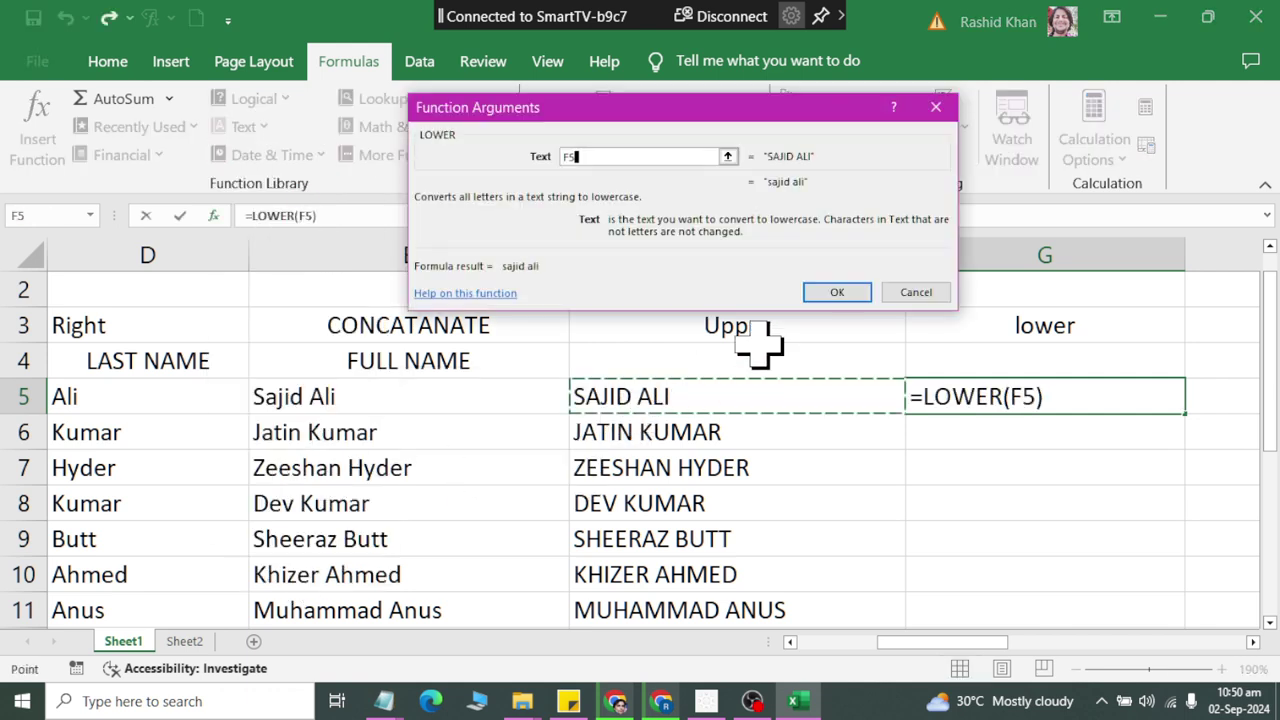
left_click(834, 291)
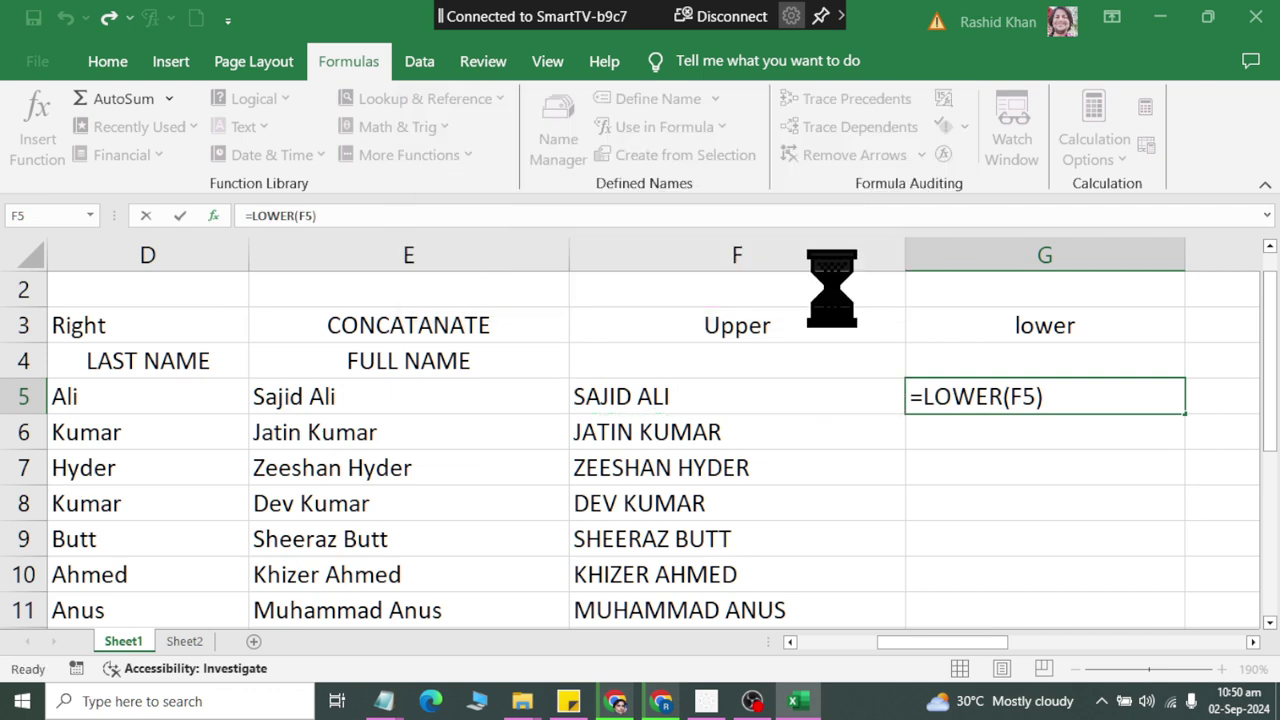
double_click(1185, 414)
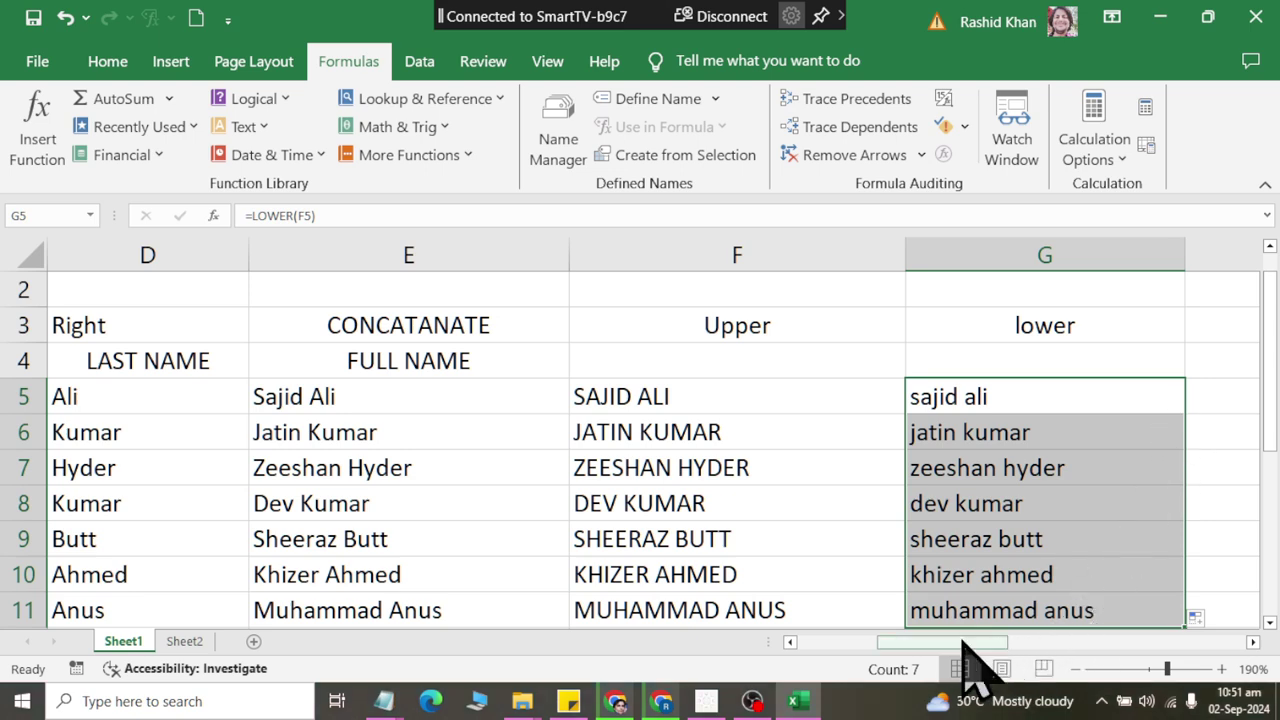
Copy the lowercase names G5:G11 and paste them back as values
mouse_move(956, 642)
left_mouse_down()
mouse_move(1090, 655)
mouse_move(1028, 666)
left_mouse_up()
left_click(102, 64)
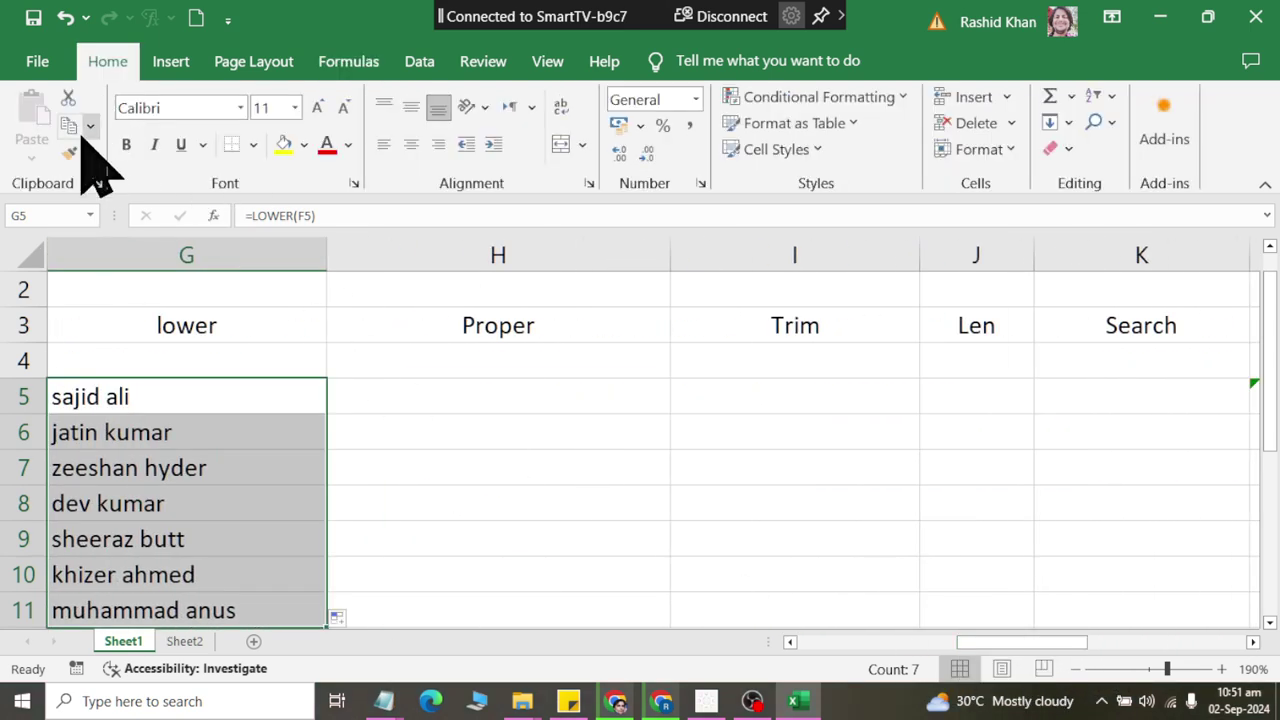
left_click(68, 125)
left_click(31, 160)
left_click(36, 312)
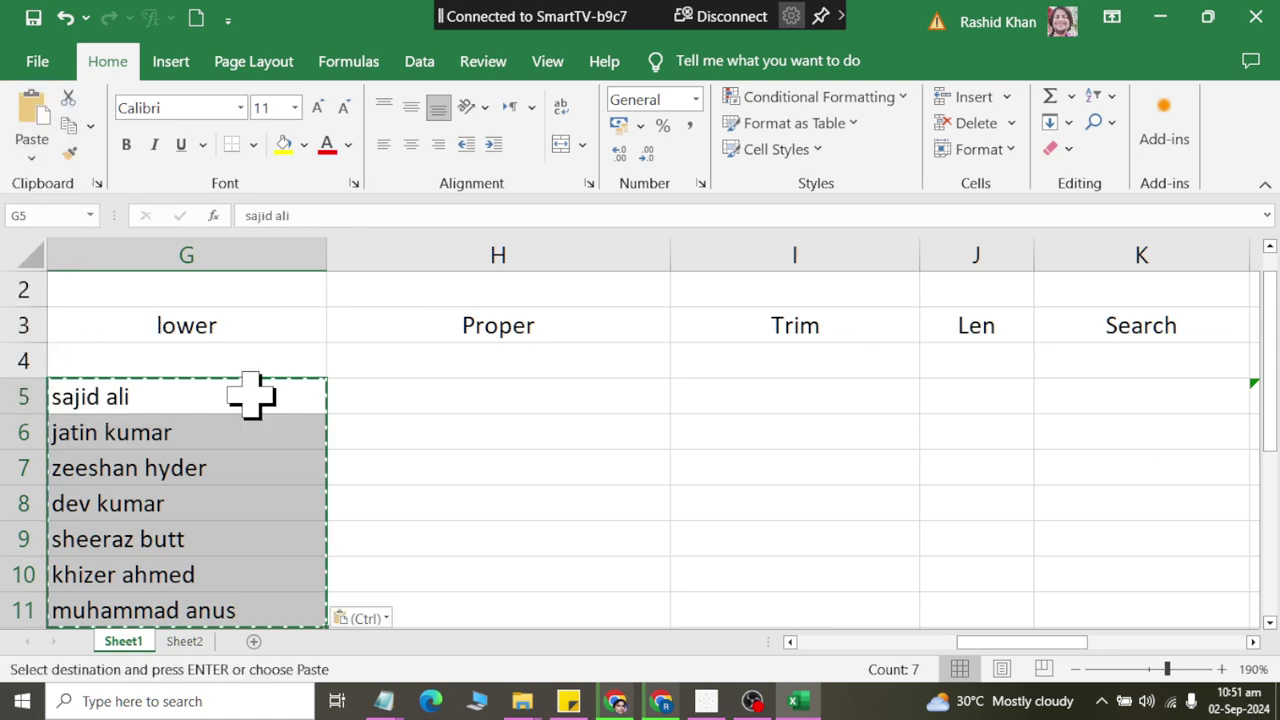
left_click(487, 395)
key("Escape")
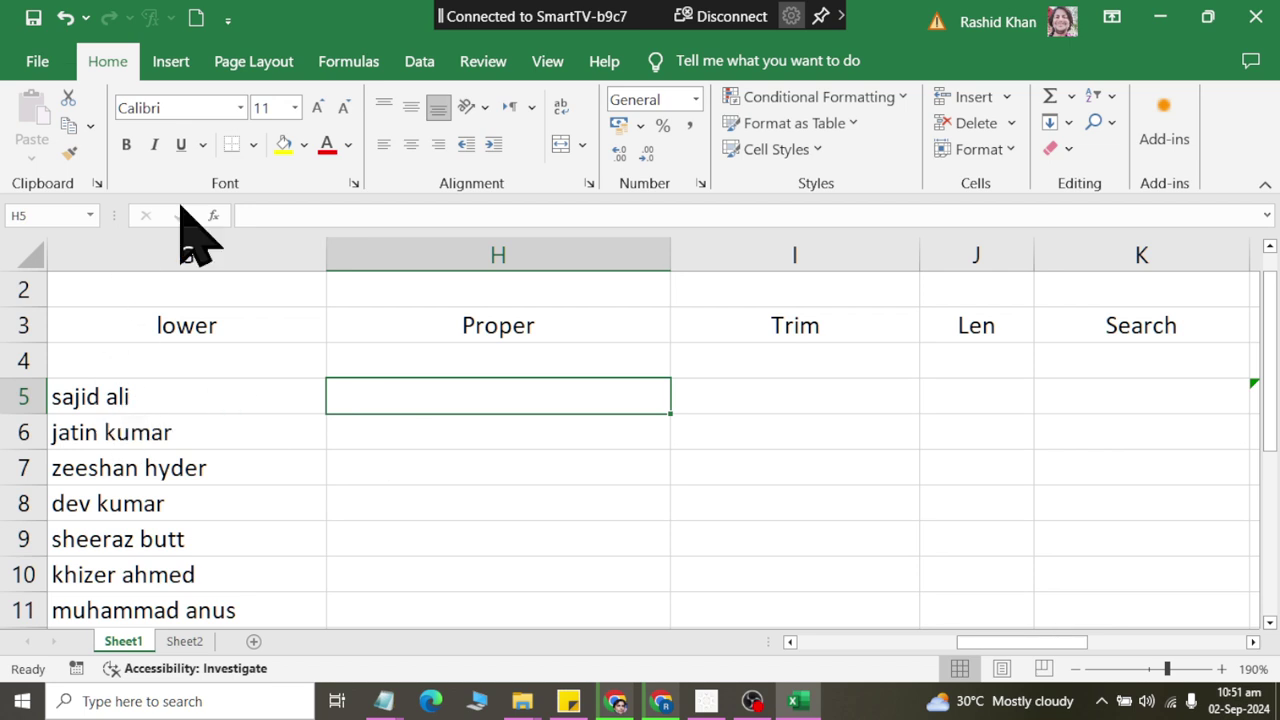
Insert =PROPER(G5) in H5 and fill it down to H11
left_click(345, 62)
left_click(255, 128)
left_click(258, 134)
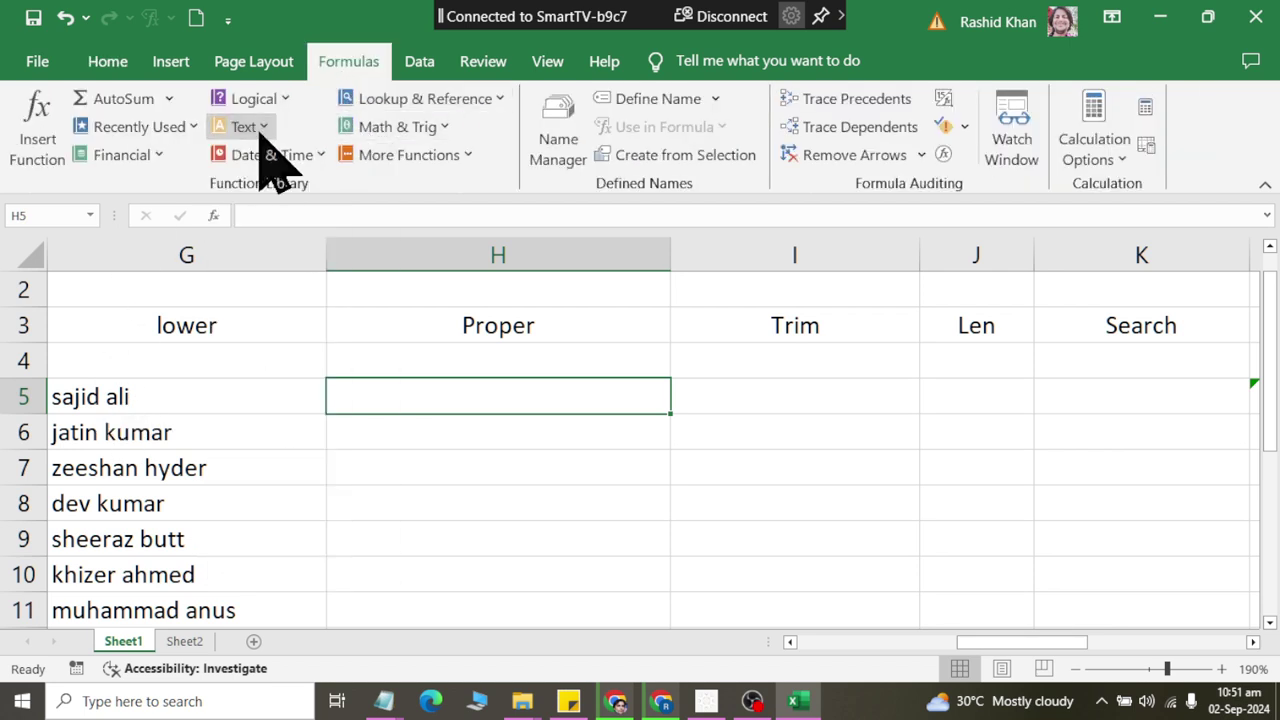
left_click(257, 134)
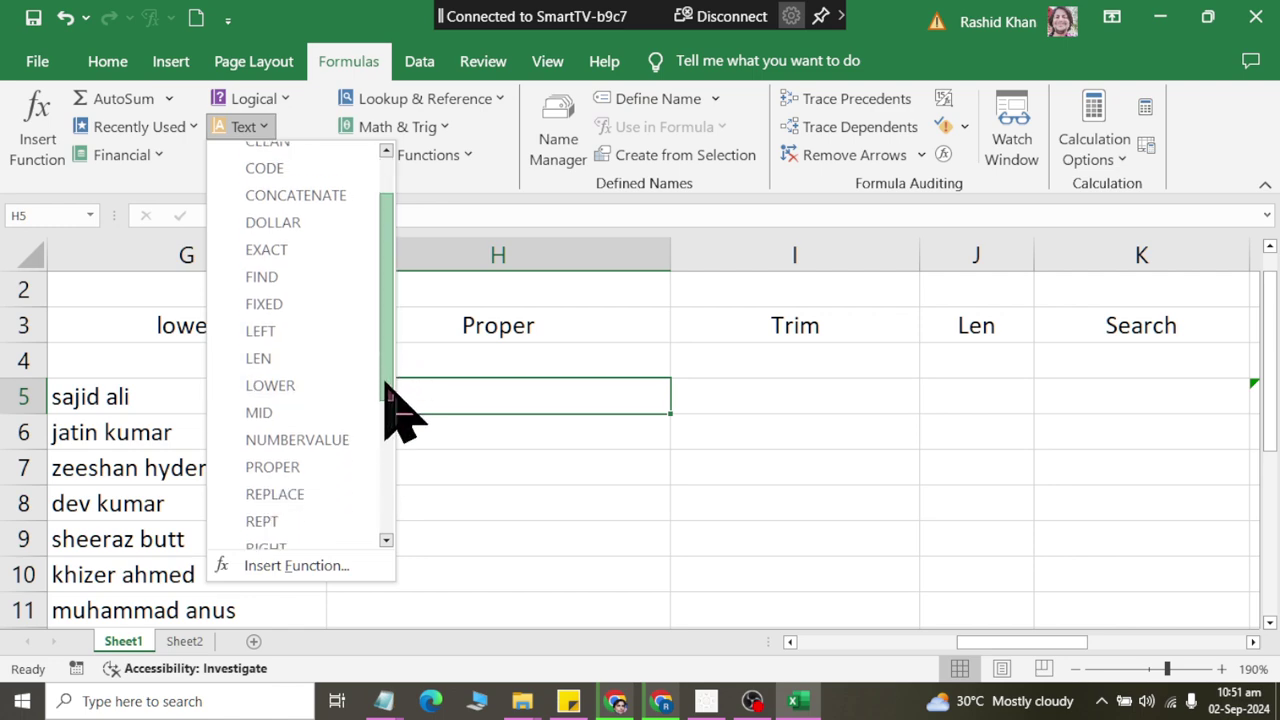
left_click(360, 426)
left_click(180, 397)
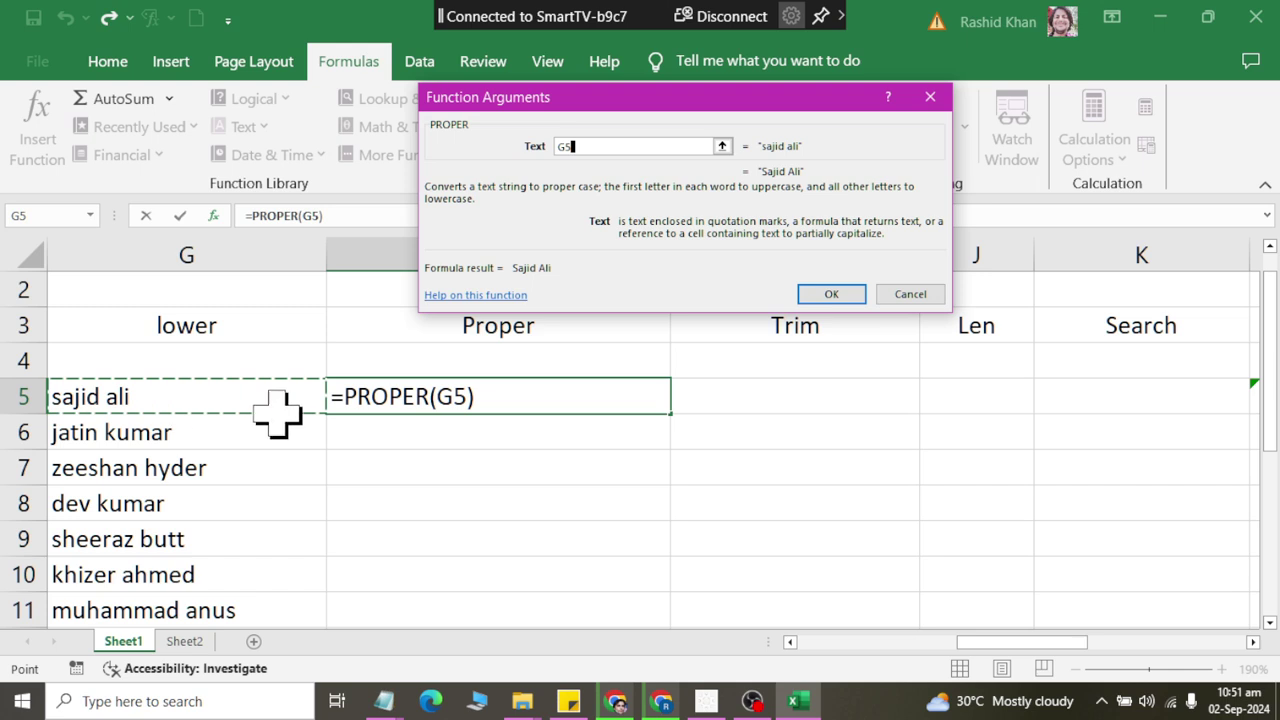
left_click(831, 294)
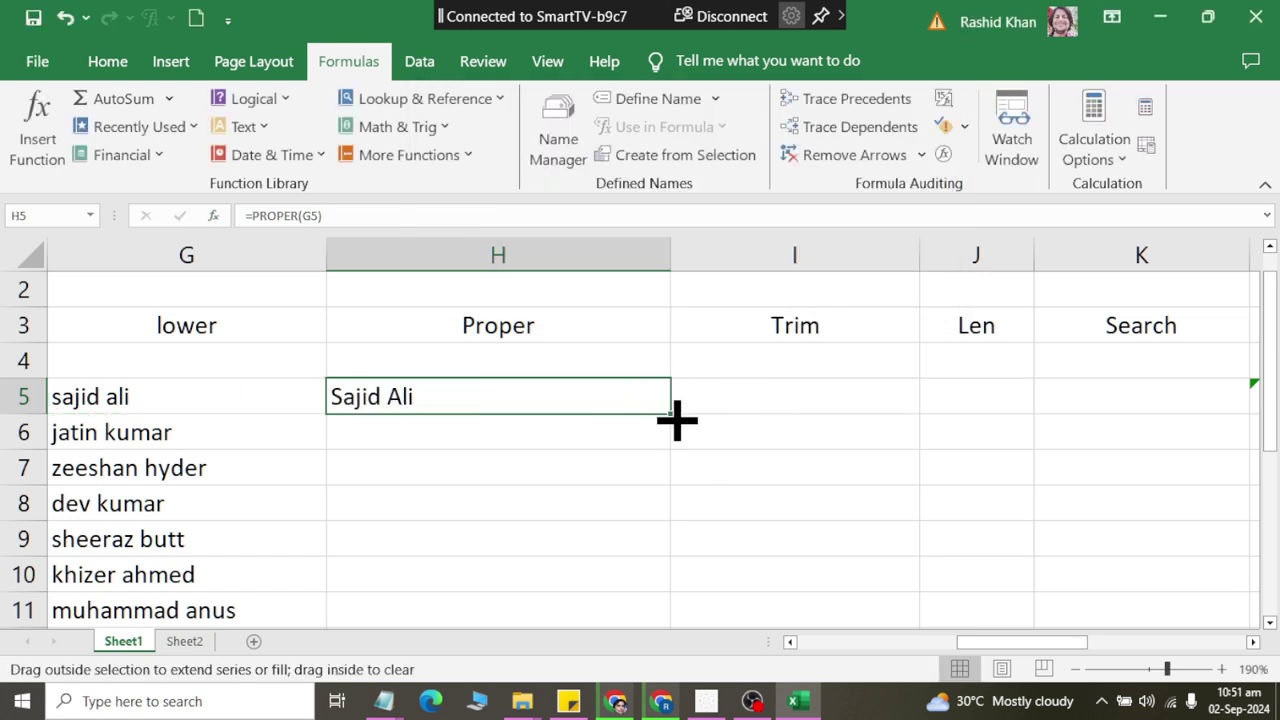
double_click(672, 416)
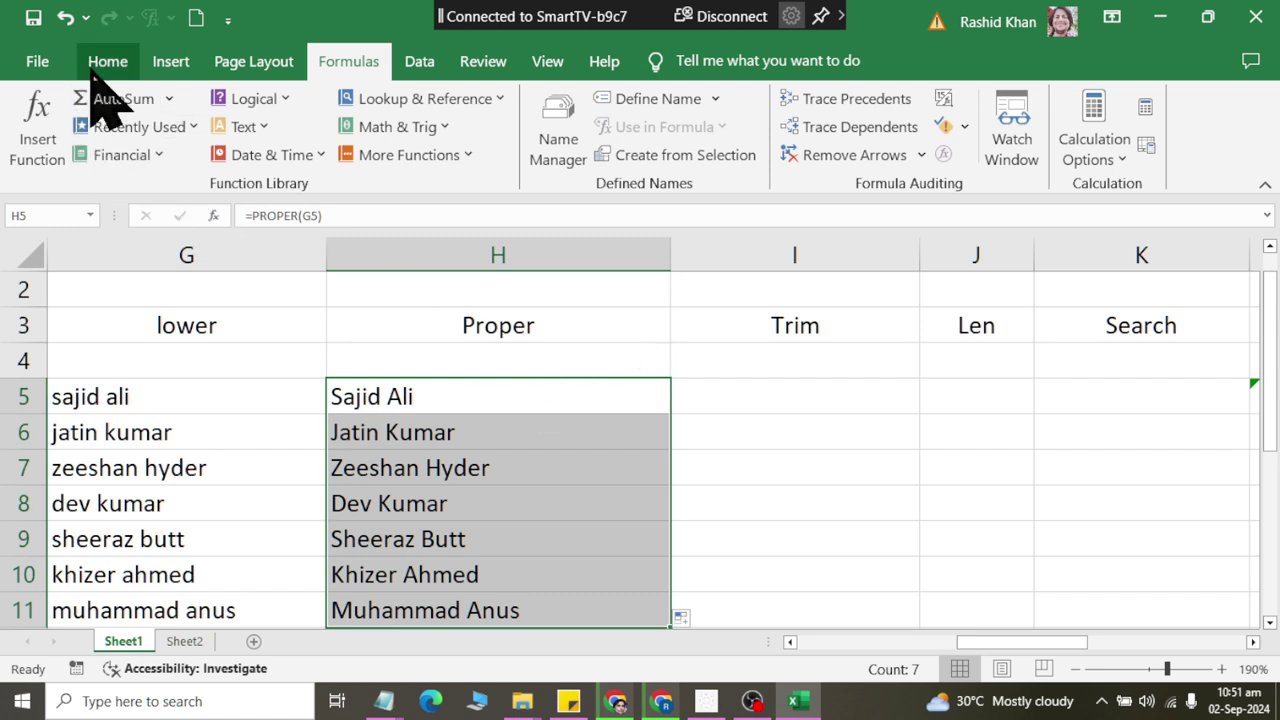
Paste the proper-case names H5:H11 back as values, then select I5 in the Trim column
left_click(104, 63)
left_click(70, 126)
left_click(32, 156)
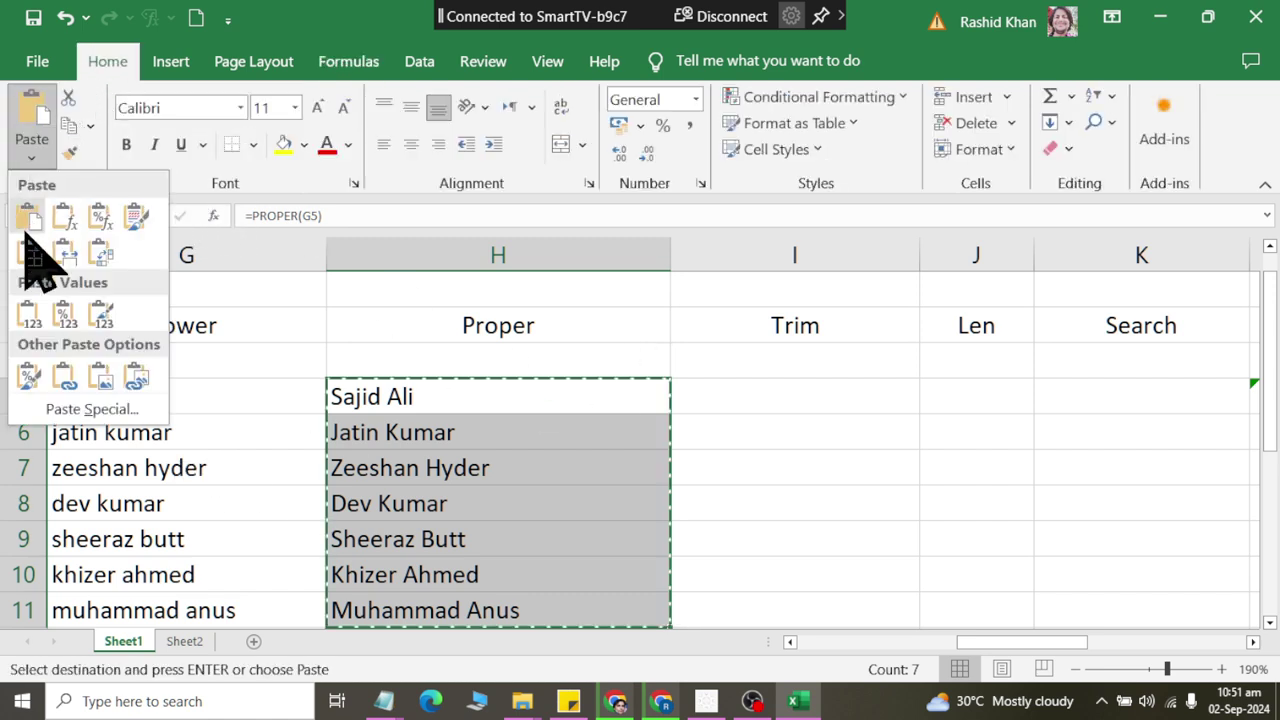
left_click(34, 322)
key("Escape")
left_click(757, 391)
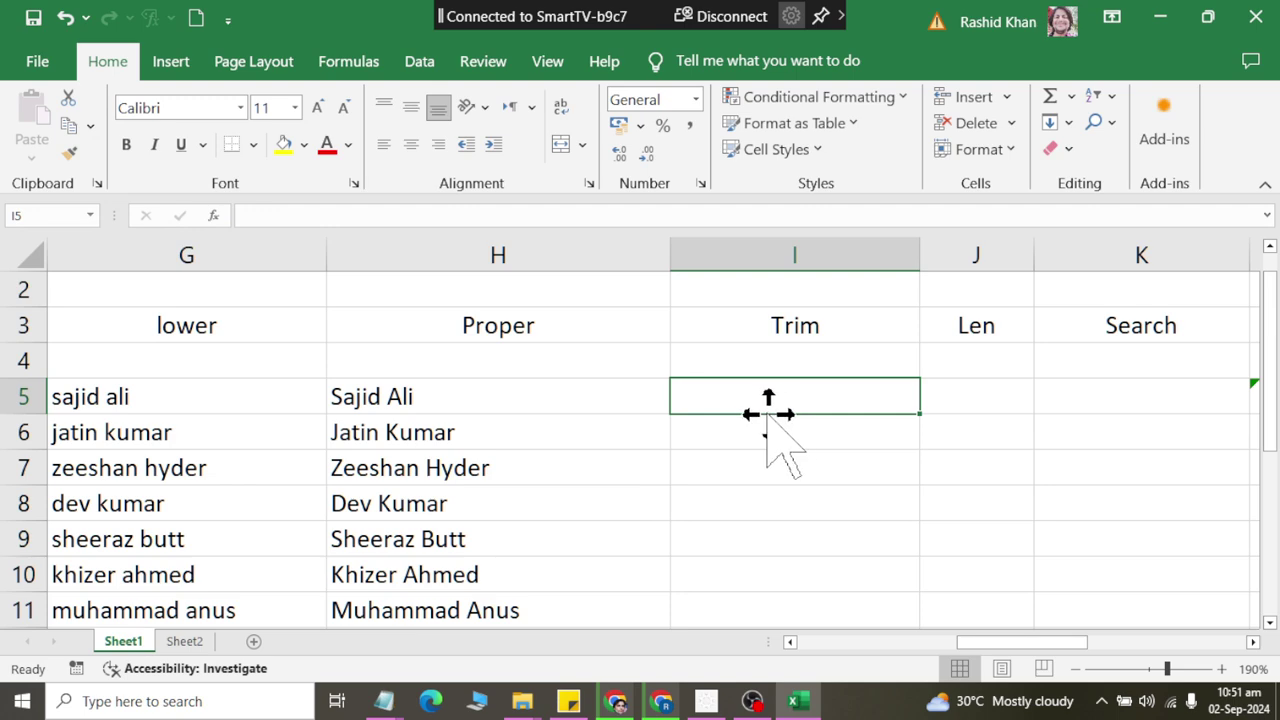
double_click(356, 397)
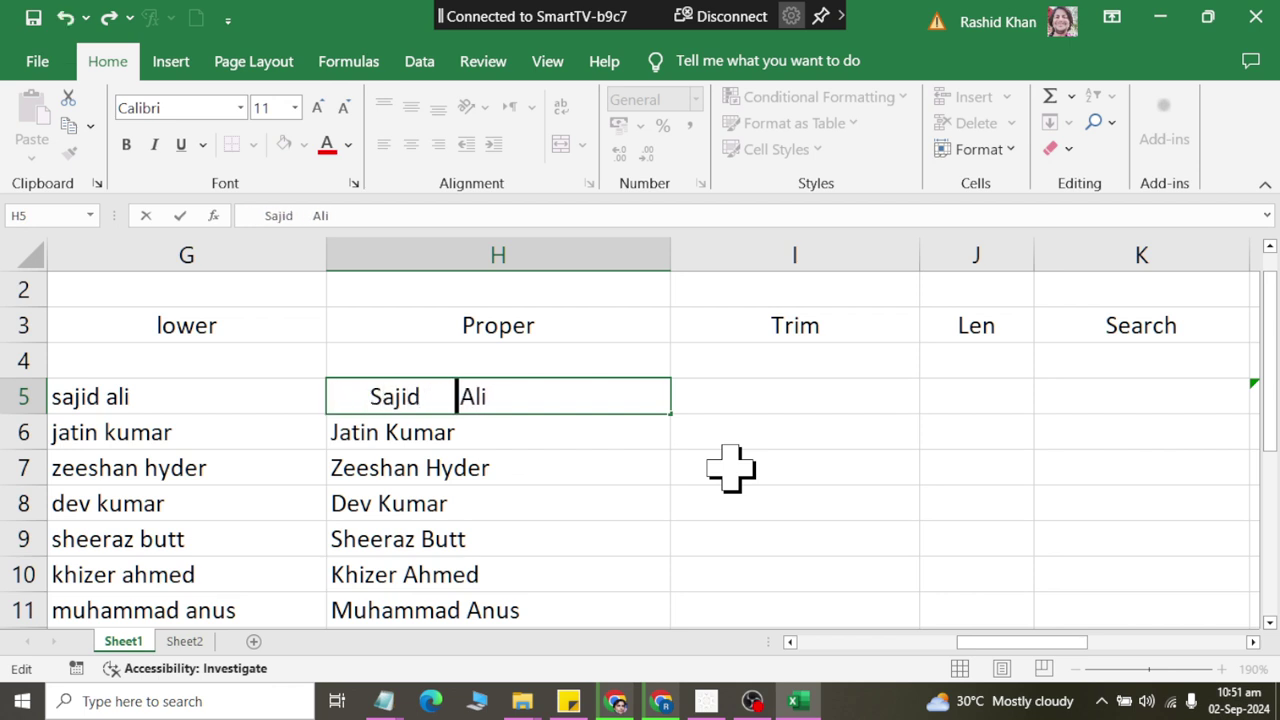
key("Return")
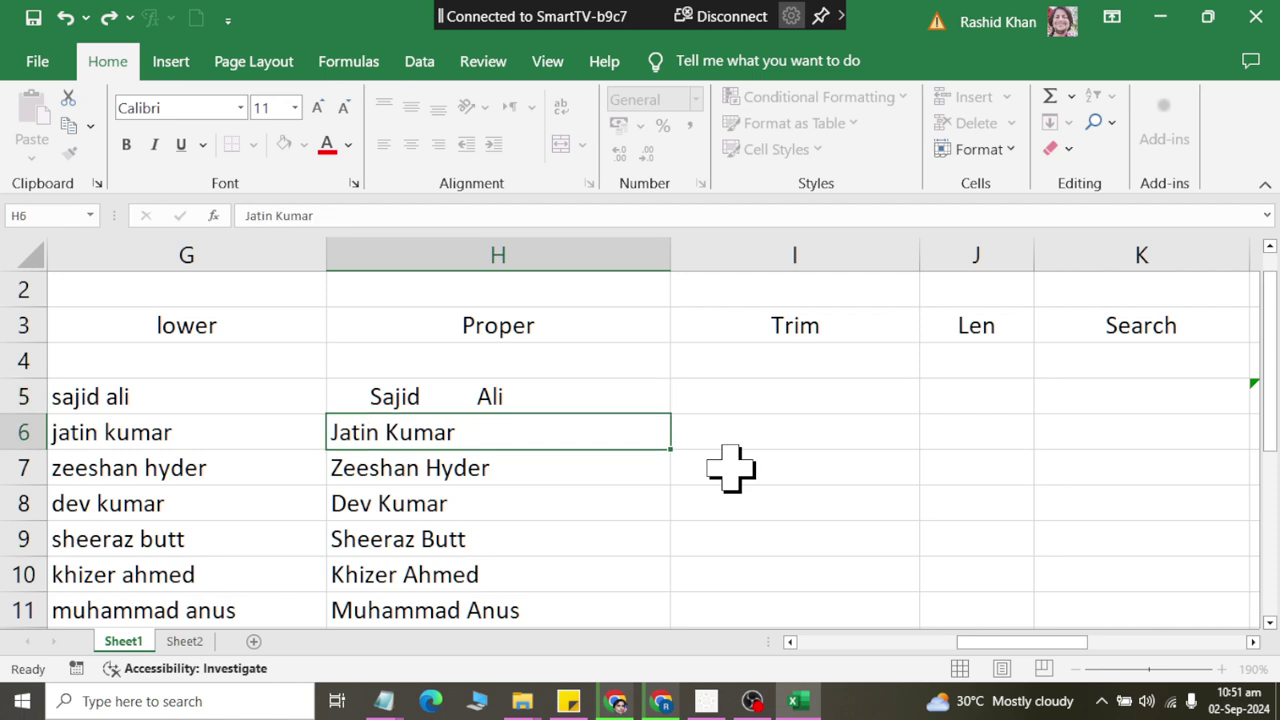
key("F2")
key("Home")
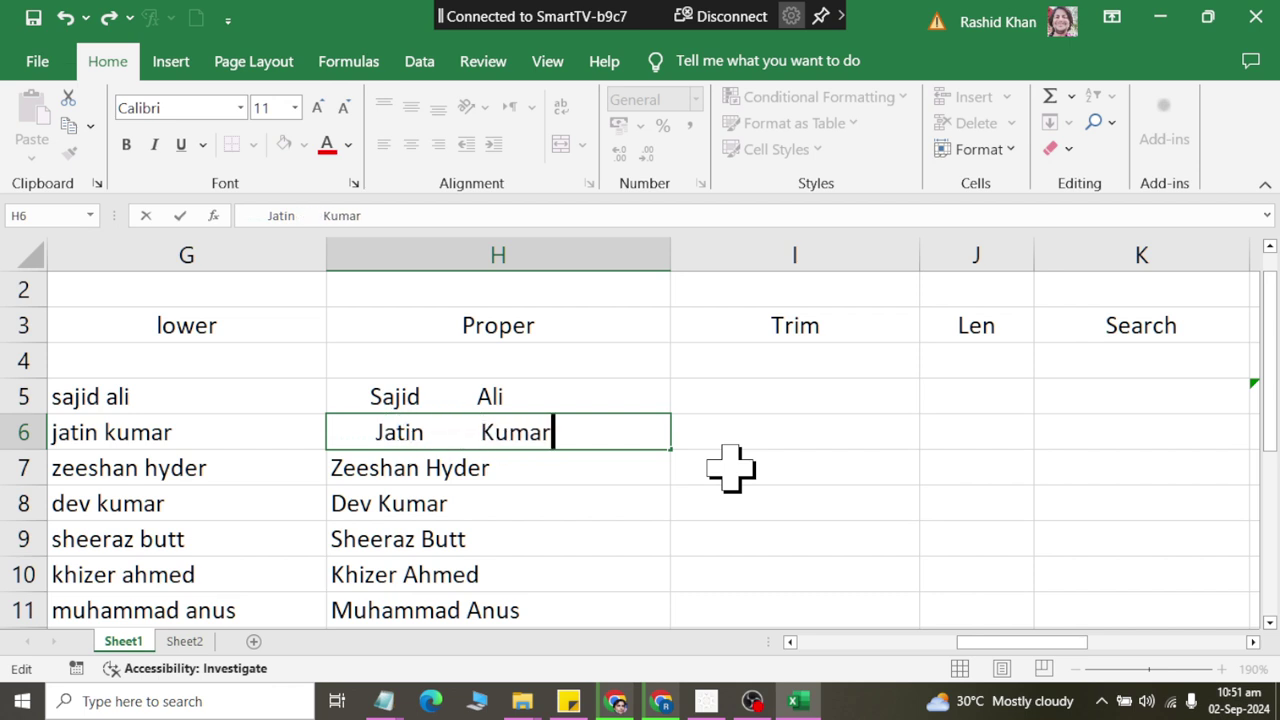
key("Return")
key("F2")
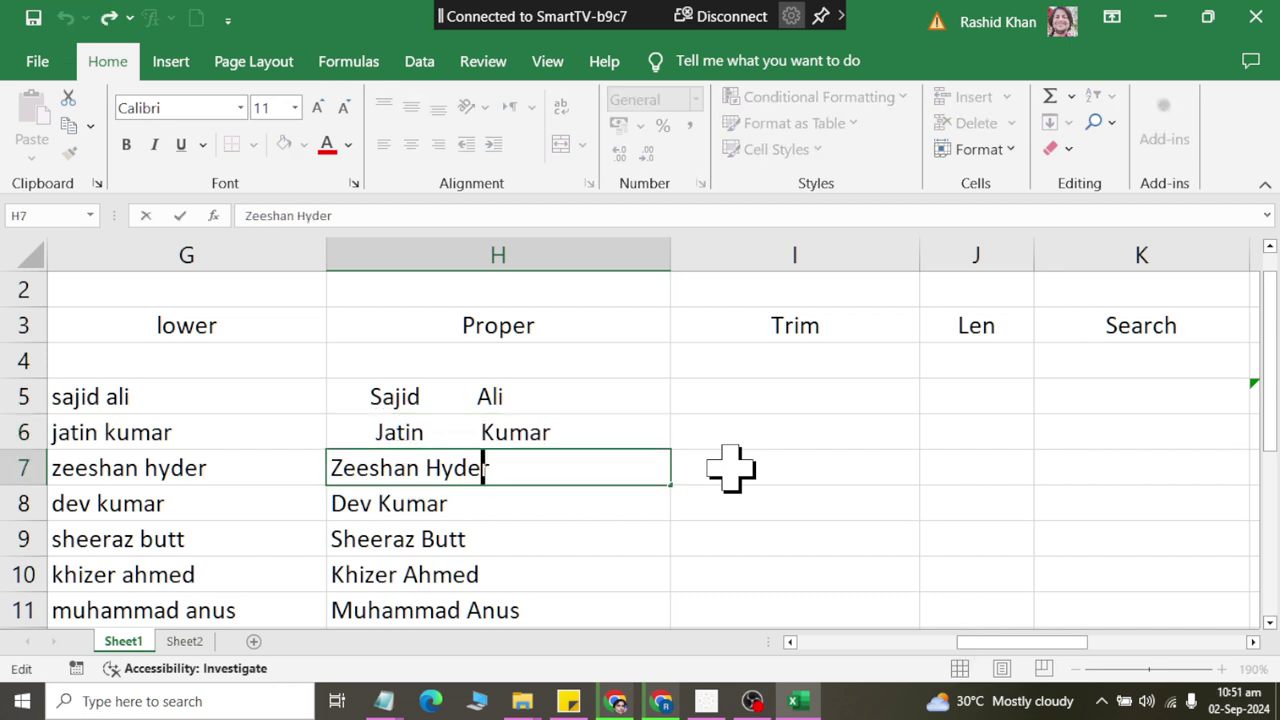
key("Home")
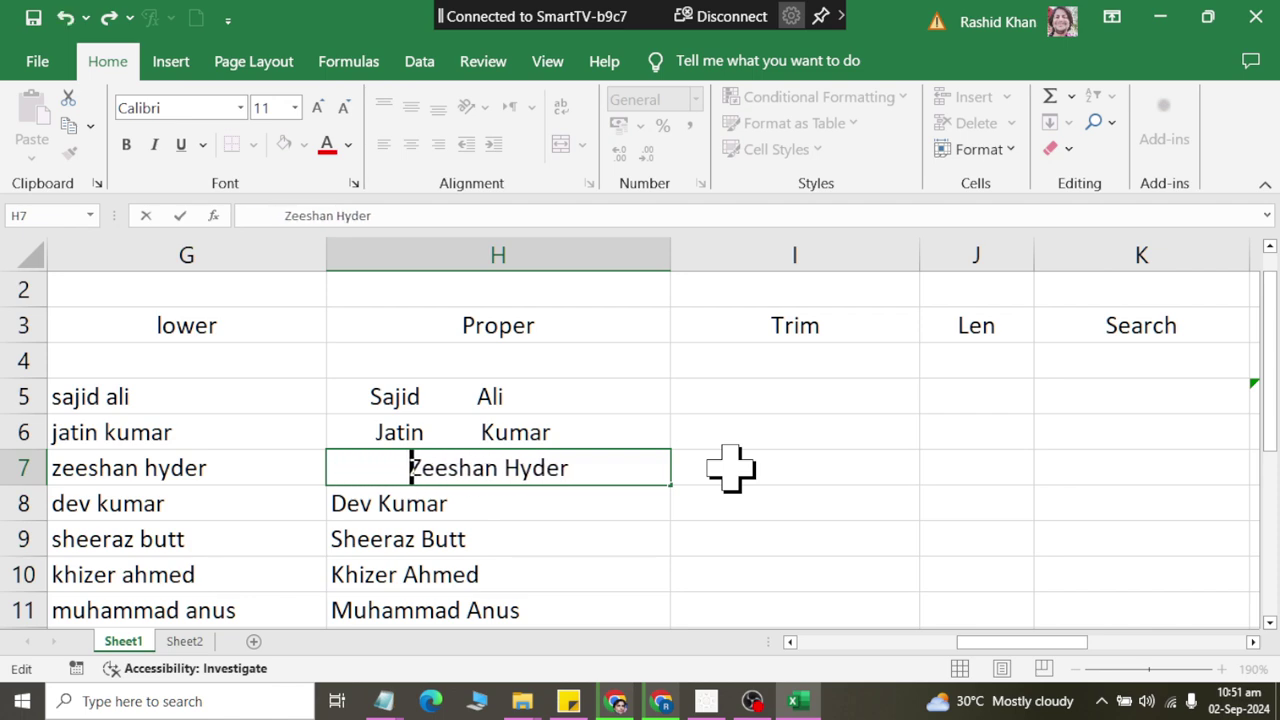
key("Return")
key("F2")
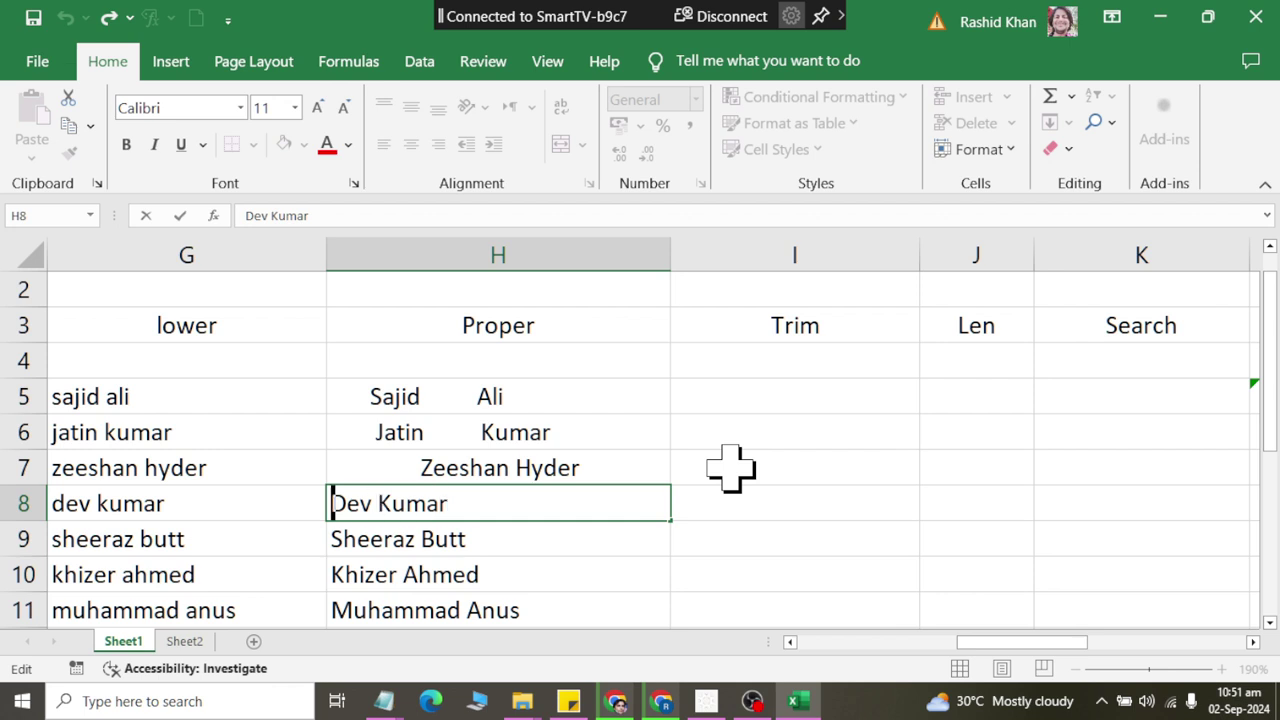
key("Home")
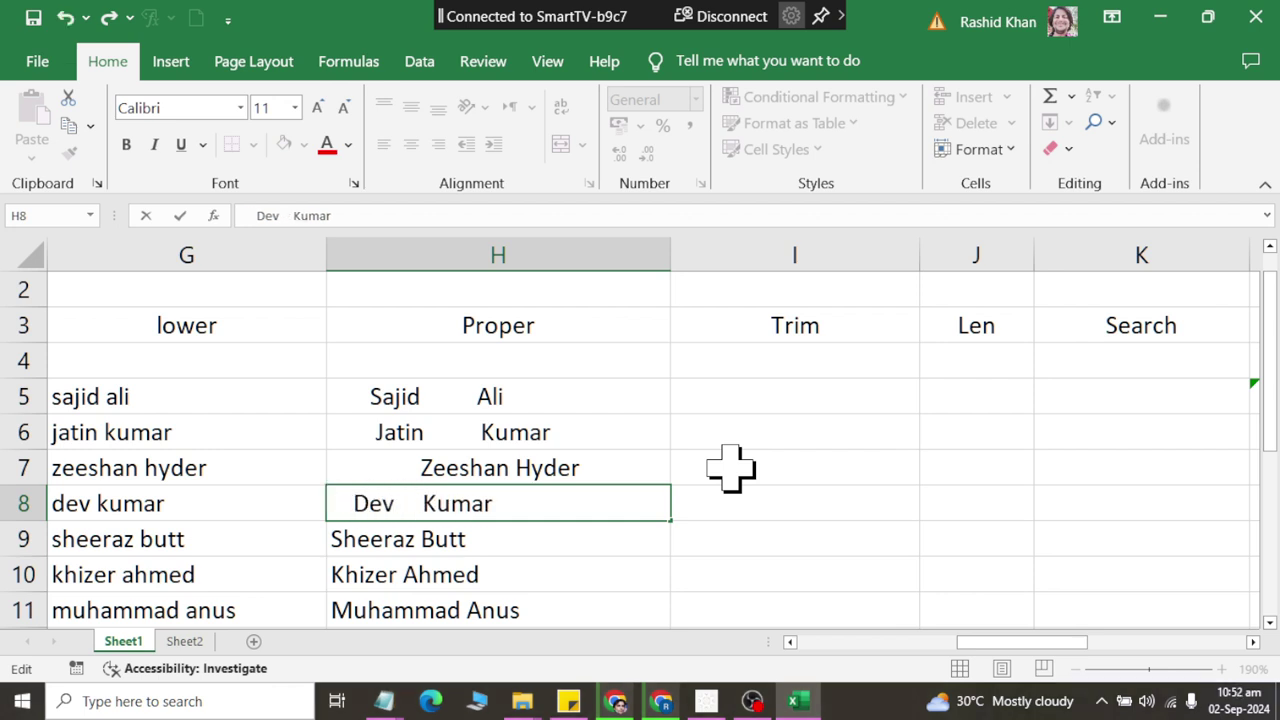
key("Return")
key("Right")
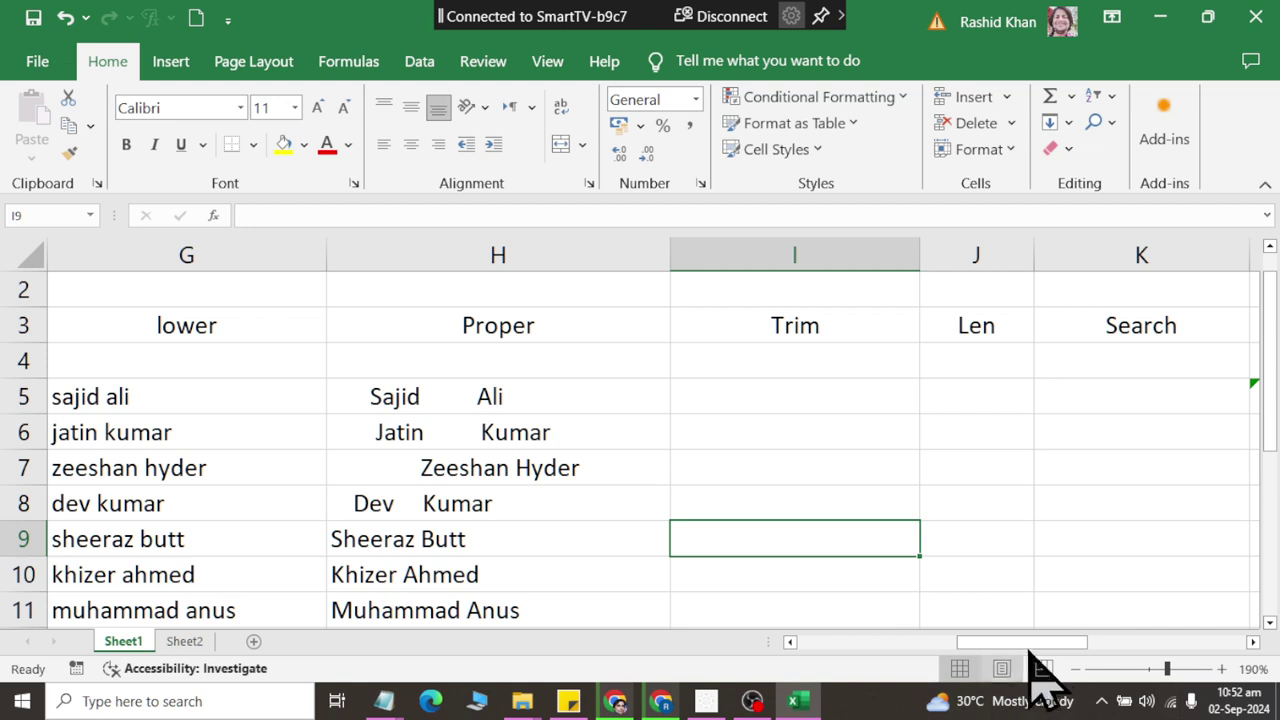
left_click(483, 538)
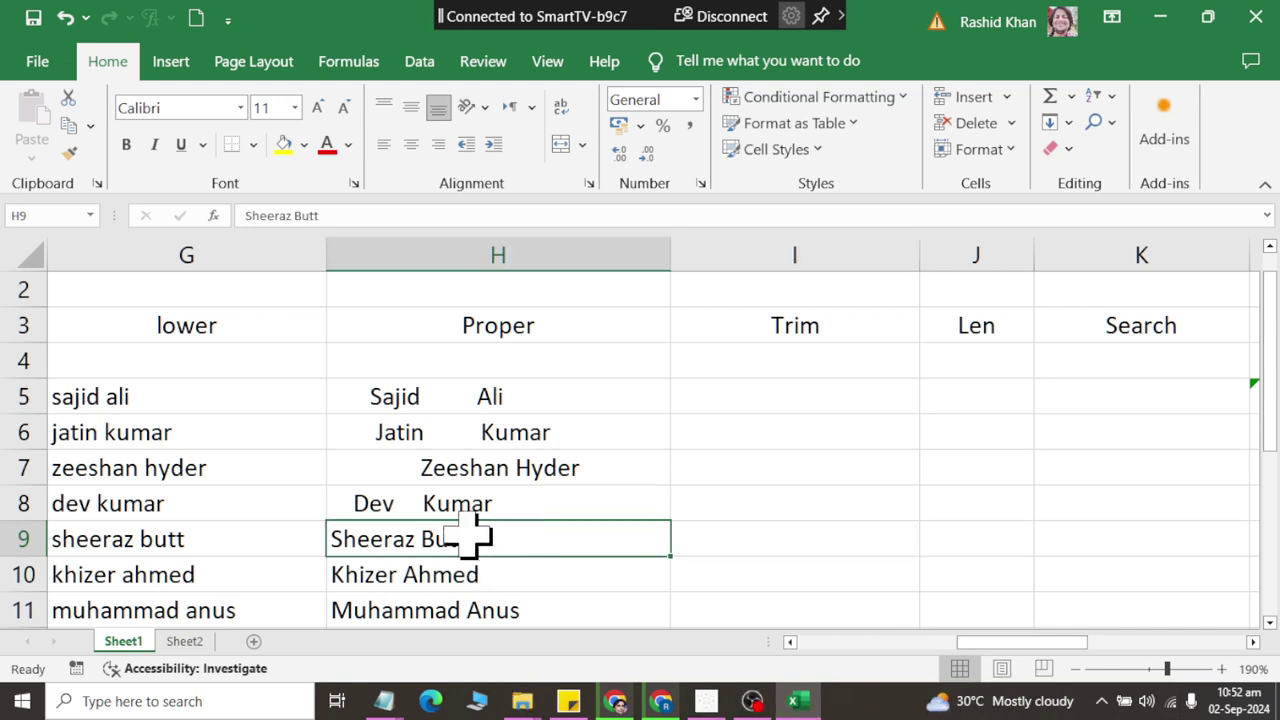
double_click(422, 539)
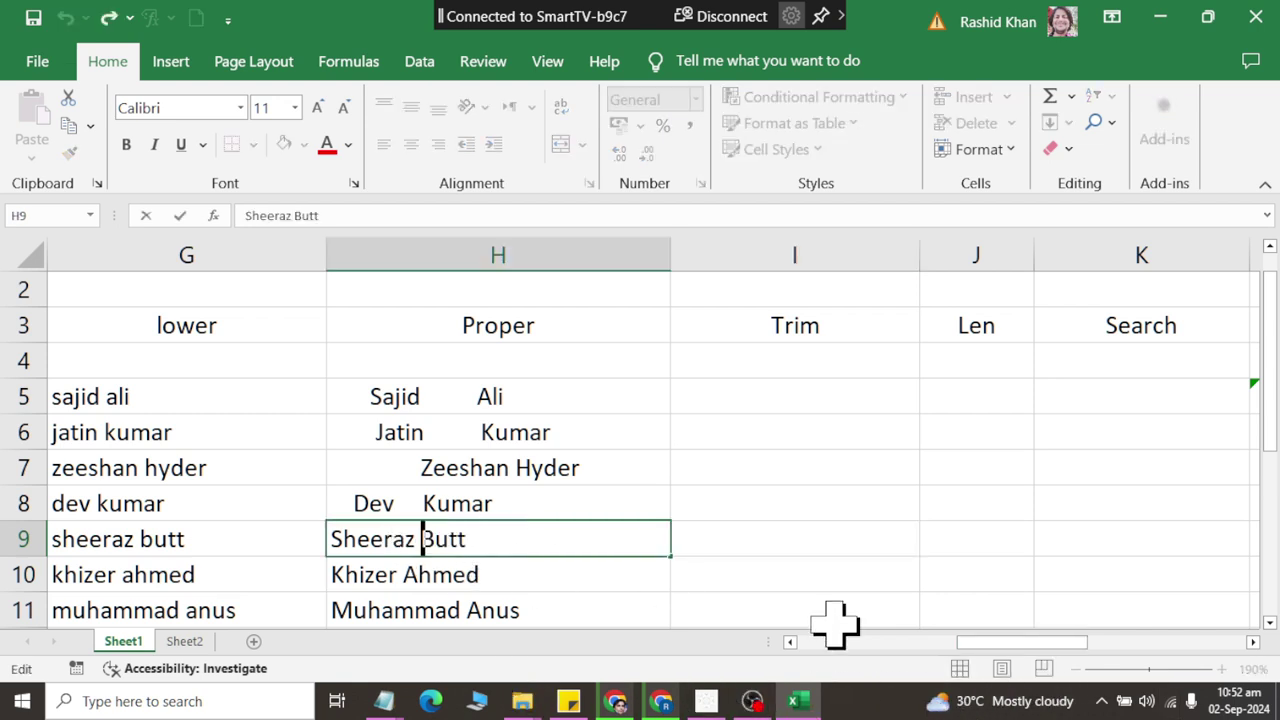
key("Return")
key("Right")
key("Up")
key("Up")
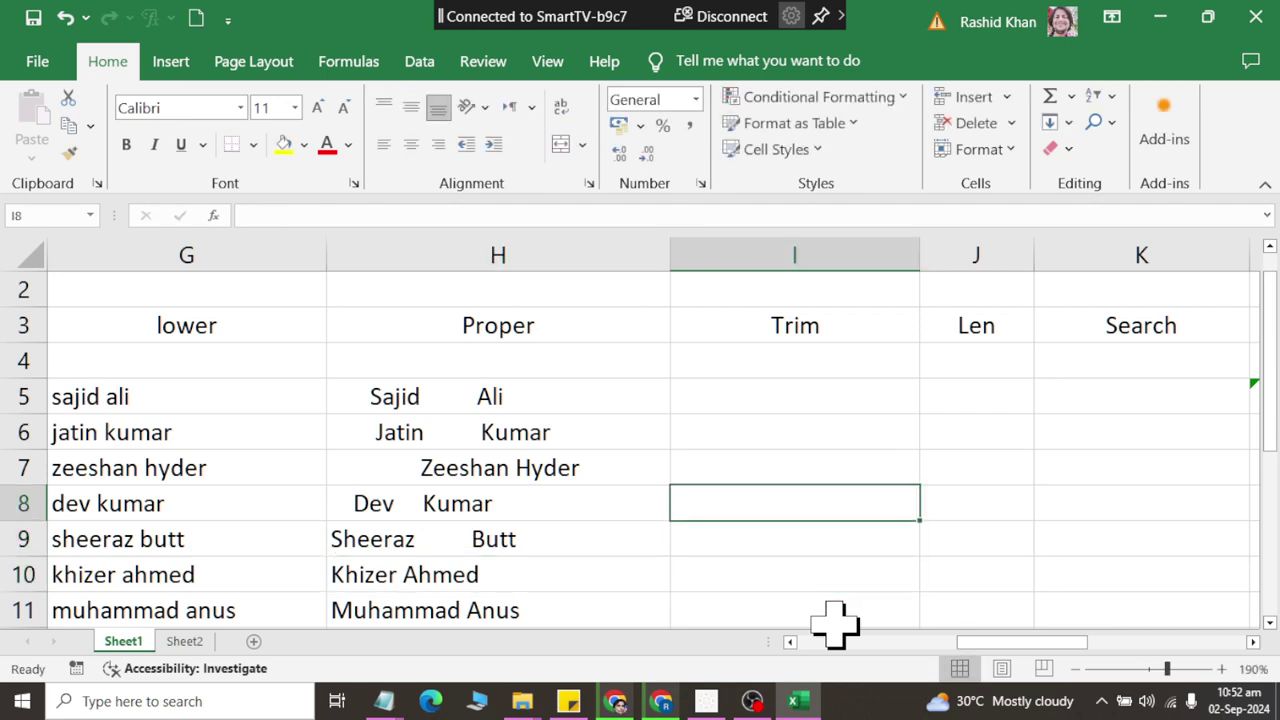
key("Up")
key("Up")
key("Up")
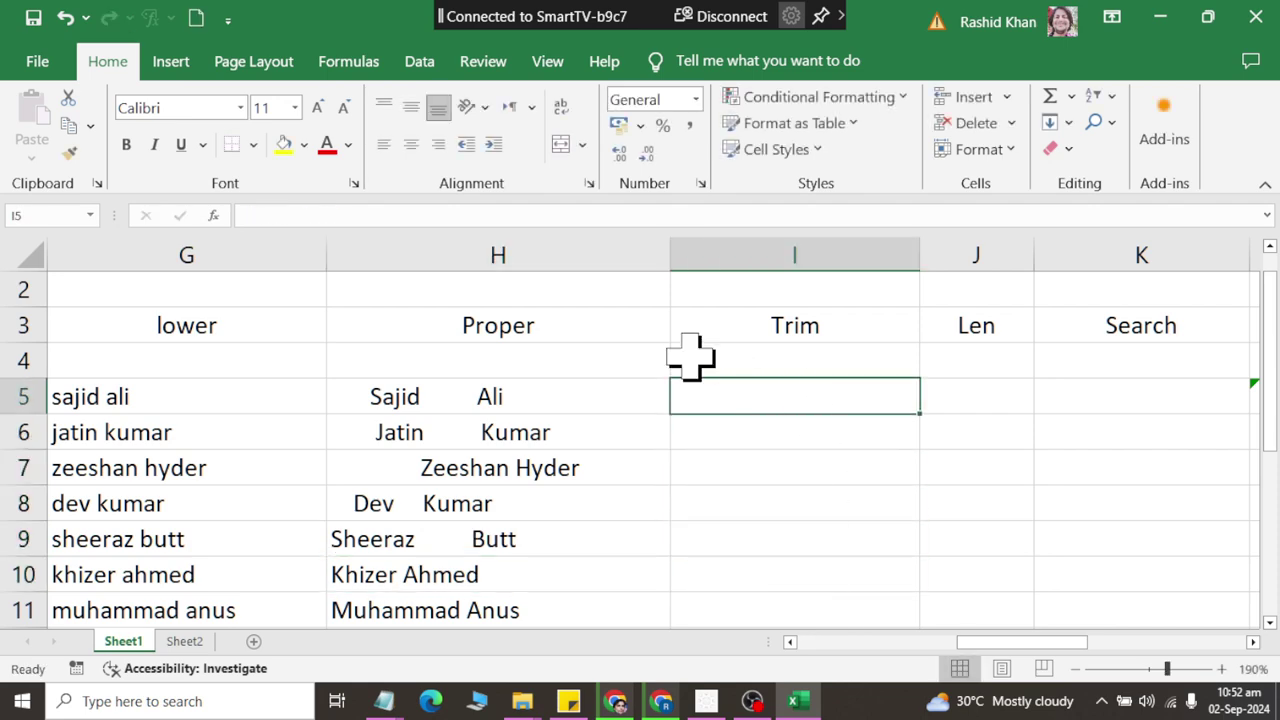
Insert =TRIM(H5) in I5, fill it down to I11, and select I5:I11
left_click(350, 62)
left_click(258, 128)
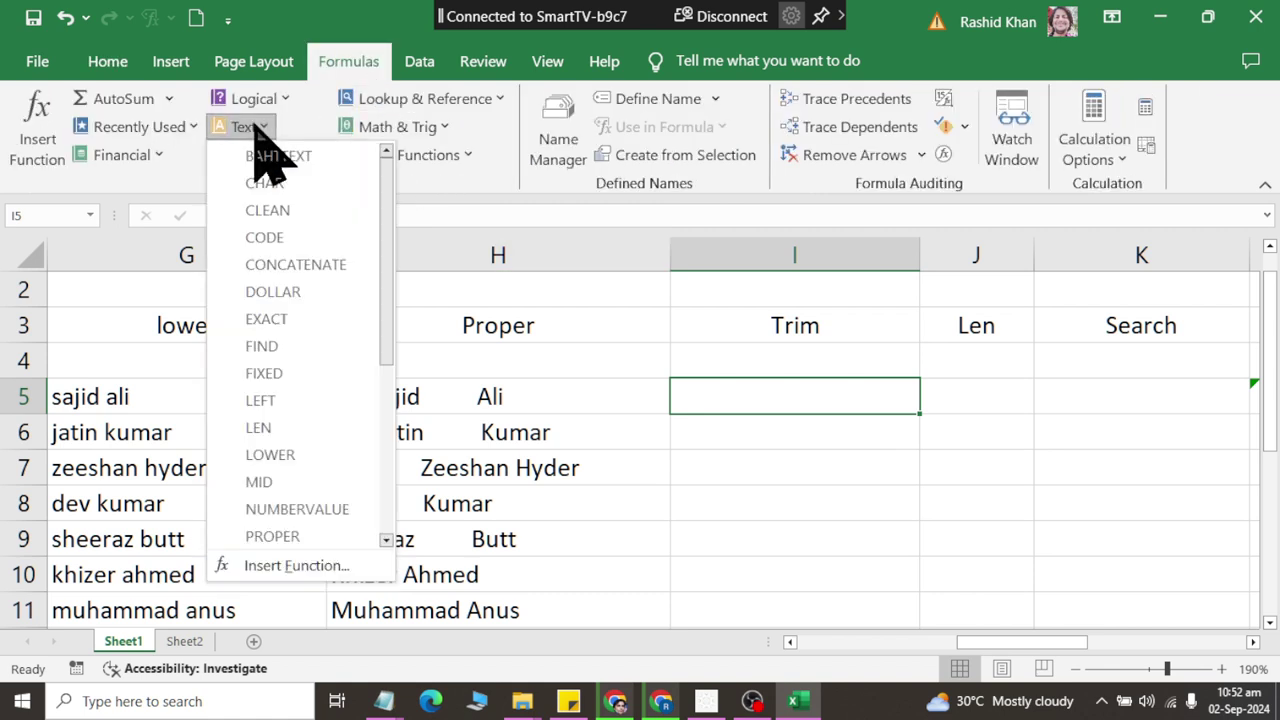
scroll(388, 512, "down", 5)
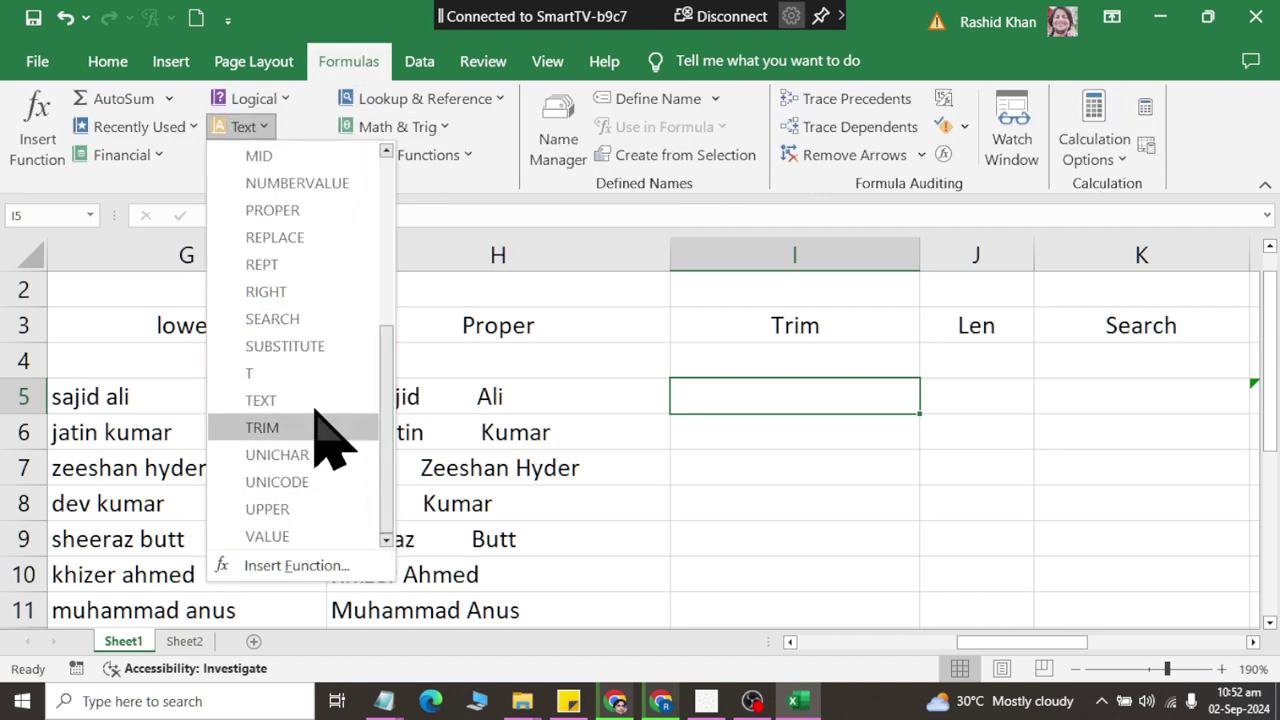
left_click(346, 427)
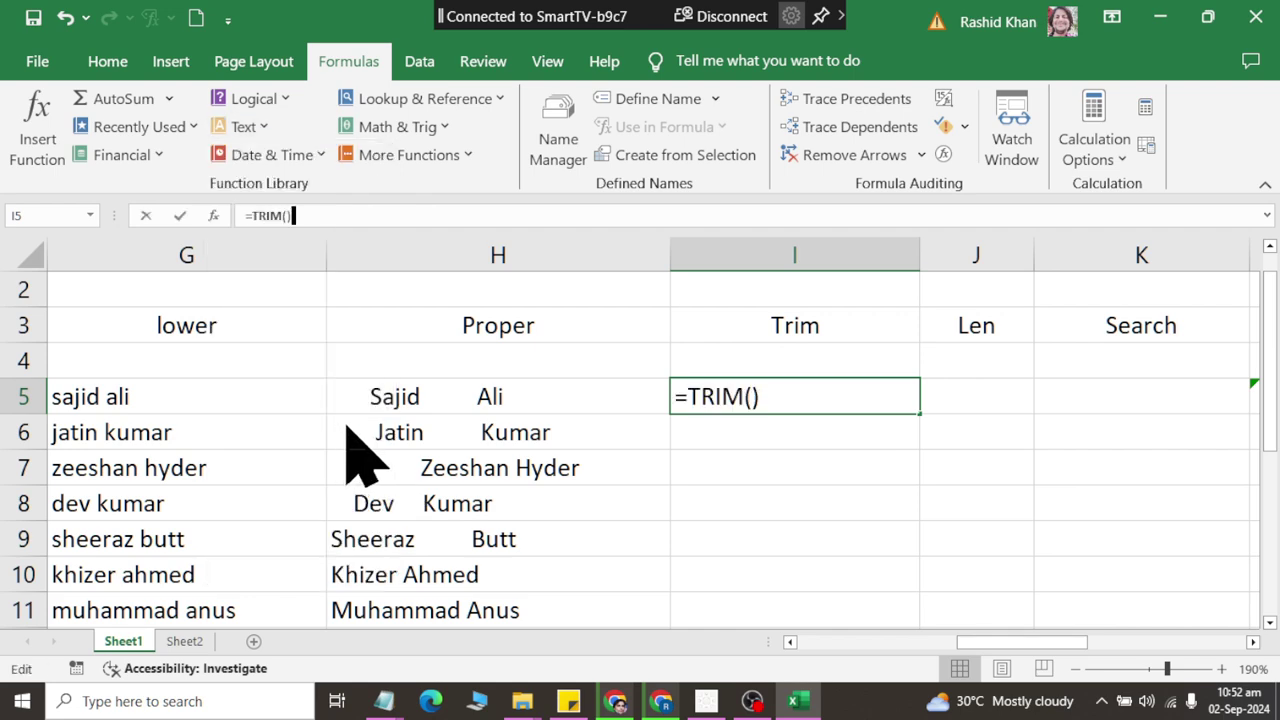
left_click(392, 396)
left_click(780, 284)
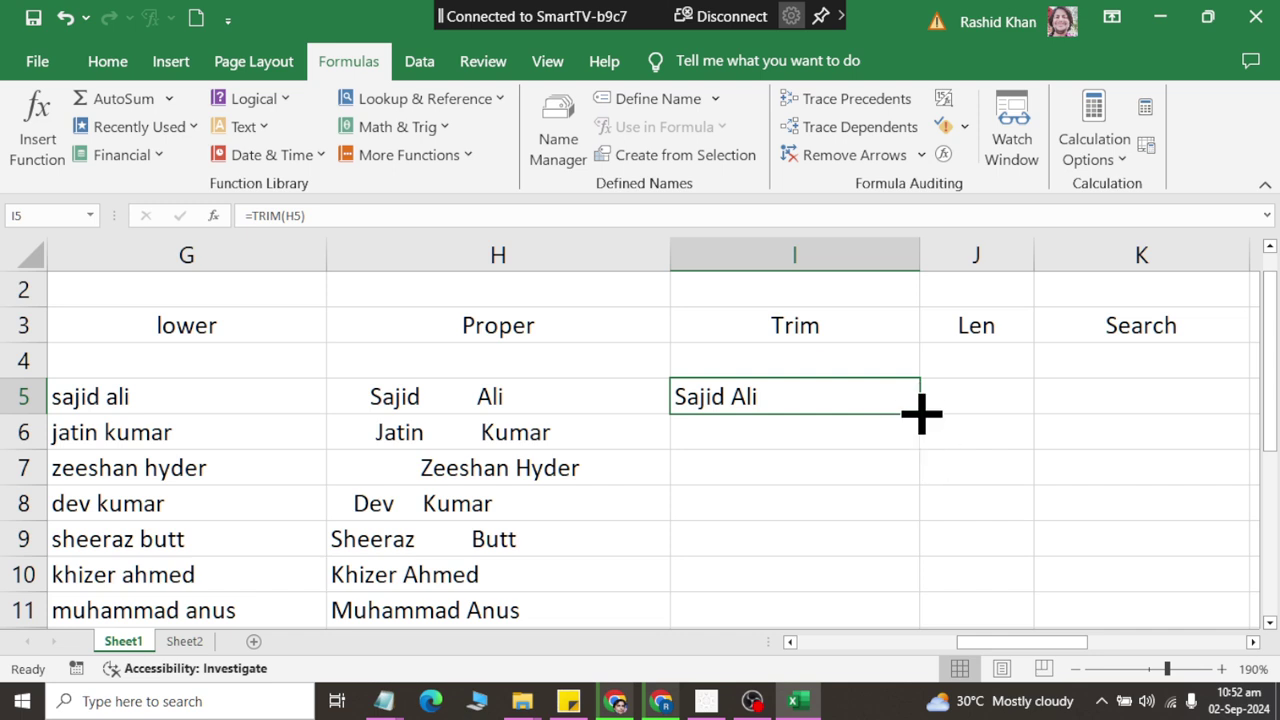
mouse_move(920, 412)
left_mouse_down()
mouse_move(876, 512)
mouse_move(871, 486)
left_mouse_up()
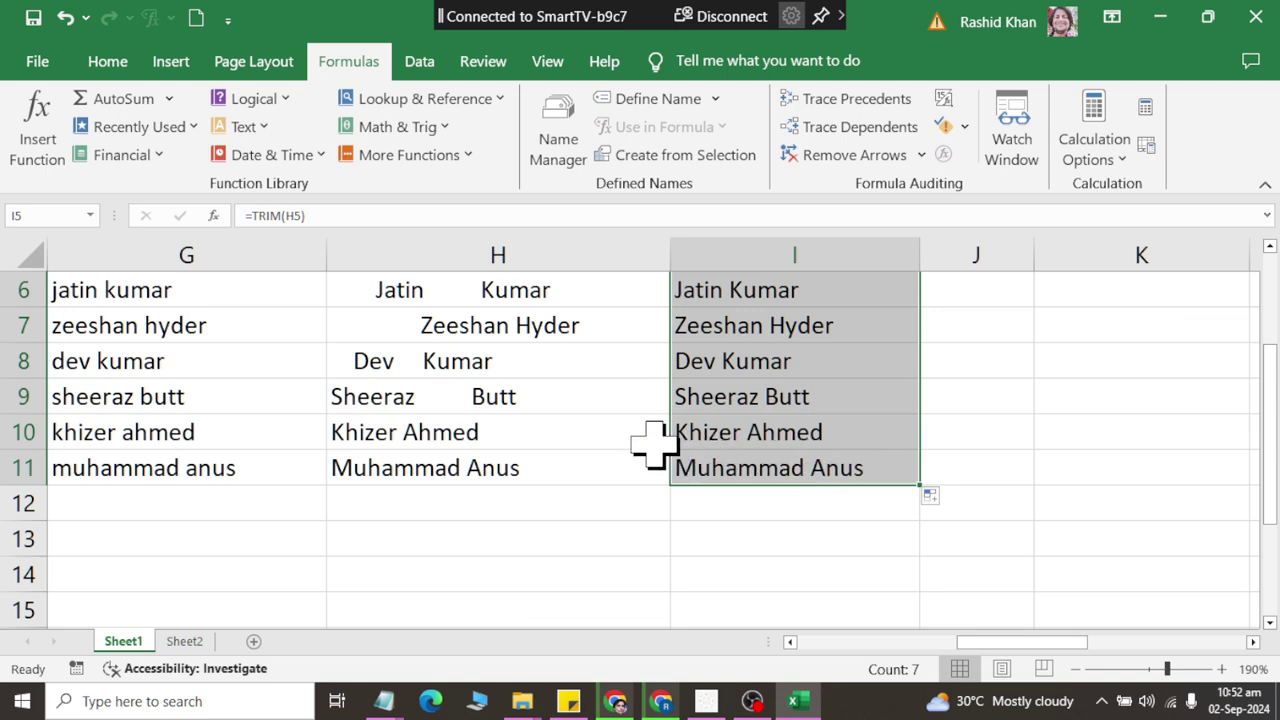
scroll(655, 445, "up", 1)
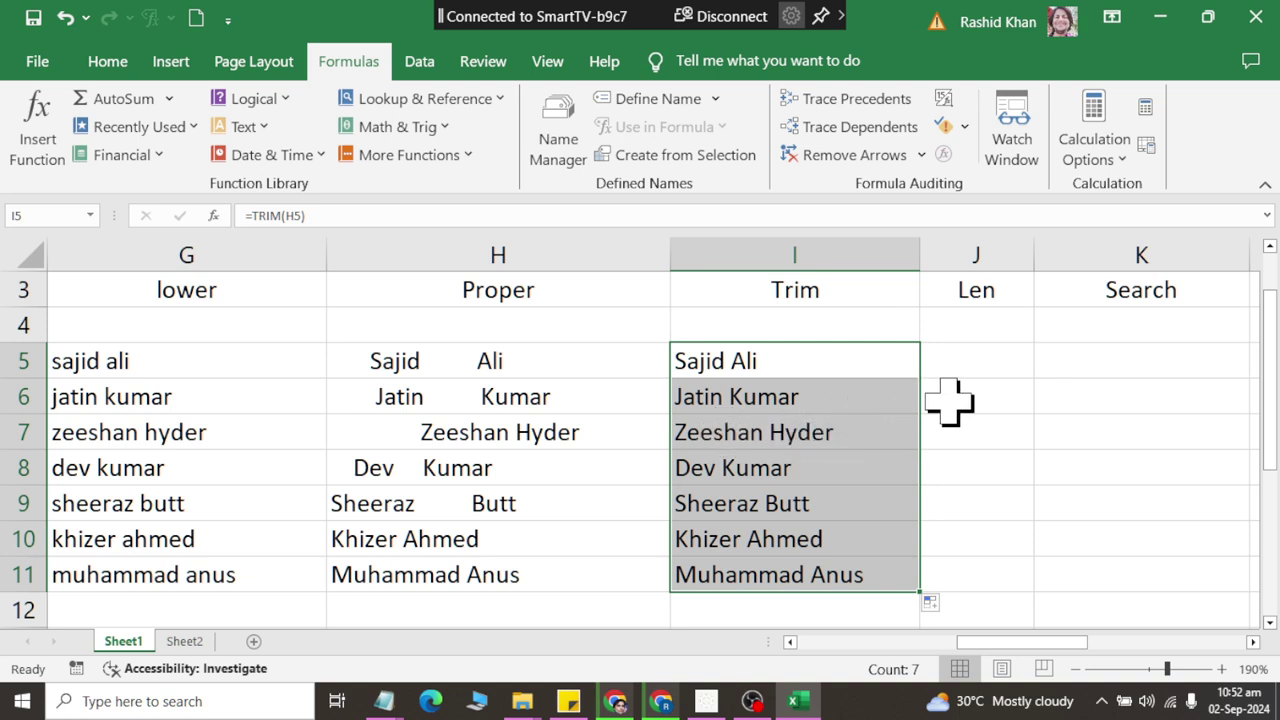
left_click(993, 363)
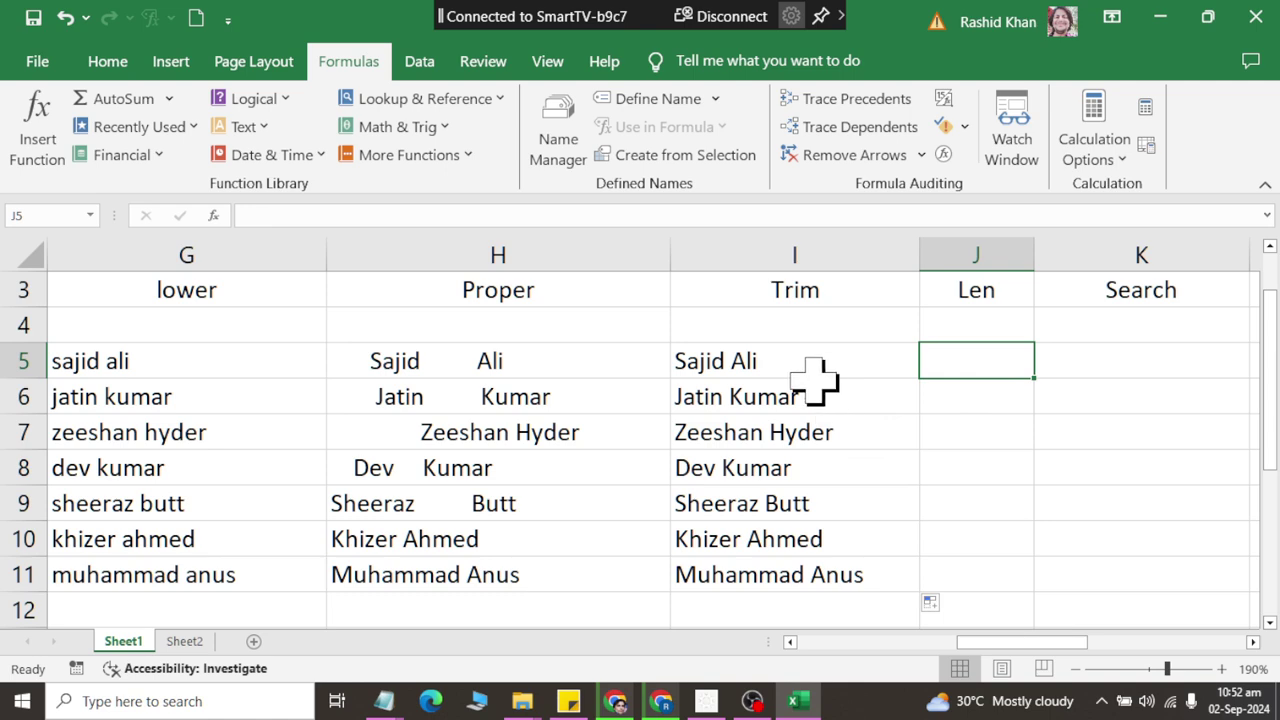
left_click_drag(810, 367, 820, 569)
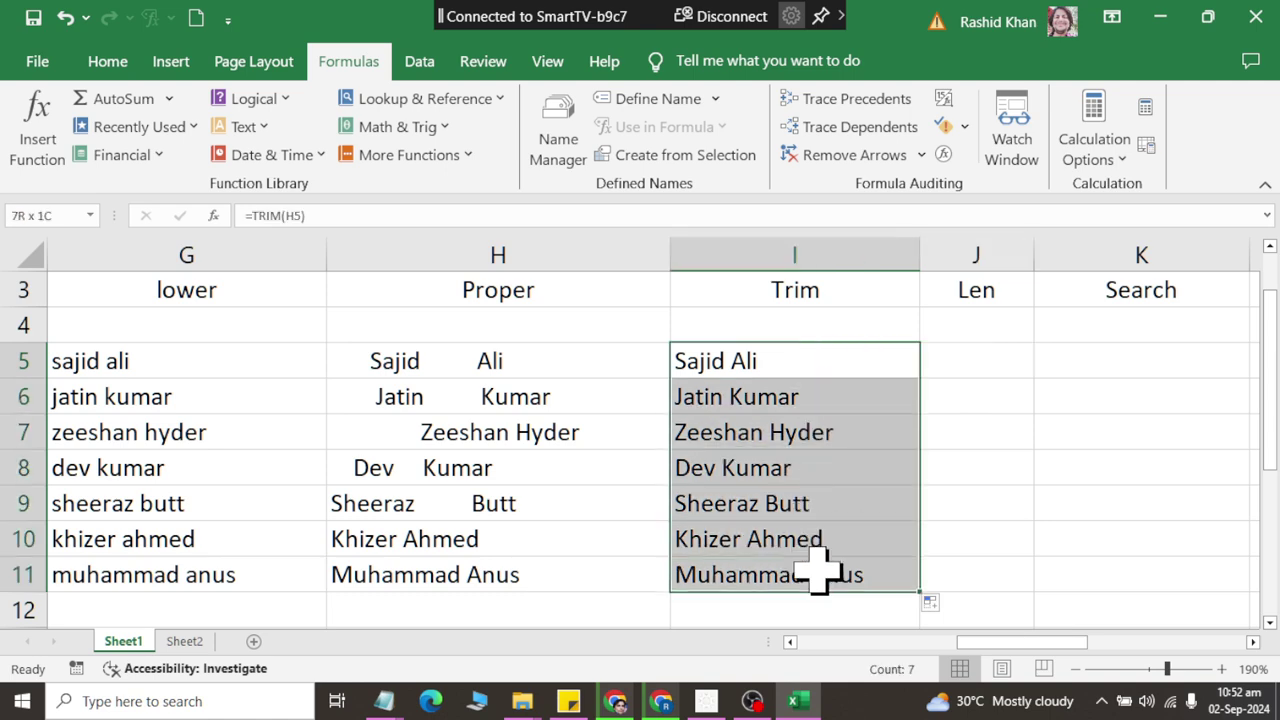
Copy the trimmed names and paste them back as values in I5:I11
left_click(120, 61)
left_click(68, 125)
left_click(31, 157)
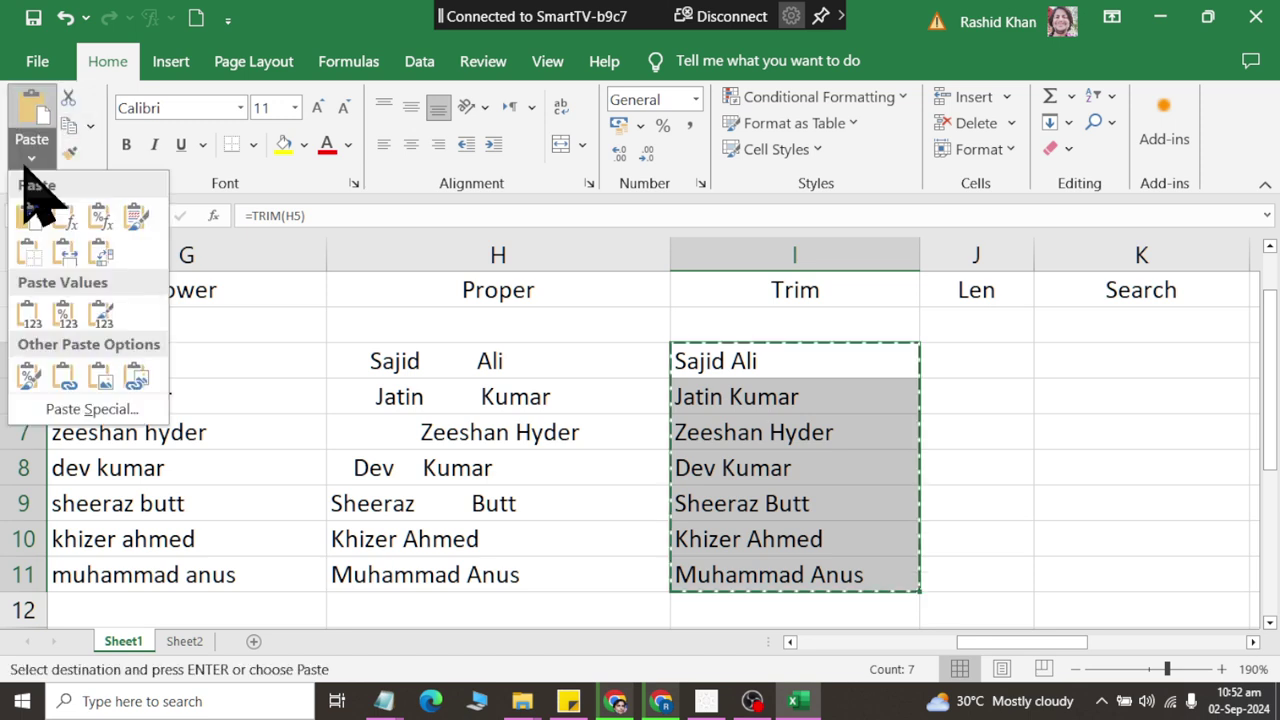
left_click(28, 315)
left_click(714, 462)
key("Escape")
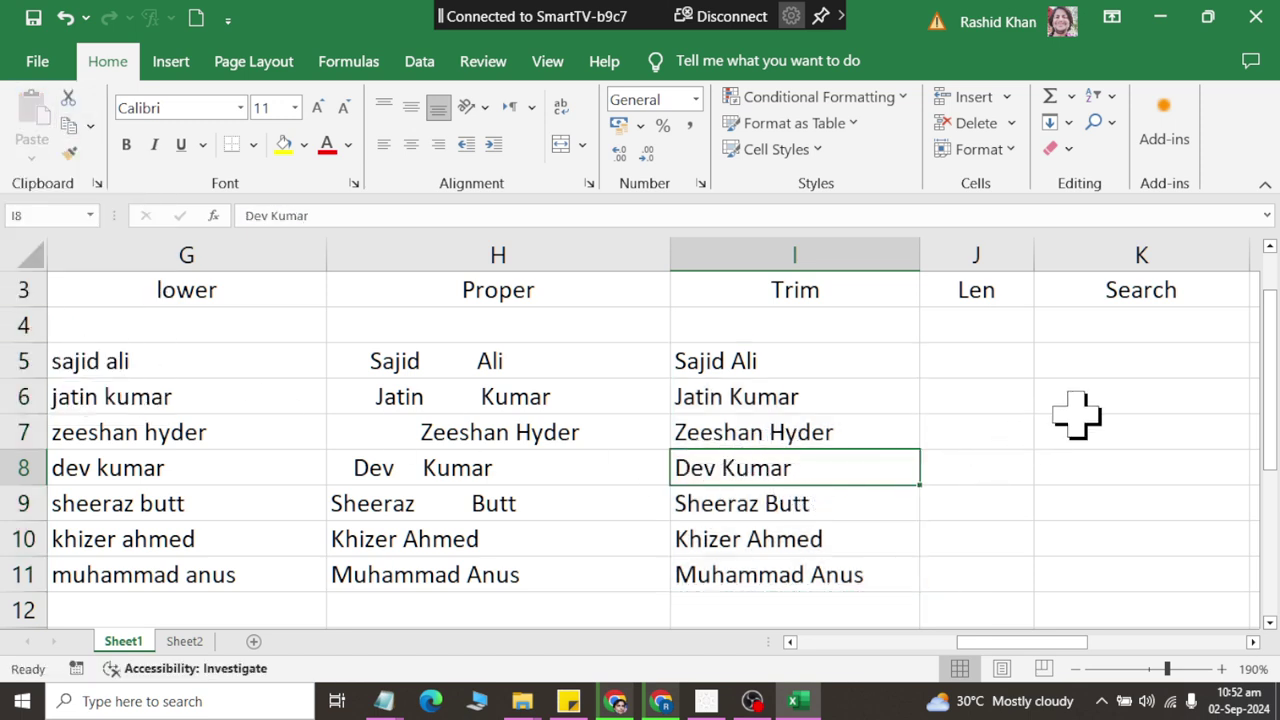
left_click_drag(1076, 410, 1257, 420)
Clear the LEFT, MID and other split results in columns N through Q
left_click(470, 355)
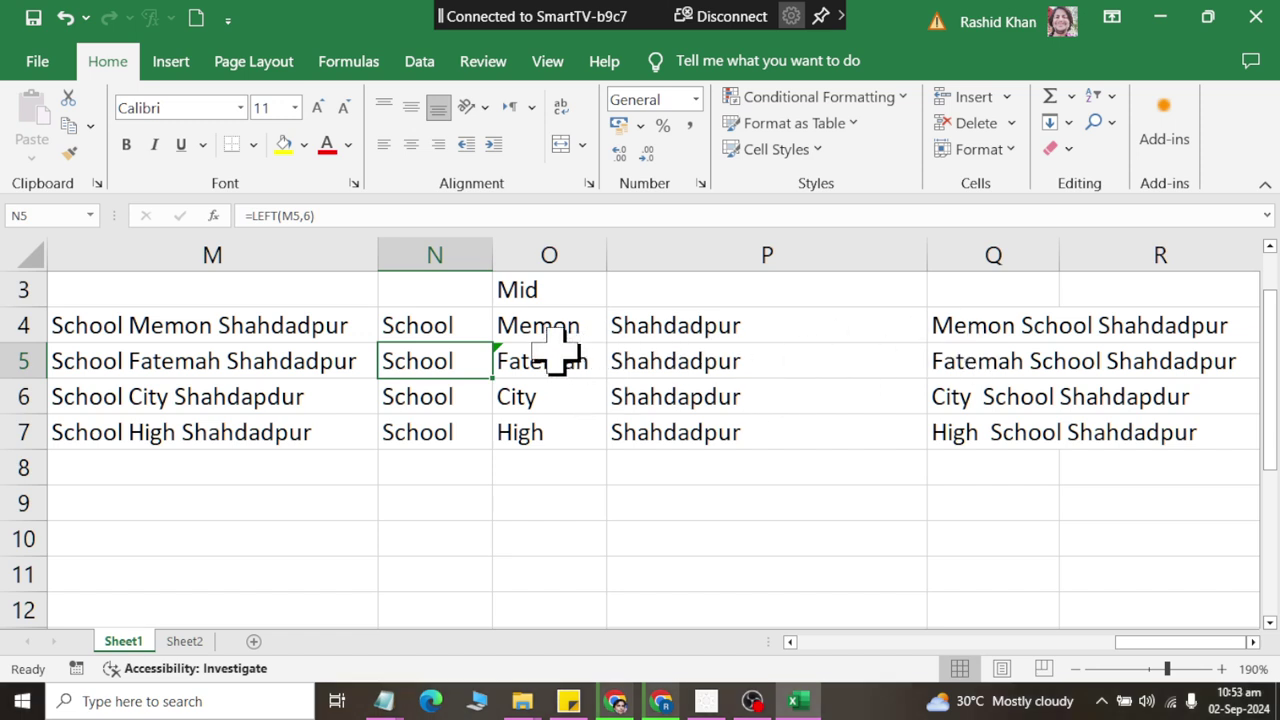
left_click_drag(186, 325, 198, 432)
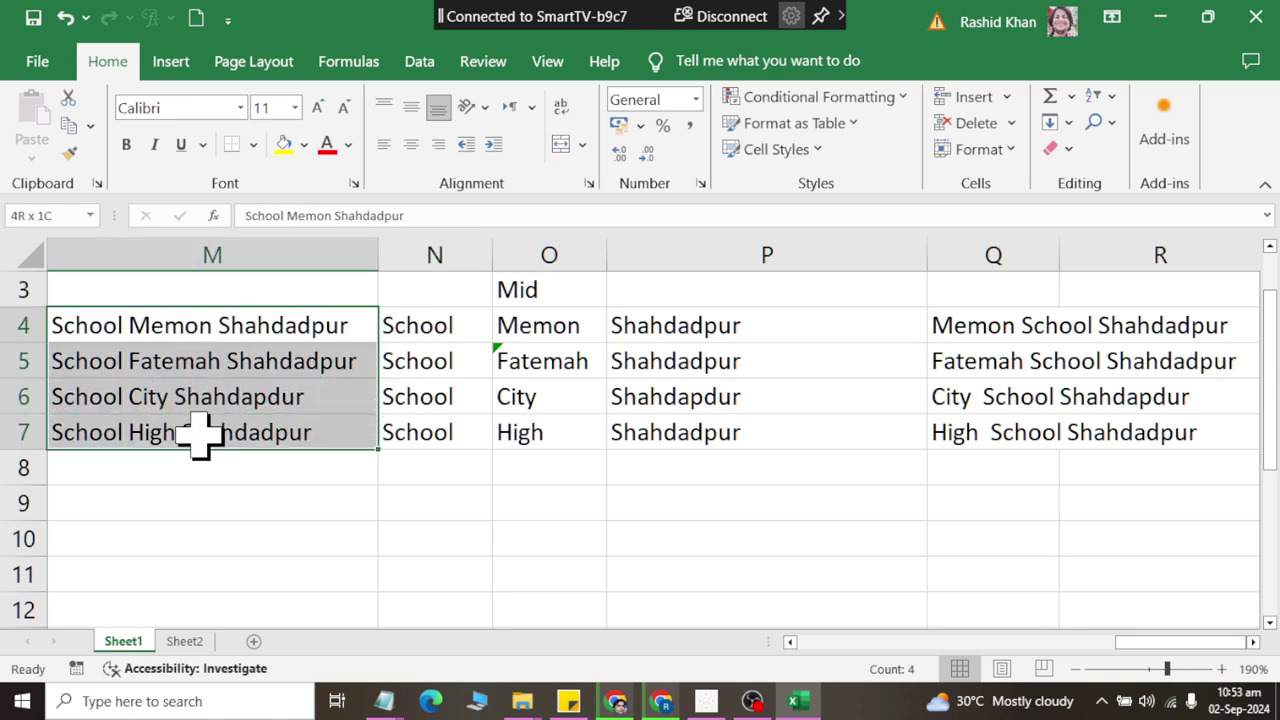
left_click_drag(437, 323, 432, 468)
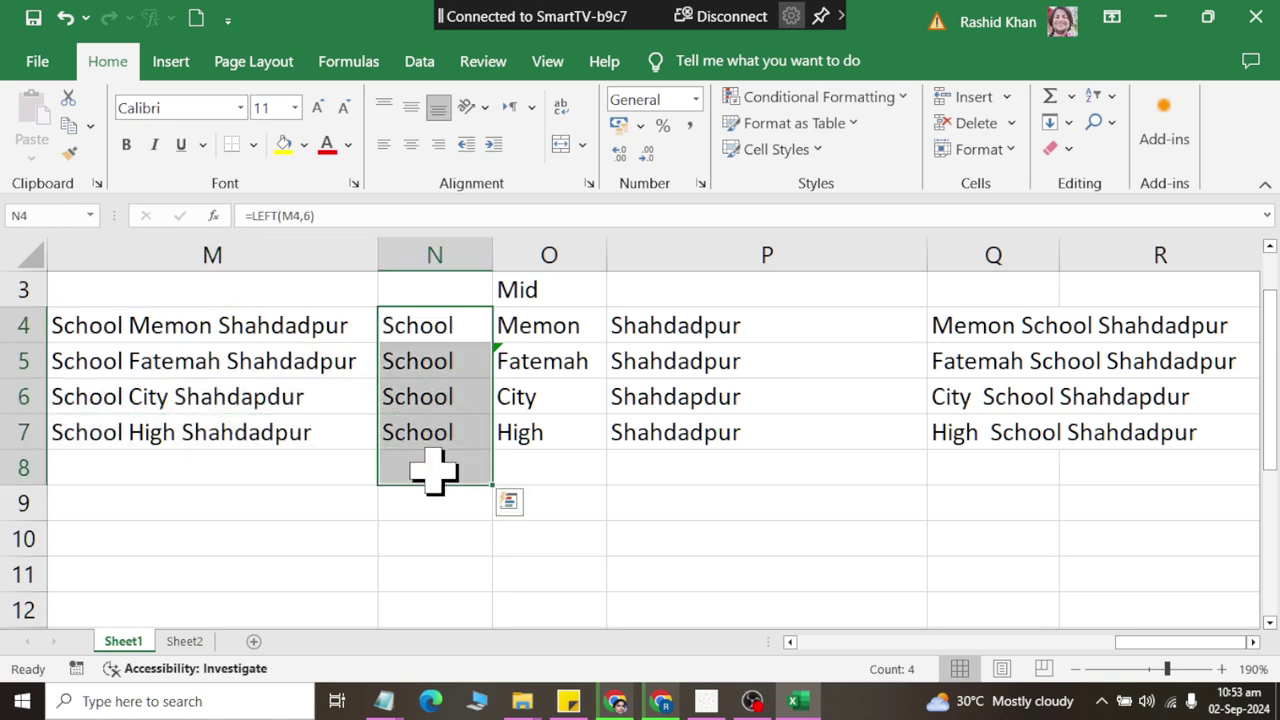
key("Delete")
left_click_drag(531, 325, 531, 468)
key("Delete")
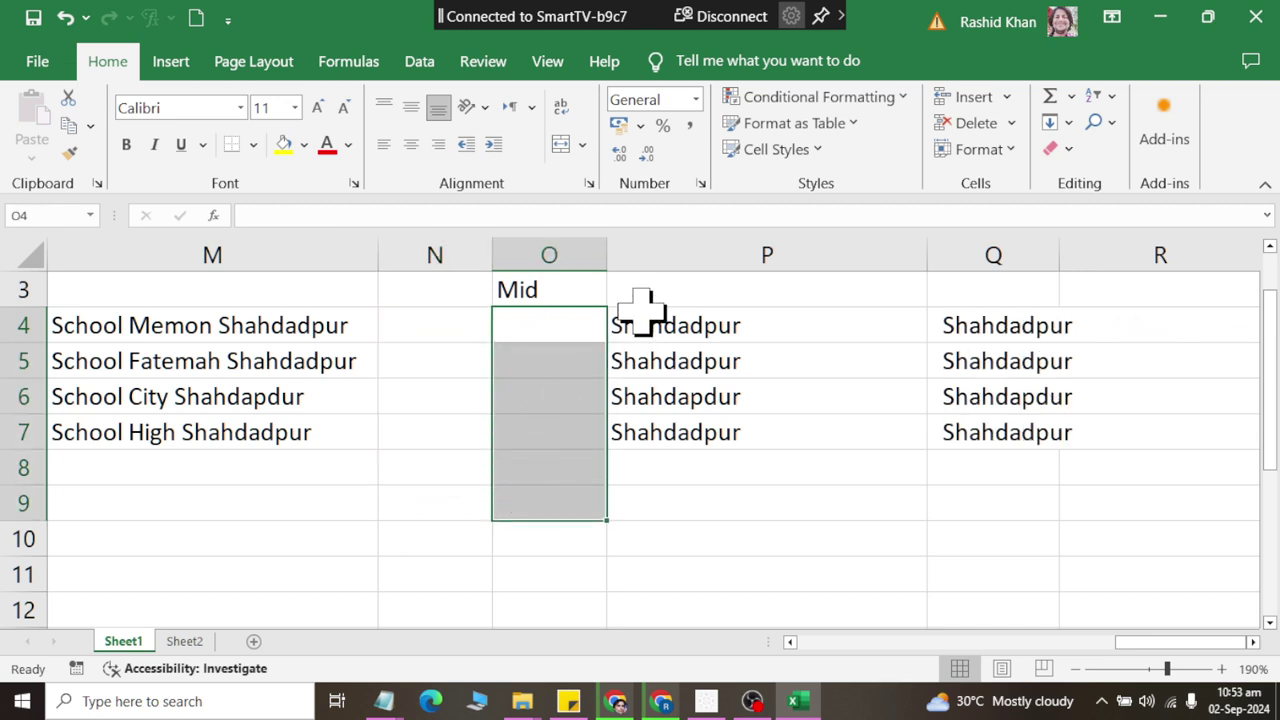
left_click_drag(649, 325, 988, 547)
key("Delete")
Enter 'School Superior Shahdadpur' as the fifth school name in M8, below M4:M7
left_click(391, 312)
left_click(186, 327)
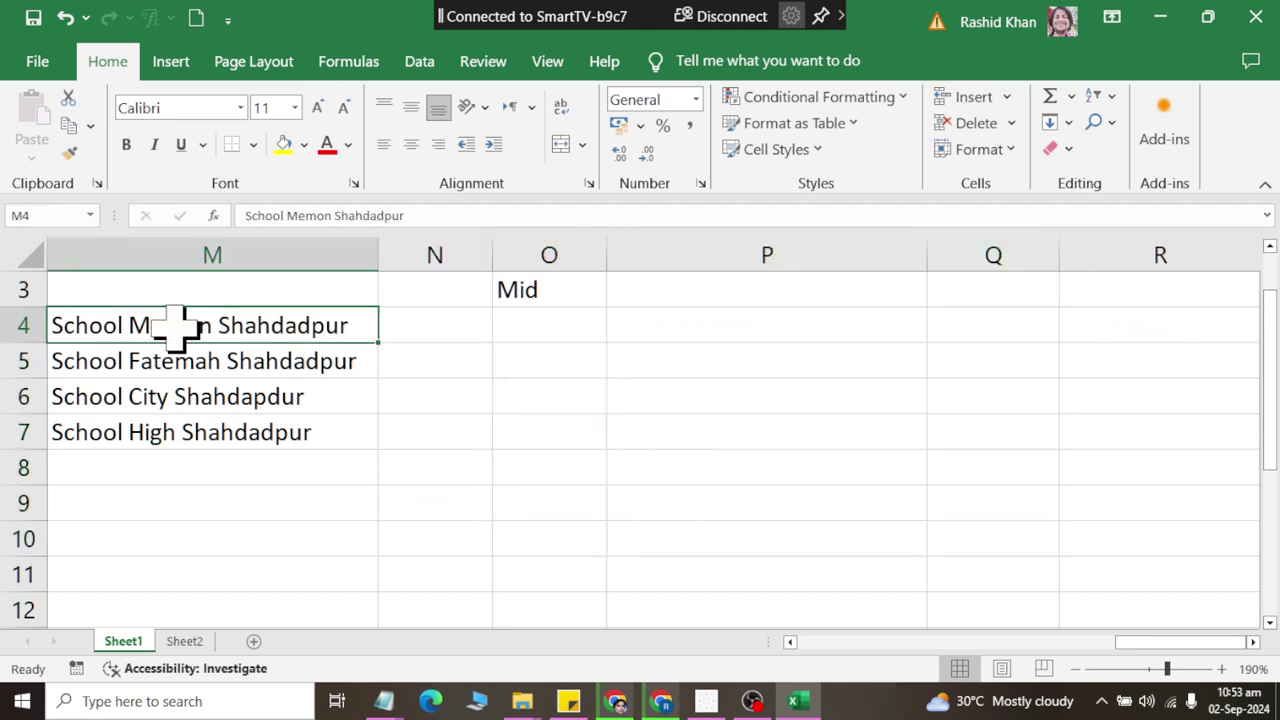
key("Left")
key("Left")
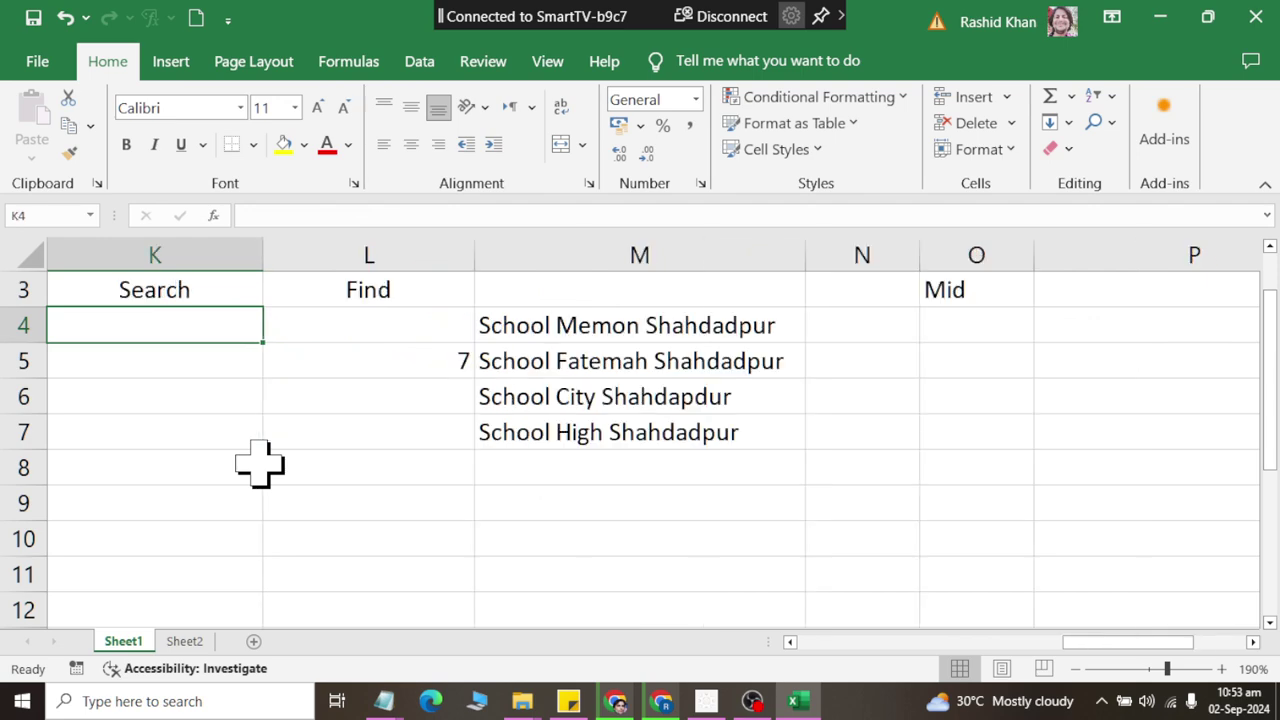
key("Right")
key("Right")
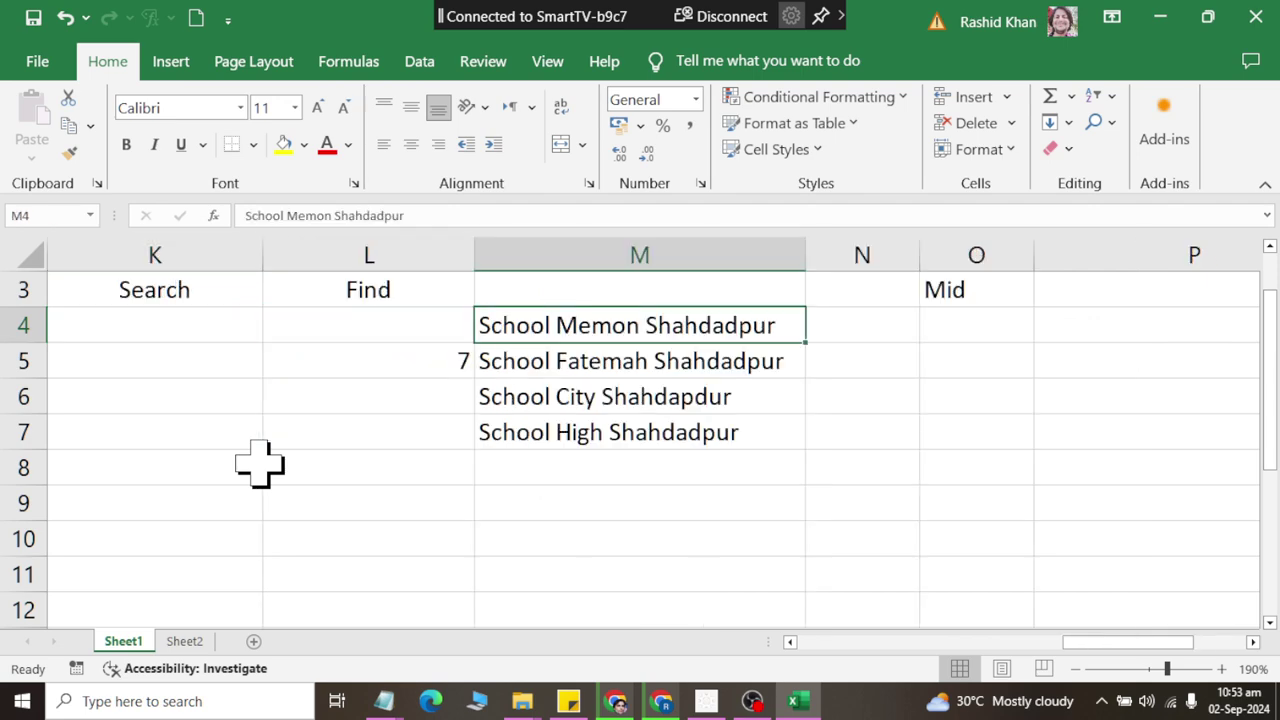
key("Right")
key("Left")
key("Right")
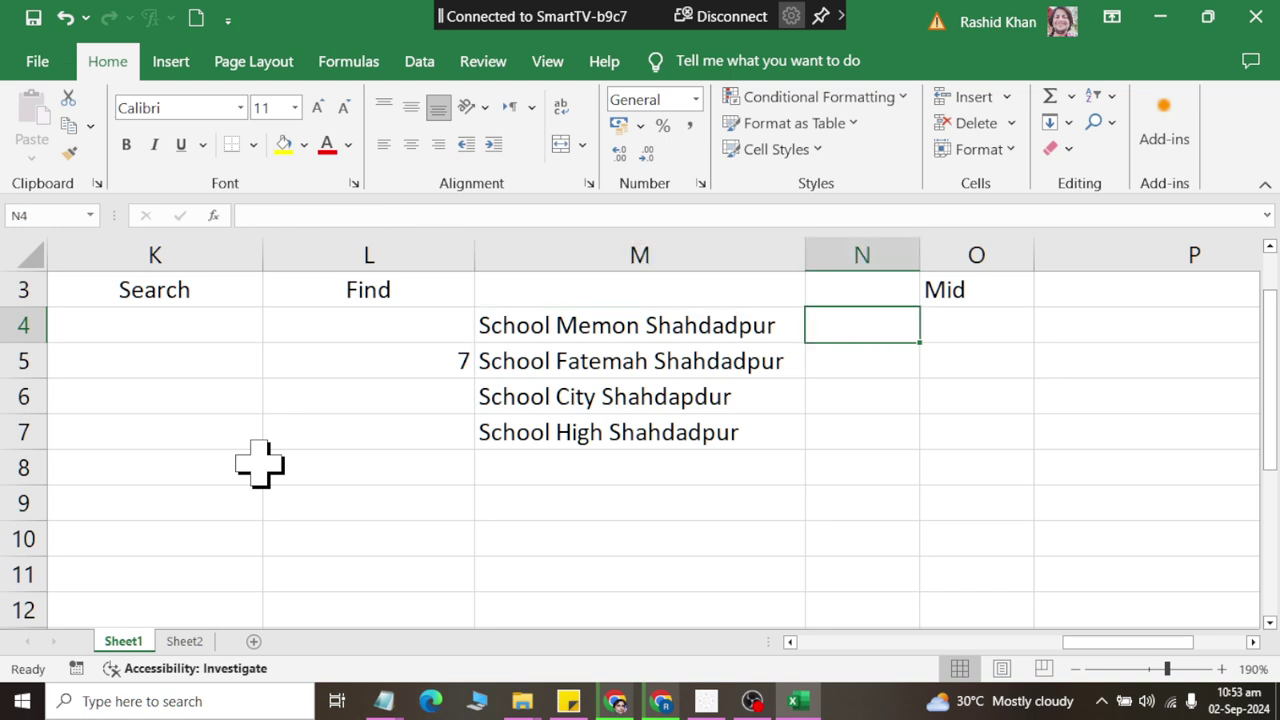
key("Down")
key("Left")
key("Right")
key("Down")
key("Left")
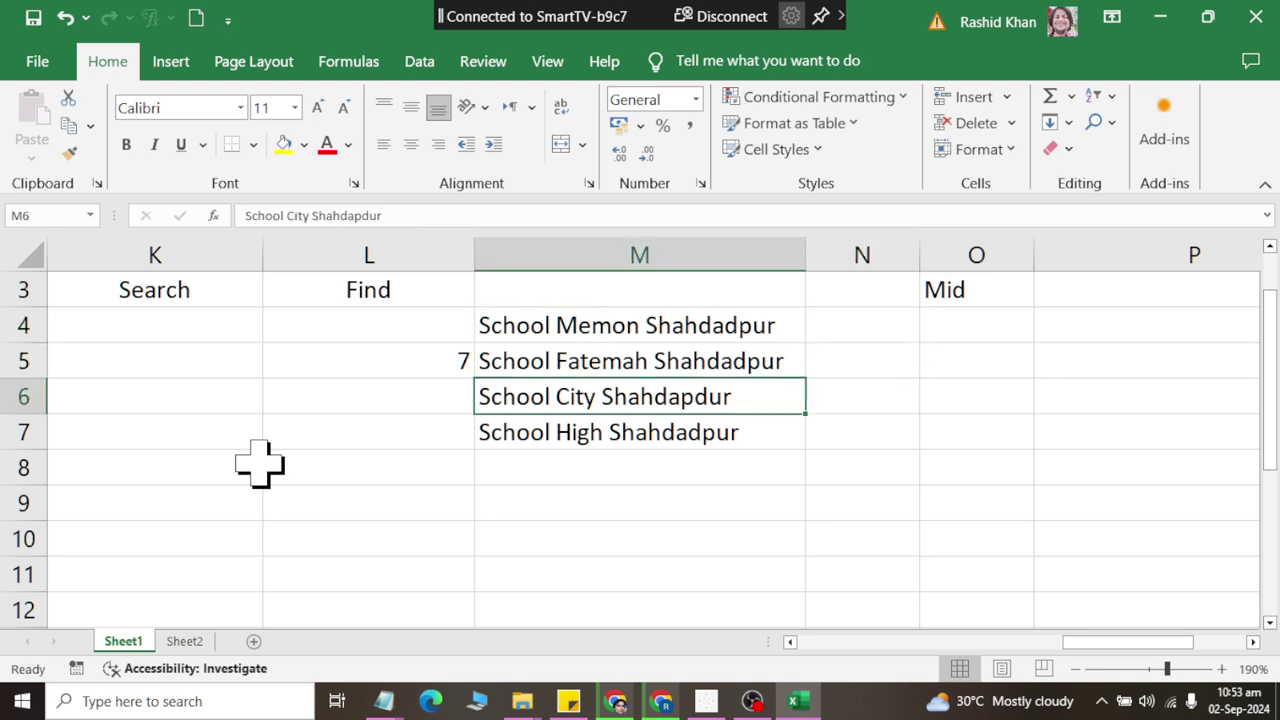
key("Right")
key("Down")
key("Left")
key("Down")
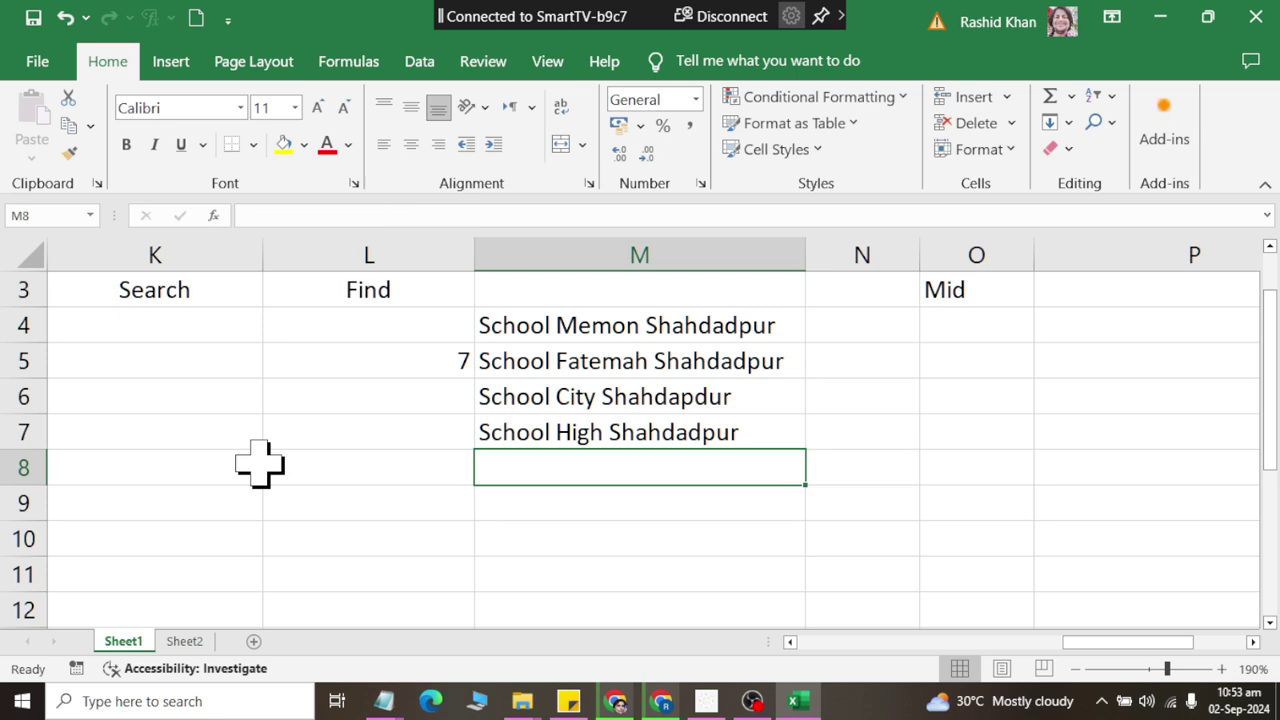
type("School Superior Shahdadpur")
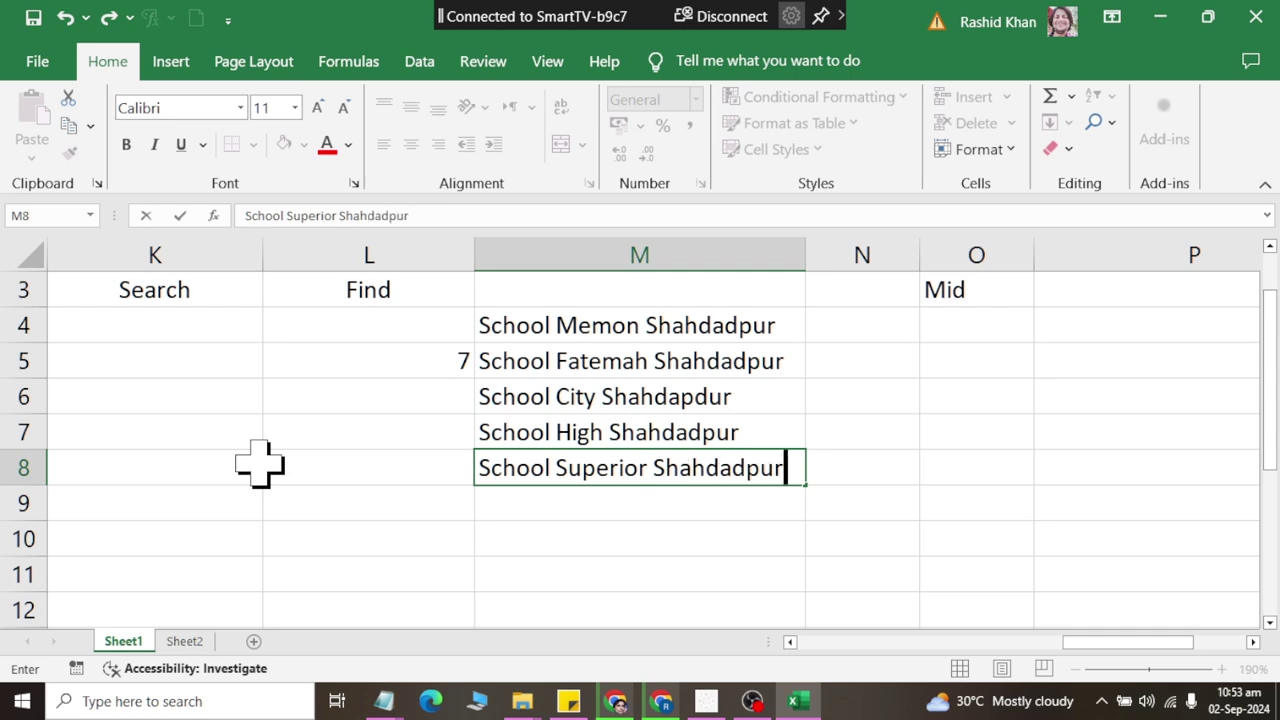
key("Tab")
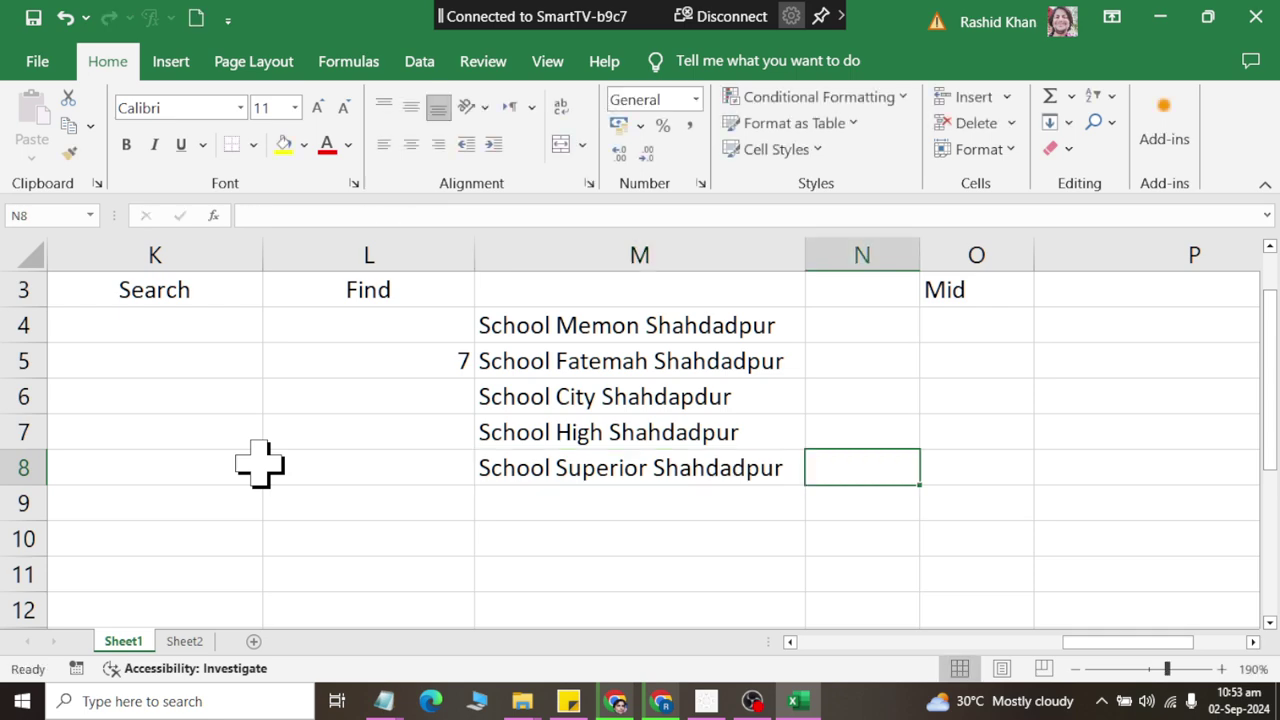
key("Up")
key("Up")
key("Up")
key("Right")
key("Up")
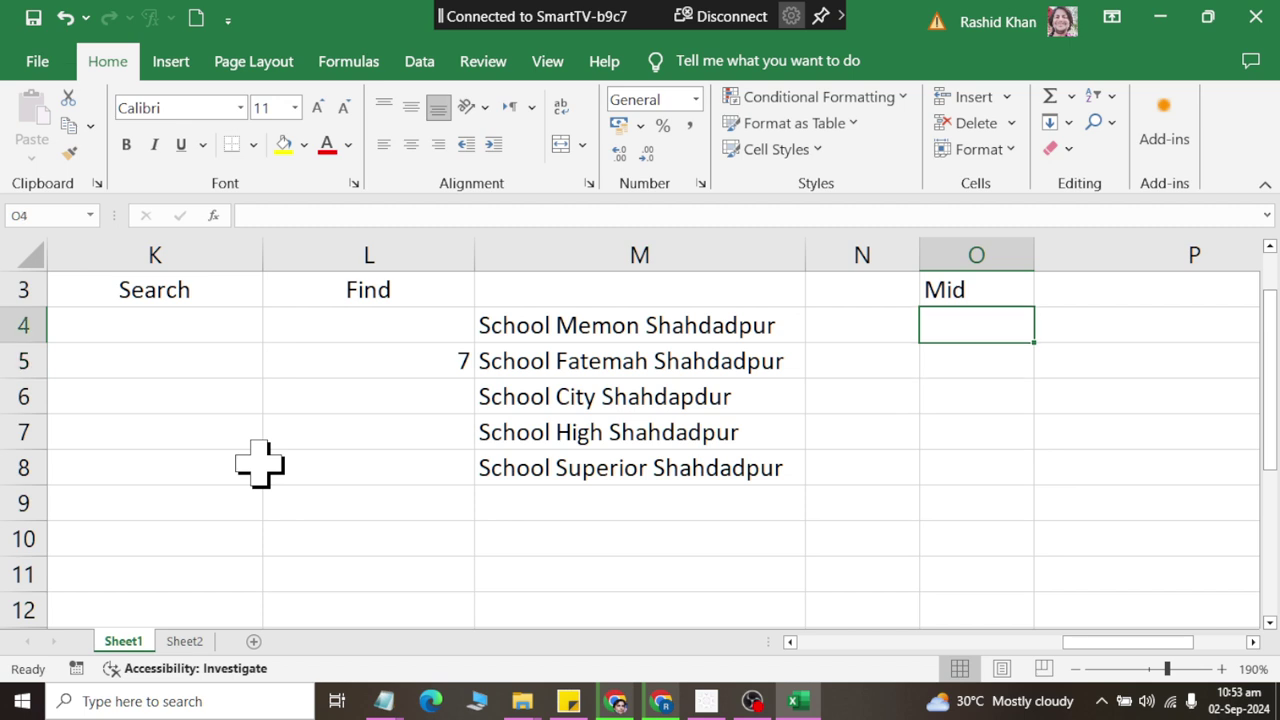
Enter =LEFT(M4,6) in N4 and fill it down to N8, returning School
left_click(840, 325)
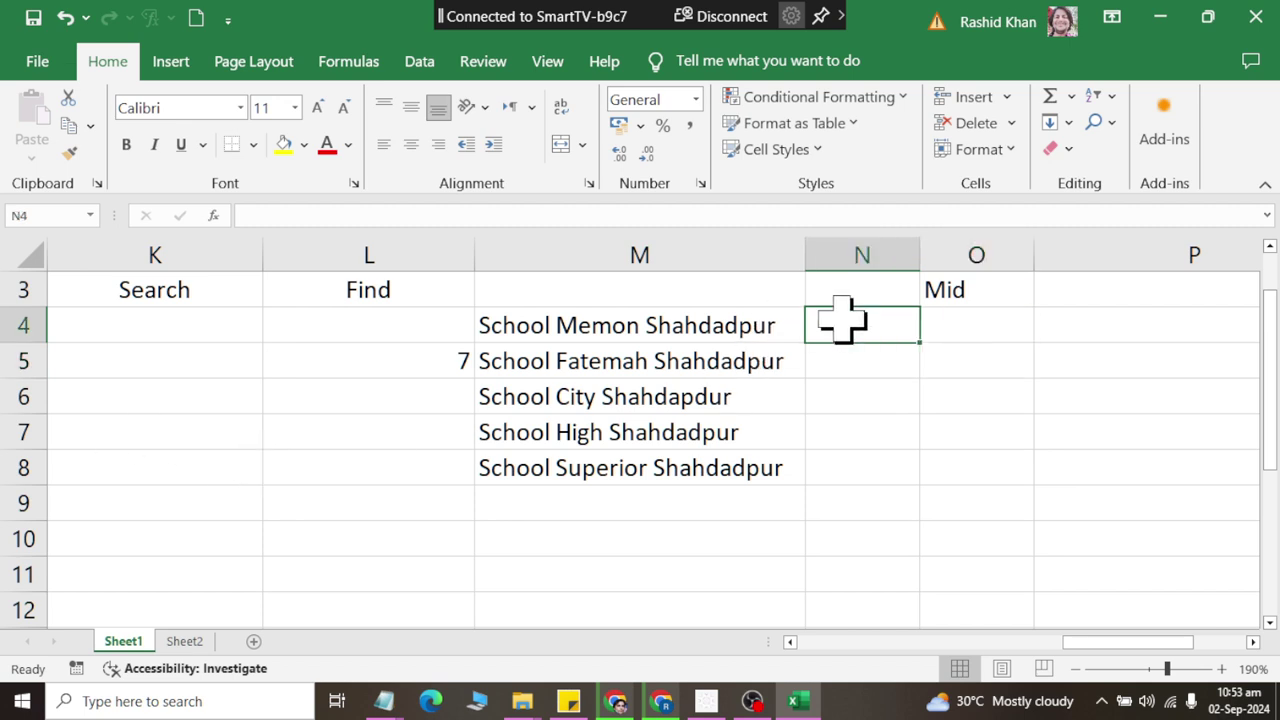
left_click(347, 70)
left_click(248, 127)
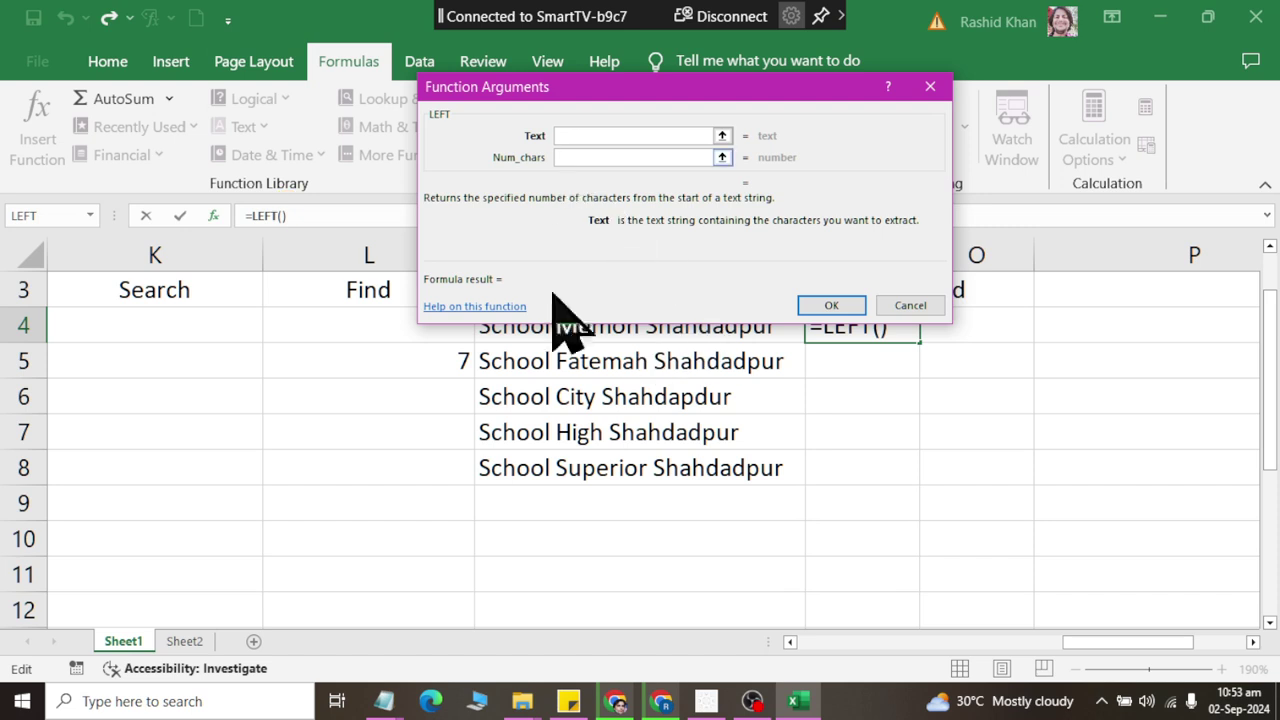
left_click_drag(580, 88, 211, 18)
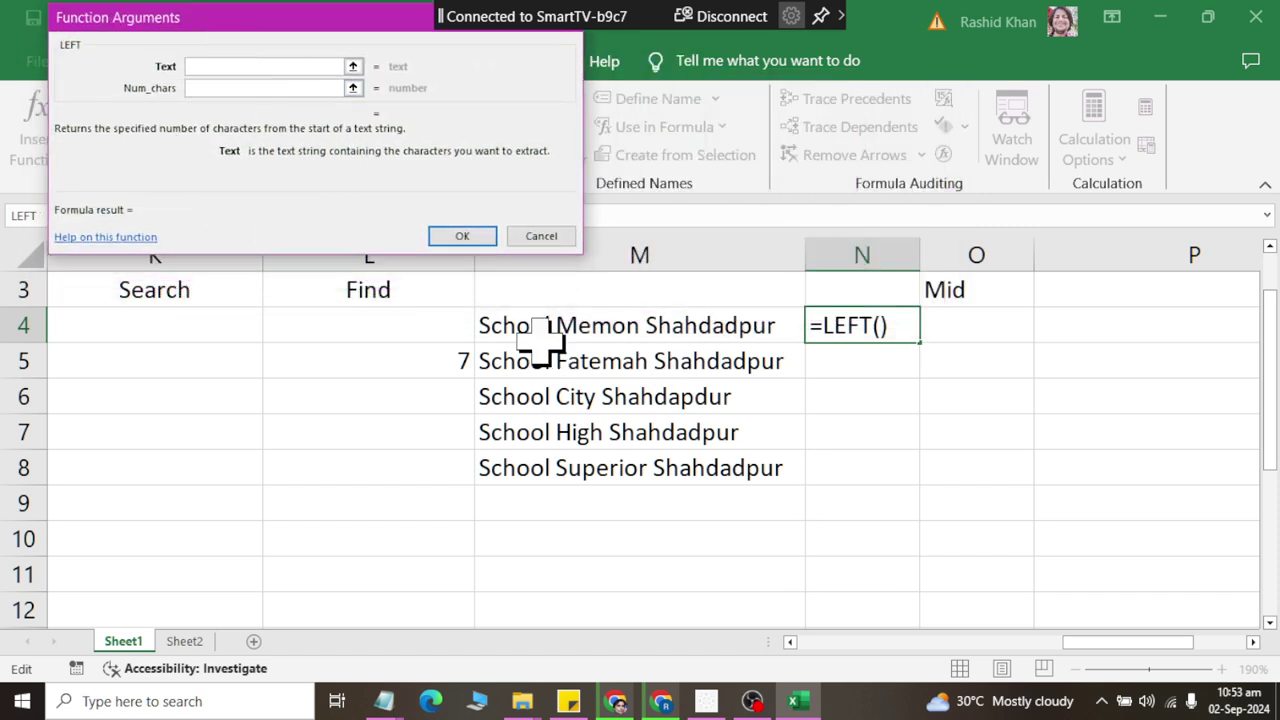
left_click(530, 326)
left_click(252, 90)
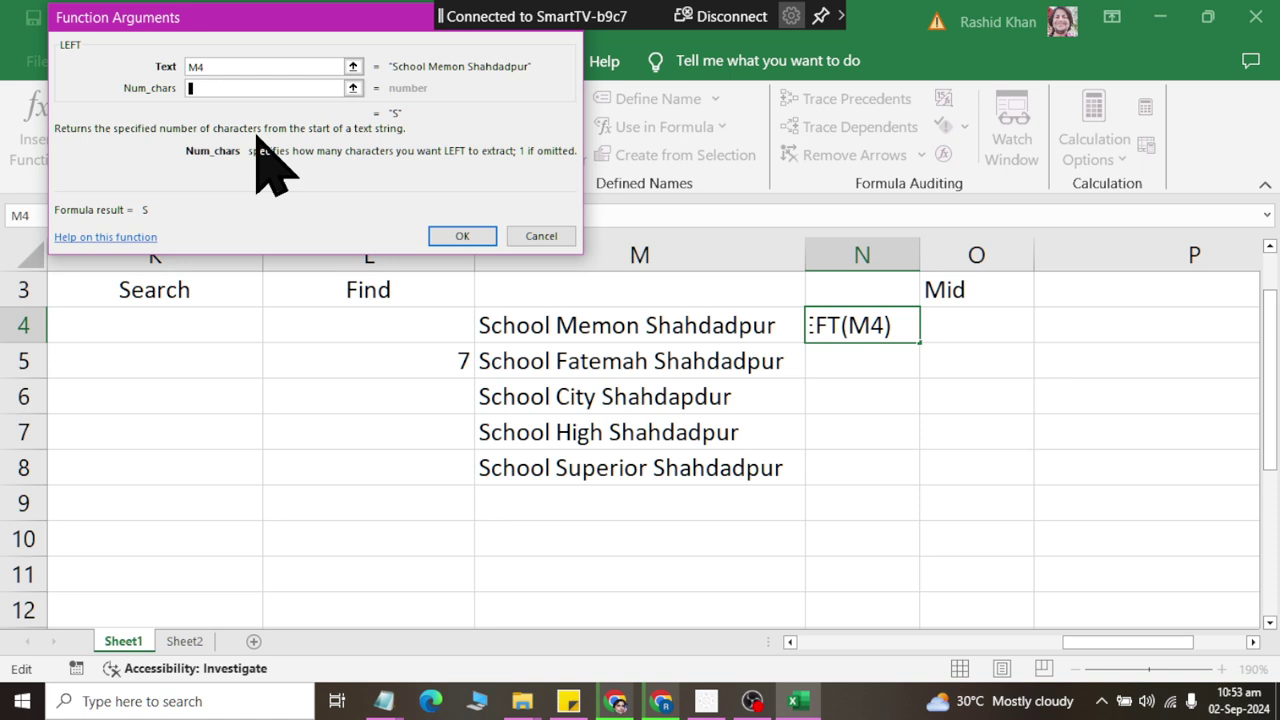
type(",6")
left_click(462, 236)
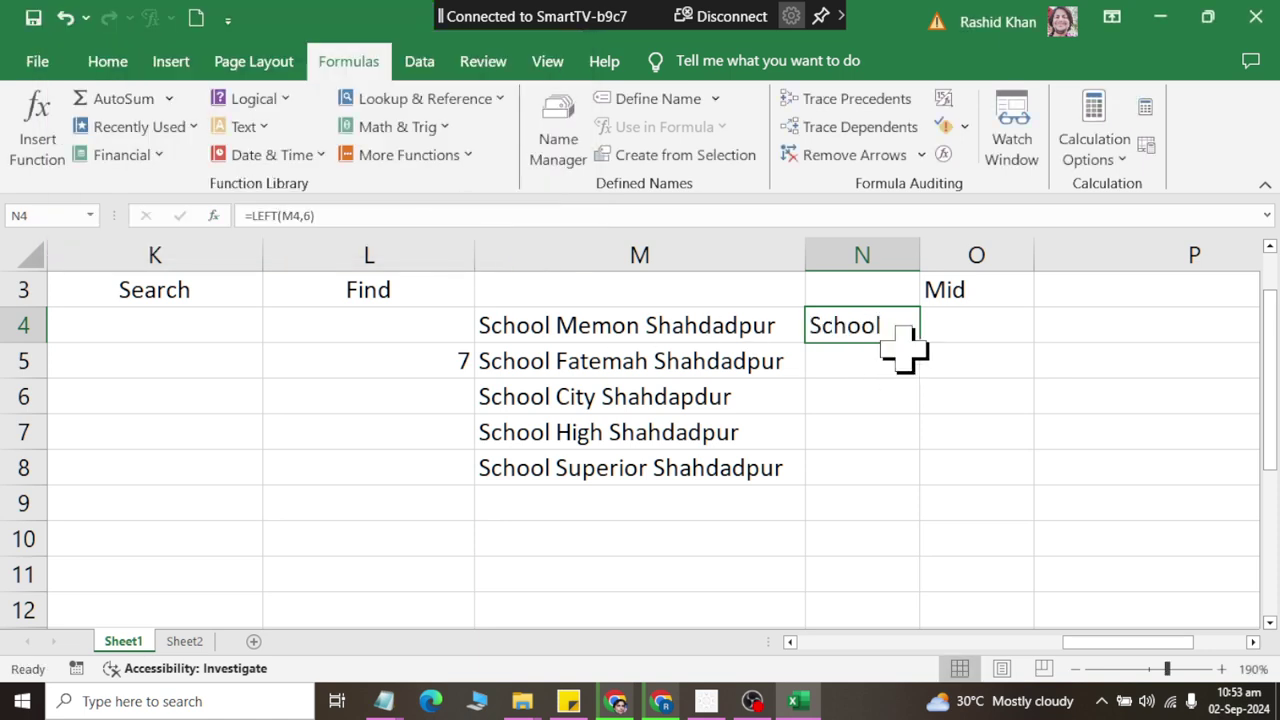
left_click_drag(920, 343, 918, 476)
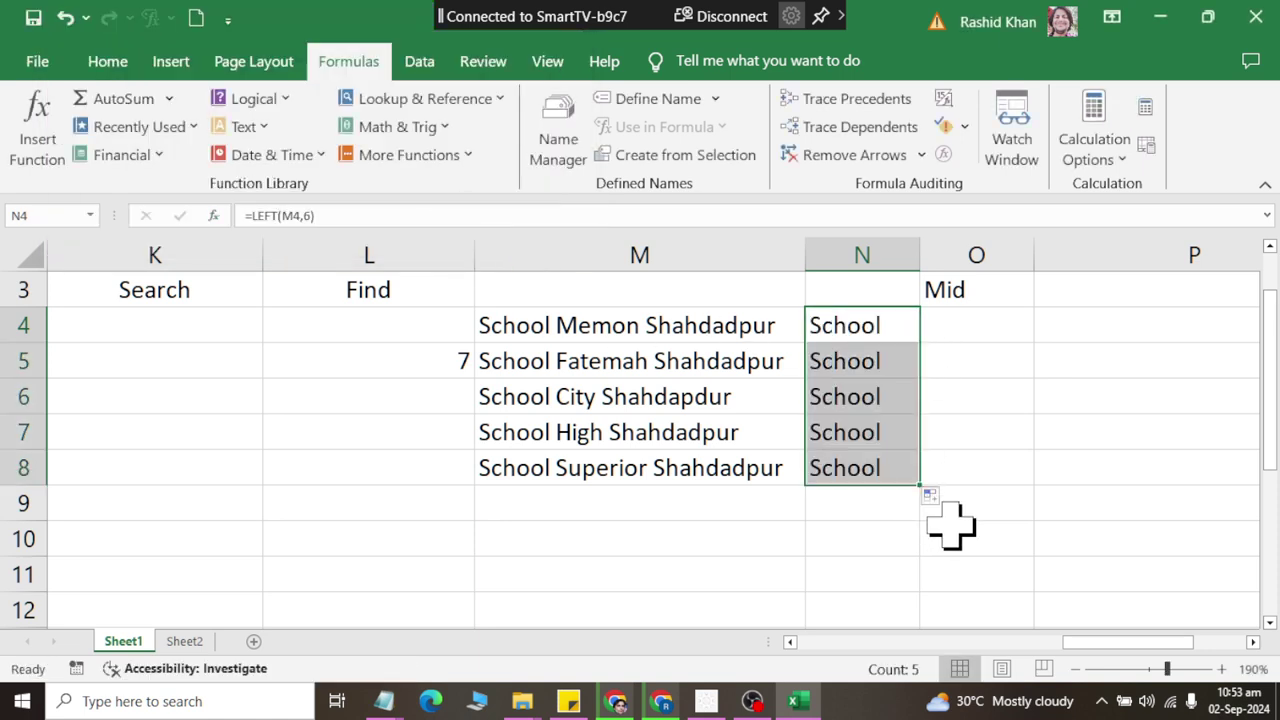
left_click(1105, 328)
Insert =RIGHT(M4,10) in P4 and fill it down to P8 to extract Shahdadpur
left_click(245, 126)
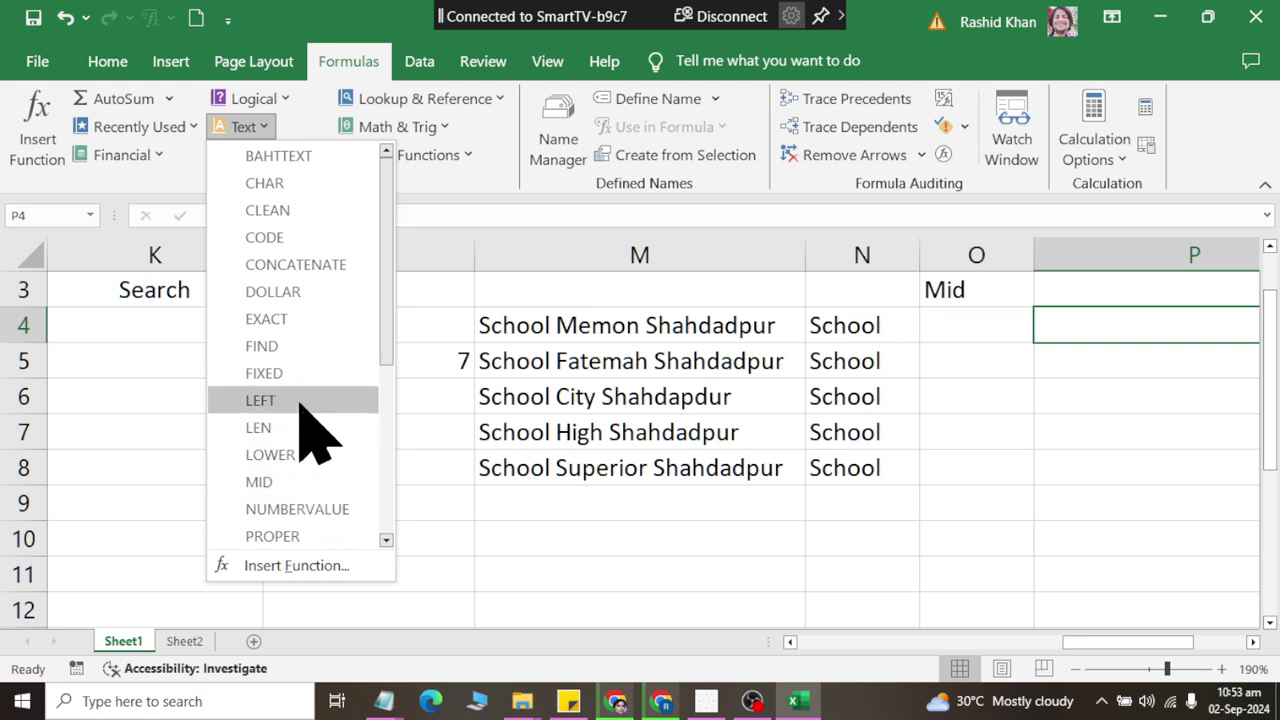
scroll(325, 400, "down", 2)
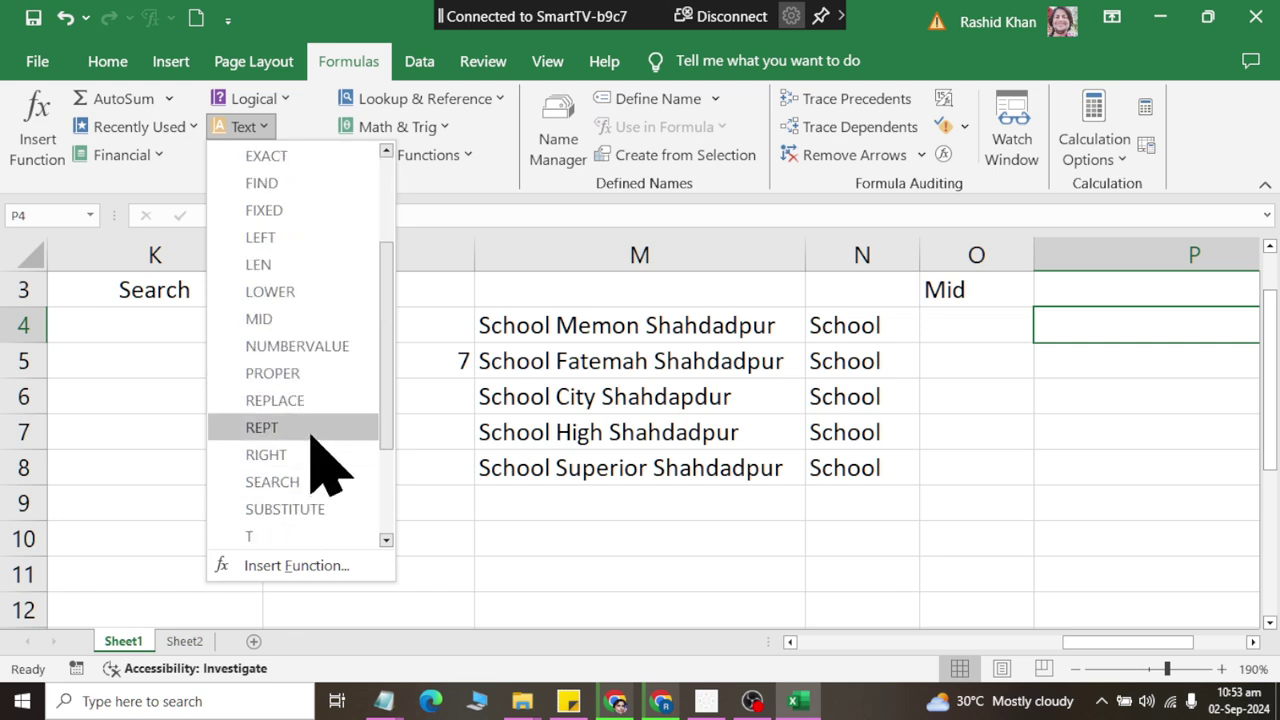
left_click(306, 455)
left_click(480, 328)
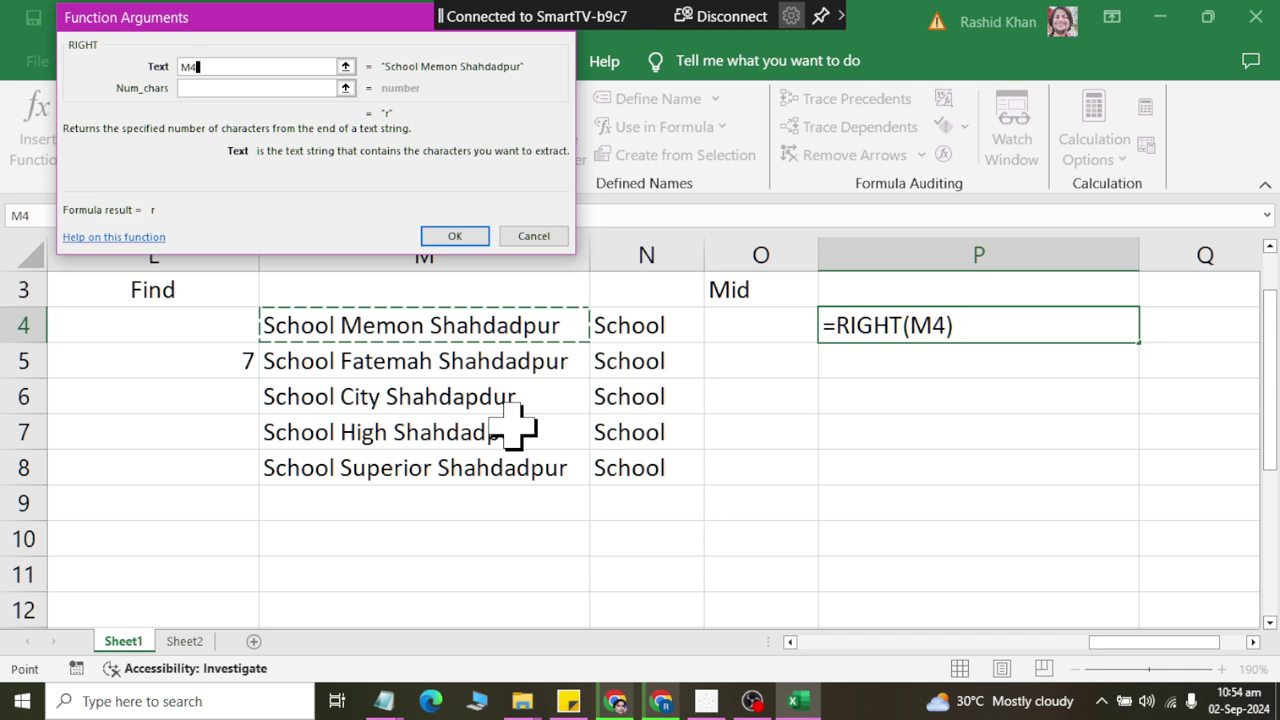
key("Tab")
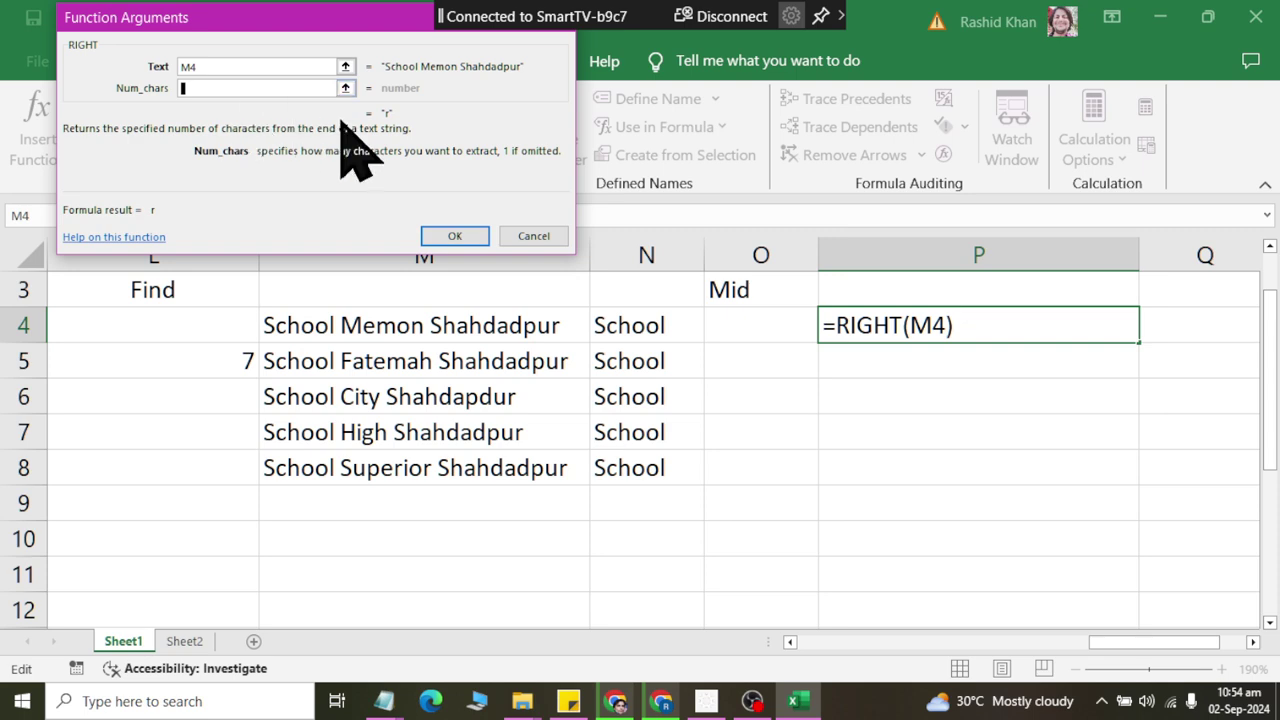
type(",10")
left_click(454, 236)
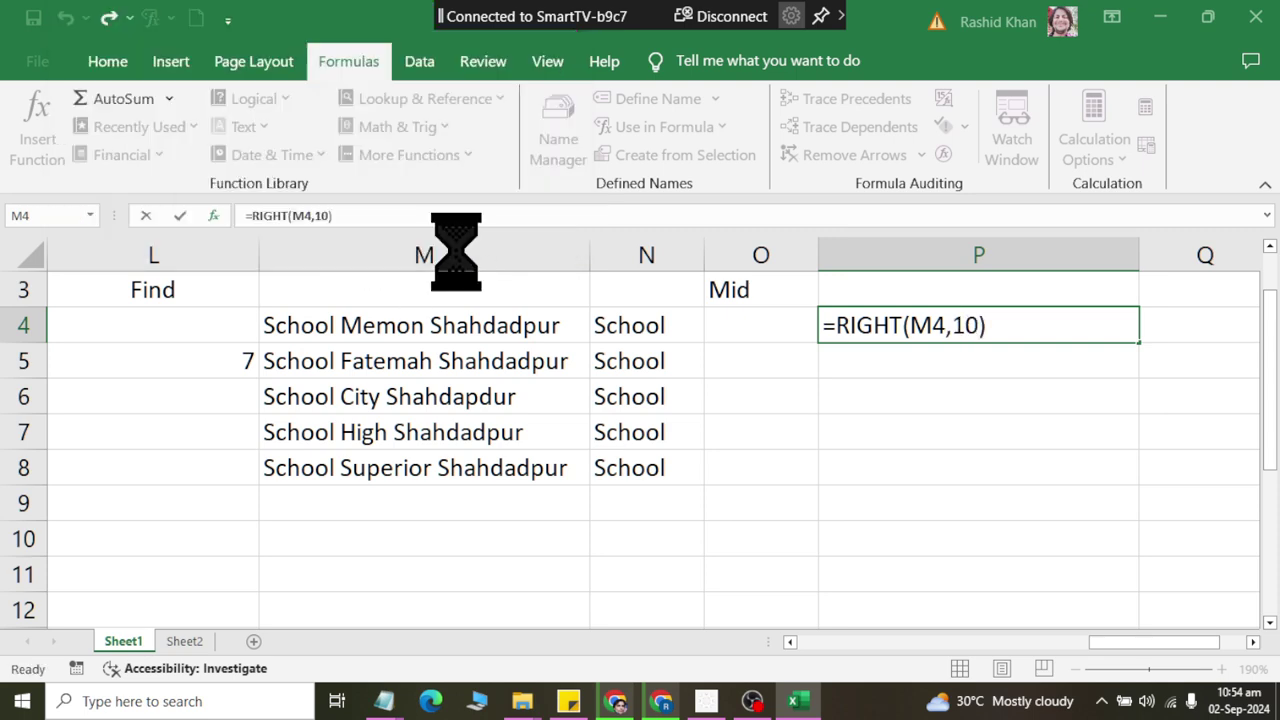
left_click_drag(1140, 345, 1152, 484)
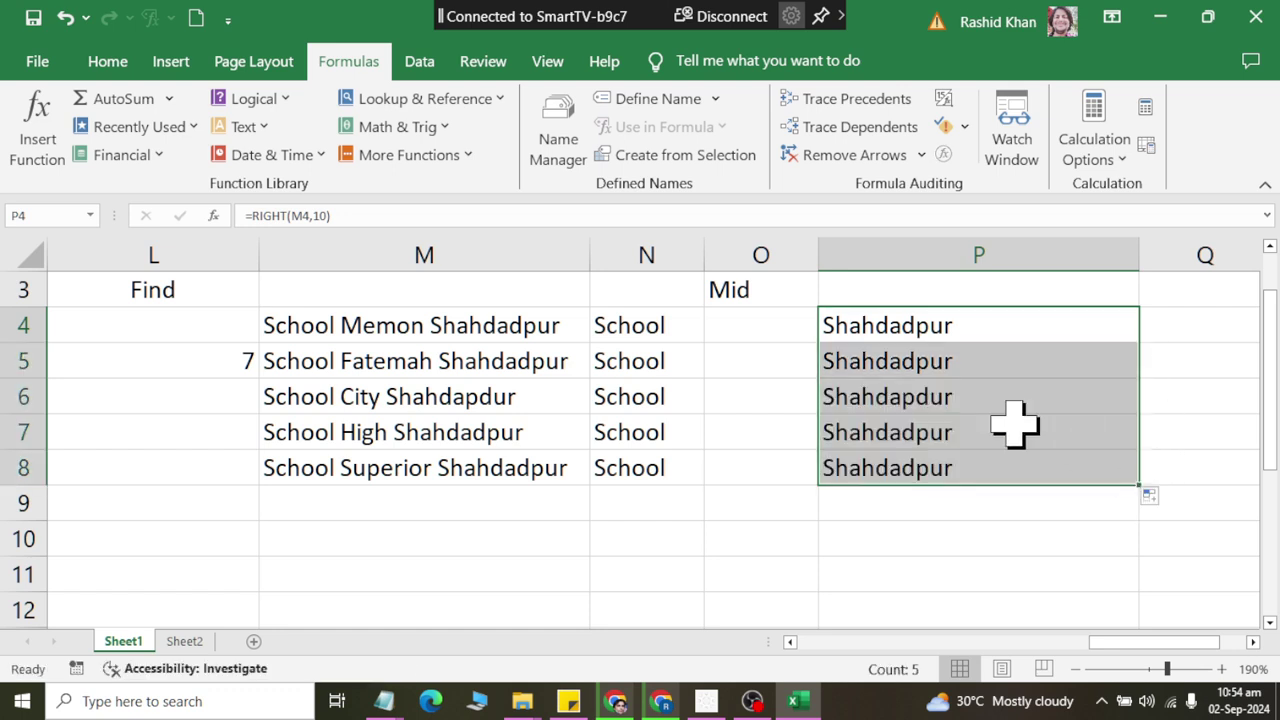
left_click(760, 338)
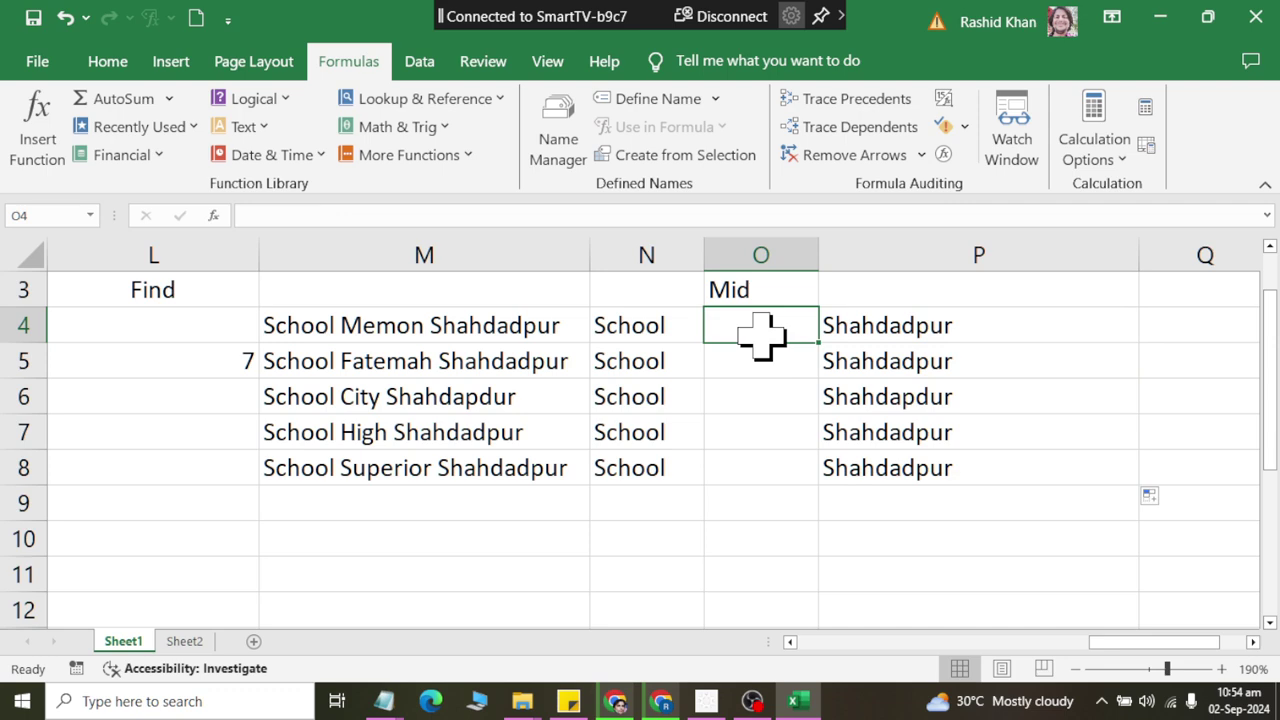
Insert =MID(M4,8,5) in O4 and fill it down through O8
left_click(240, 127)
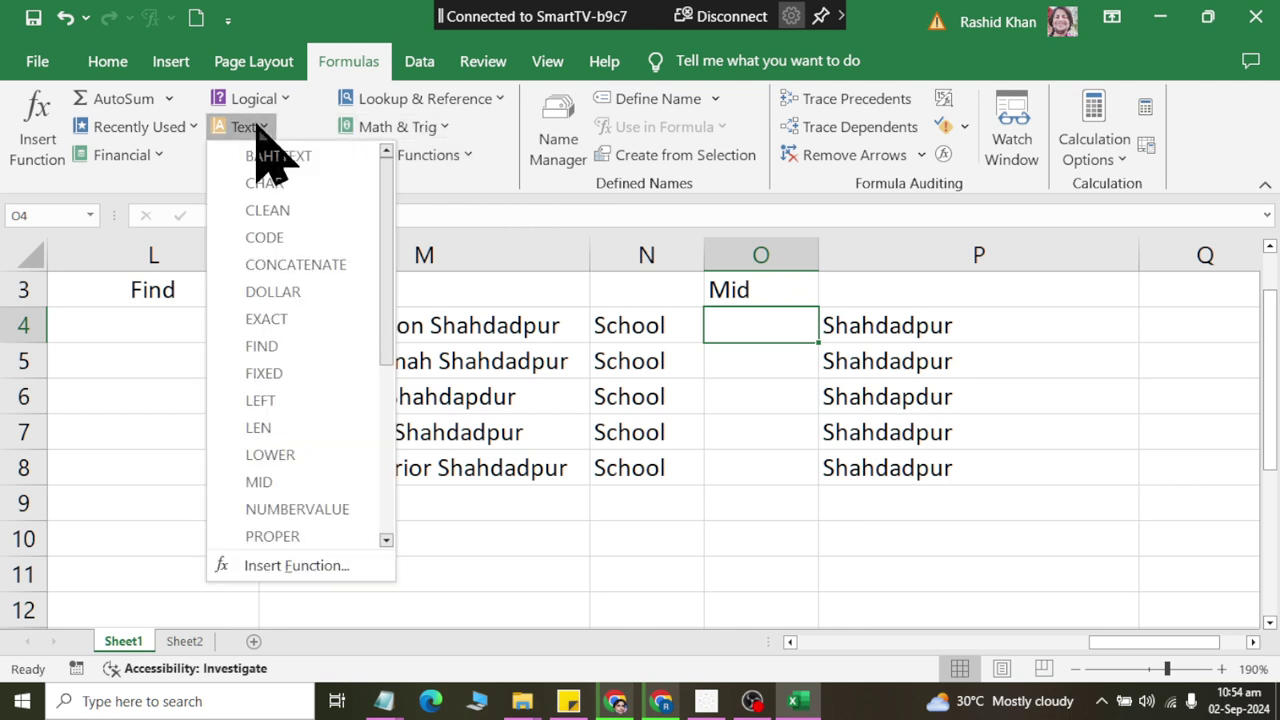
left_click(312, 484)
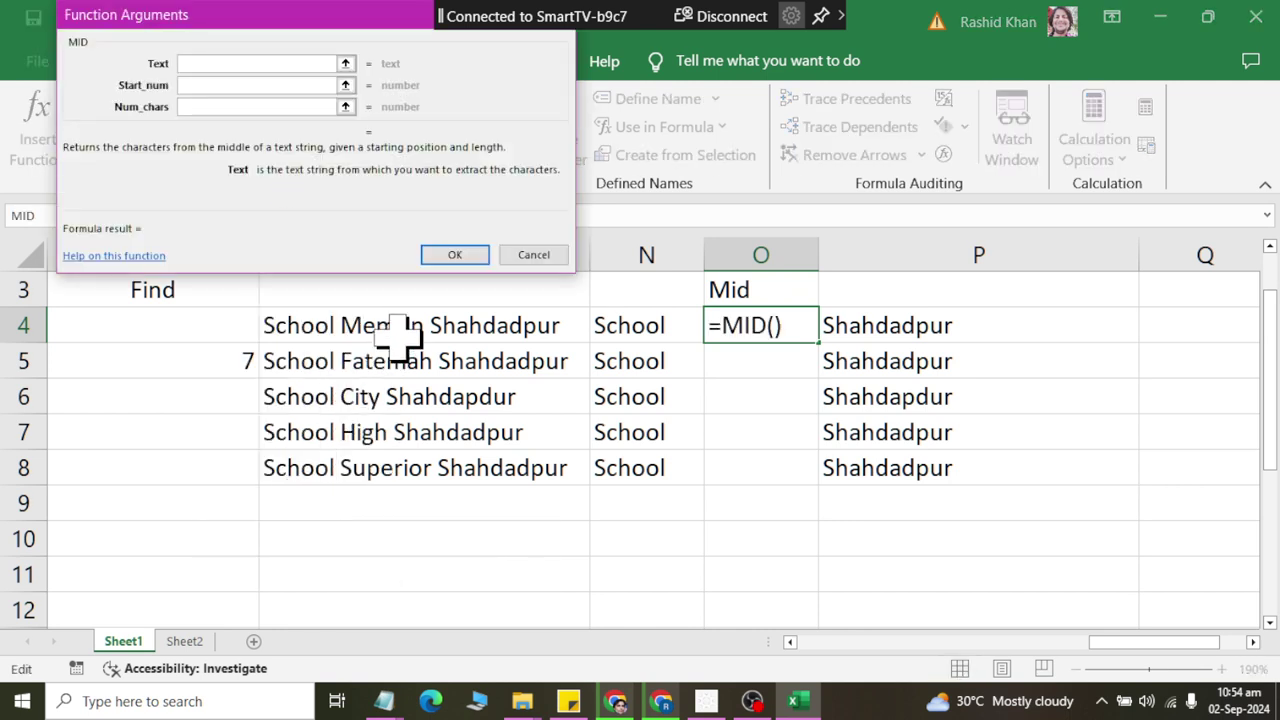
left_click(400, 330)
left_click(228, 86)
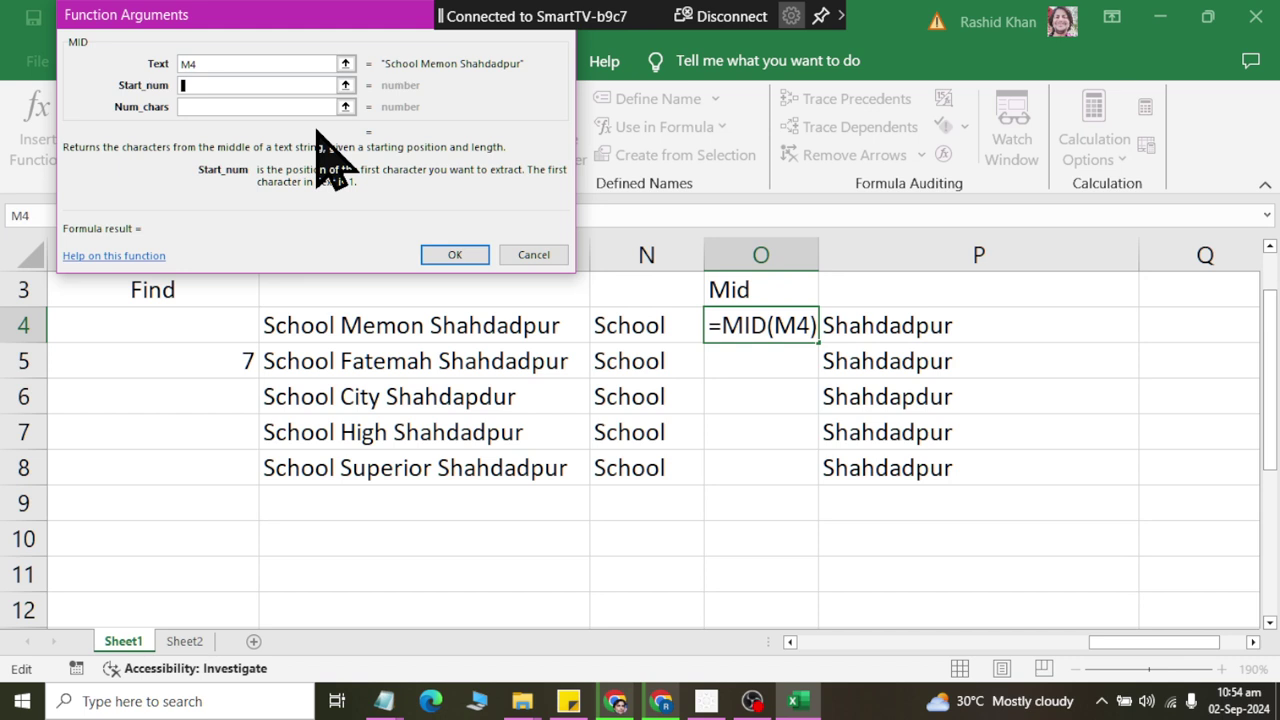
type("8")
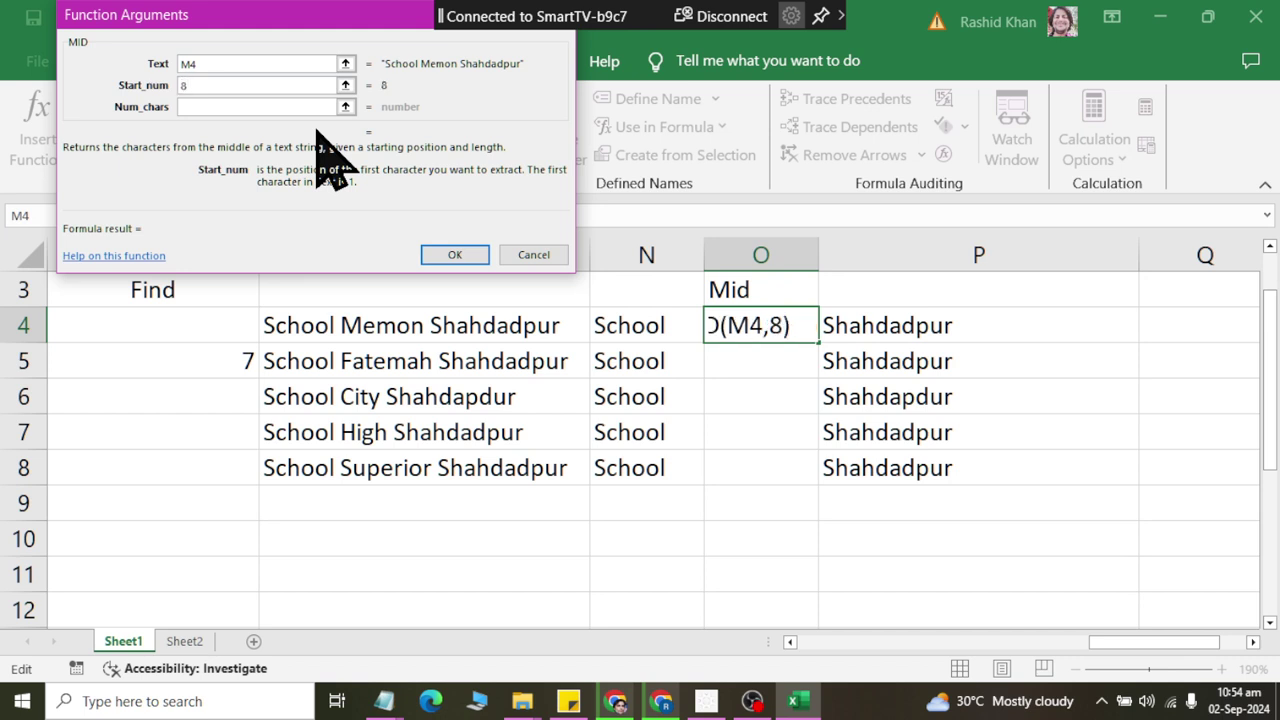
left_click(257, 104)
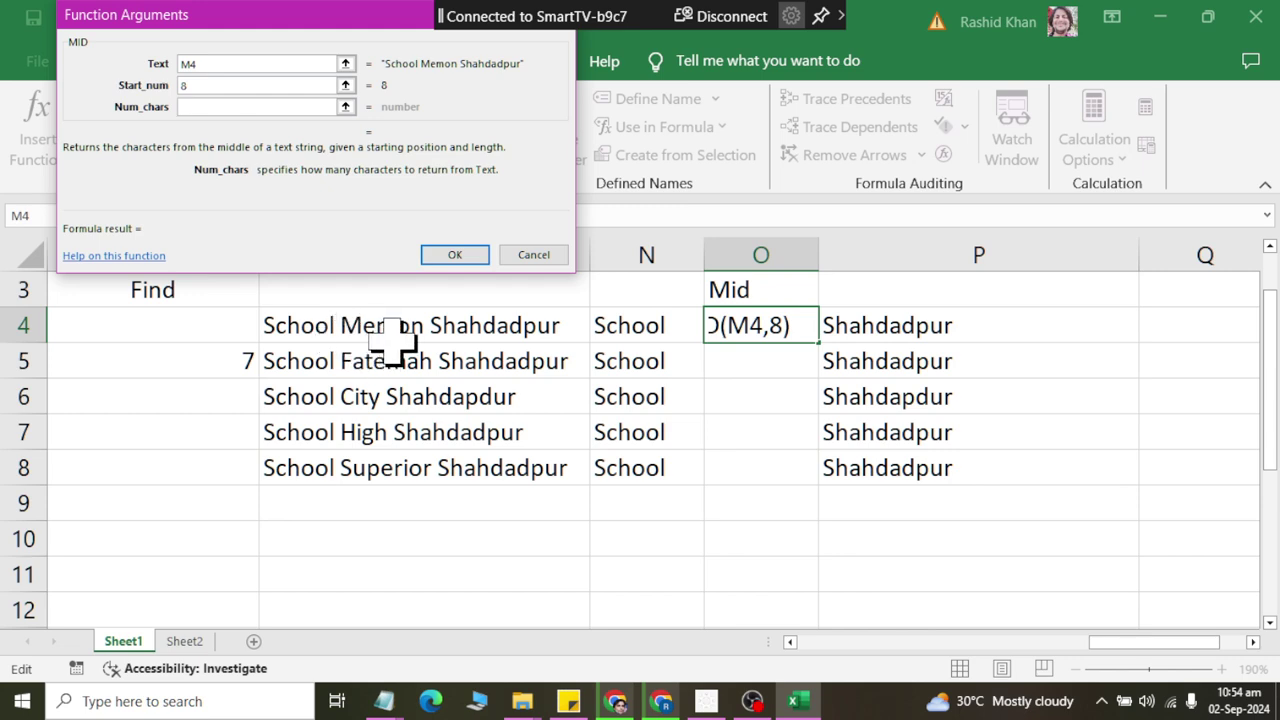
type("5")
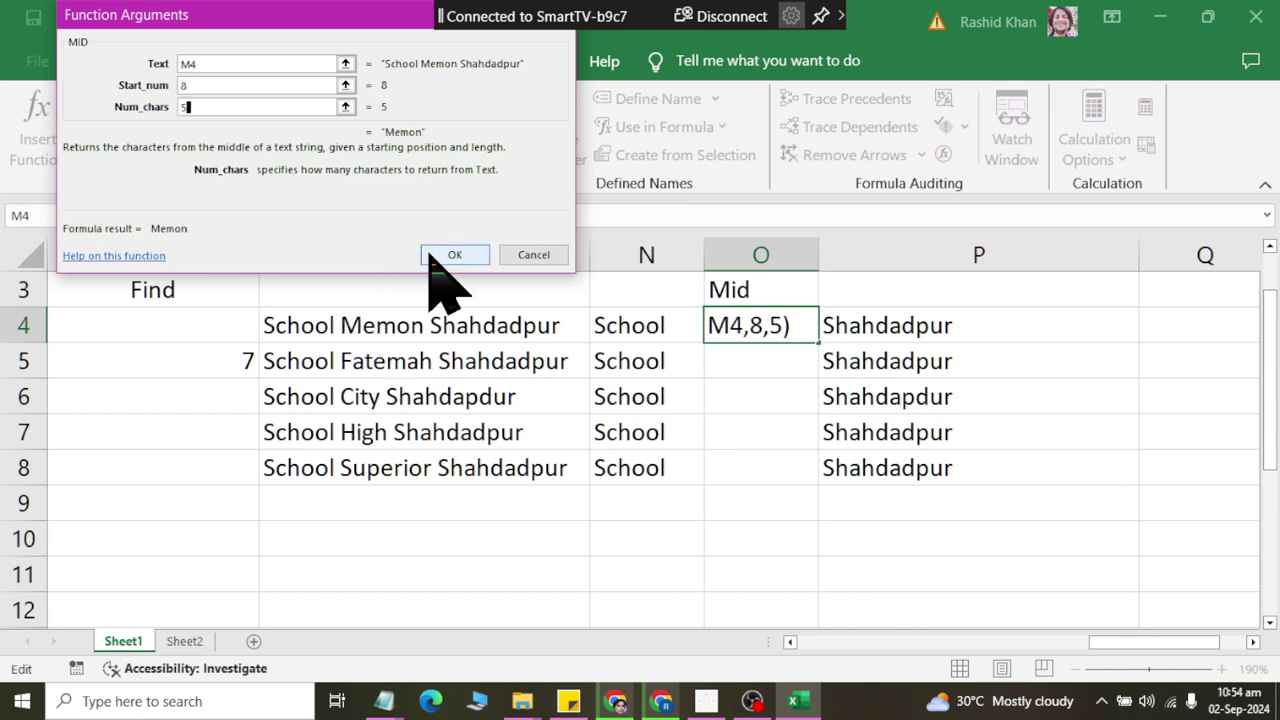
left_click(446, 256)
left_click_drag(820, 342, 831, 480)
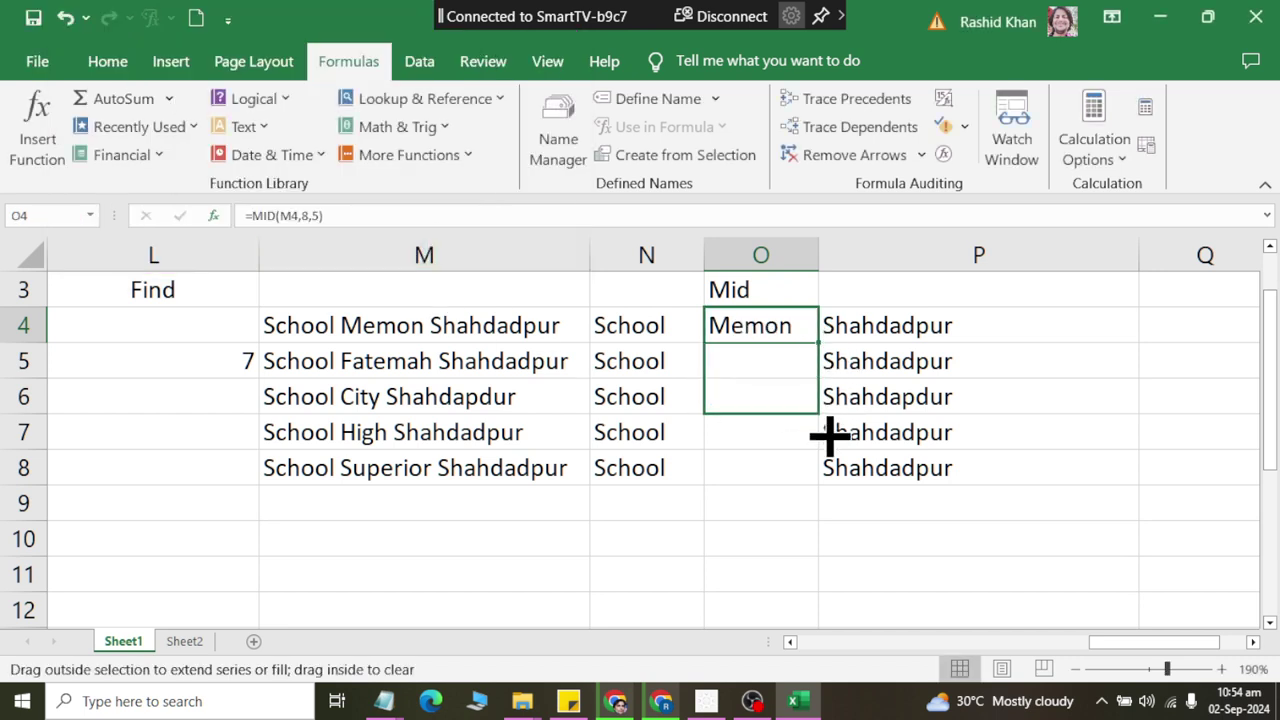
left_click(795, 330)
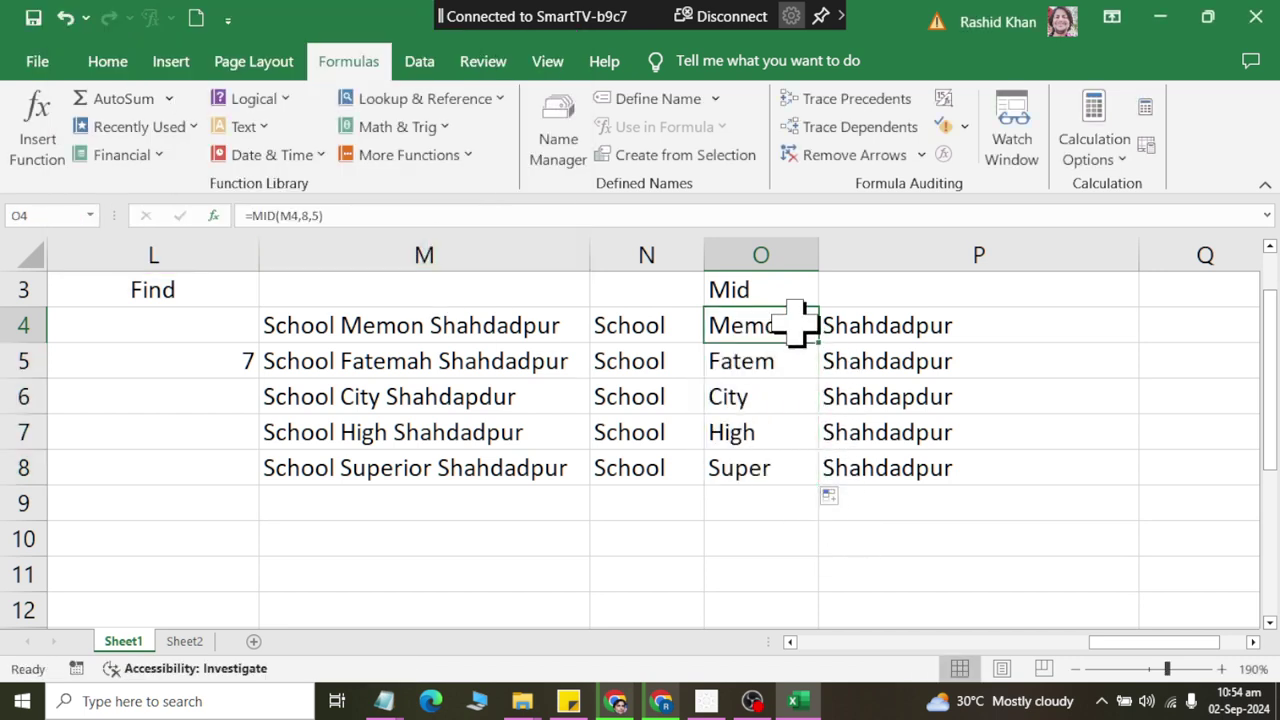
Change O5's MID character count to 7 so it shows Fatemah
double_click(777, 366)
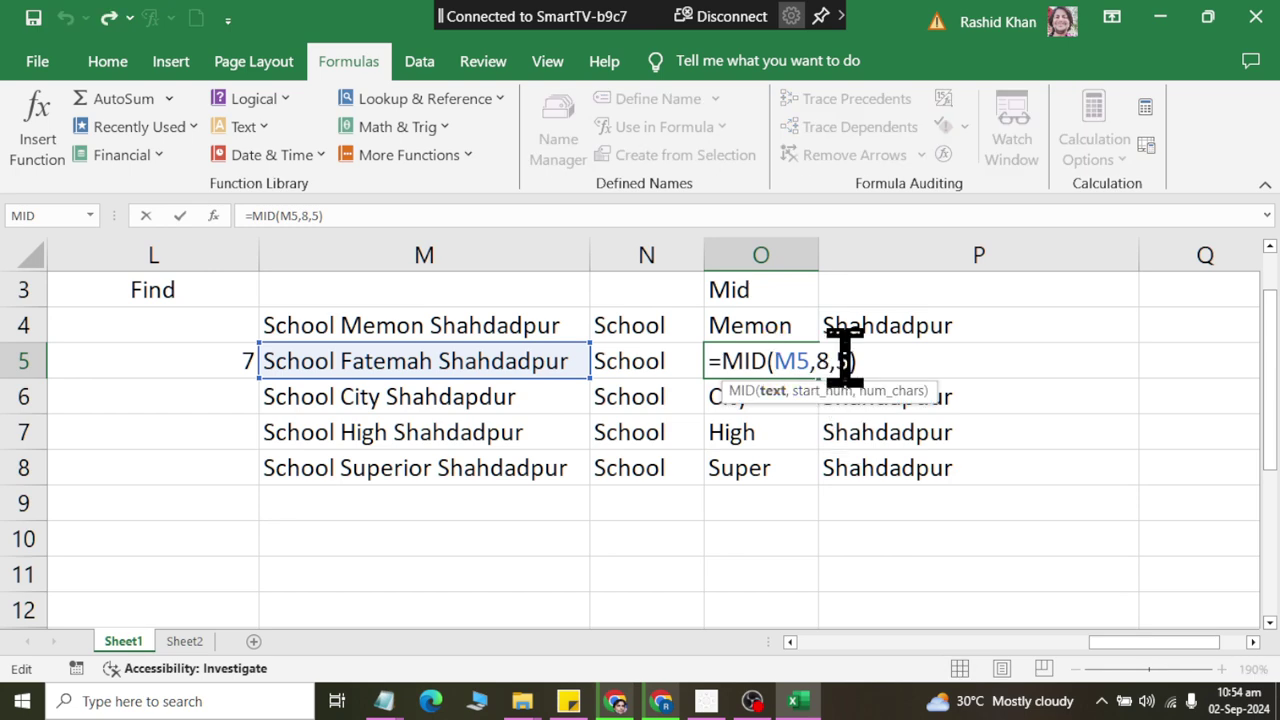
left_click(847, 360)
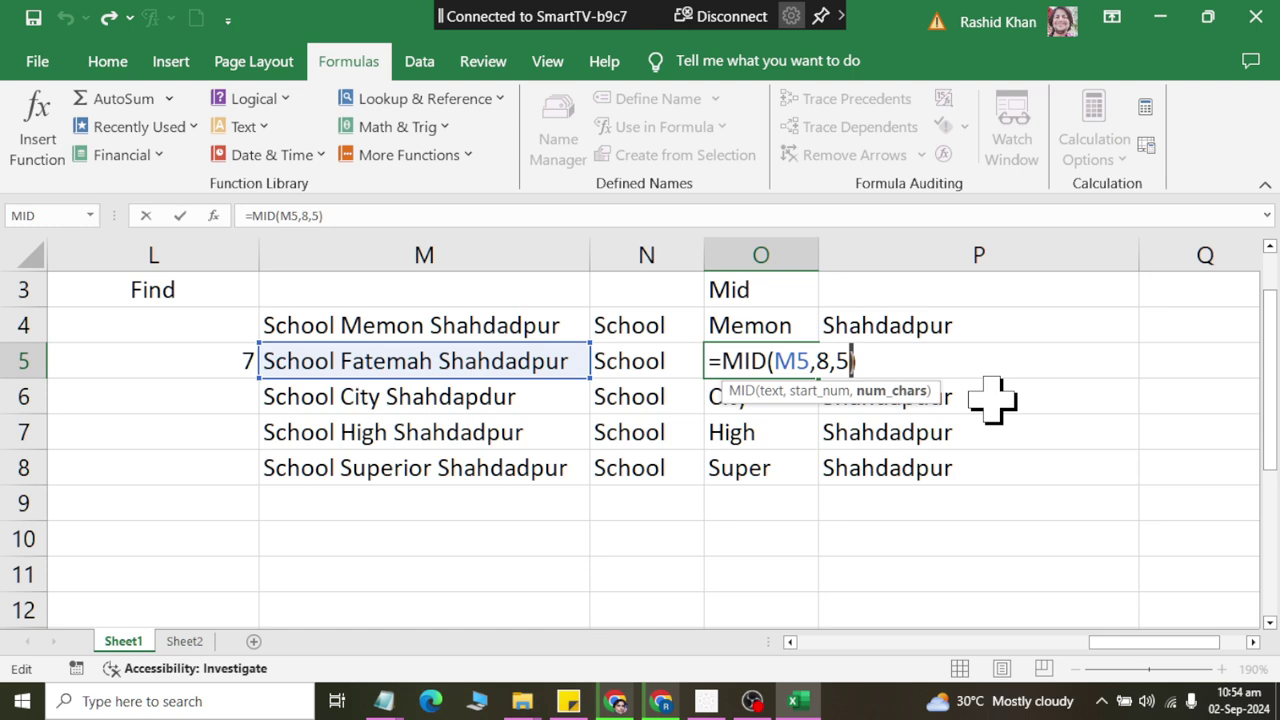
type("7")
key("Return")
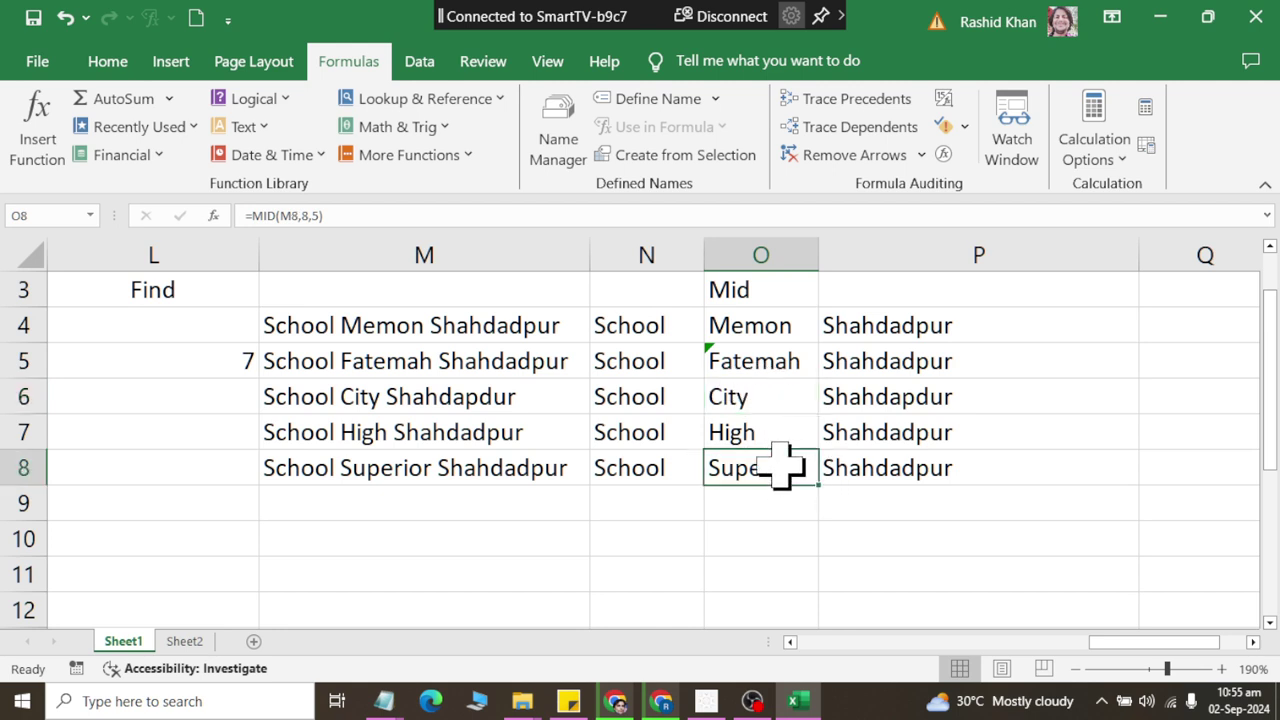
Change O8's MID character count to 8 so it shows Superior
double_click(788, 472)
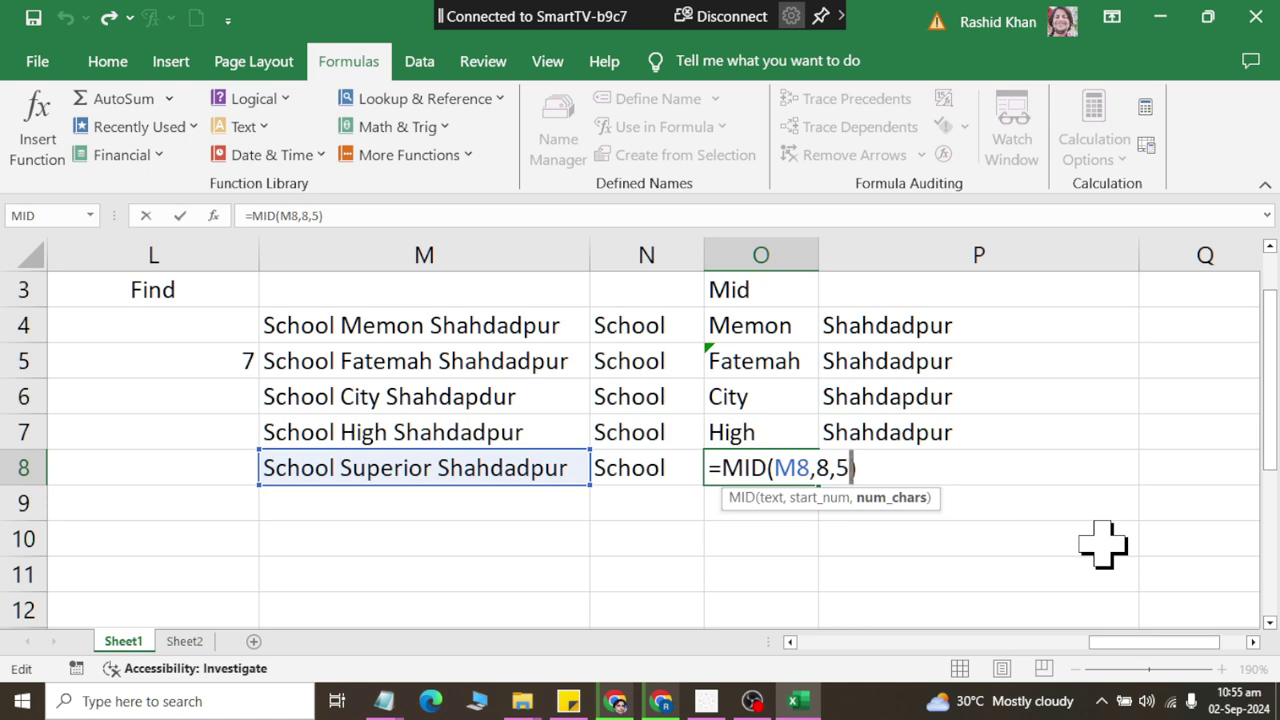
key("Return")
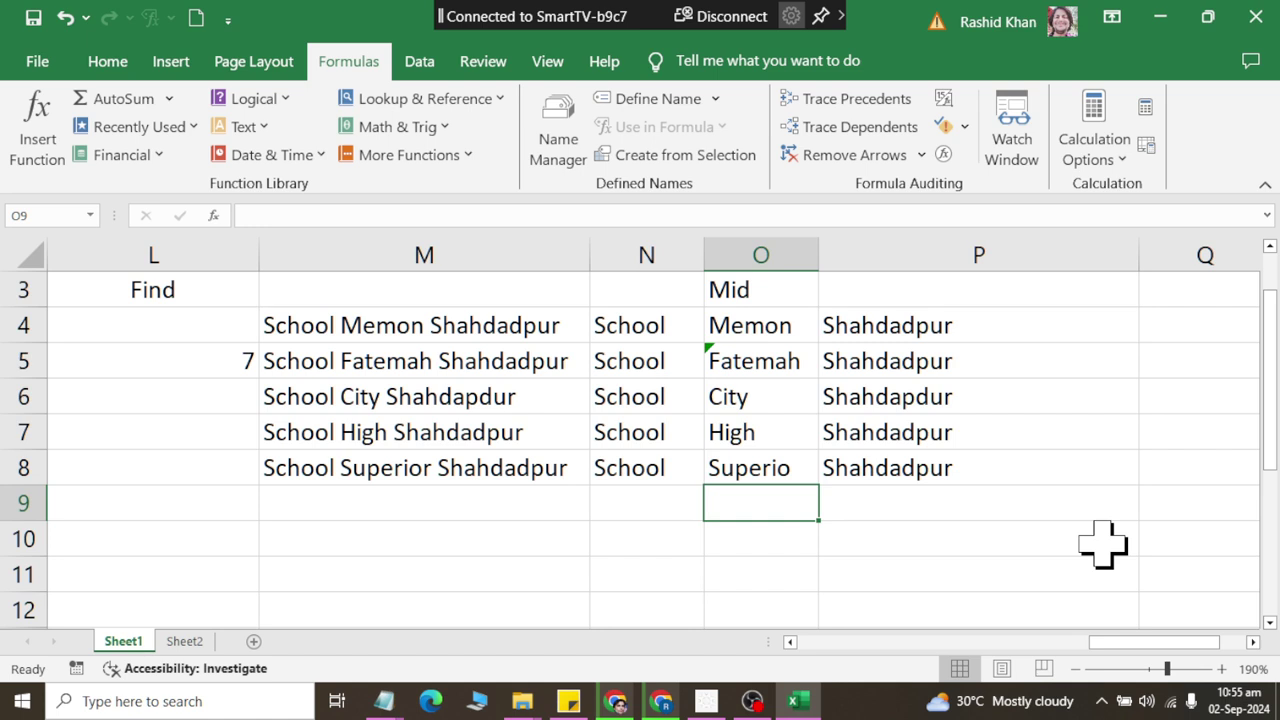
double_click(800, 468)
key("BackSpace")
type("7")
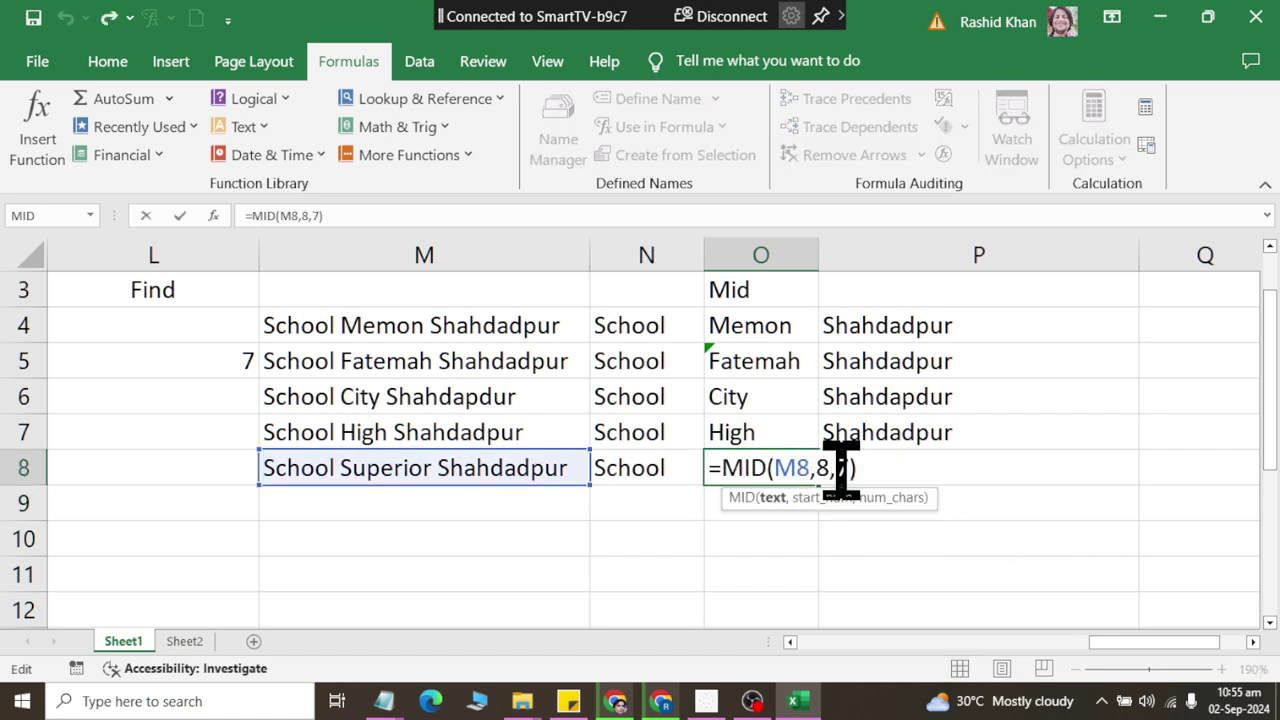
left_click(838, 468)
type("8")
key("Return")
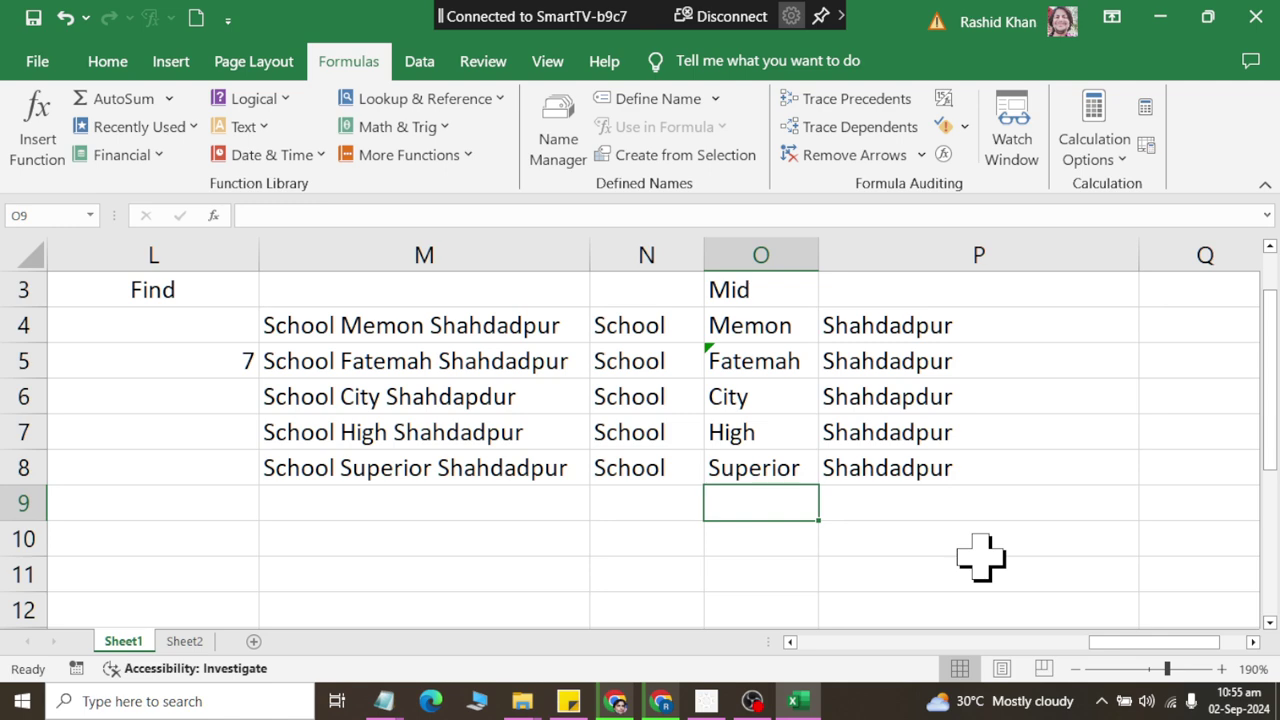
Switch to Sheet2 with the mobile-number task and select cell A5
left_click(200, 644)
left_click(580, 468)
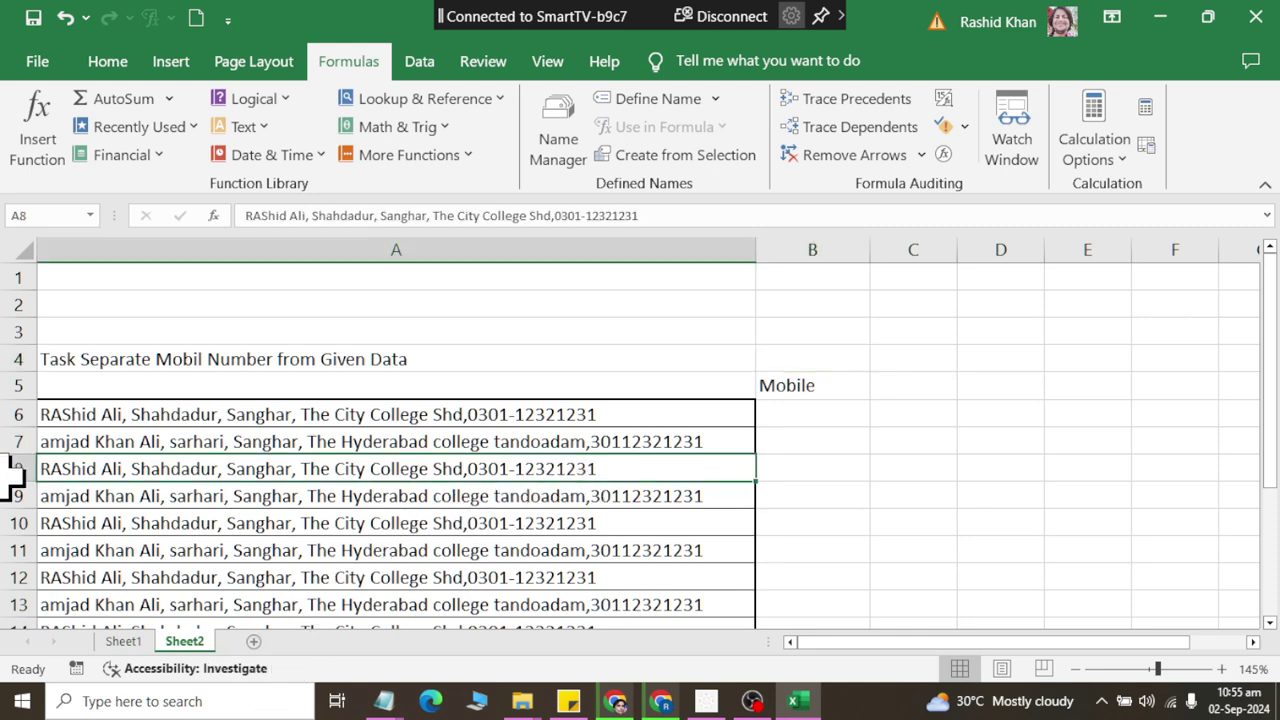
left_click(458, 412)
left_click(257, 330)
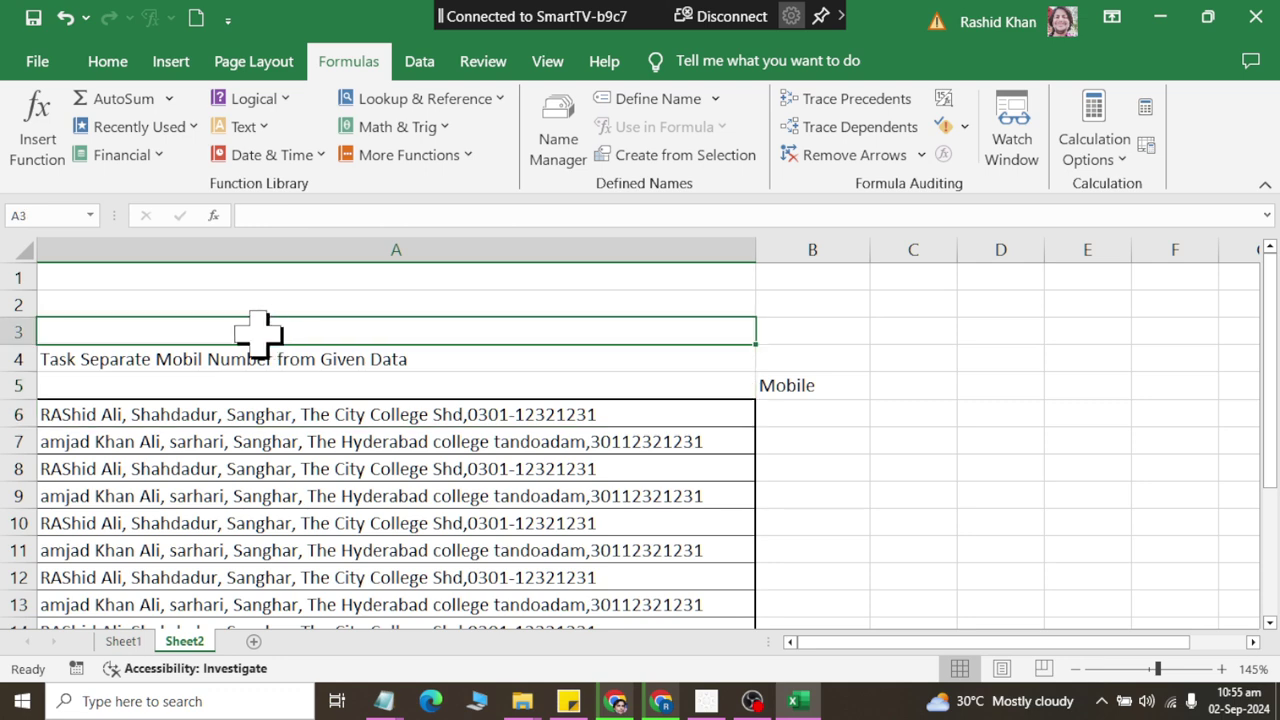
left_click(234, 382)
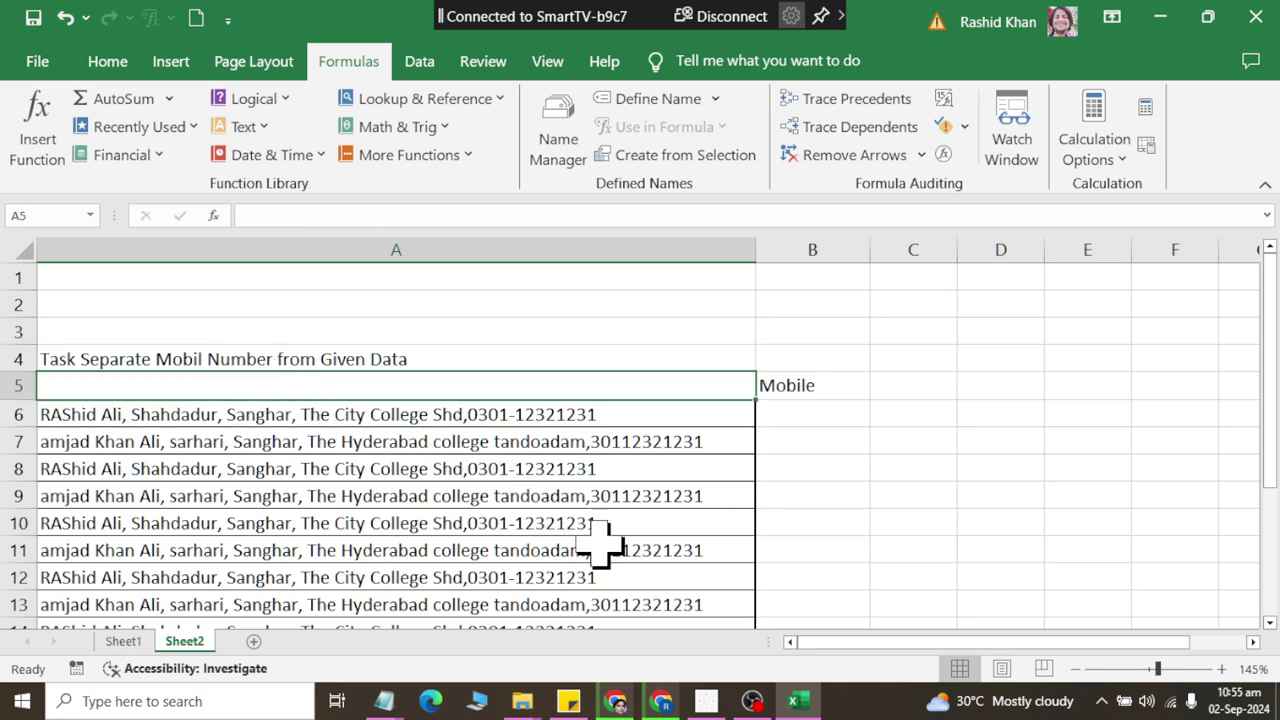